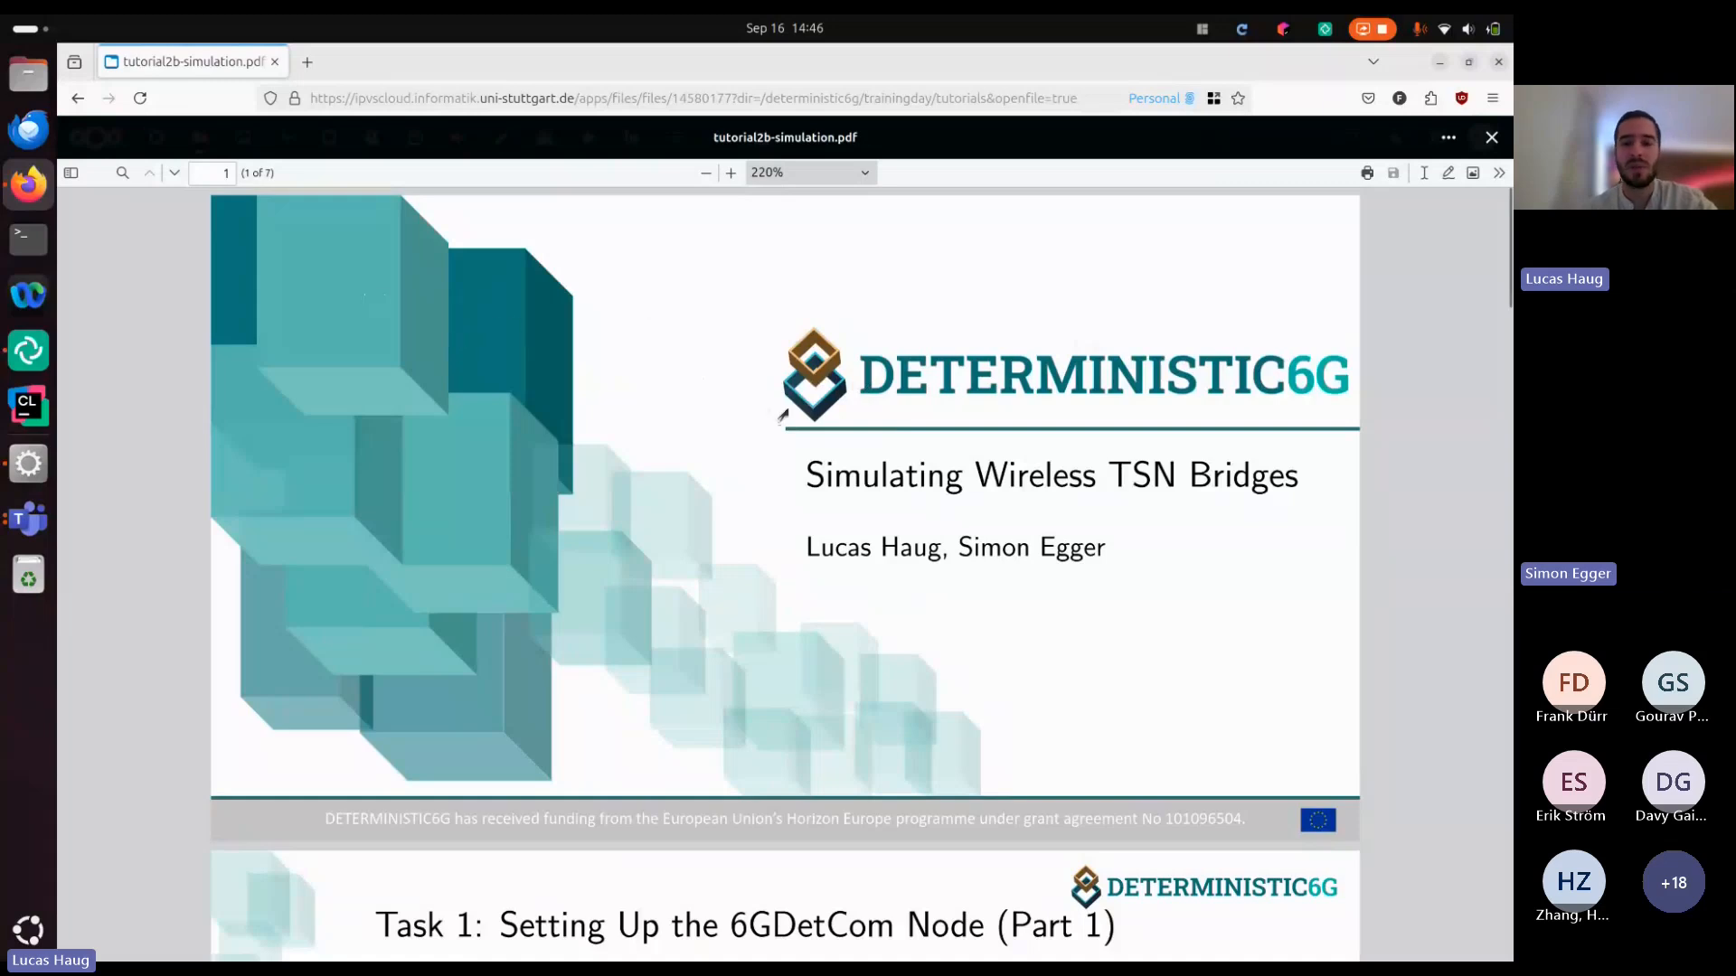
Read the Task 1 slide, switch to the OMNeT++ IDE and open network_tutorial2.ned from the tutorial2 folder
{"action": "scroll", "coordinate": [783, 416], "scroll_direction": "down", "scroll_amount": 5}
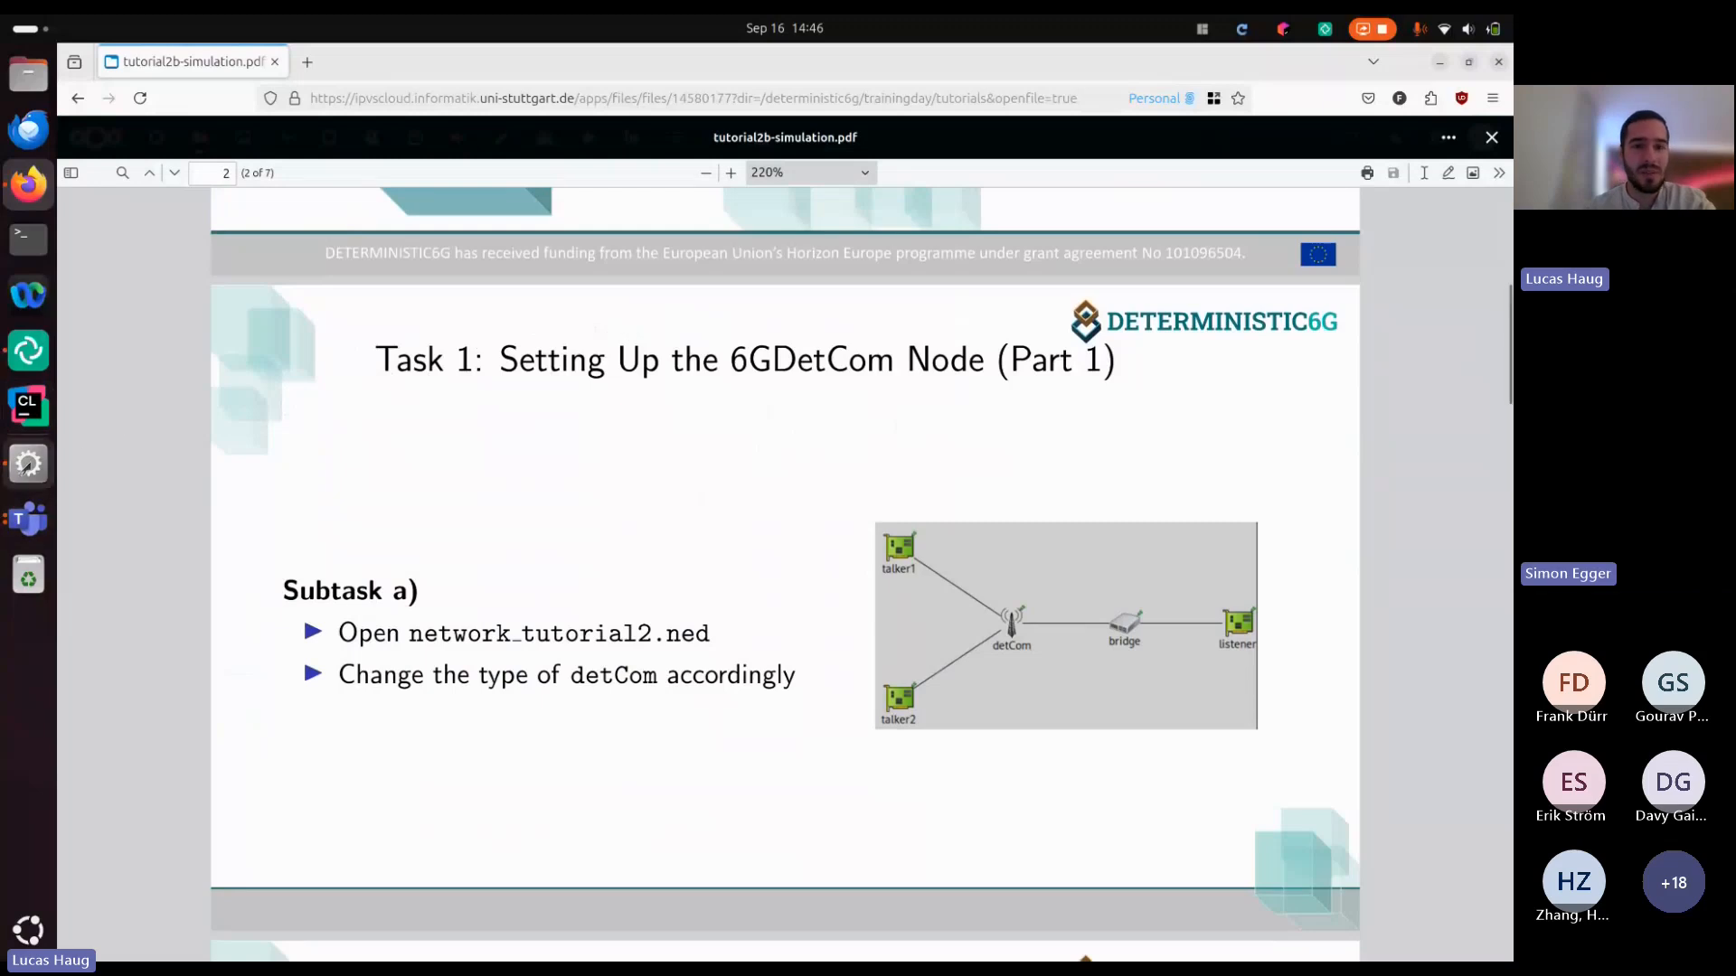
{"action": "left_click", "coordinate": [27, 463]}
{"action": "scroll", "coordinate": [294, 437], "scroll_direction": "down", "scroll_amount": 1}
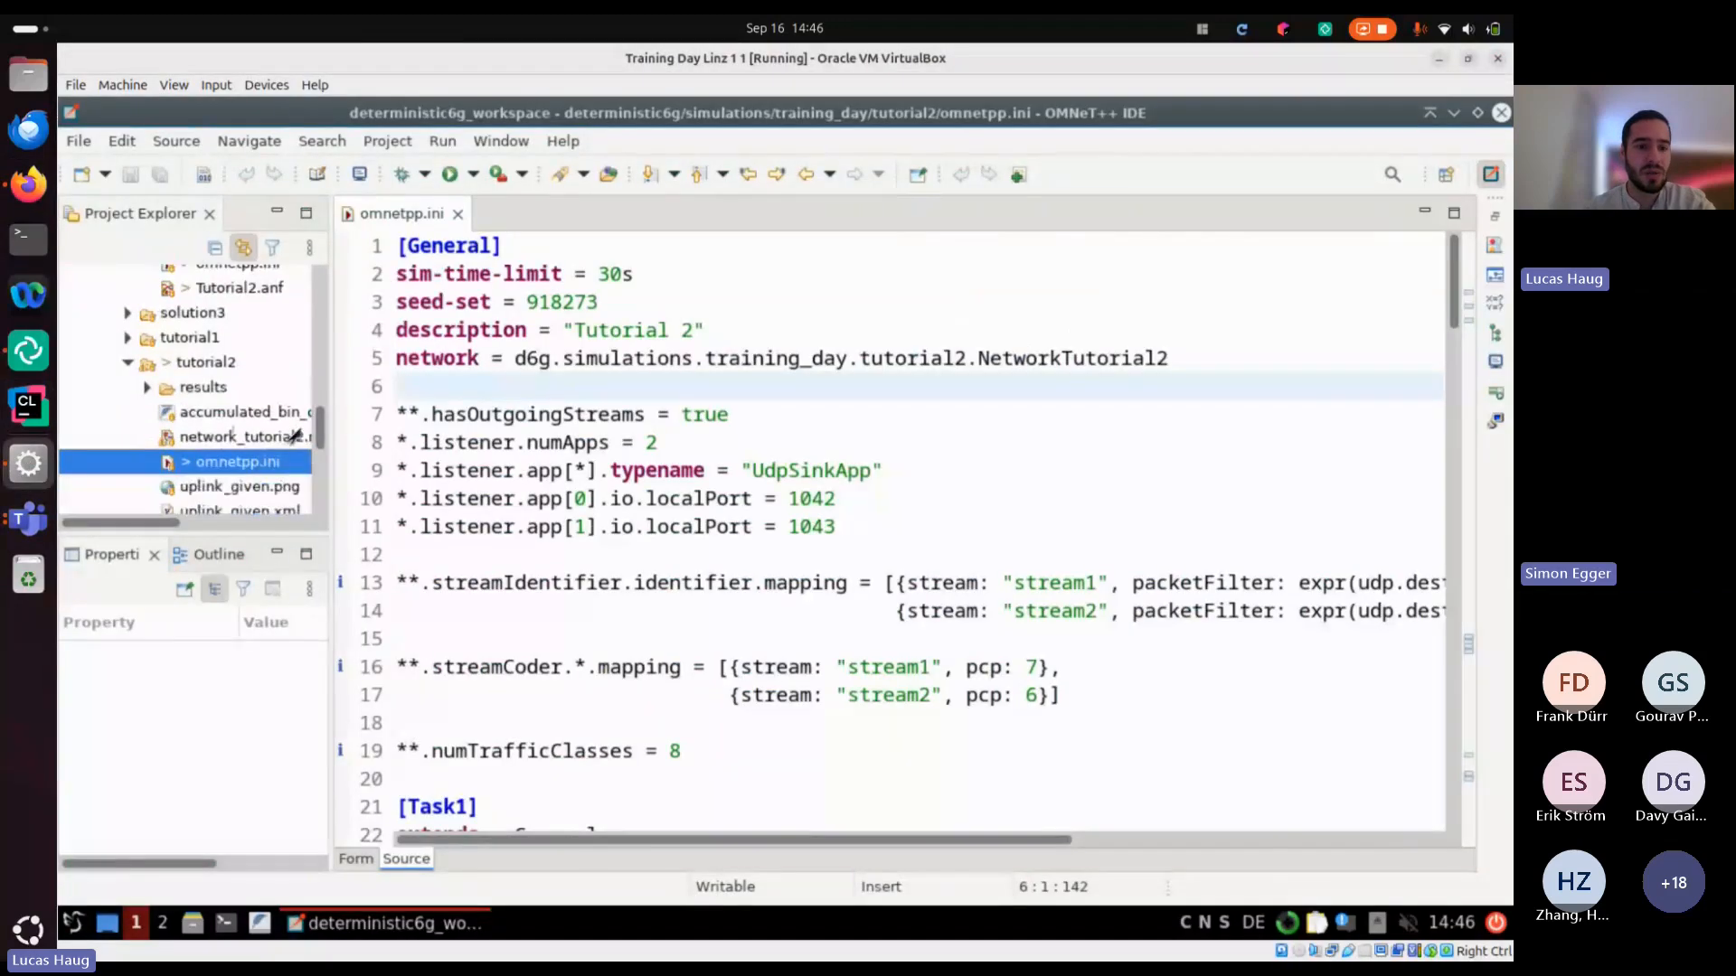
{"action": "double_click", "coordinate": [293, 437]}
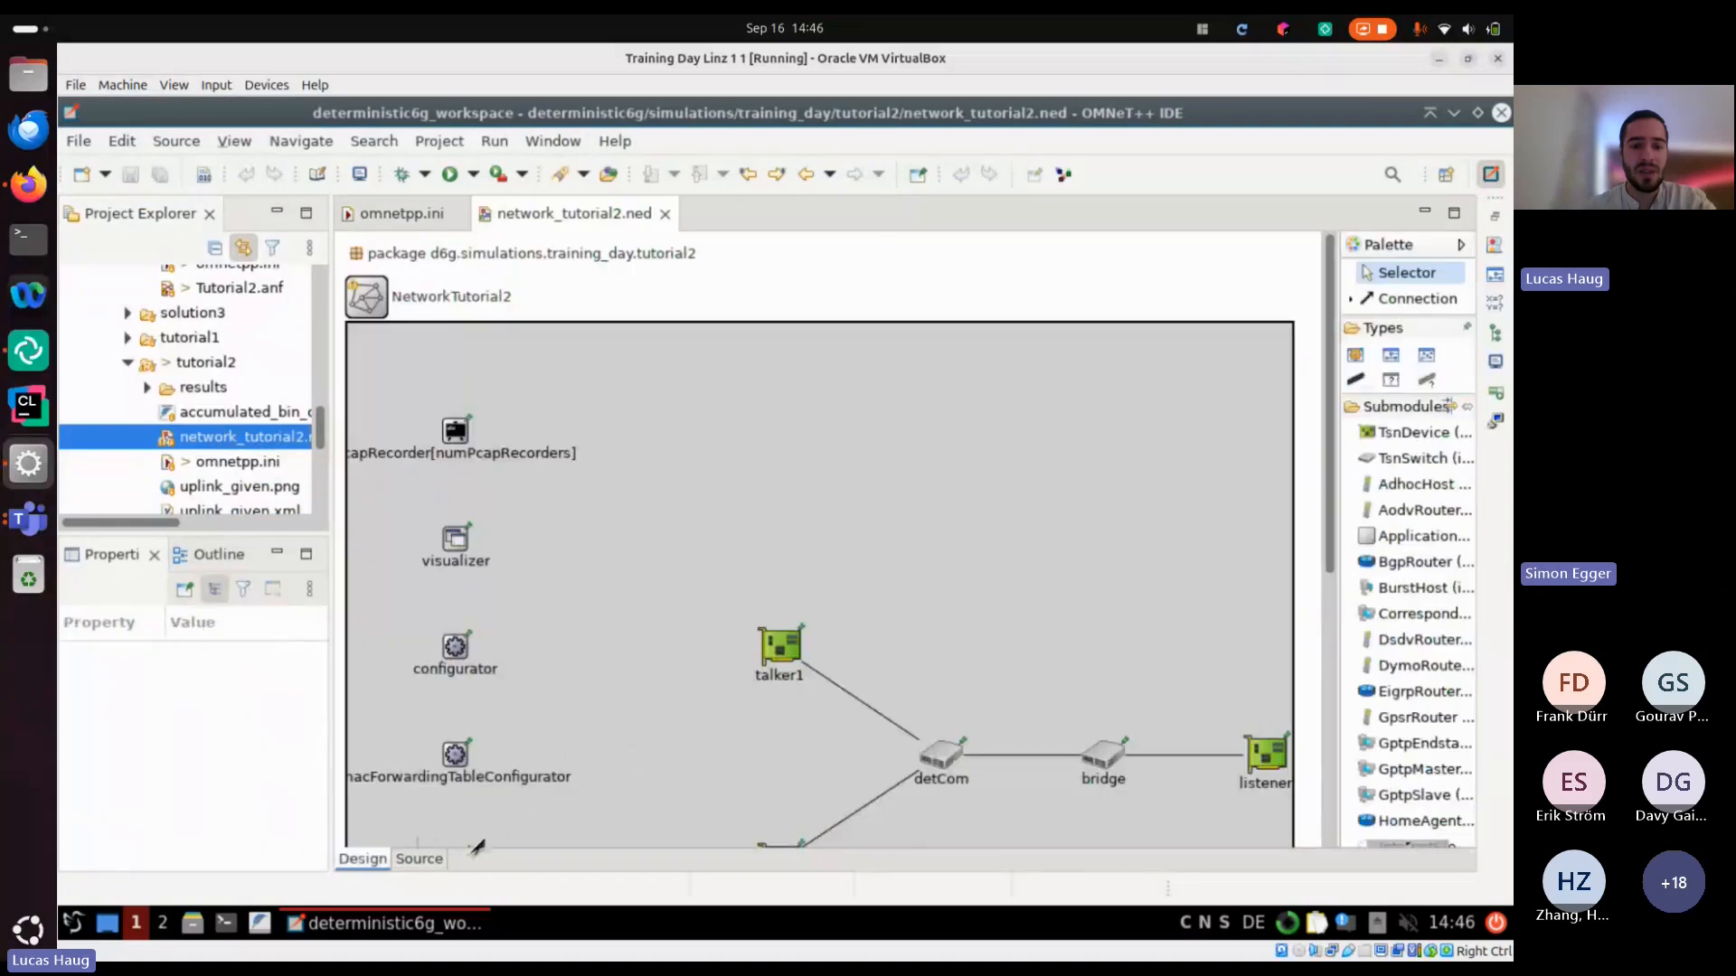
{"action": "scroll", "coordinate": [678, 690], "scroll_direction": "down", "scroll_amount": 3}
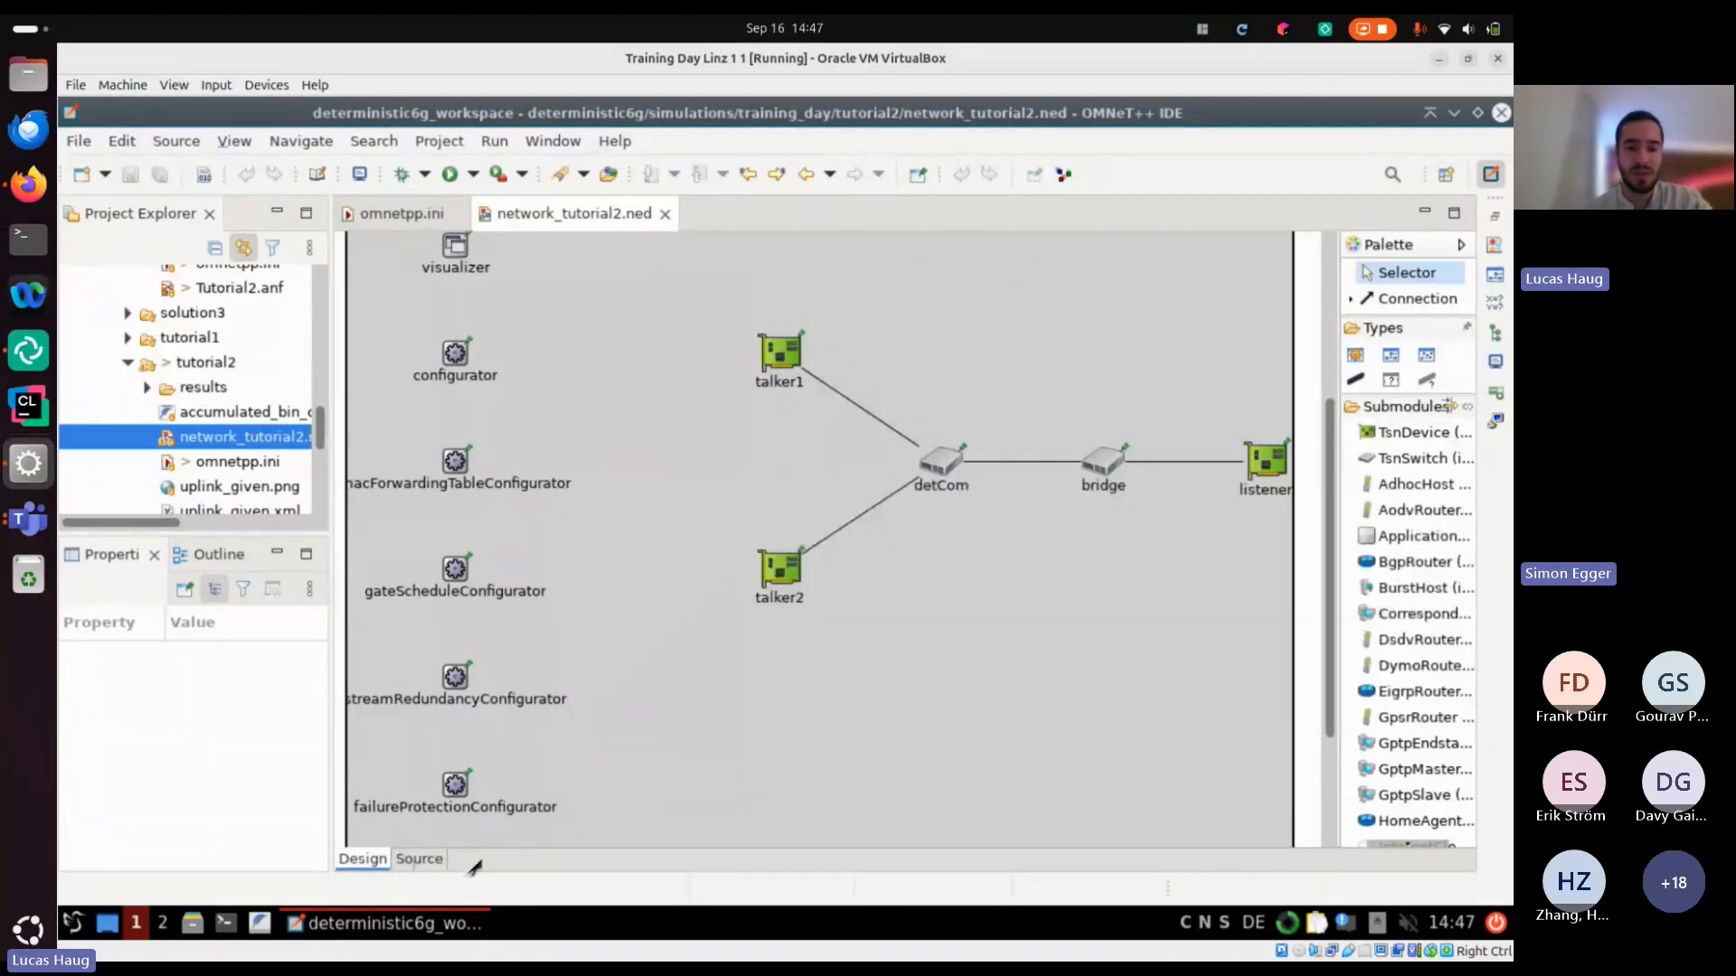
Show the source code of network_tutorial2.ned and locate the type of the detCom submodule
{"action": "left_click", "coordinate": [418, 859]}
{"action": "scroll", "coordinate": [657, 581], "scroll_direction": "down", "scroll_amount": 4}
{"action": "left_click", "coordinate": [638, 627]}
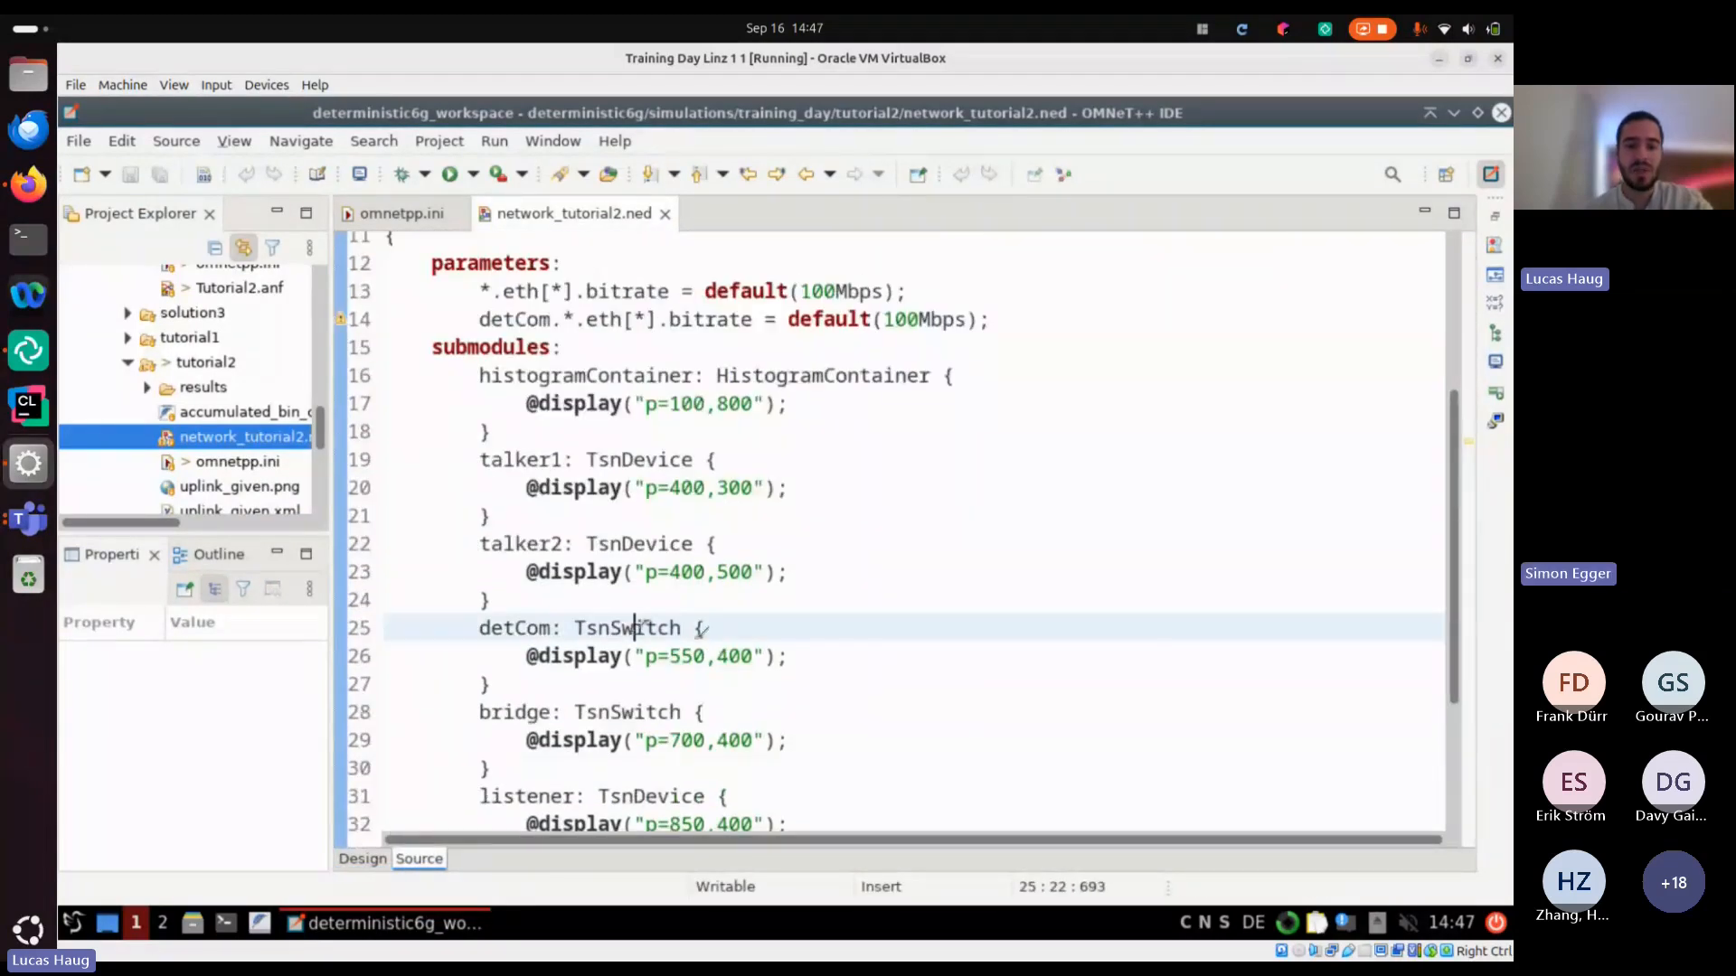
Examine the Task 1a and Task 1b instructions in tutorial2's omnetpp.ini
{"action": "left_click", "coordinate": [456, 224]}
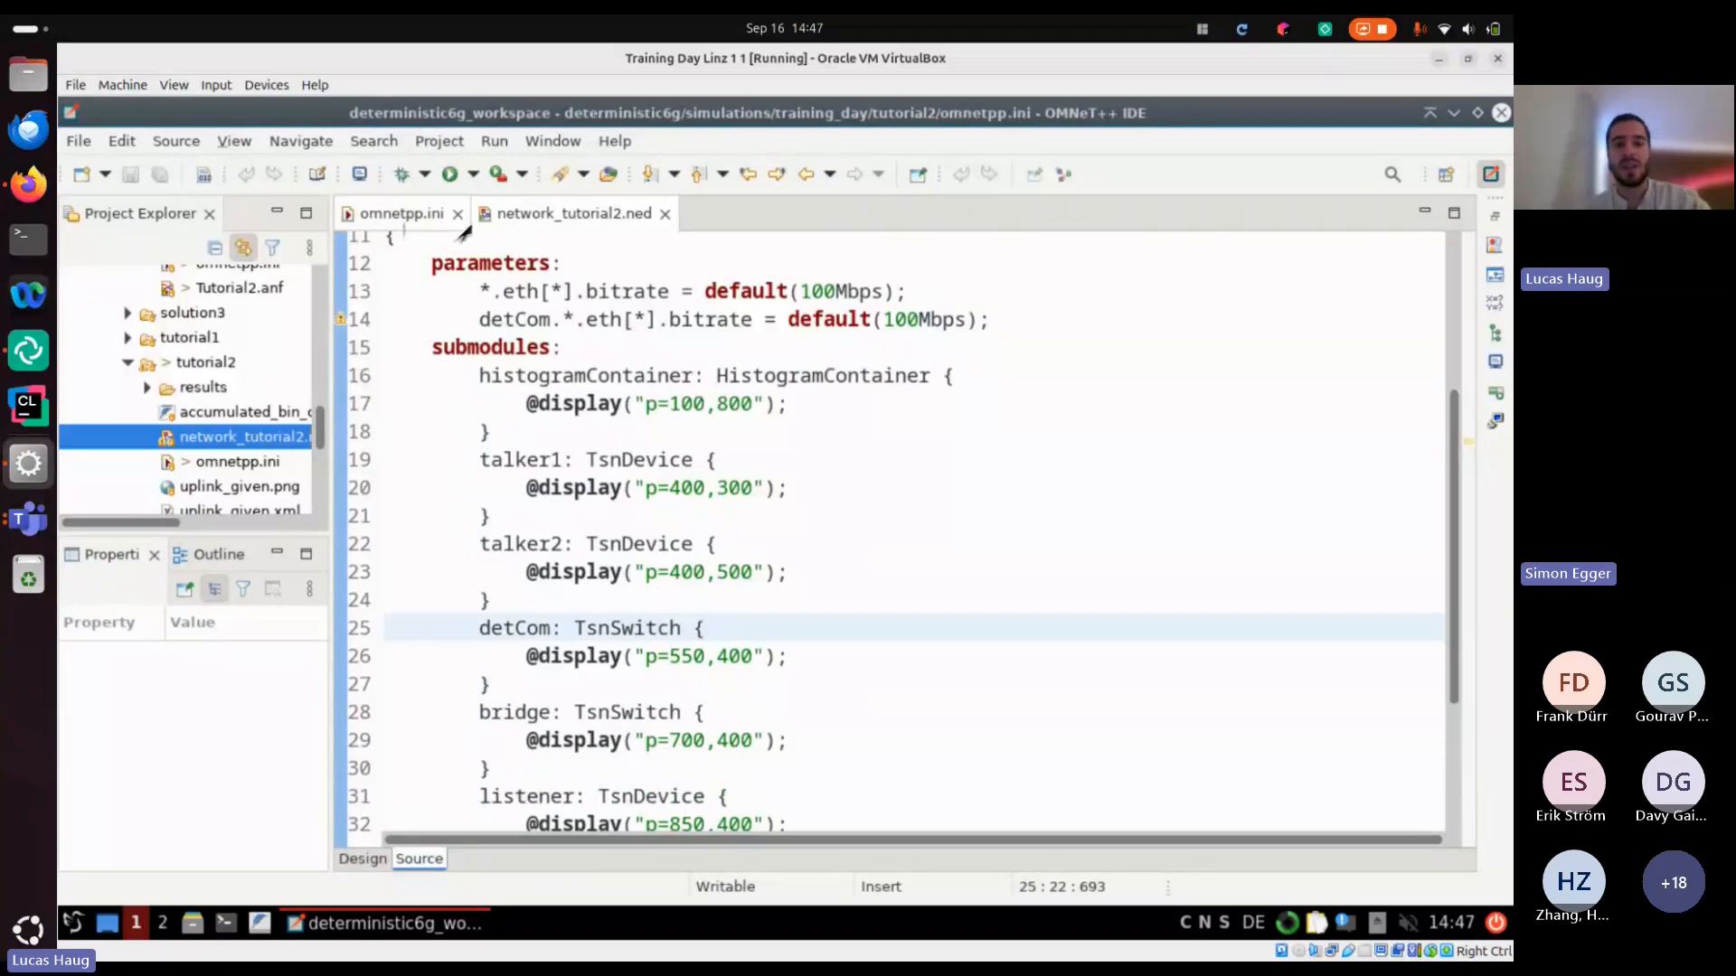
{"action": "scroll", "coordinate": [760, 547], "scroll_direction": "down", "scroll_amount": 9}
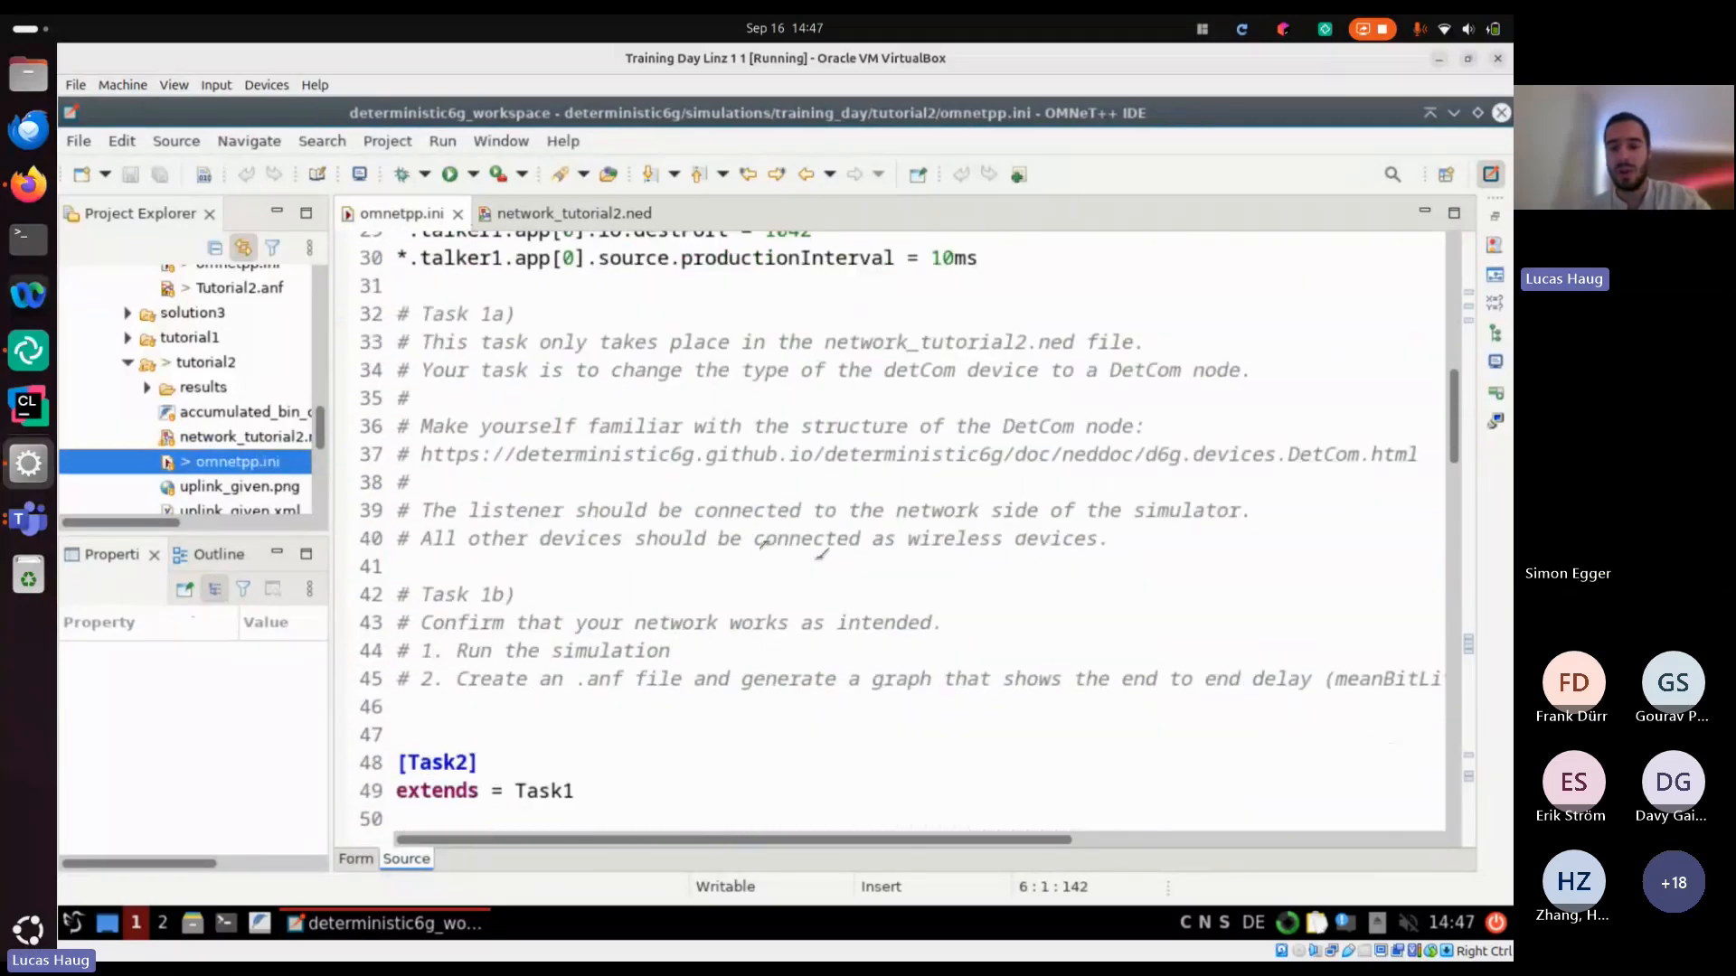
{"action": "scroll", "coordinate": [732, 493], "scroll_direction": "up", "scroll_amount": 1}
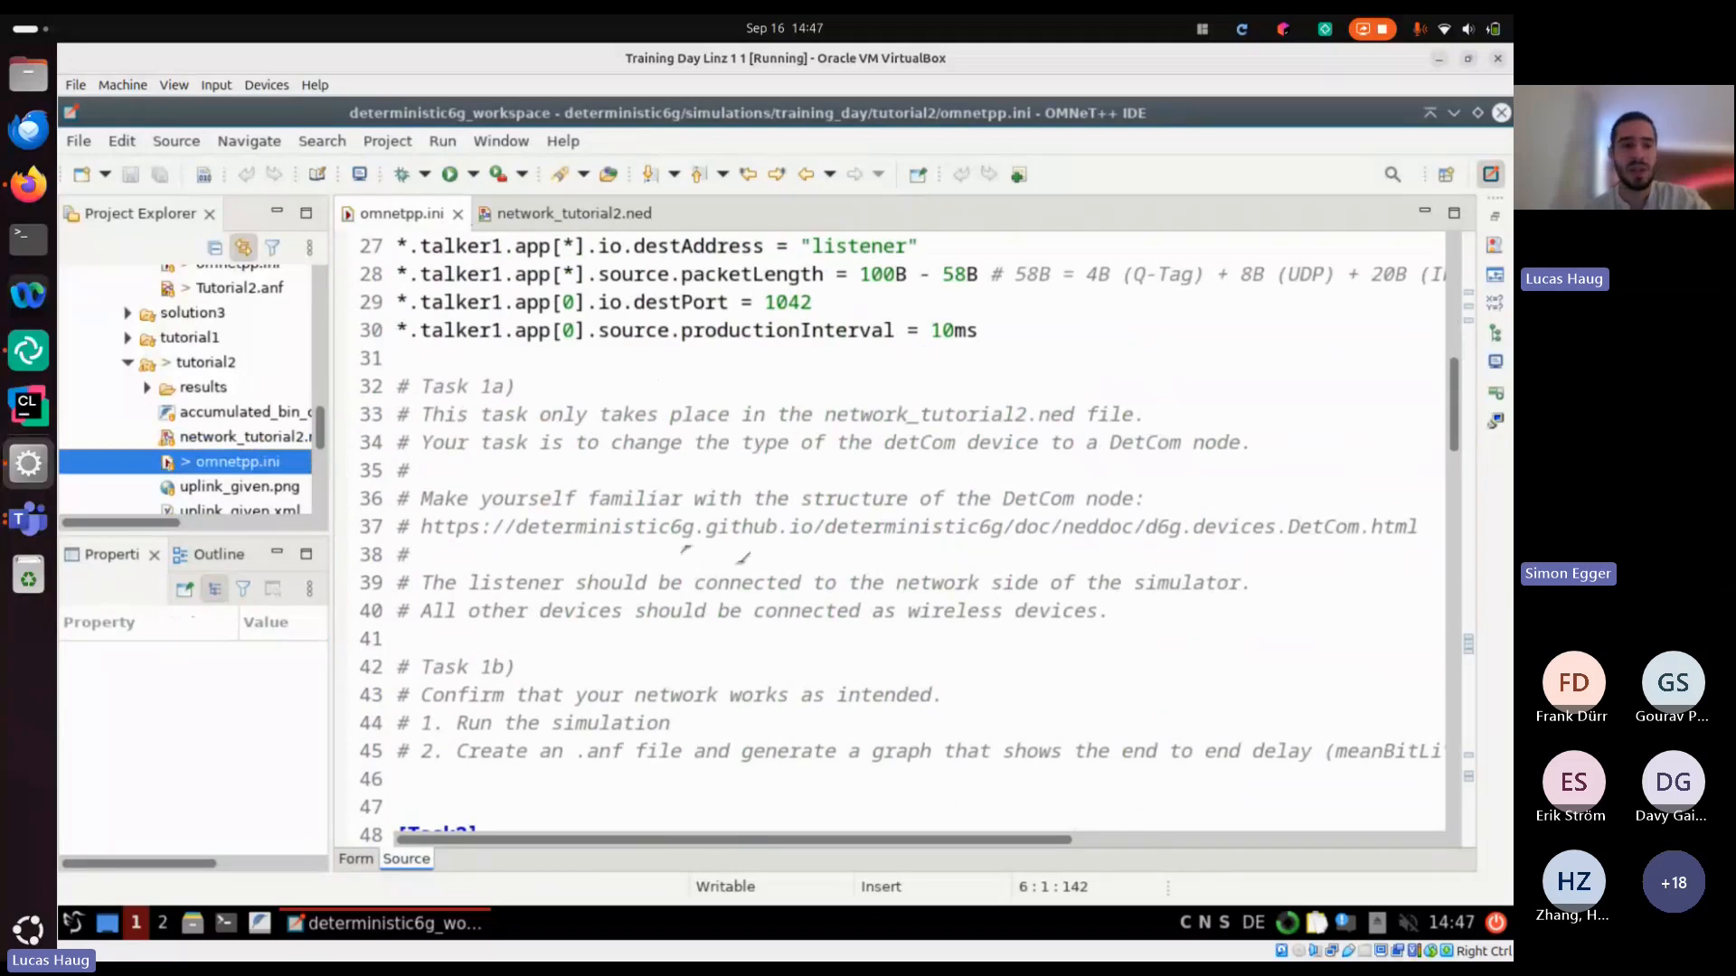
Open a terminal at the deterministic6g project root, run git pull, and return to the omnetpp.ini editor
{"action": "scroll", "coordinate": [271, 382], "scroll_direction": "up", "scroll_amount": 10}
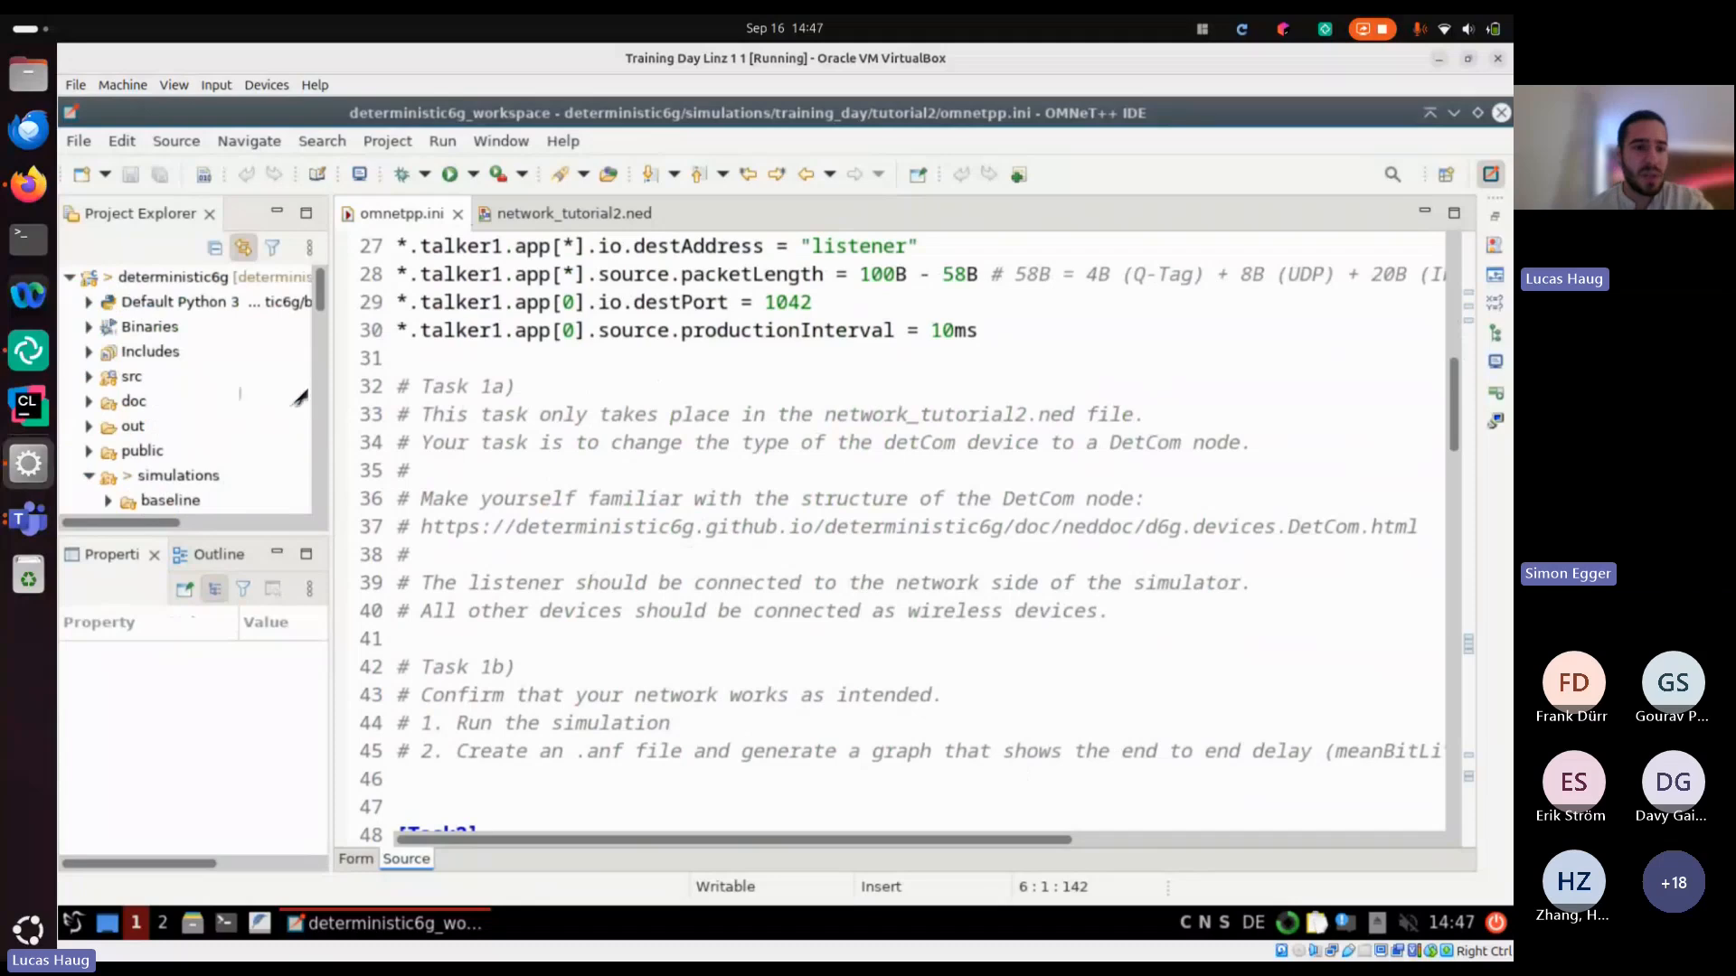
{"action": "left_click", "coordinate": [267, 280]}
{"action": "right_click", "coordinate": [269, 284]}
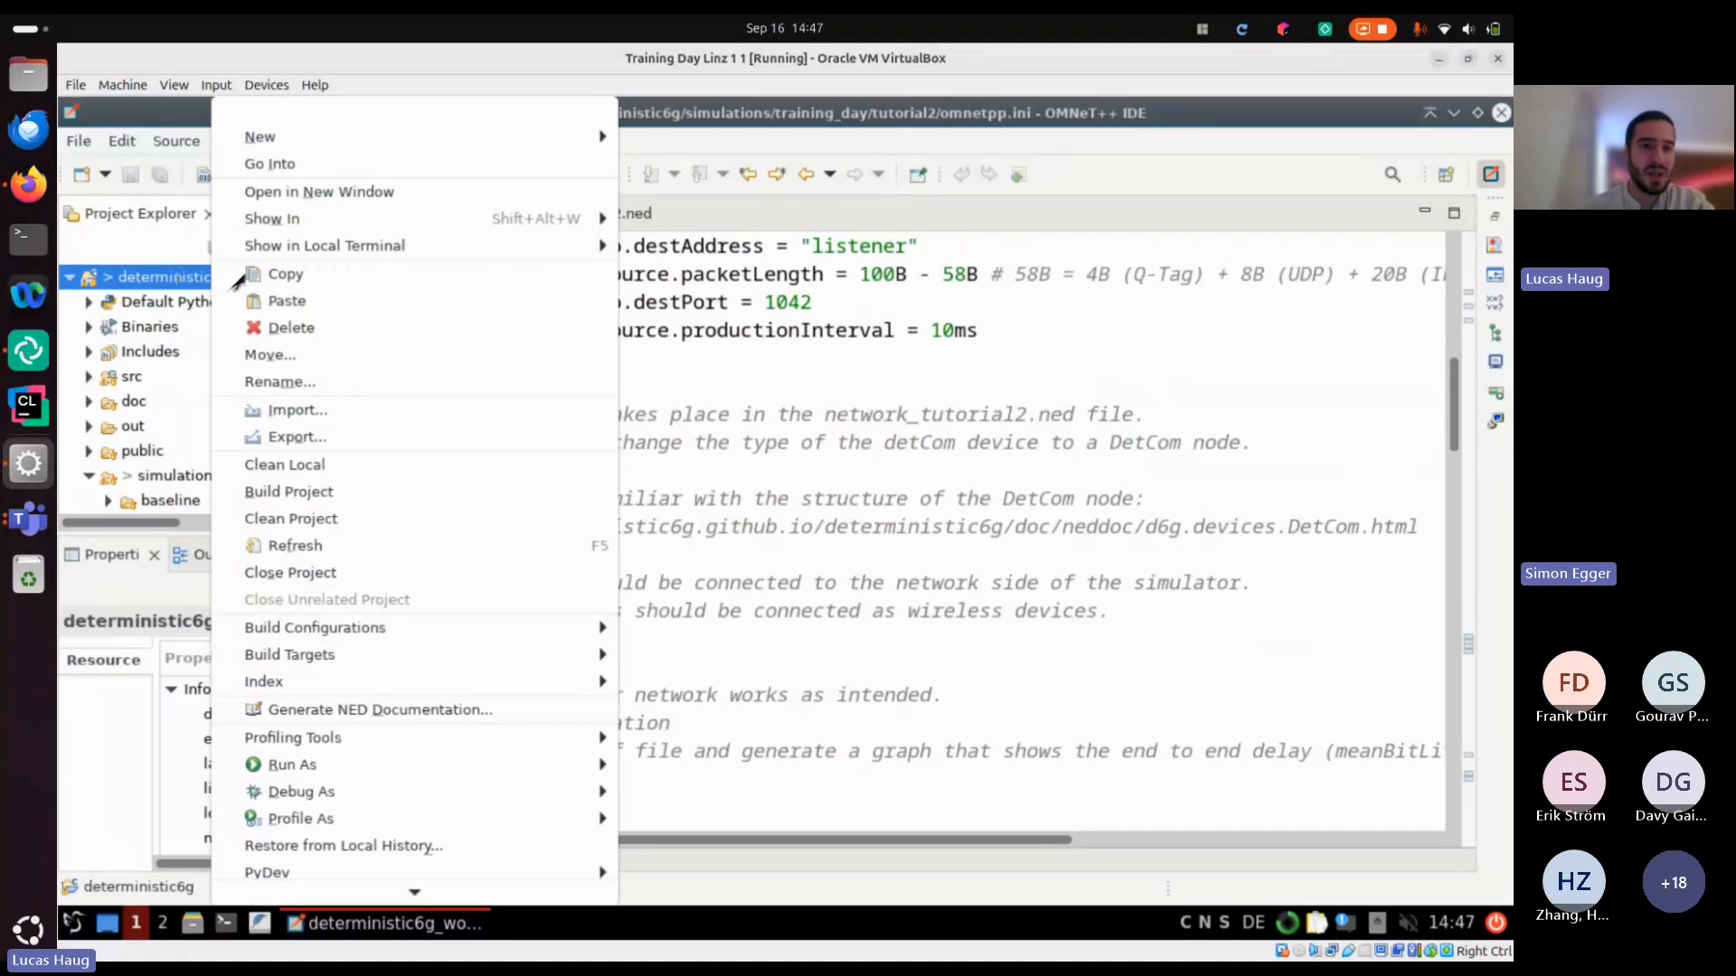
{"action": "mouse_move", "coordinate": [506, 218]}
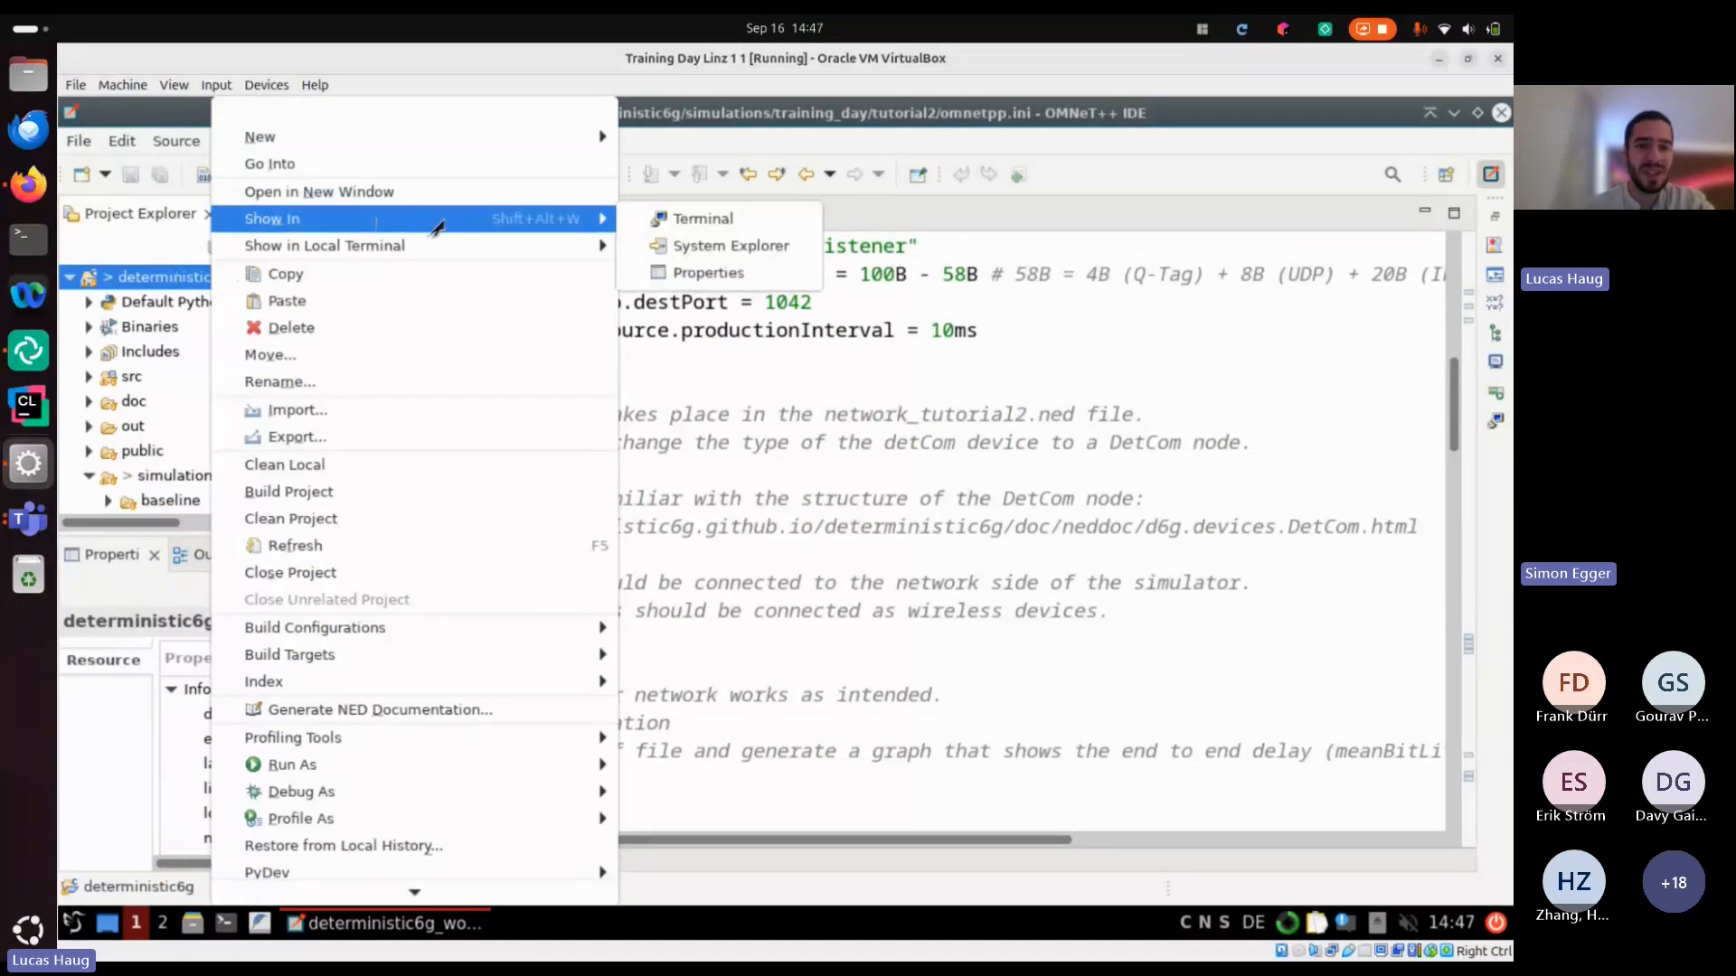
{"action": "left_click", "coordinate": [704, 219]}
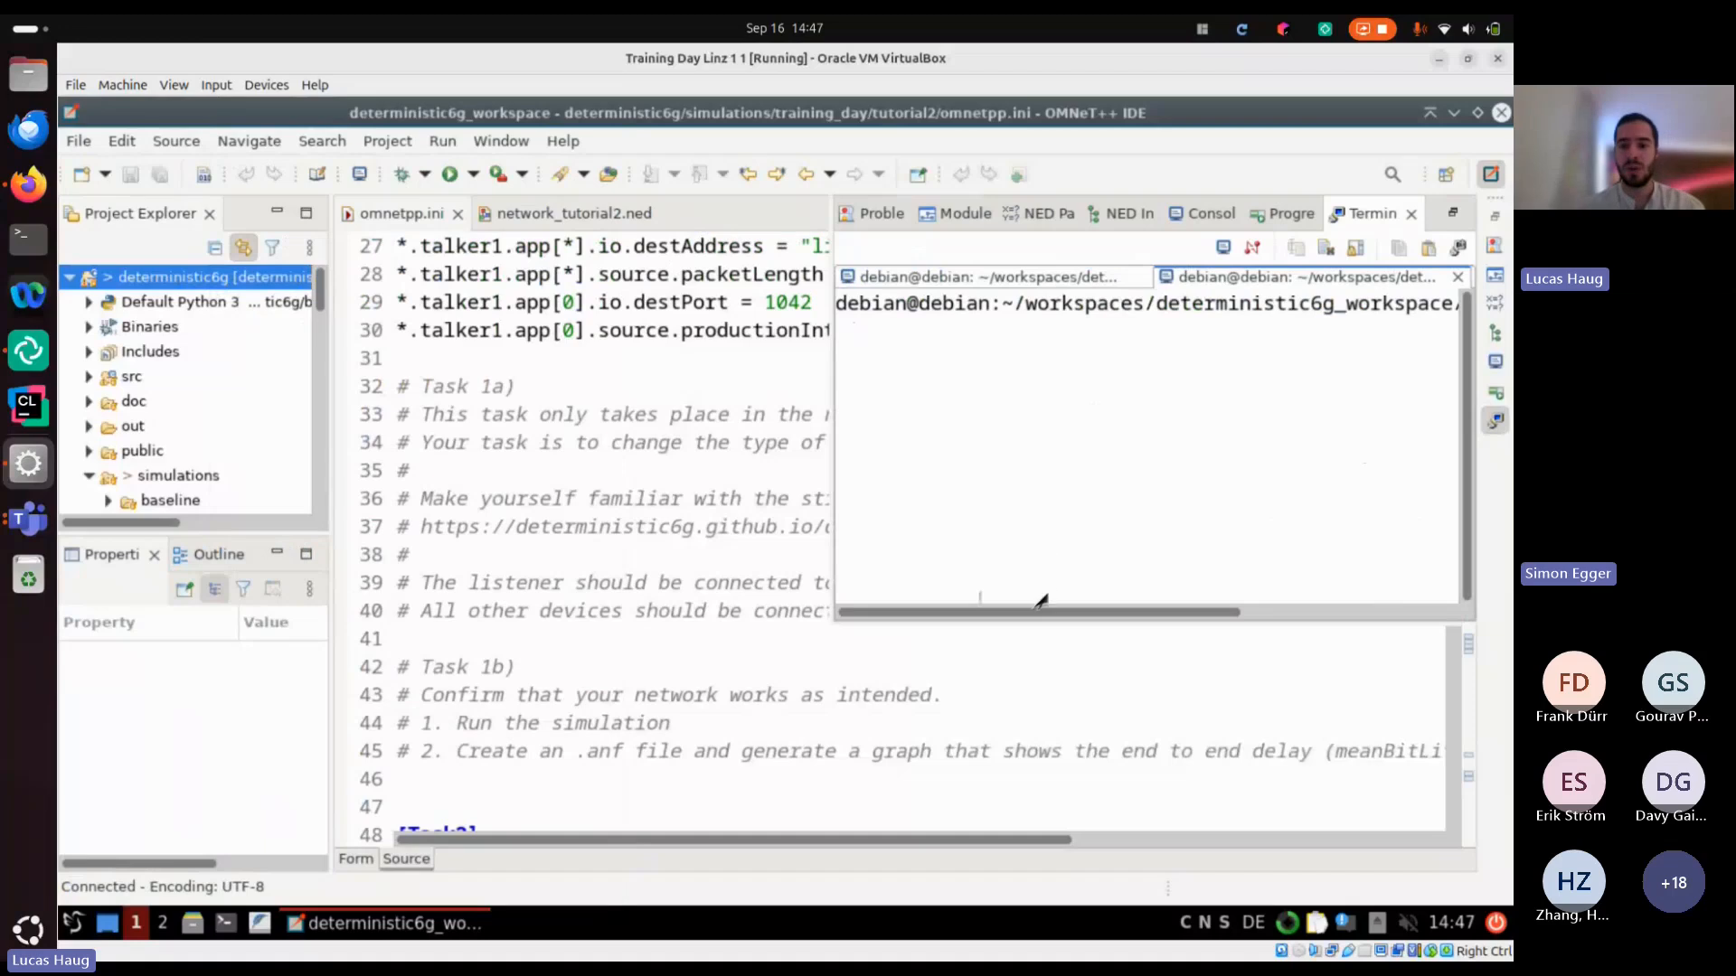
{"action": "left_click_drag", "start_coordinate": [1035, 613], "coordinate": [1508, 595]}
{"action": "key", "text": "Return"}
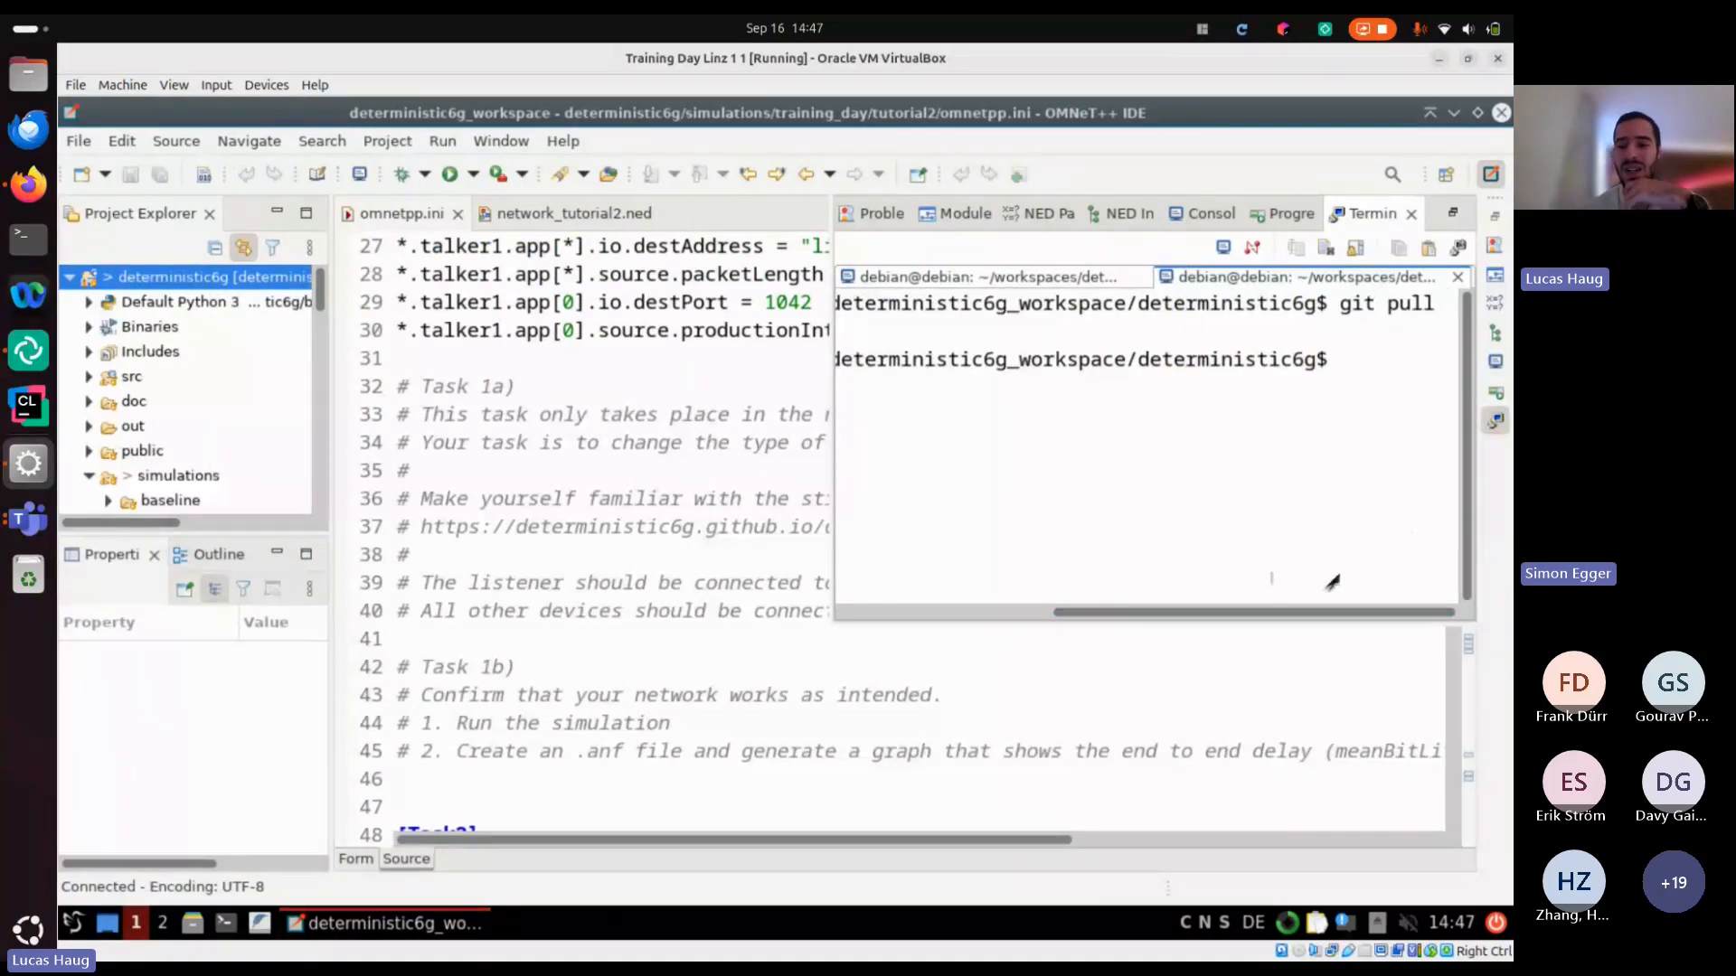
{"action": "left_click_drag", "start_coordinate": [1322, 622], "coordinate": [1107, 622]}
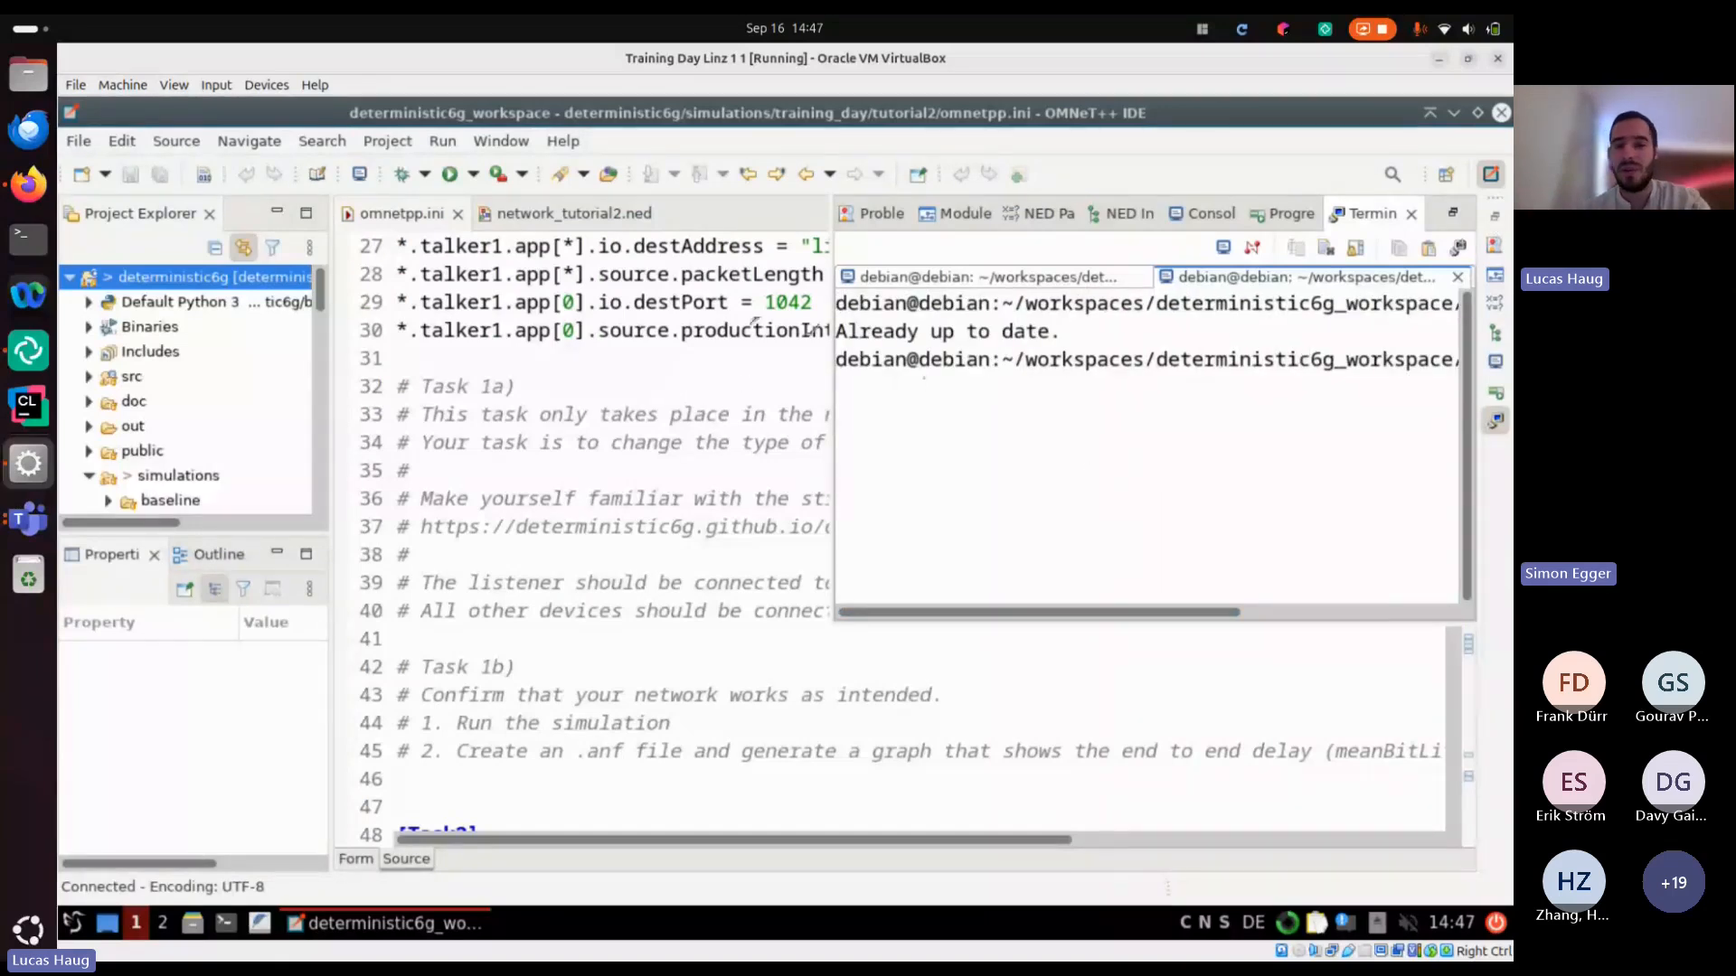
{"action": "left_click", "coordinate": [575, 360]}
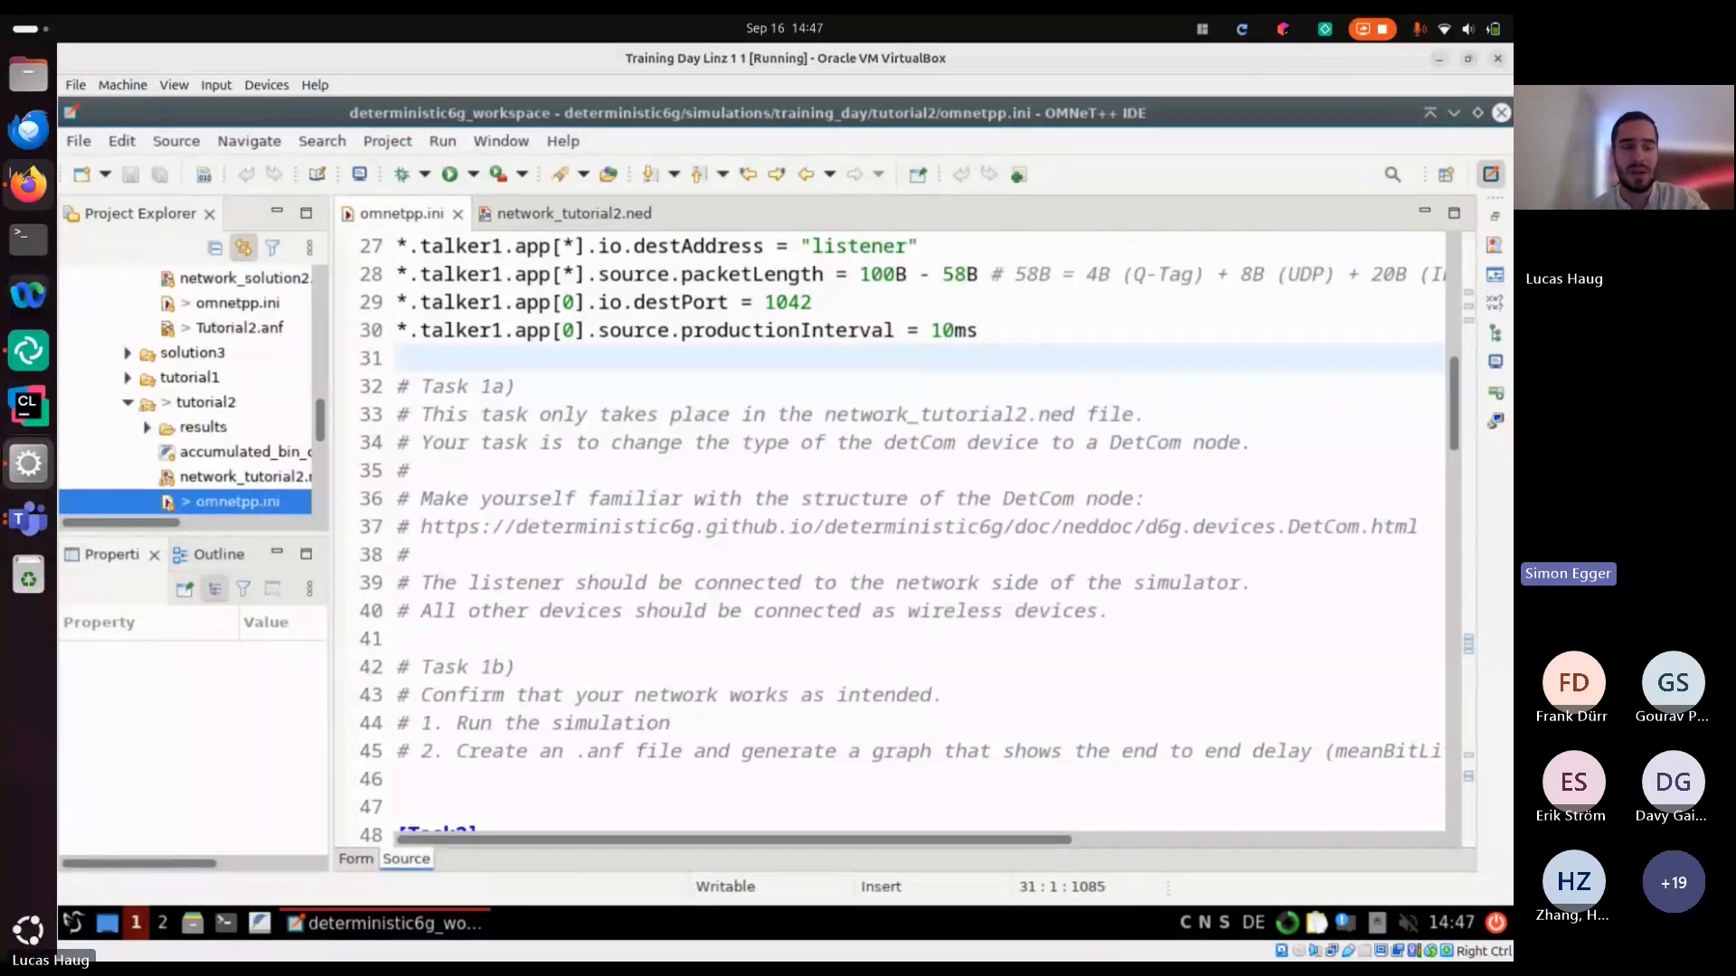
Switch to Microsoft Teams, mute the microphone in the meeting, and return to the Firefox slides
{"action": "left_click", "coordinate": [28, 518]}
{"action": "left_click", "coordinate": [28, 518]}
{"action": "left_click", "coordinate": [764, 441]}
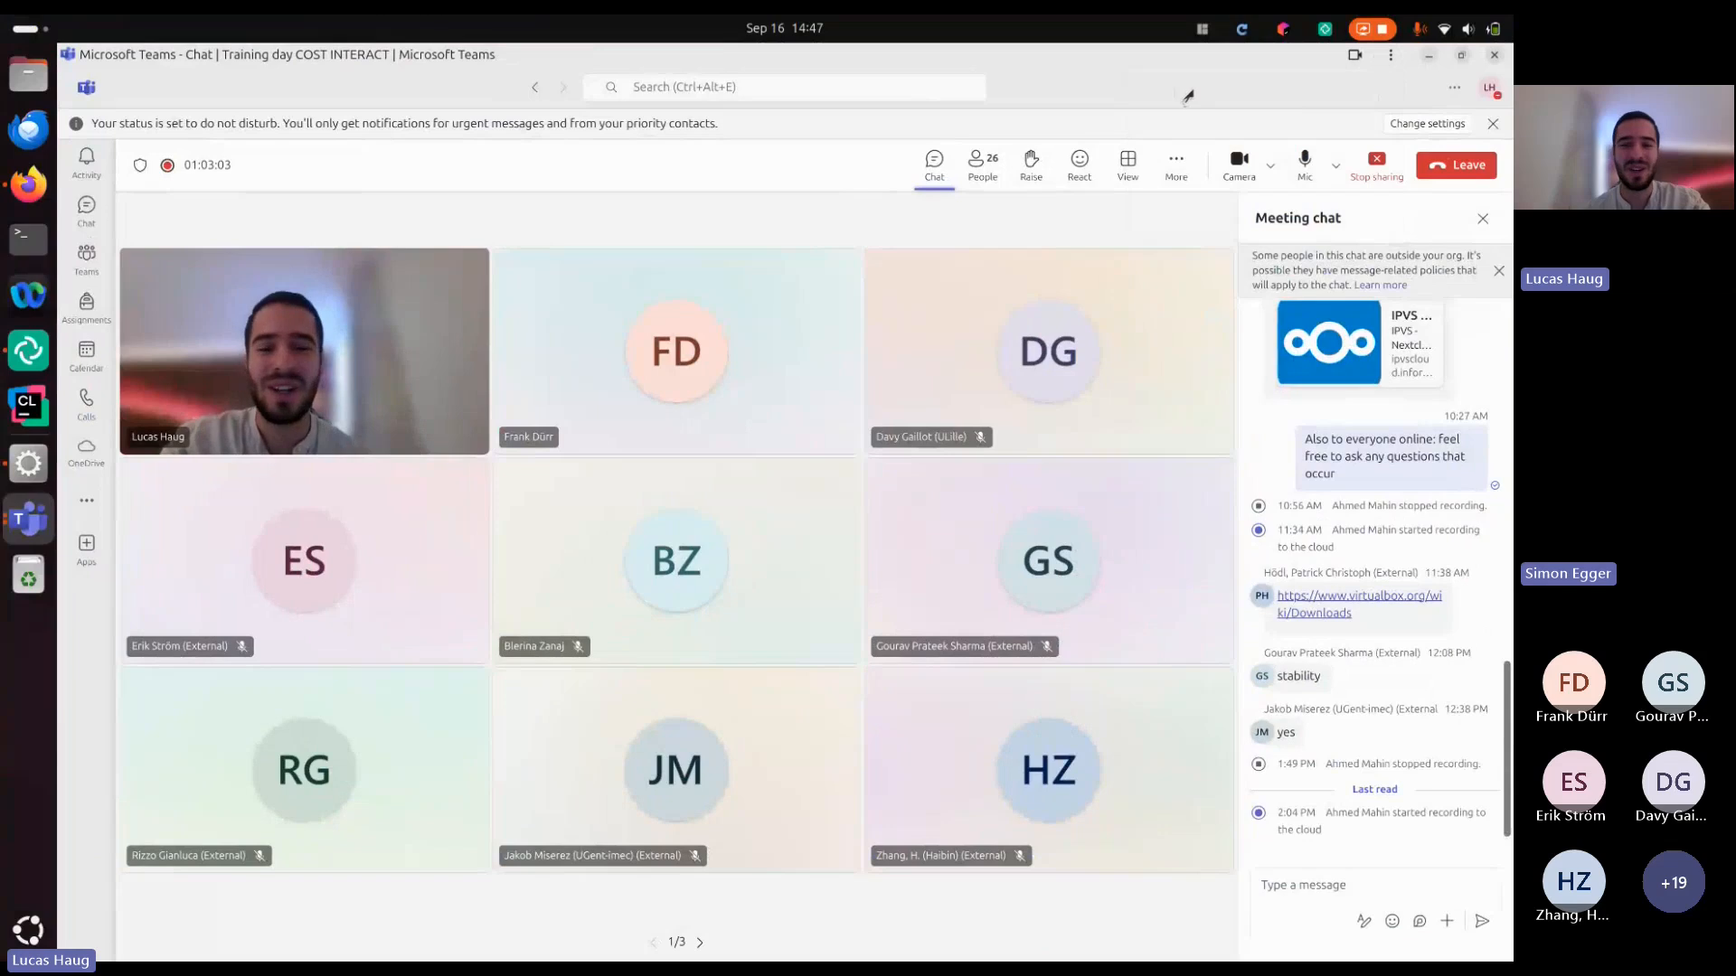
{"action": "left_click", "coordinate": [1295, 172]}
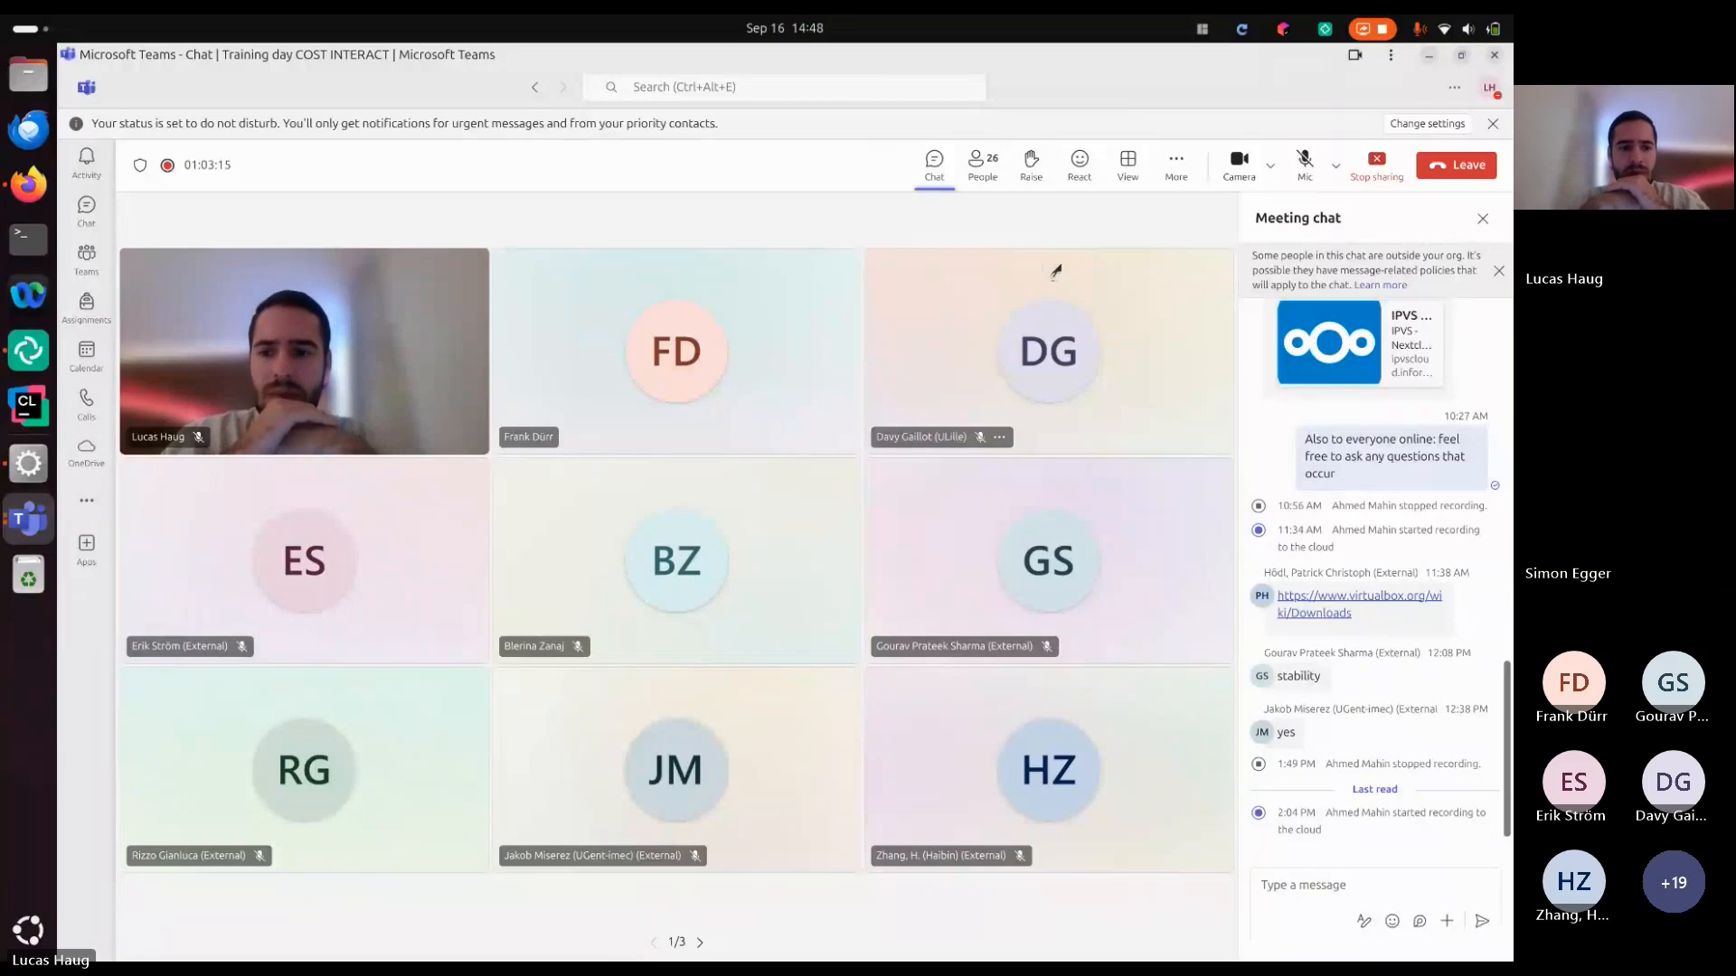
{"action": "left_click", "coordinate": [28, 185]}
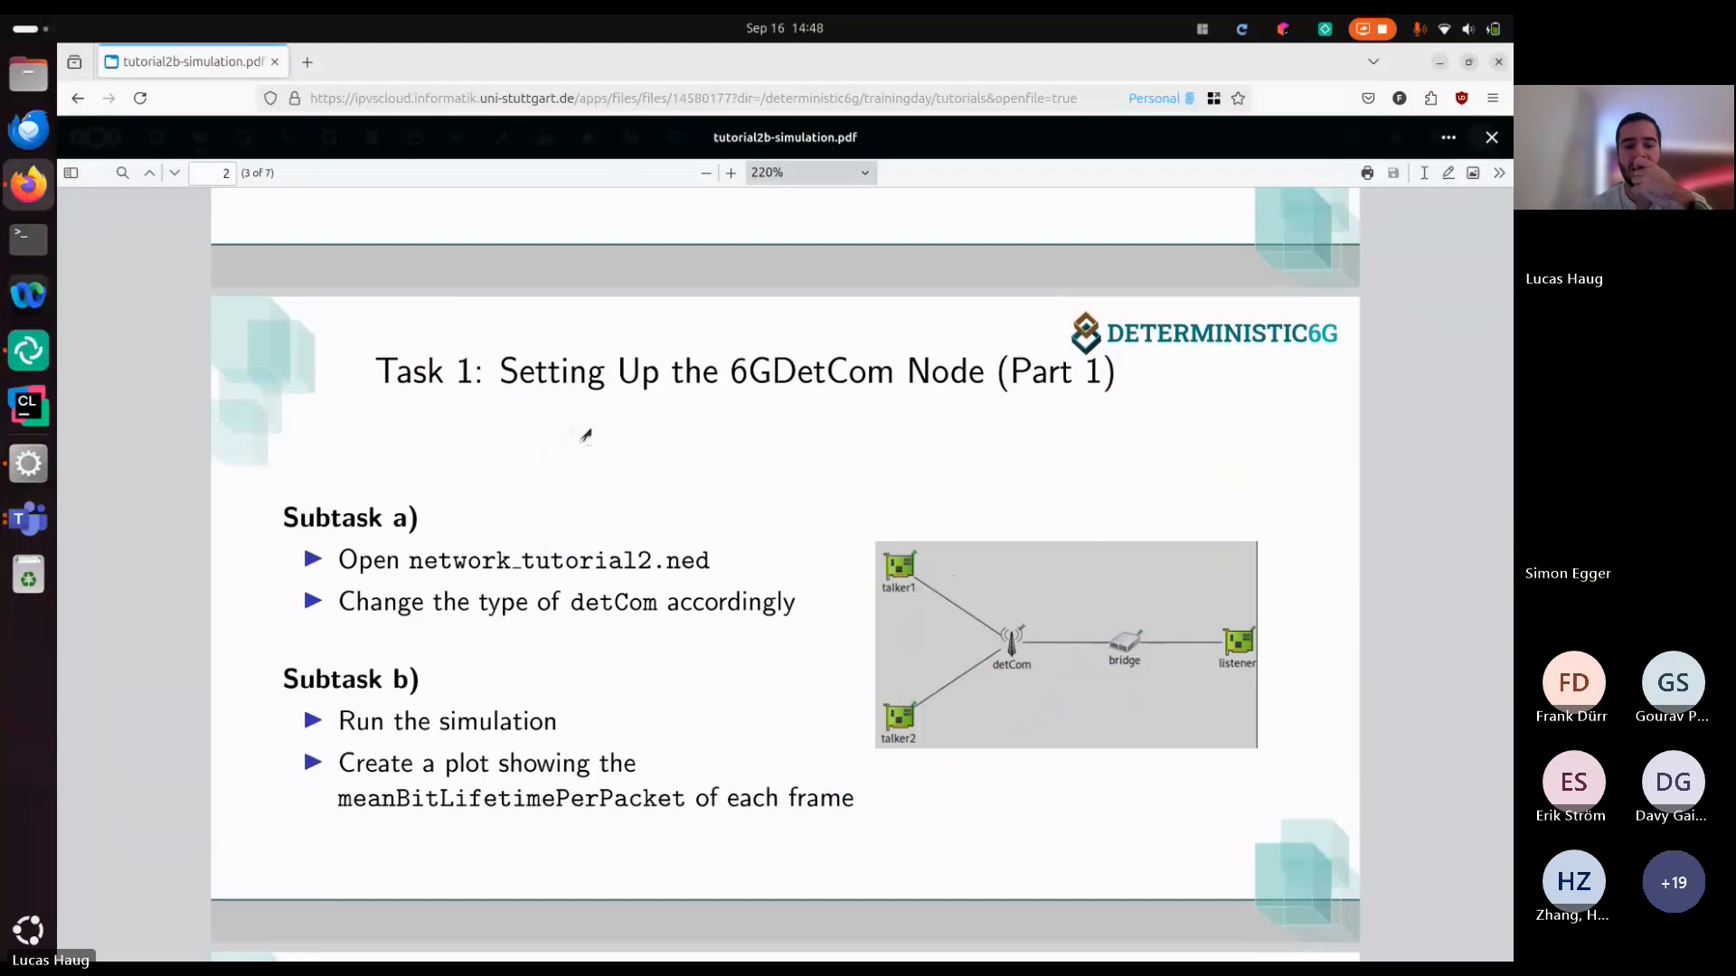
Unmute the microphone in the Microsoft Teams meeting and return to the Task 1 slide in Firefox
{"action": "left_click", "coordinate": [28, 518]}
{"action": "left_click", "coordinate": [1287, 163]}
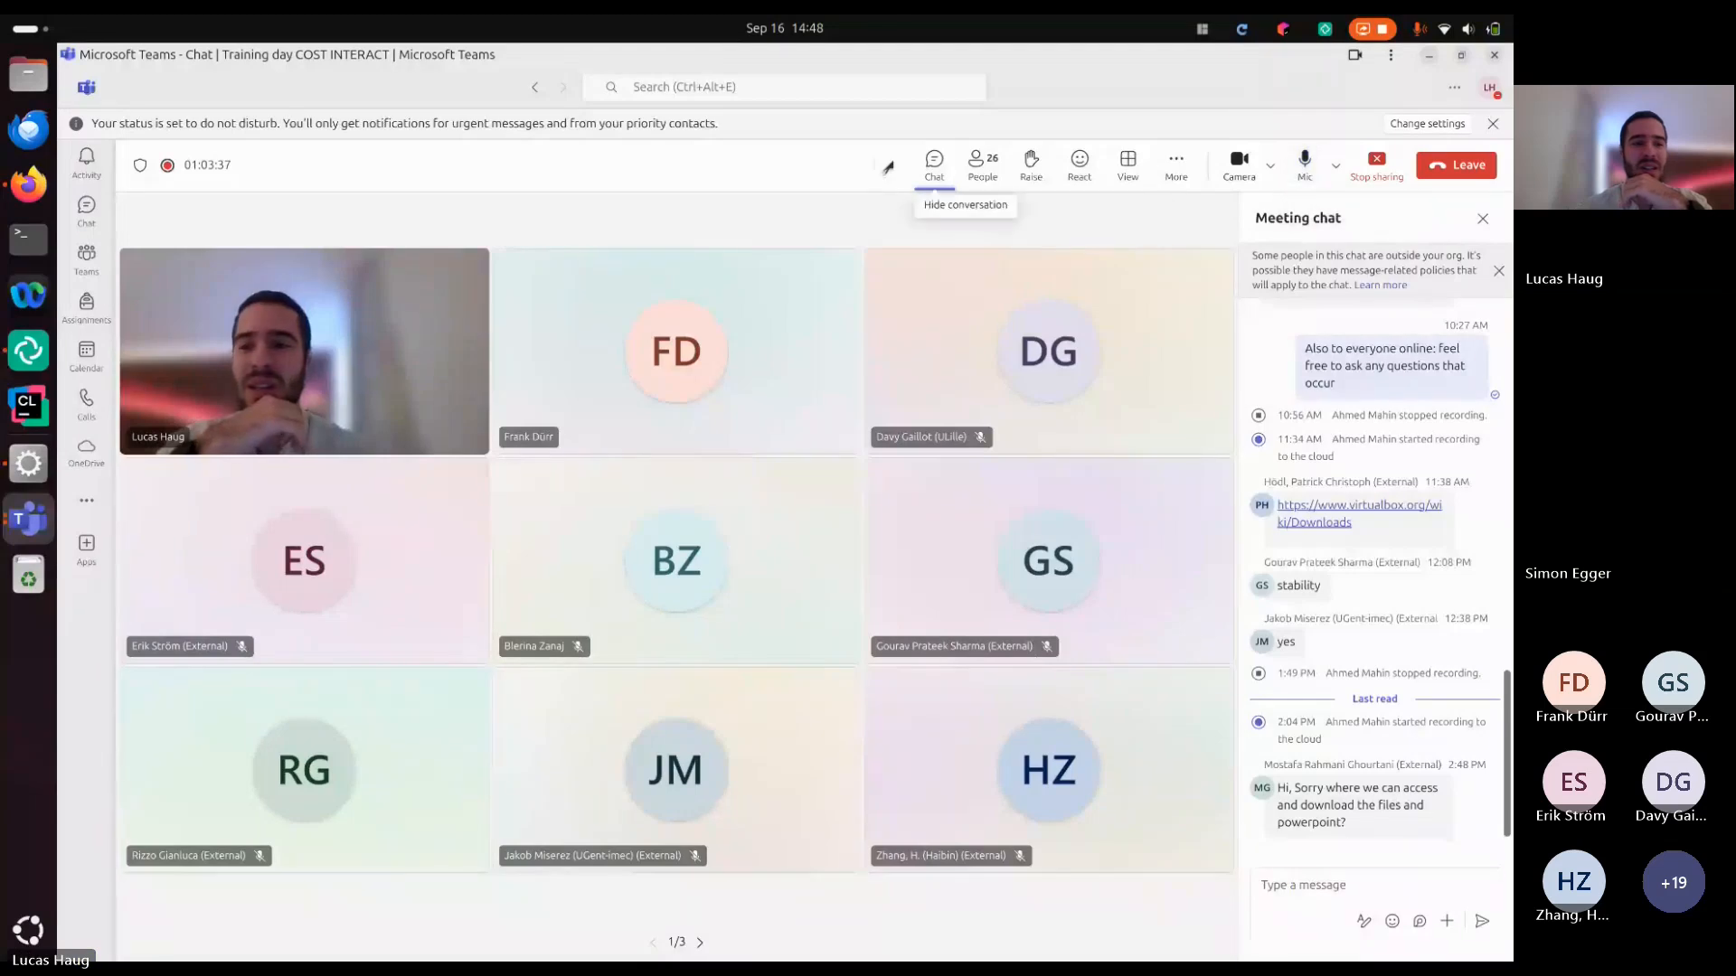
{"action": "left_click", "coordinate": [28, 186]}
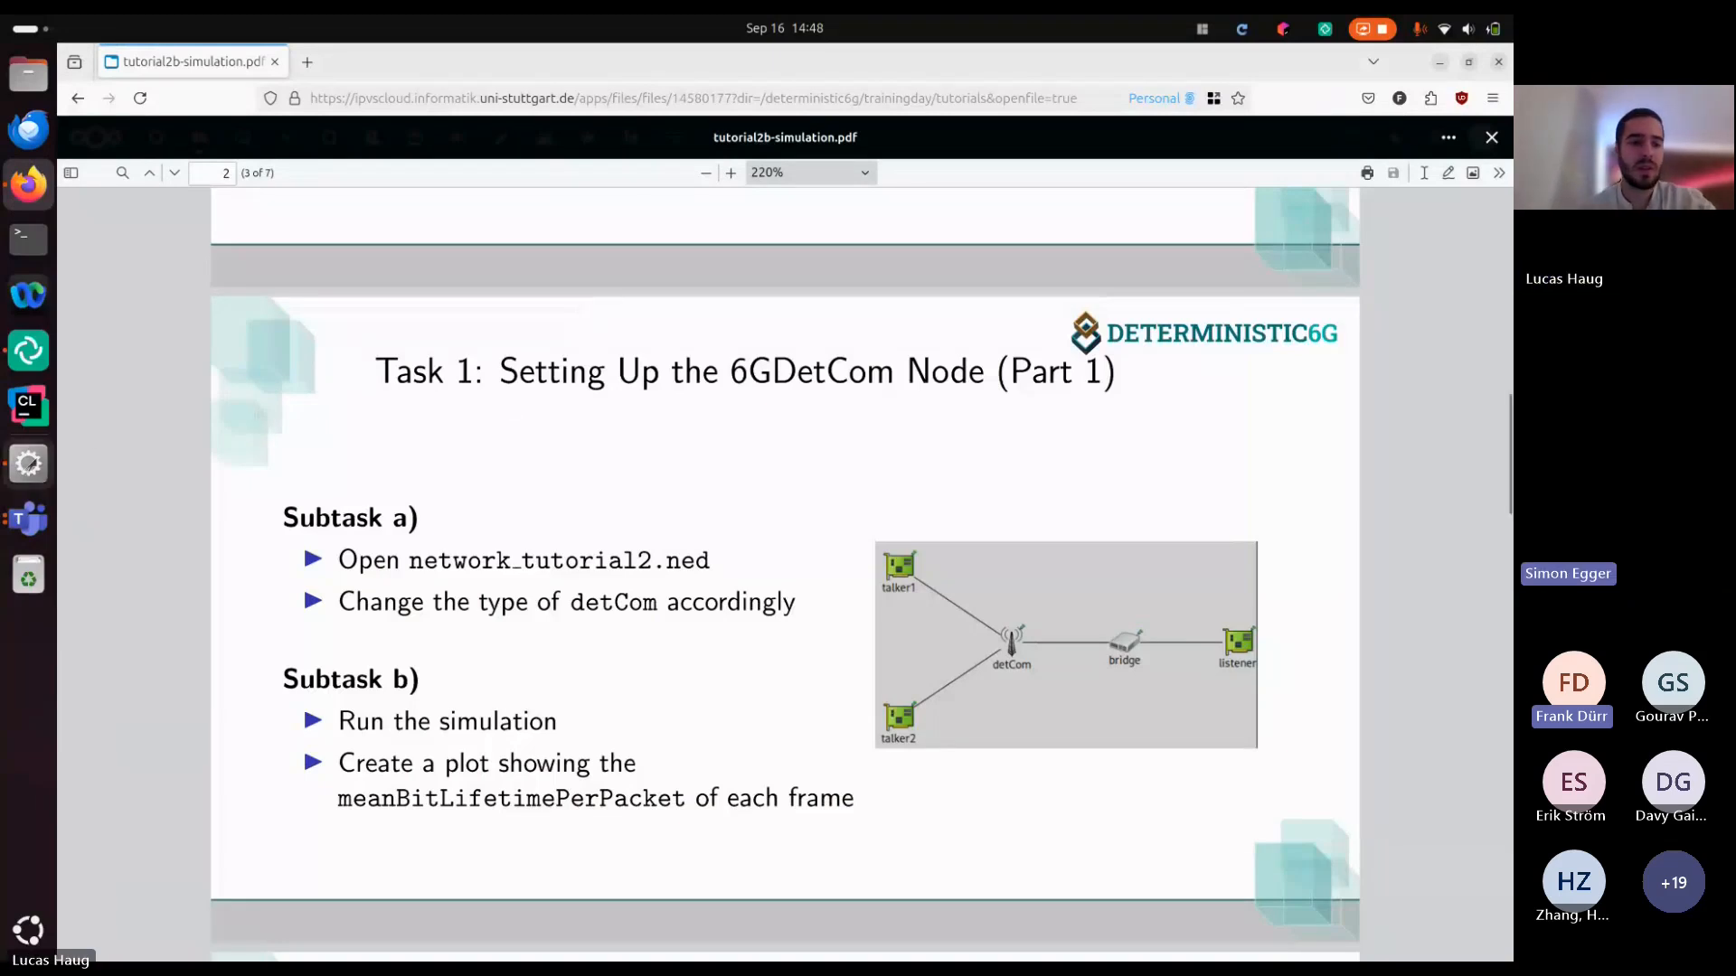
Switch to the OMNeT++ IDE and examine the Task 2 instructions and documentation links in omnetpp.ini
{"action": "left_click", "coordinate": [28, 463]}
{"action": "scroll", "coordinate": [672, 398], "scroll_direction": "down", "scroll_amount": 11}
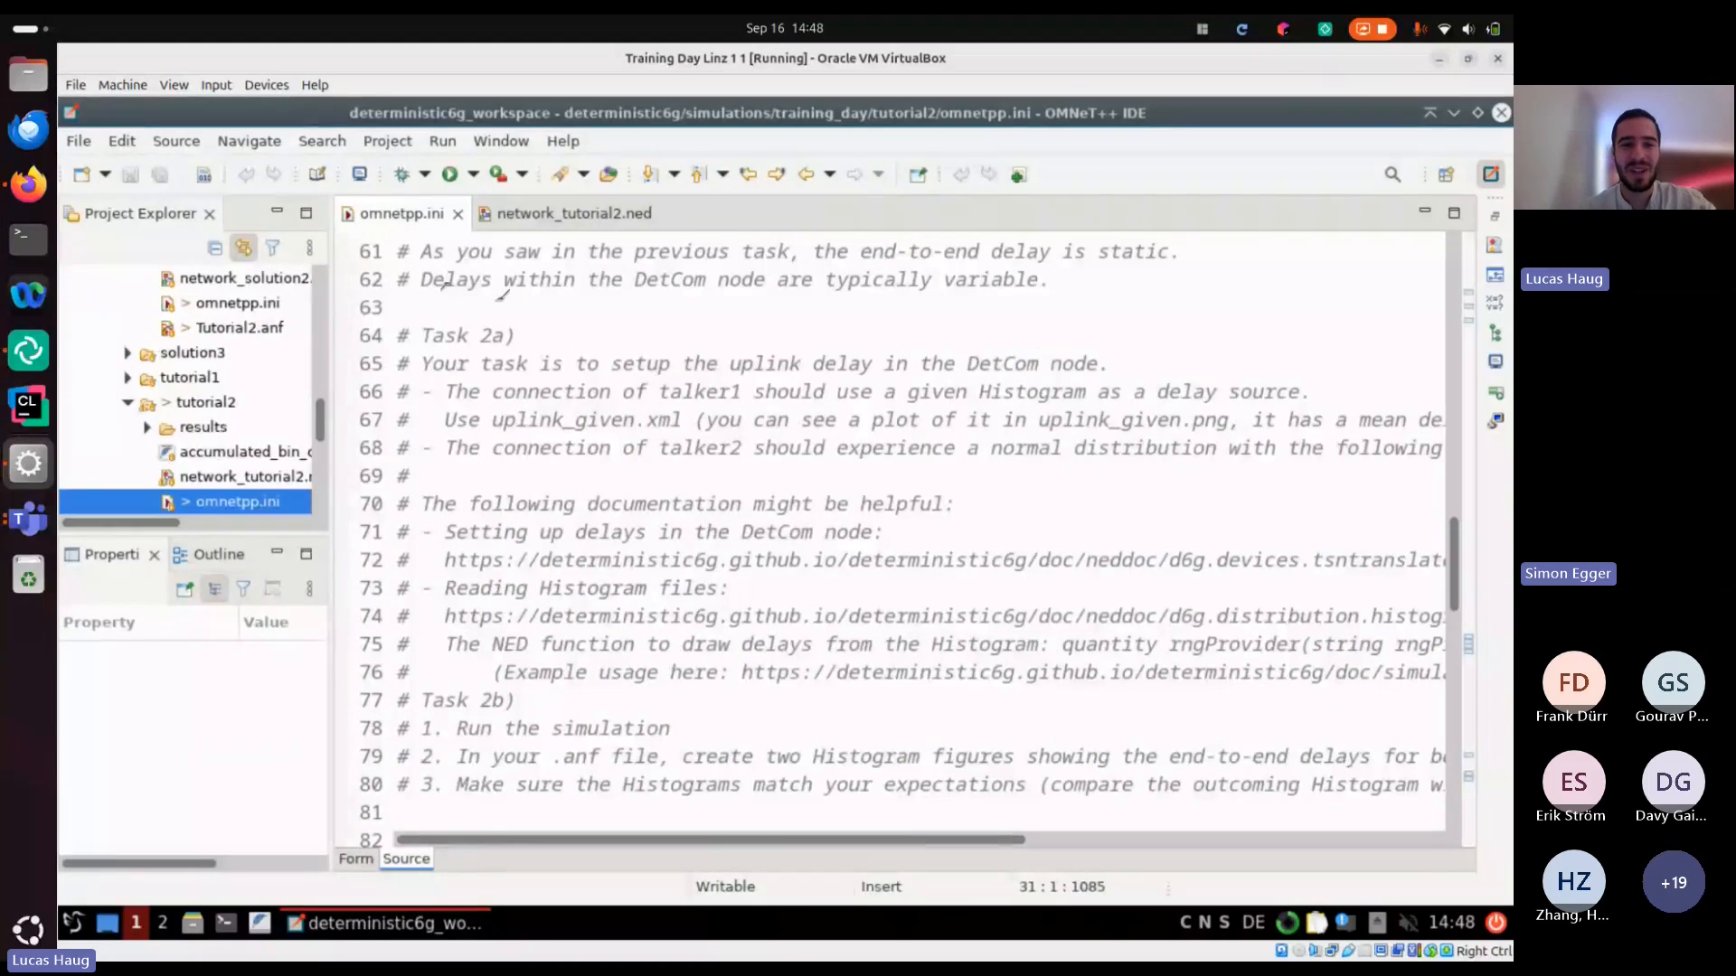
{"action": "left_click", "coordinate": [439, 254]}
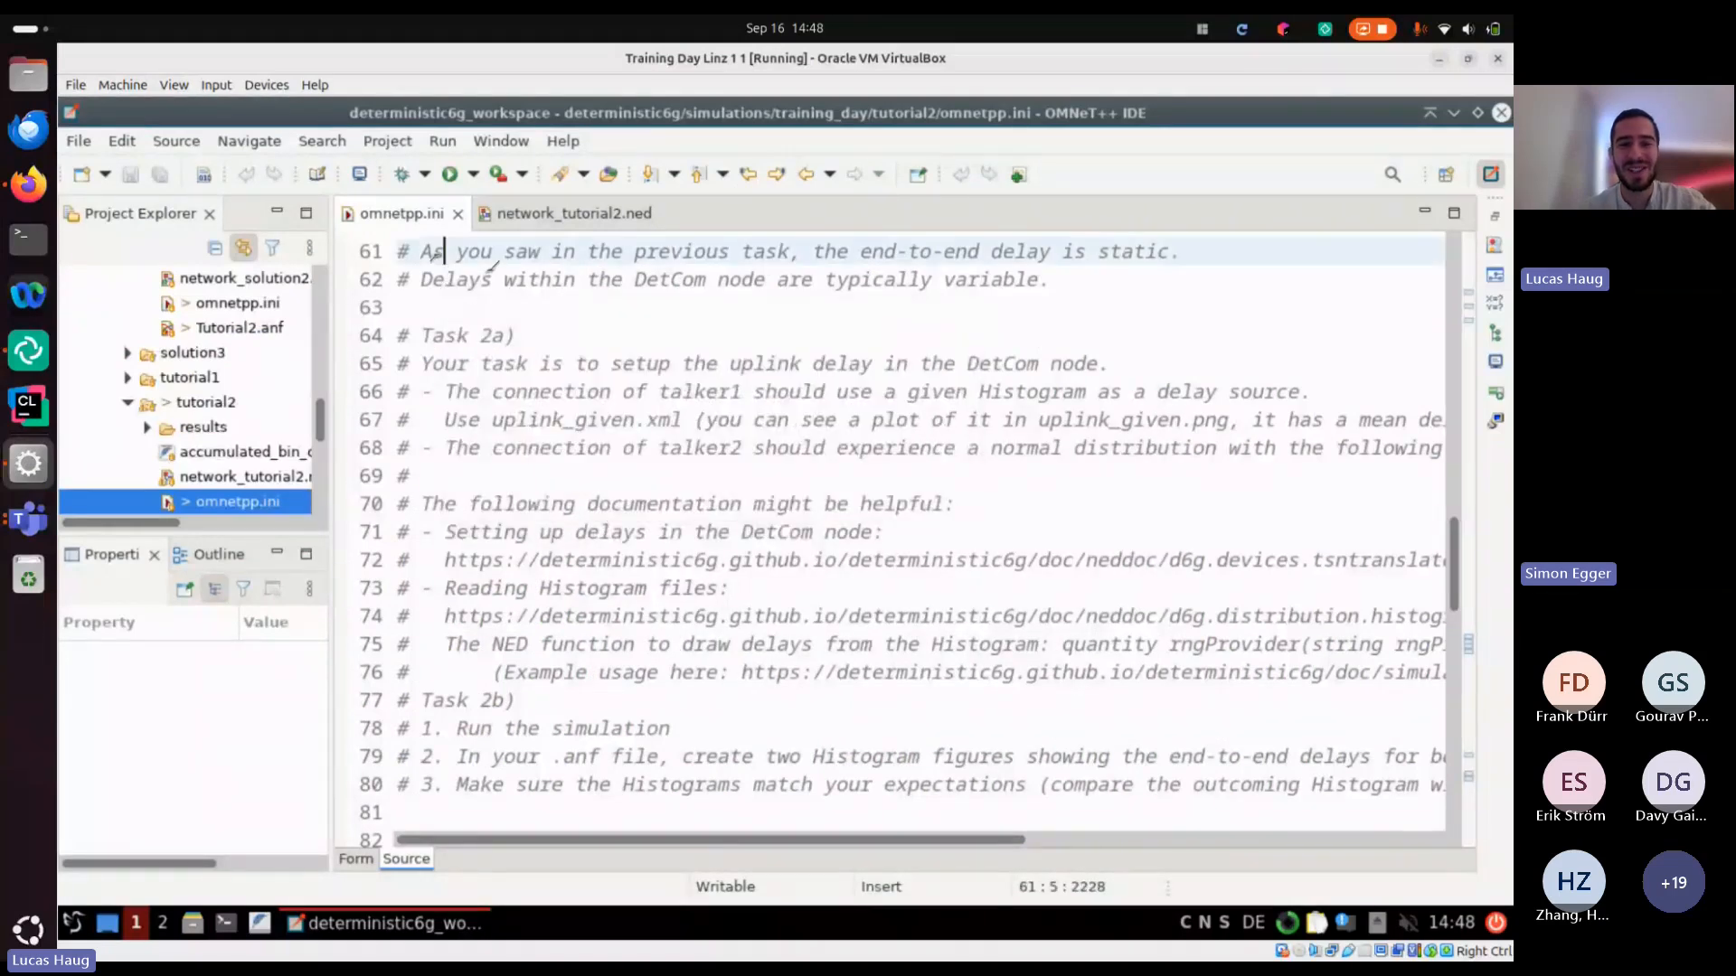
{"action": "left_click", "coordinate": [703, 615]}
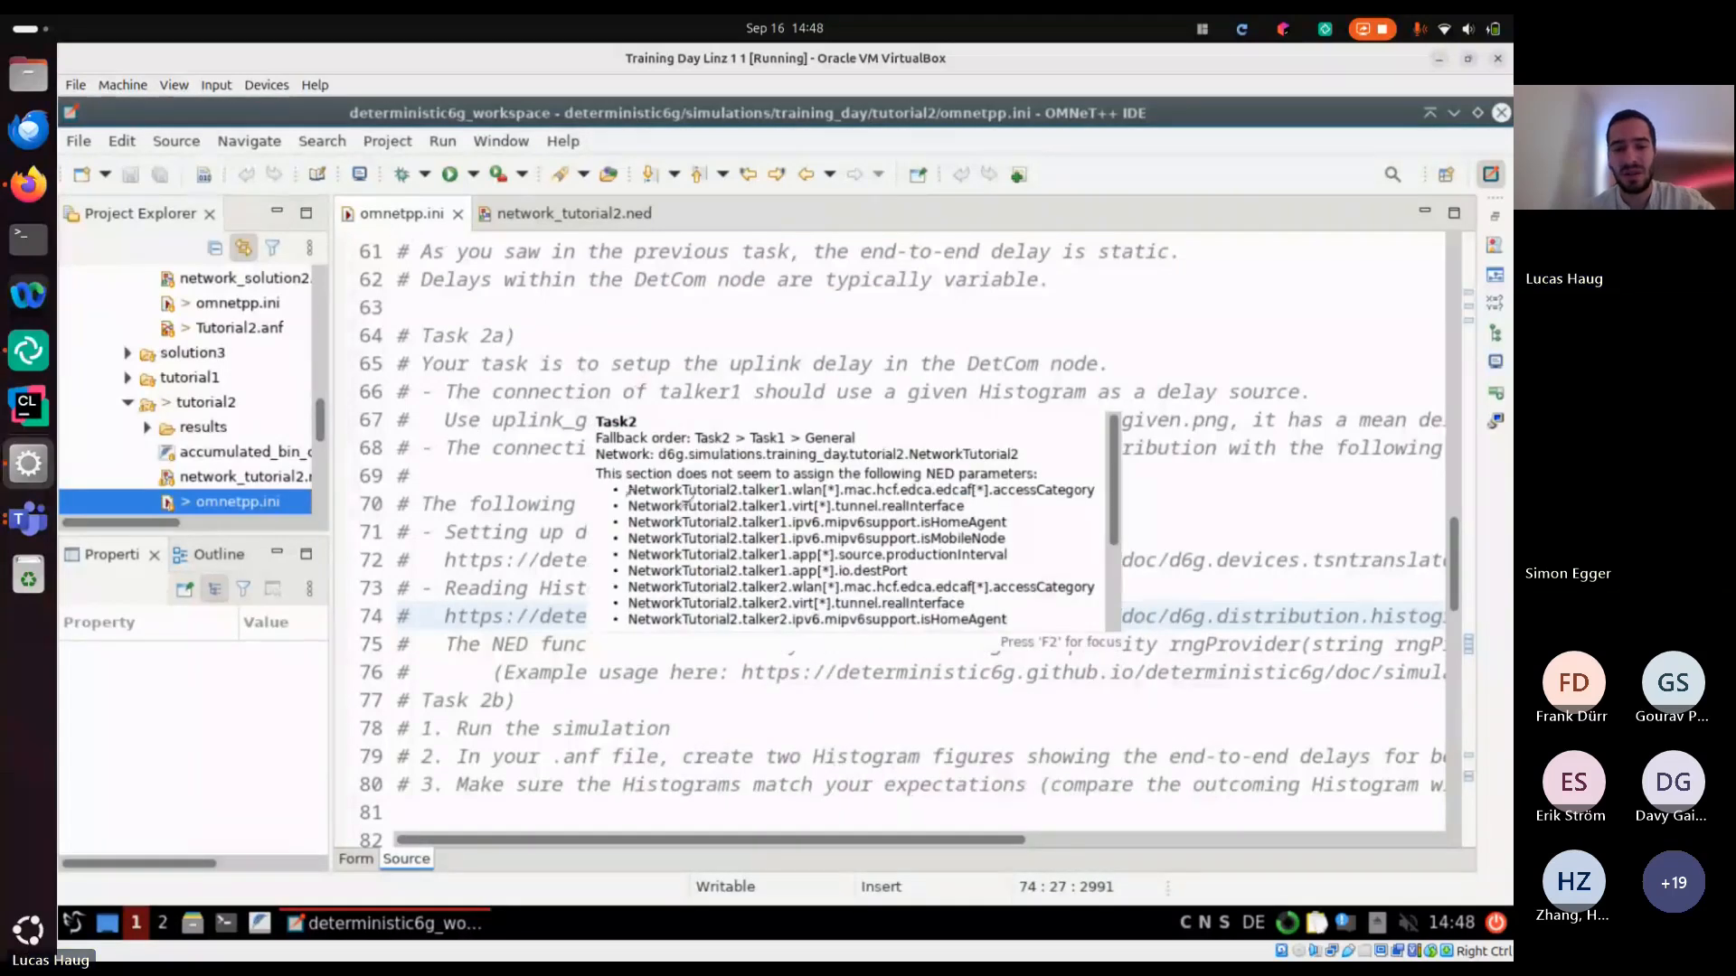
{"action": "left_click", "coordinate": [580, 474]}
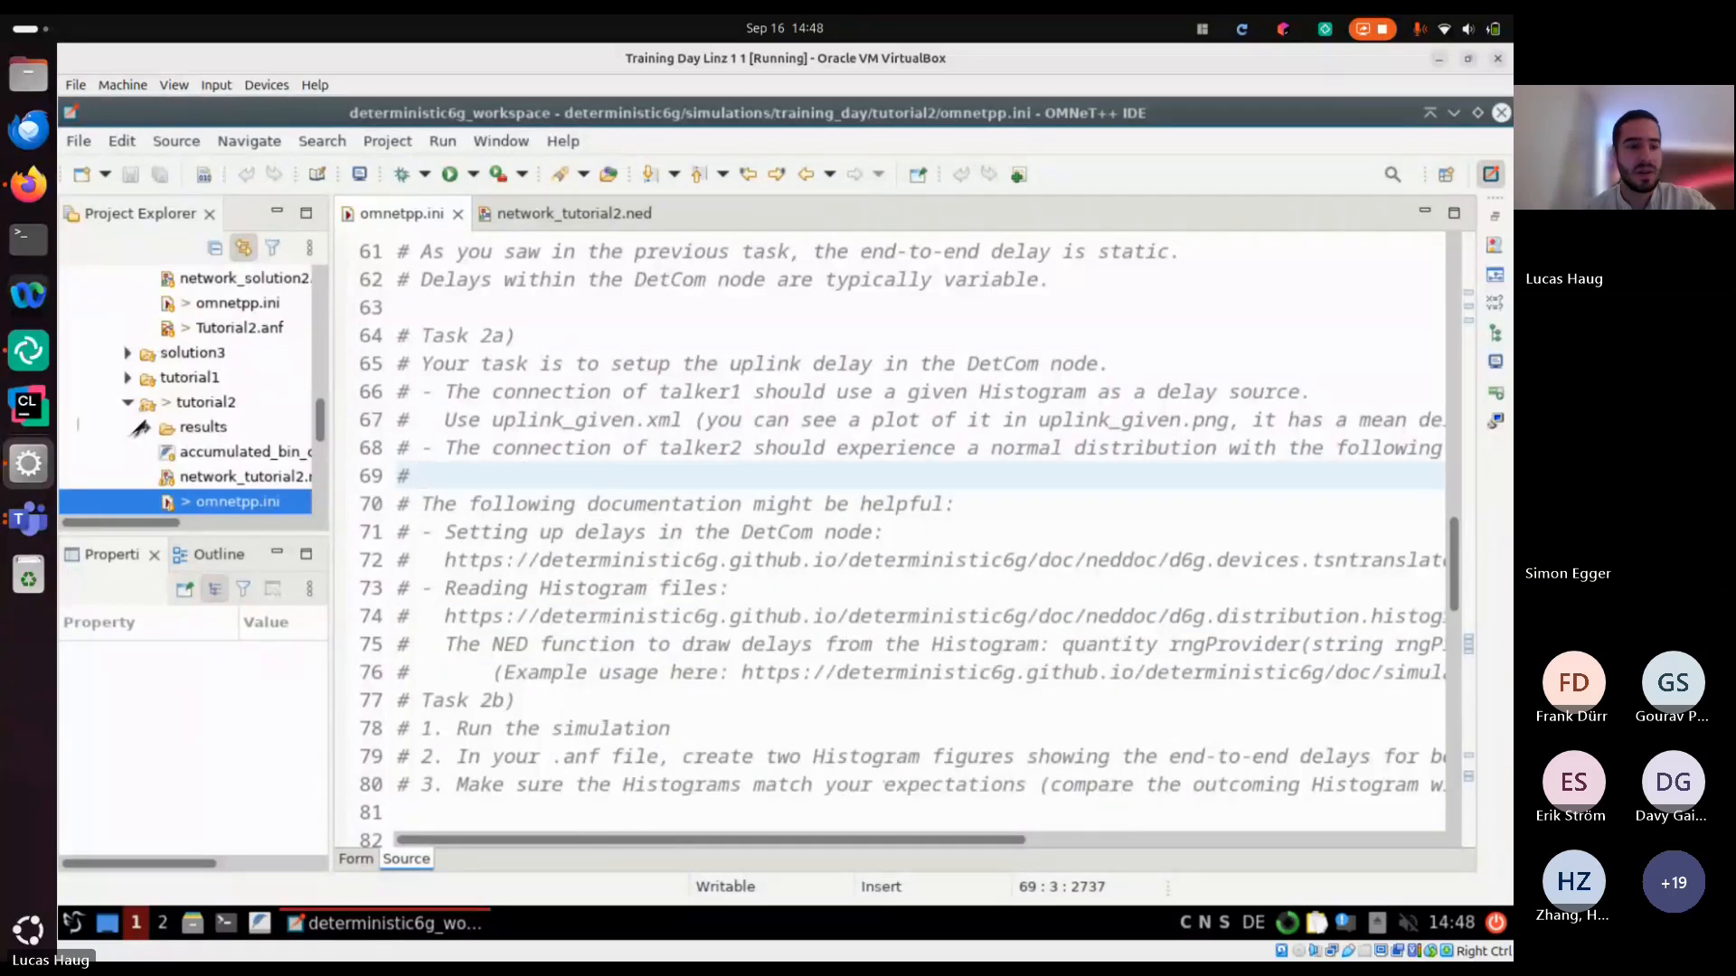
Open omnetpp.ini from the solution2 folder, close network_tutorial2.ned, and return to the Firefox slides
{"action": "left_click", "coordinate": [28, 185]}
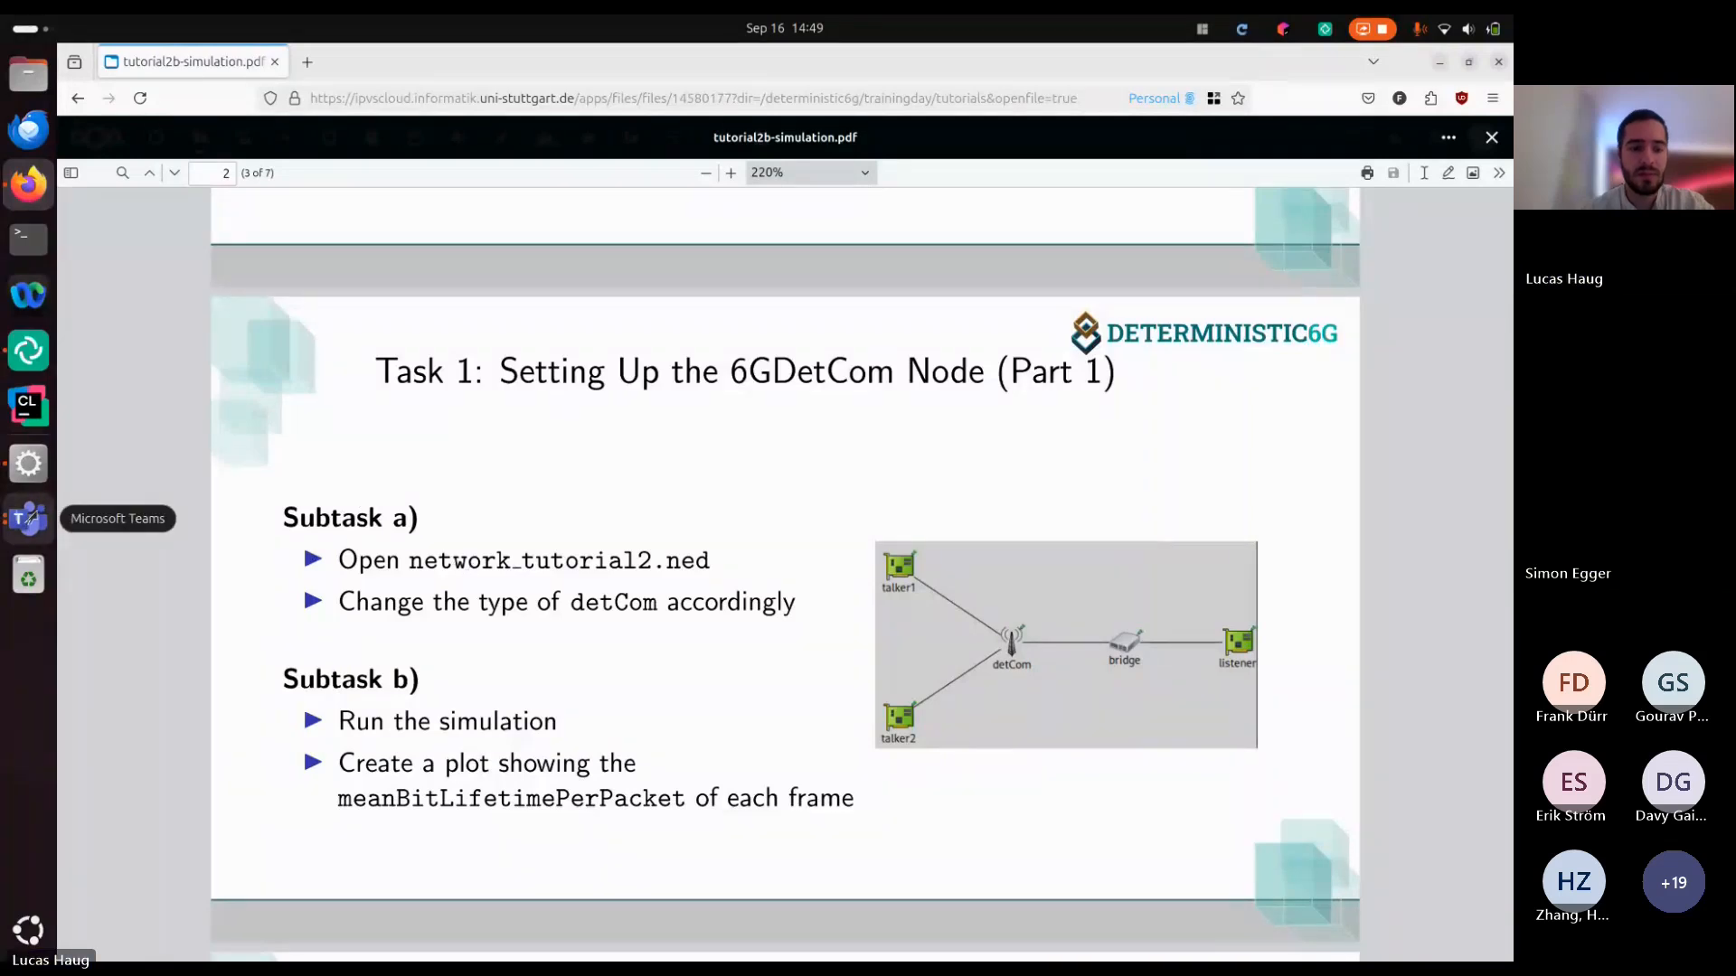
{"action": "left_click", "coordinate": [40, 477]}
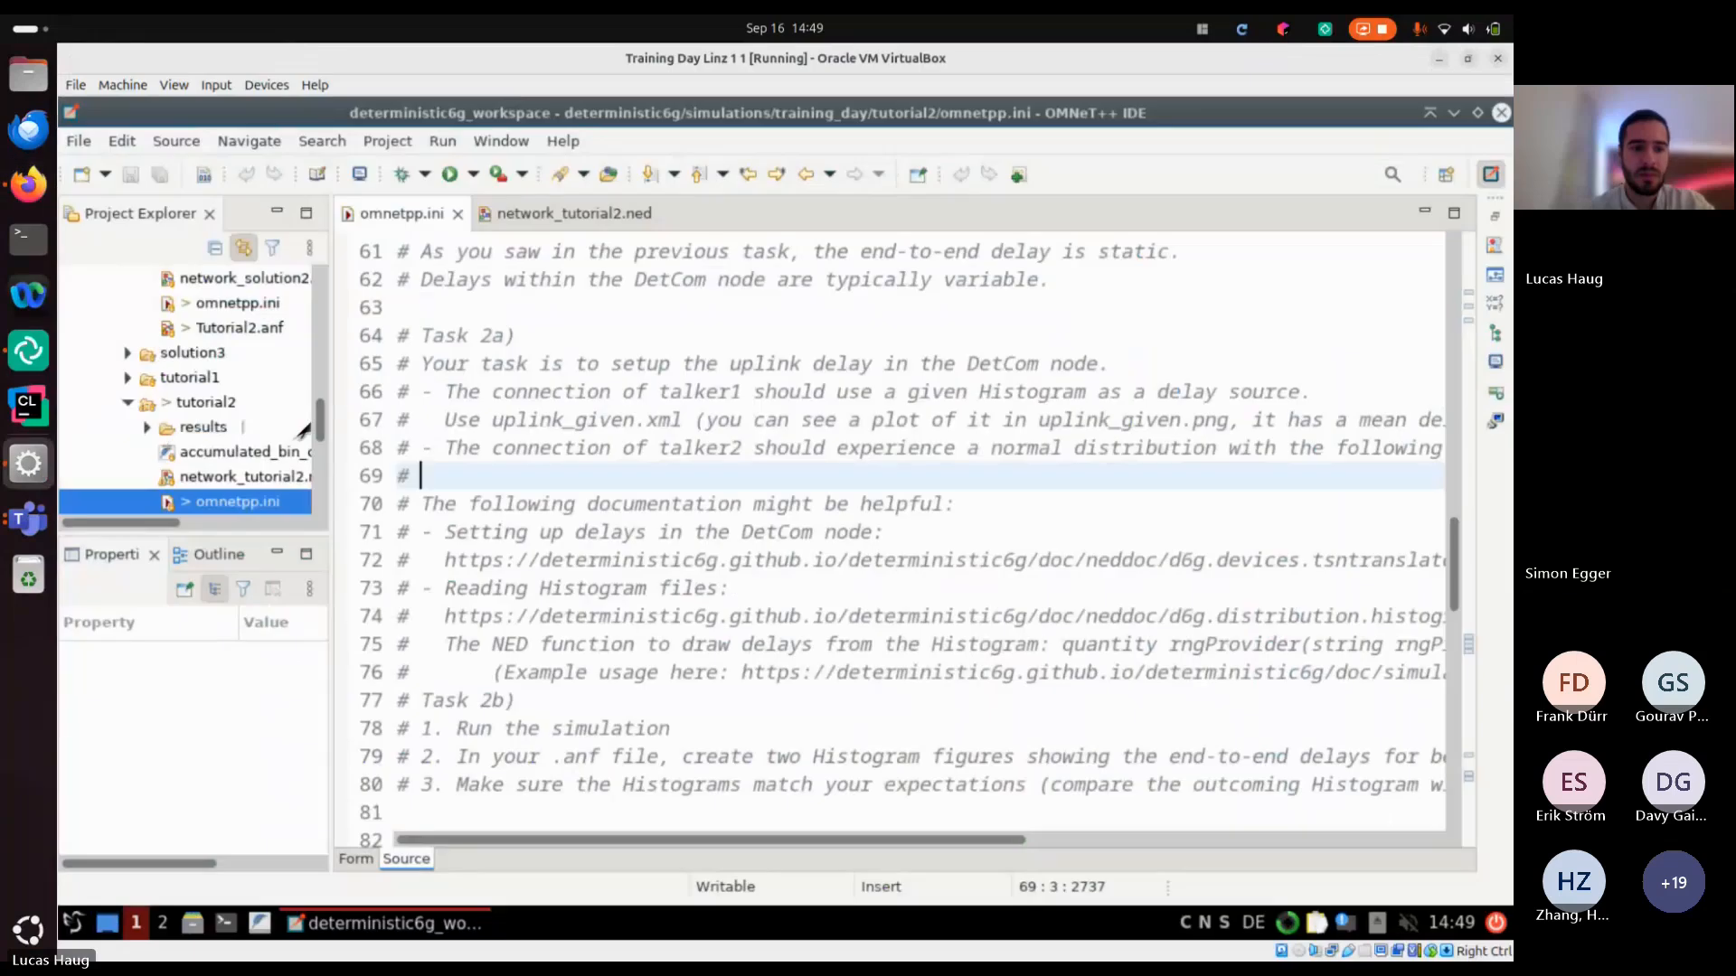
{"action": "double_click", "coordinate": [237, 344]}
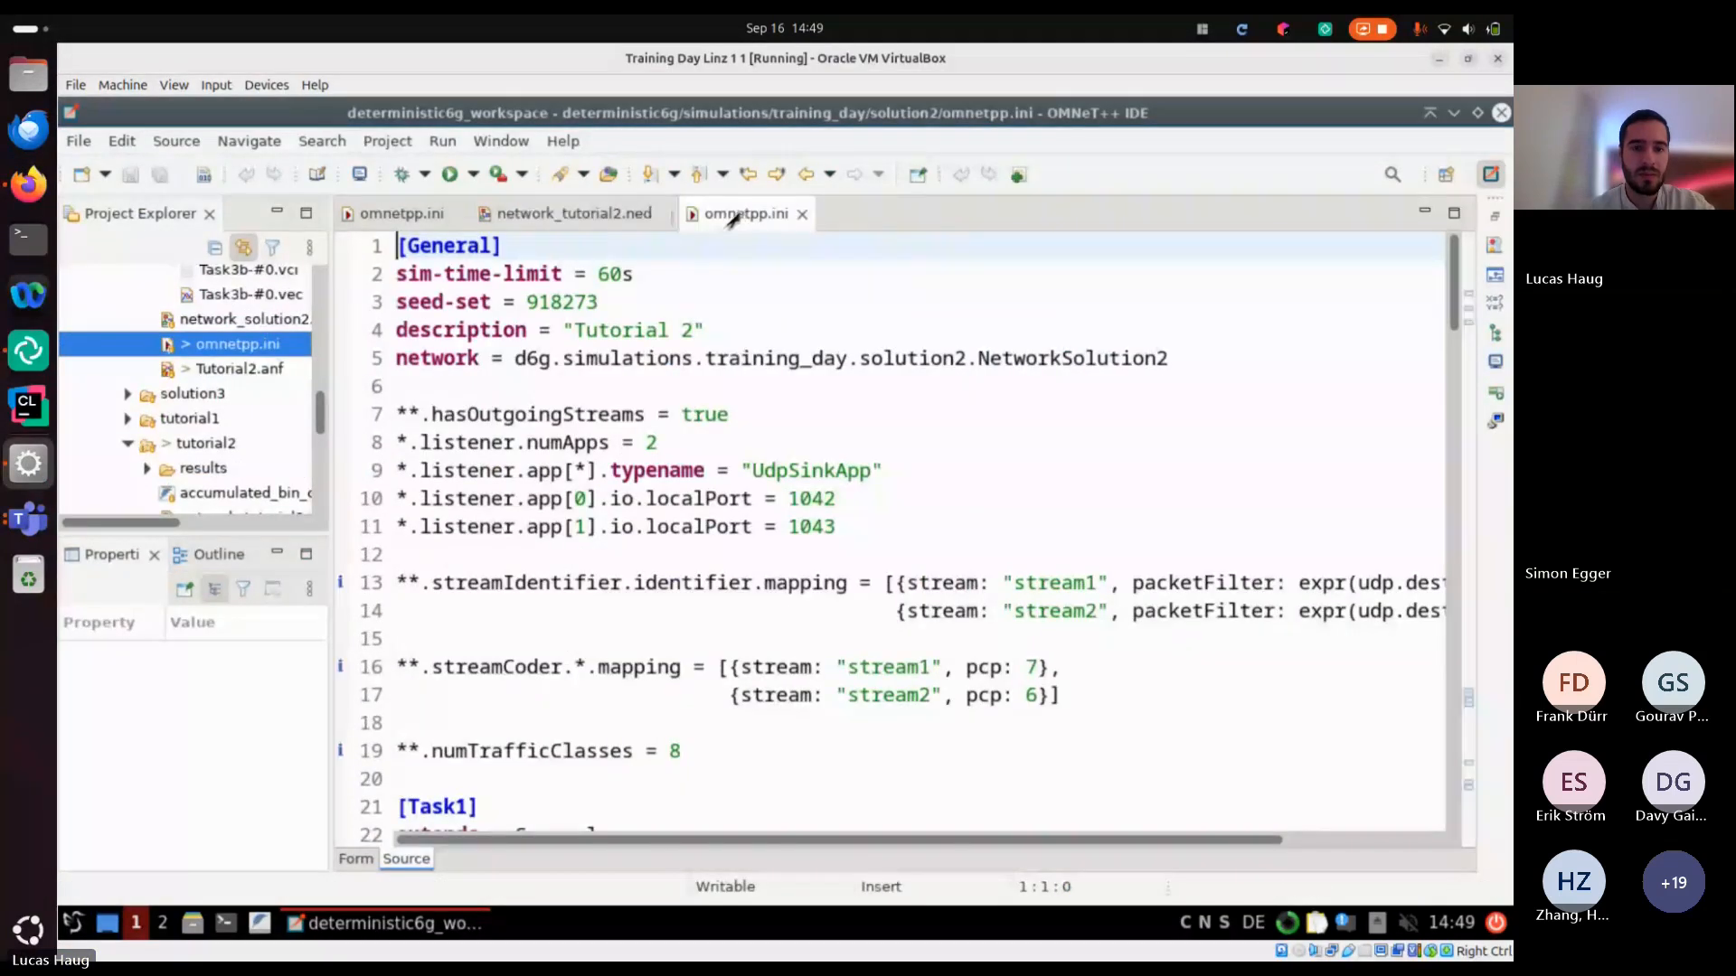
{"action": "left_click", "coordinate": [666, 214]}
{"action": "key", "text": "alt+Tab"}
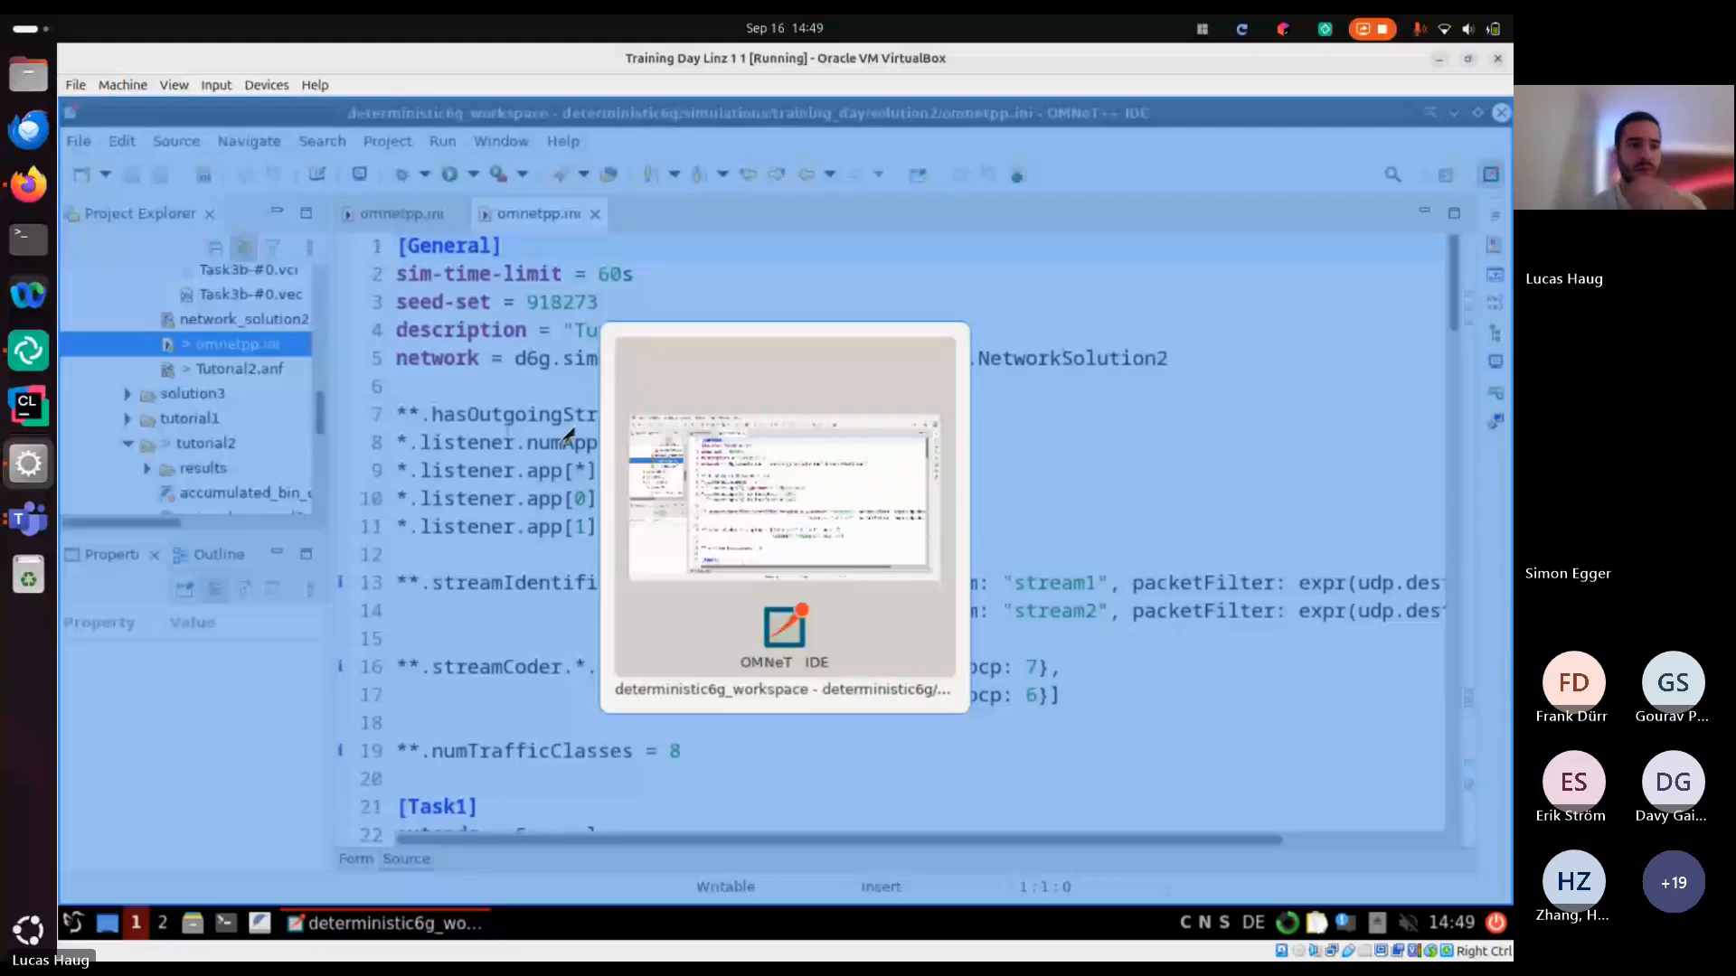
{"action": "key", "text": "alt+Tab"}
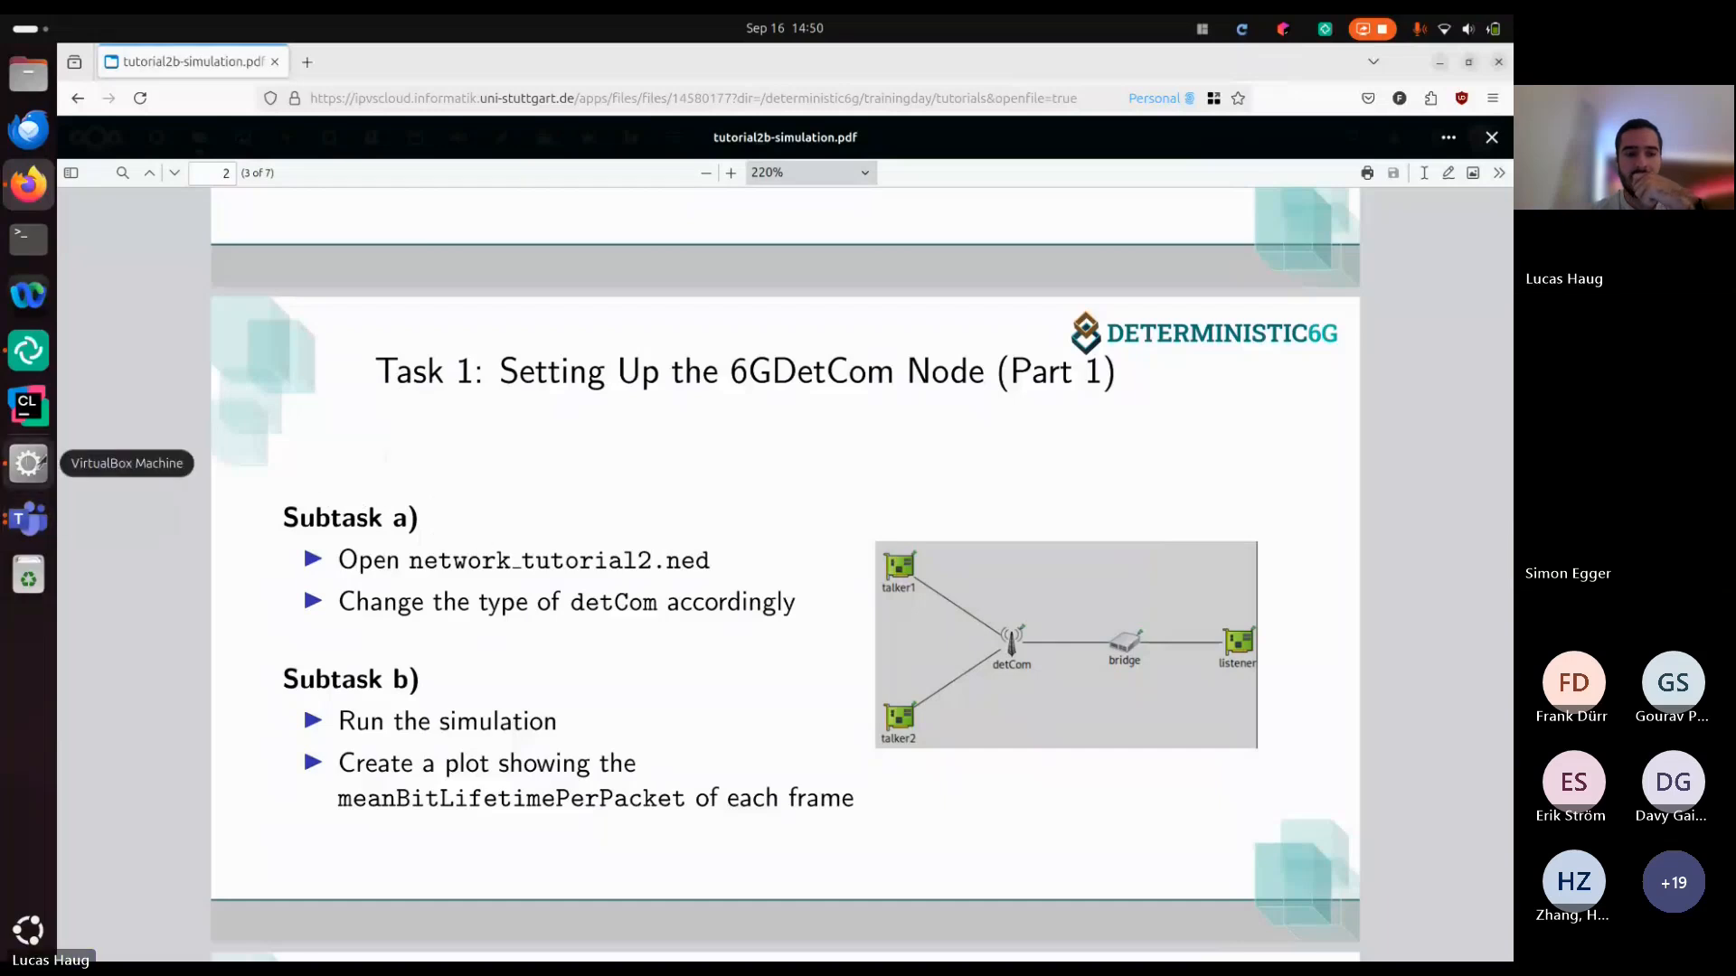
Open network_solution2.ned in the OMNeT++ IDE and show its network as a graphical design
{"action": "left_click", "coordinate": [28, 462]}
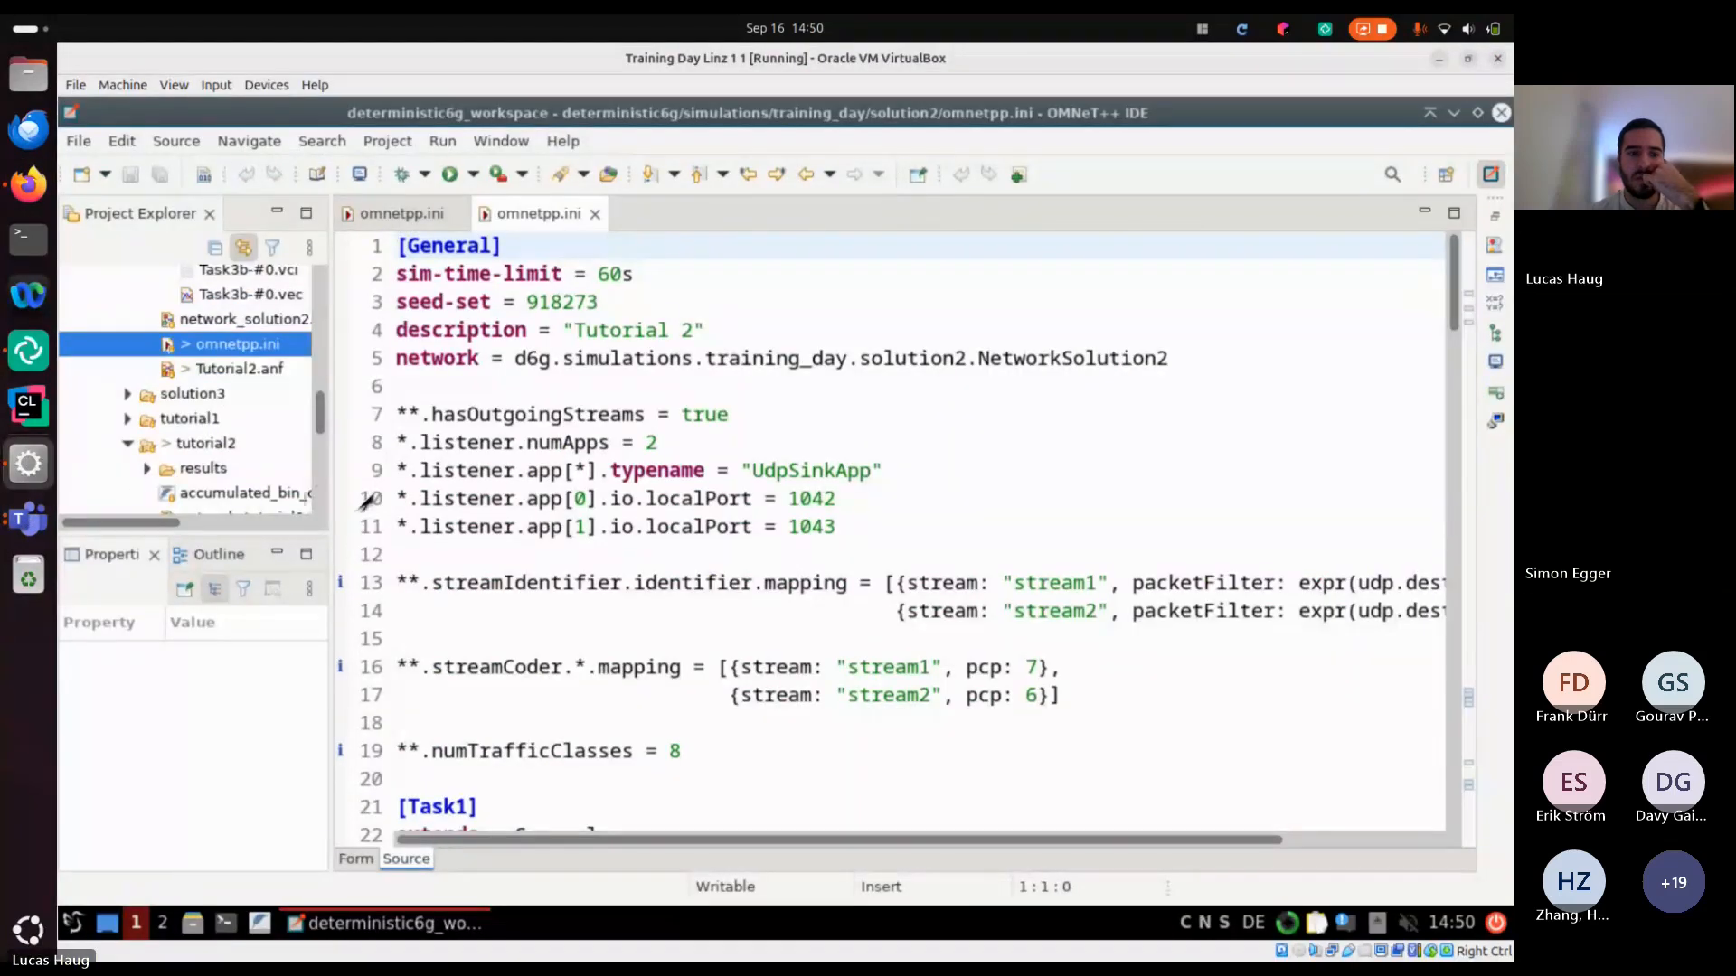
{"action": "double_click", "coordinate": [244, 319]}
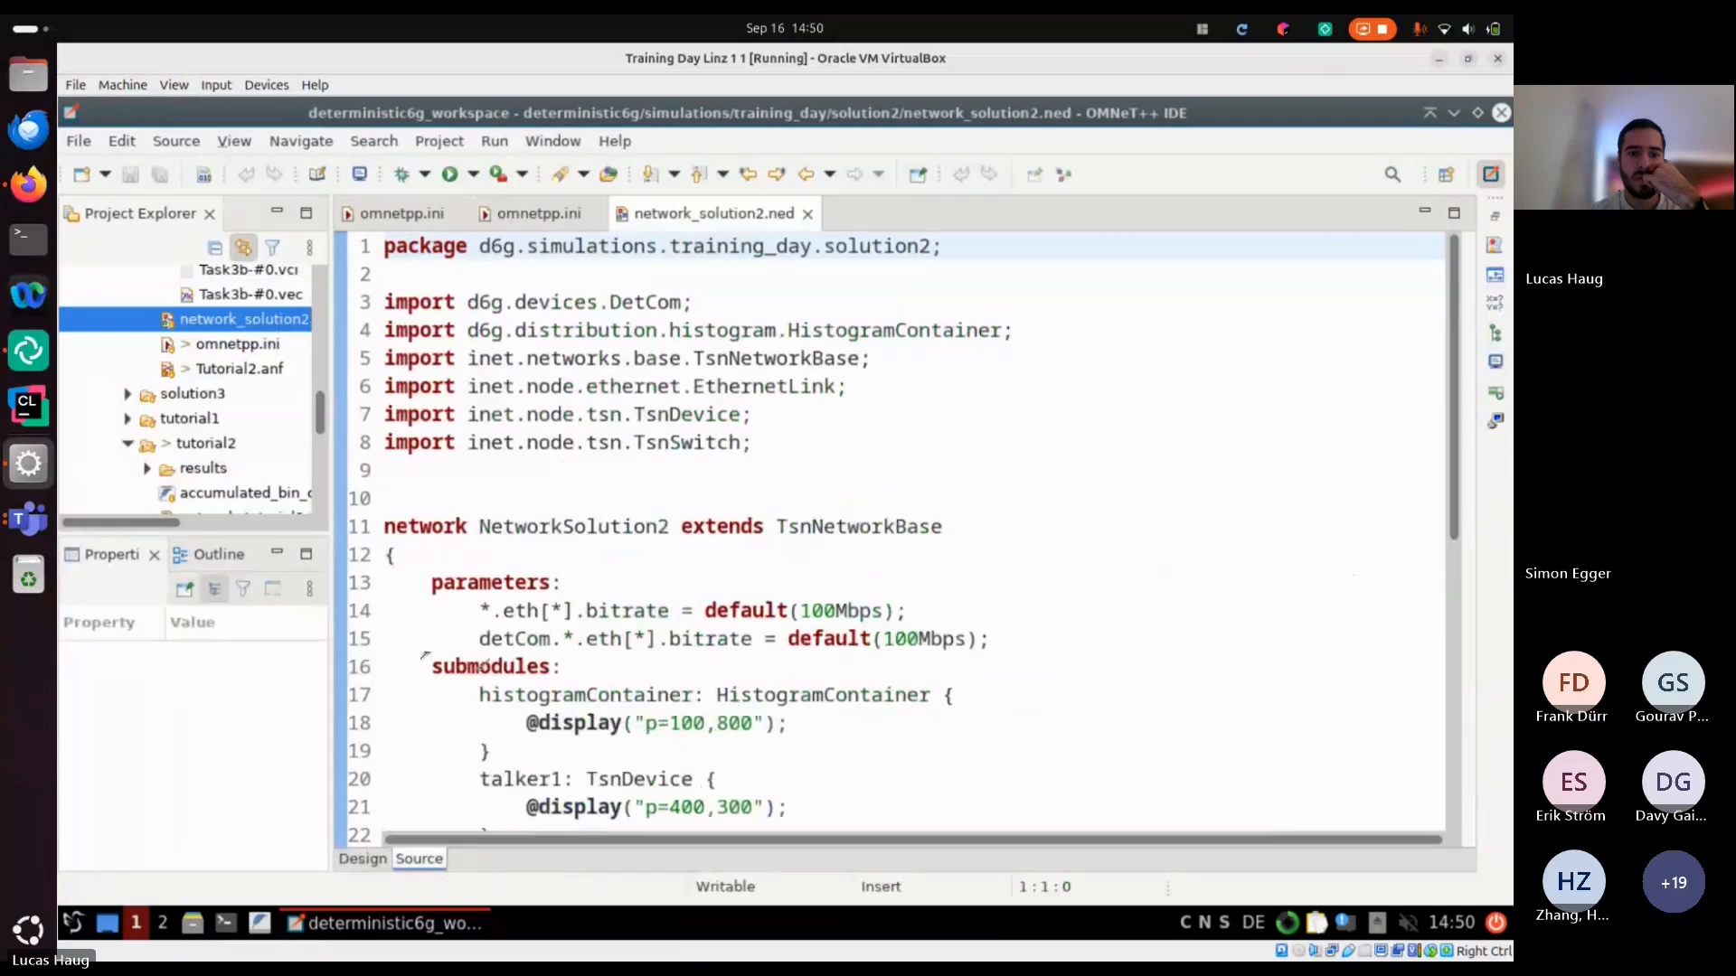
{"action": "left_click", "coordinate": [365, 858]}
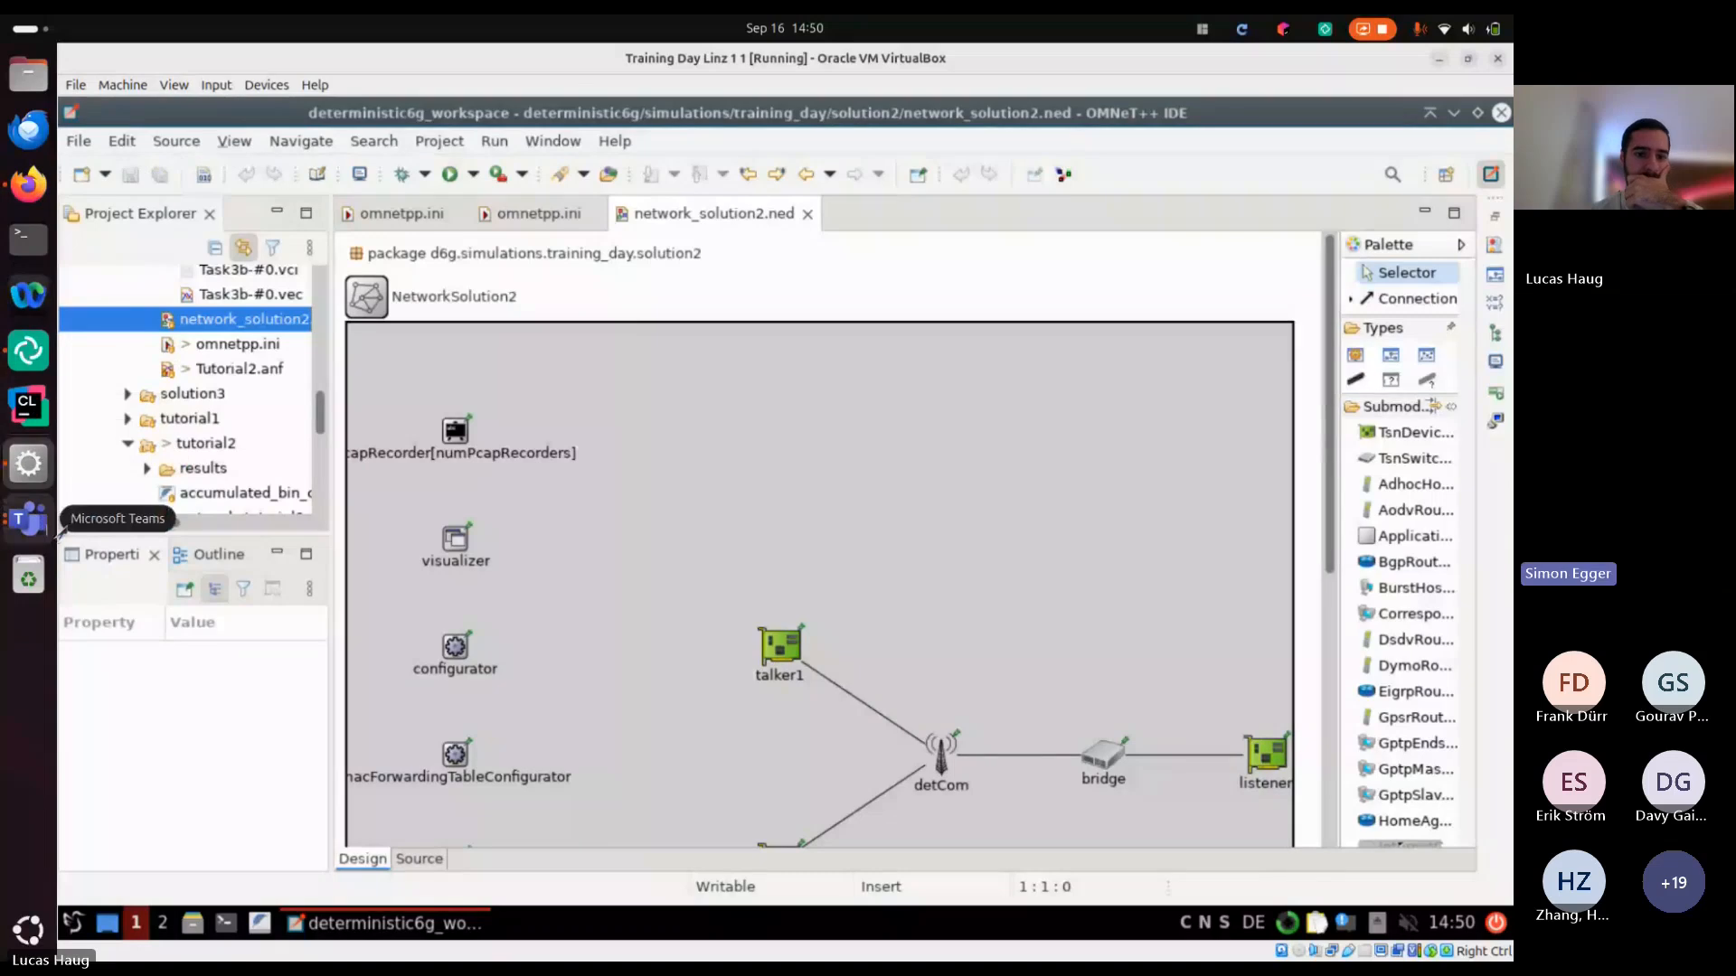
Switch to Microsoft Teams and check the meeting chat for participants' messages
{"action": "left_click", "coordinate": [28, 519]}
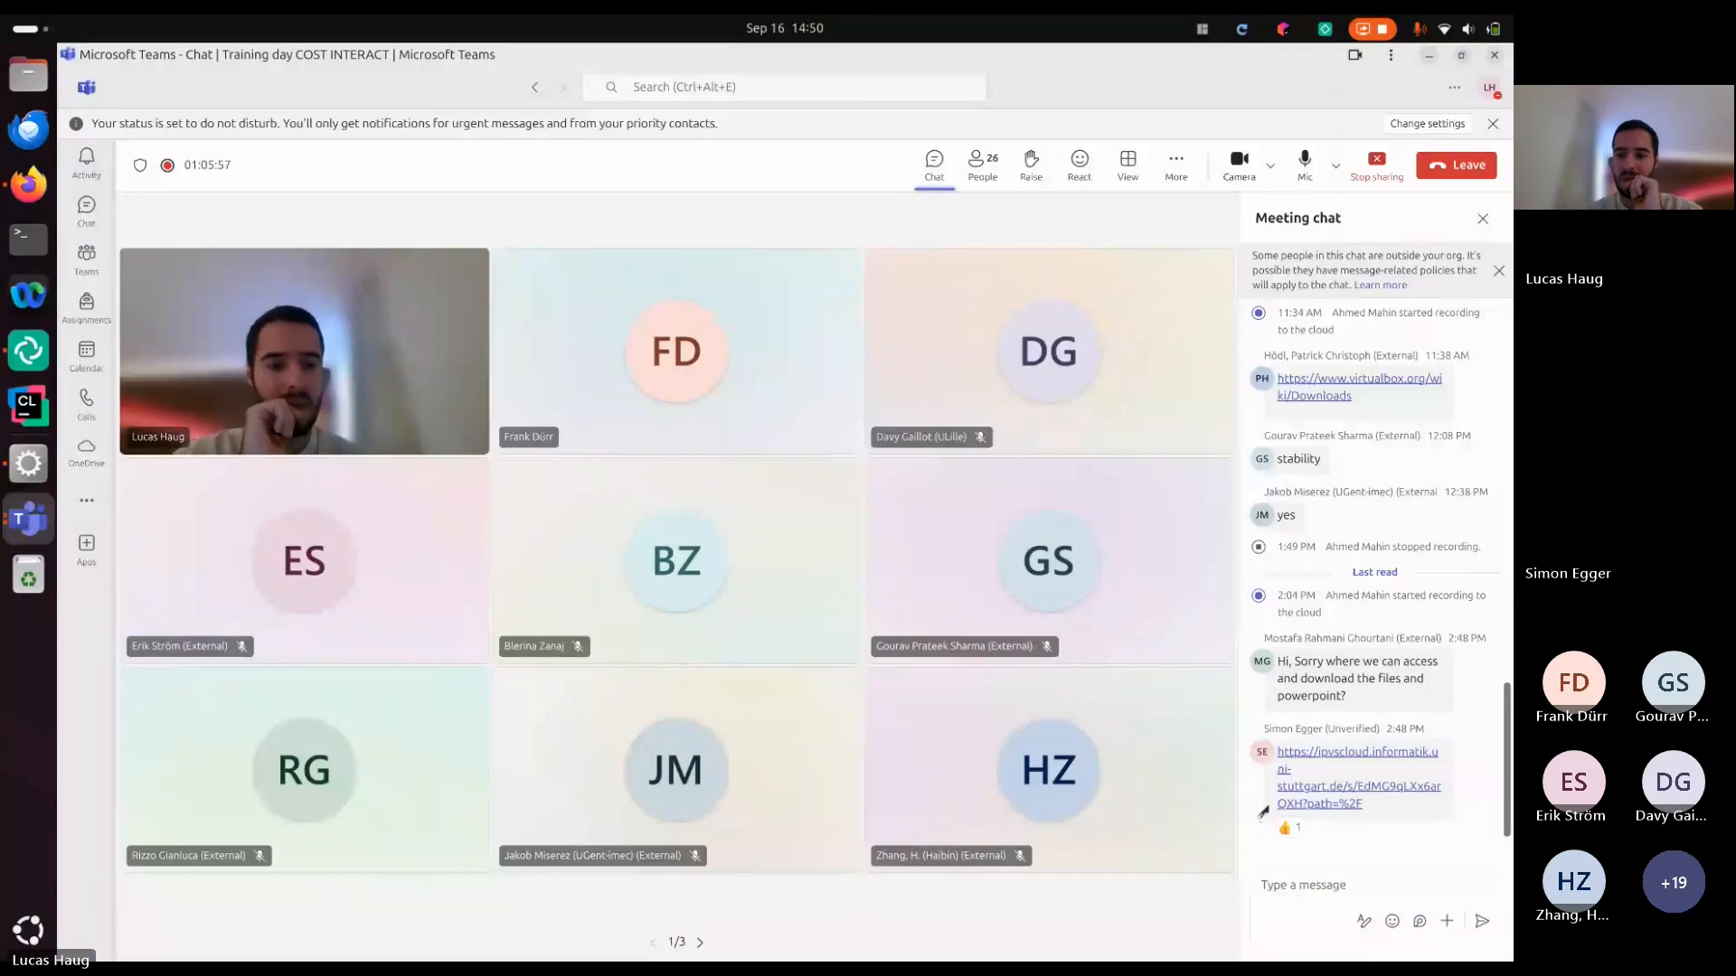
{"action": "mouse_move", "coordinate": [1282, 836]}
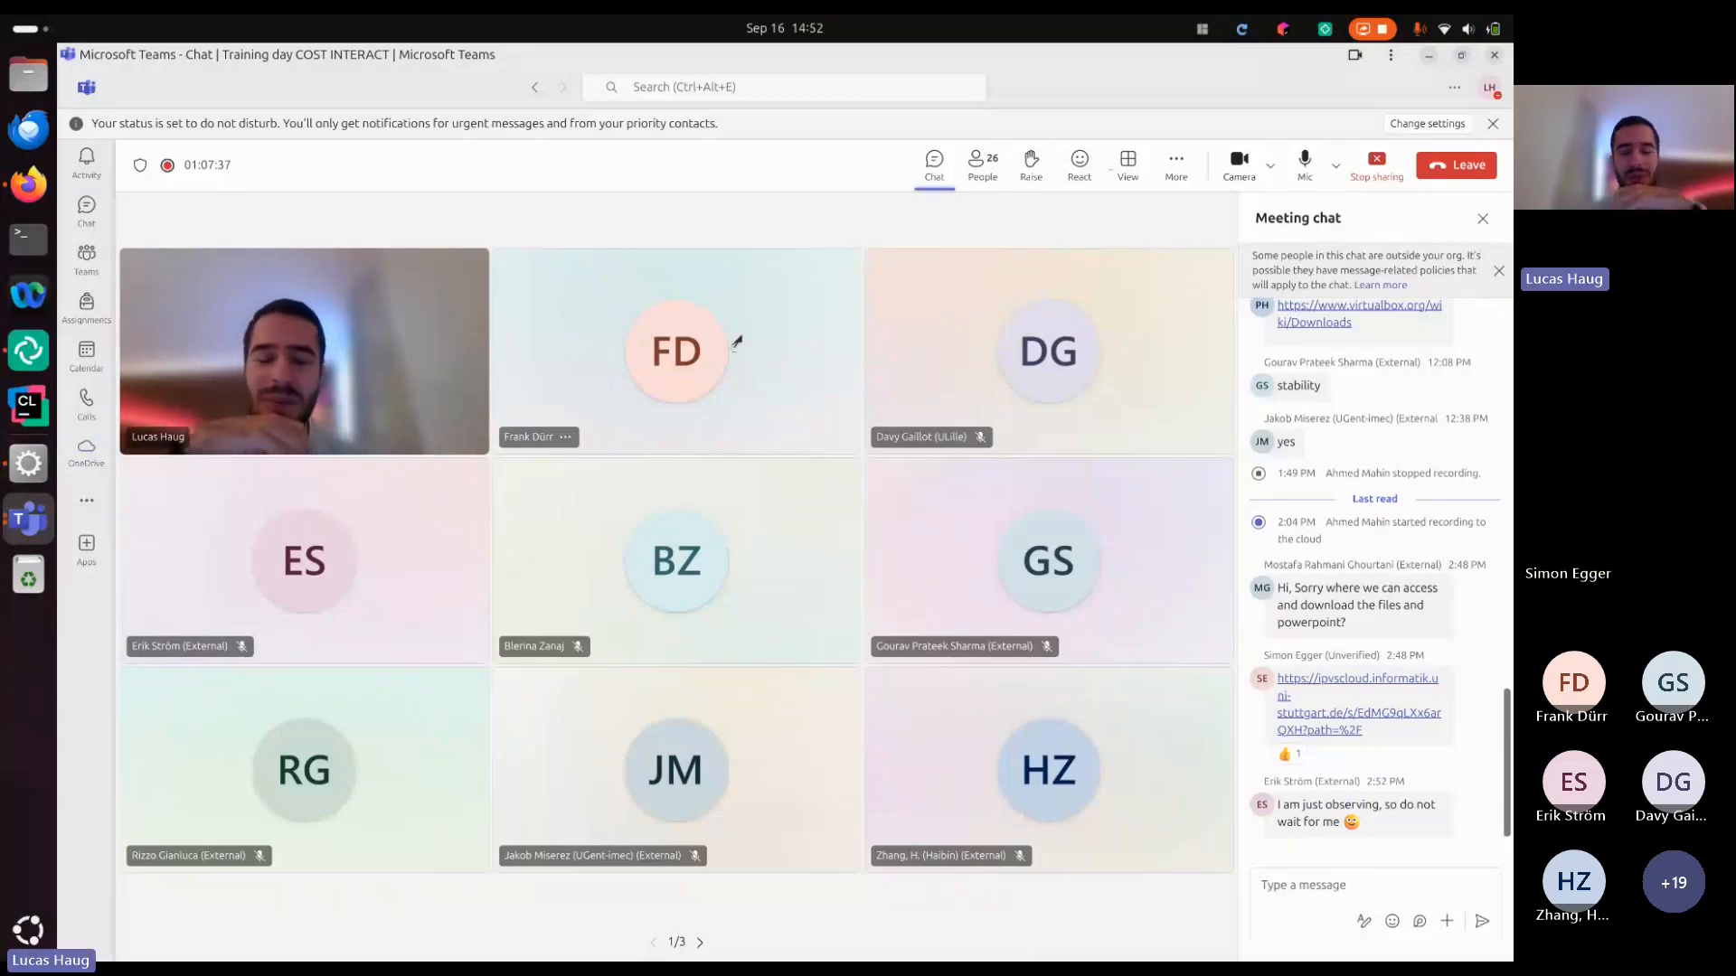
{"action": "mouse_move", "coordinate": [737, 341]}
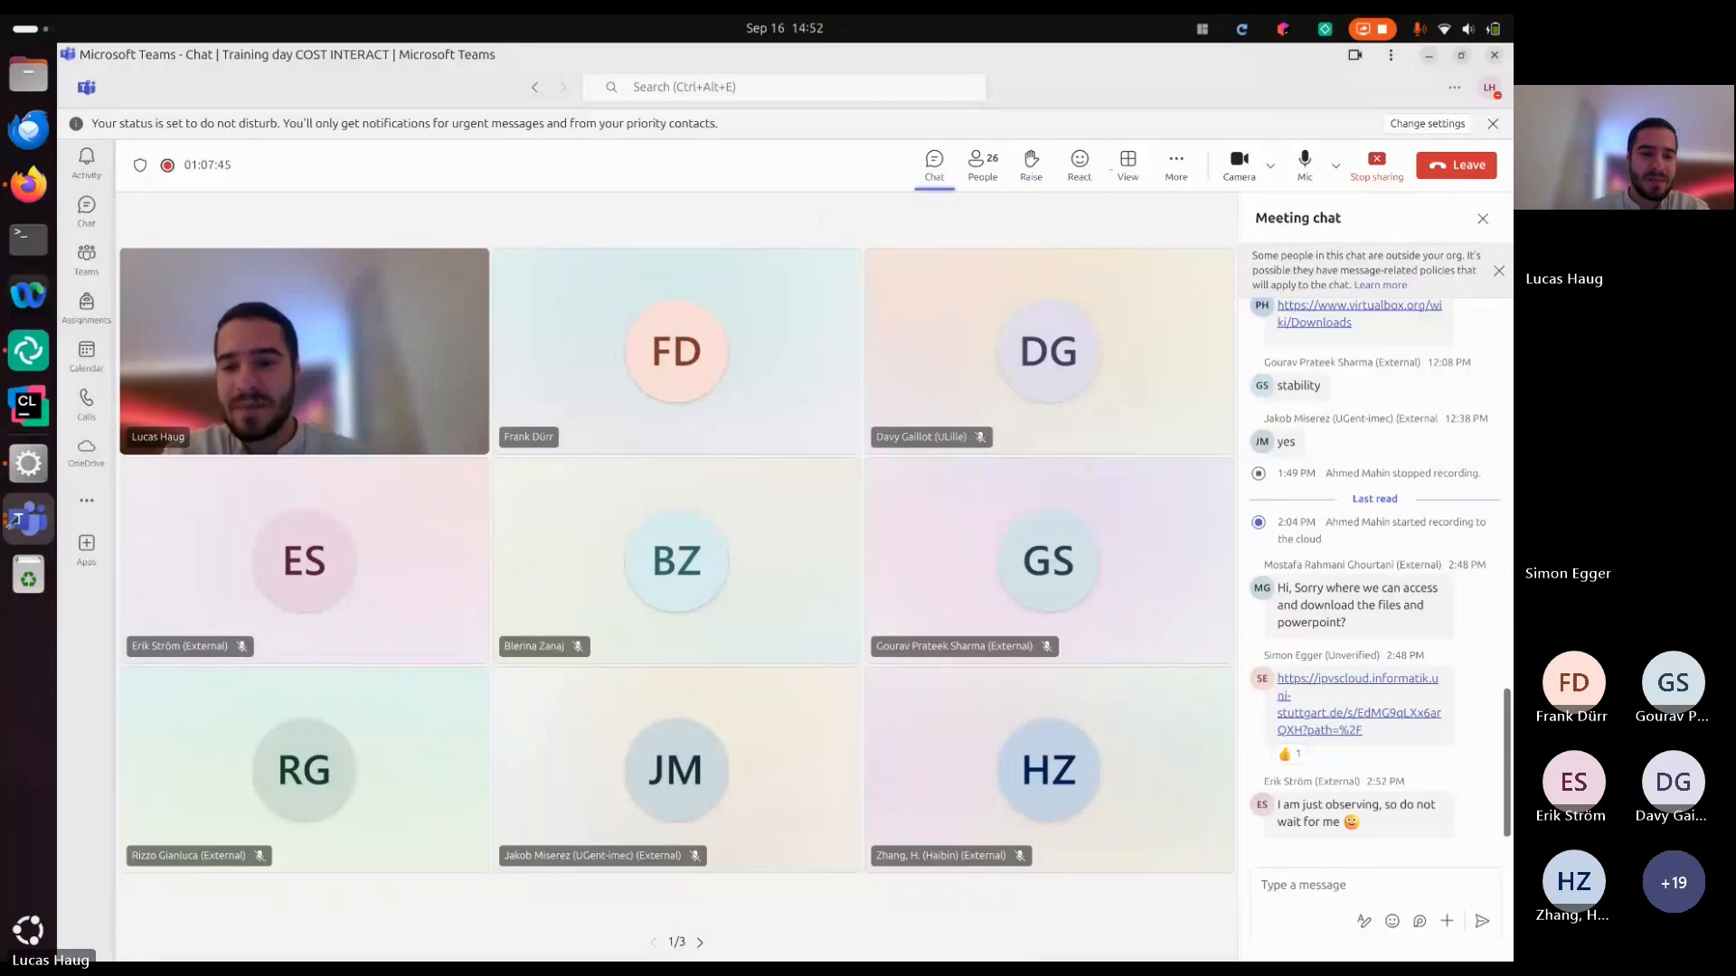
Switch to the OMNeT++ IDE and show the source code of network_solution2.ned from its package declaration
{"action": "left_click", "coordinate": [28, 463]}
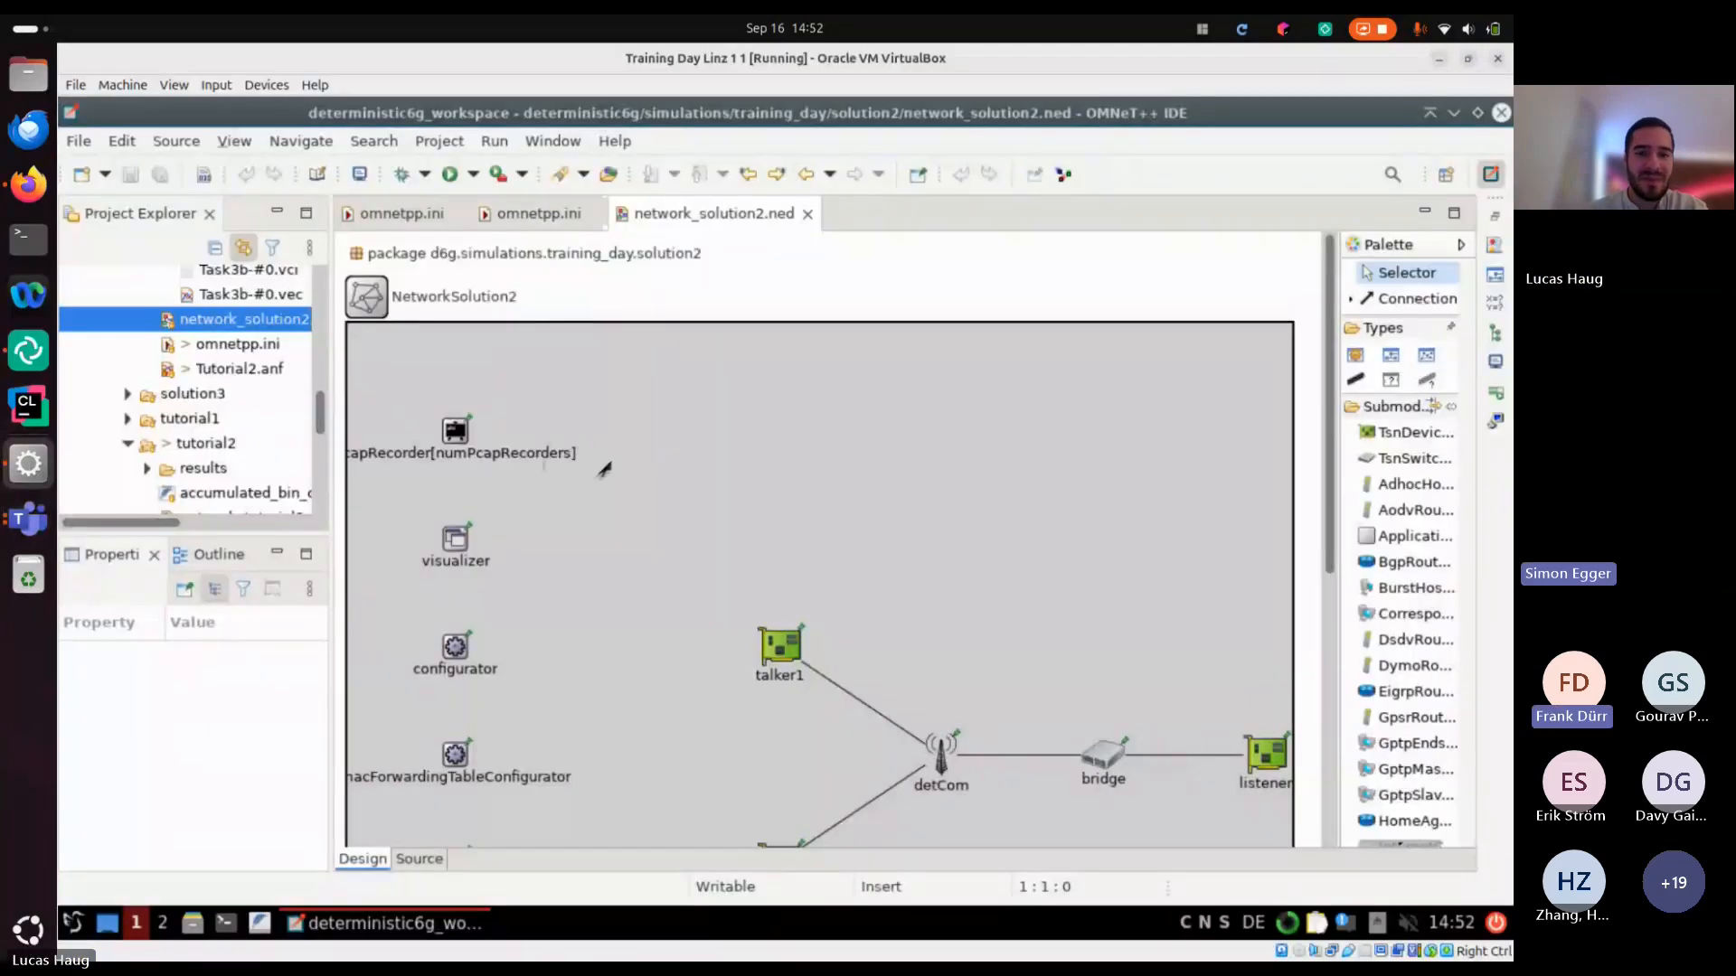
{"action": "scroll", "coordinate": [600, 465], "scroll_direction": "down", "scroll_amount": 5}
{"action": "left_click", "coordinate": [420, 859]}
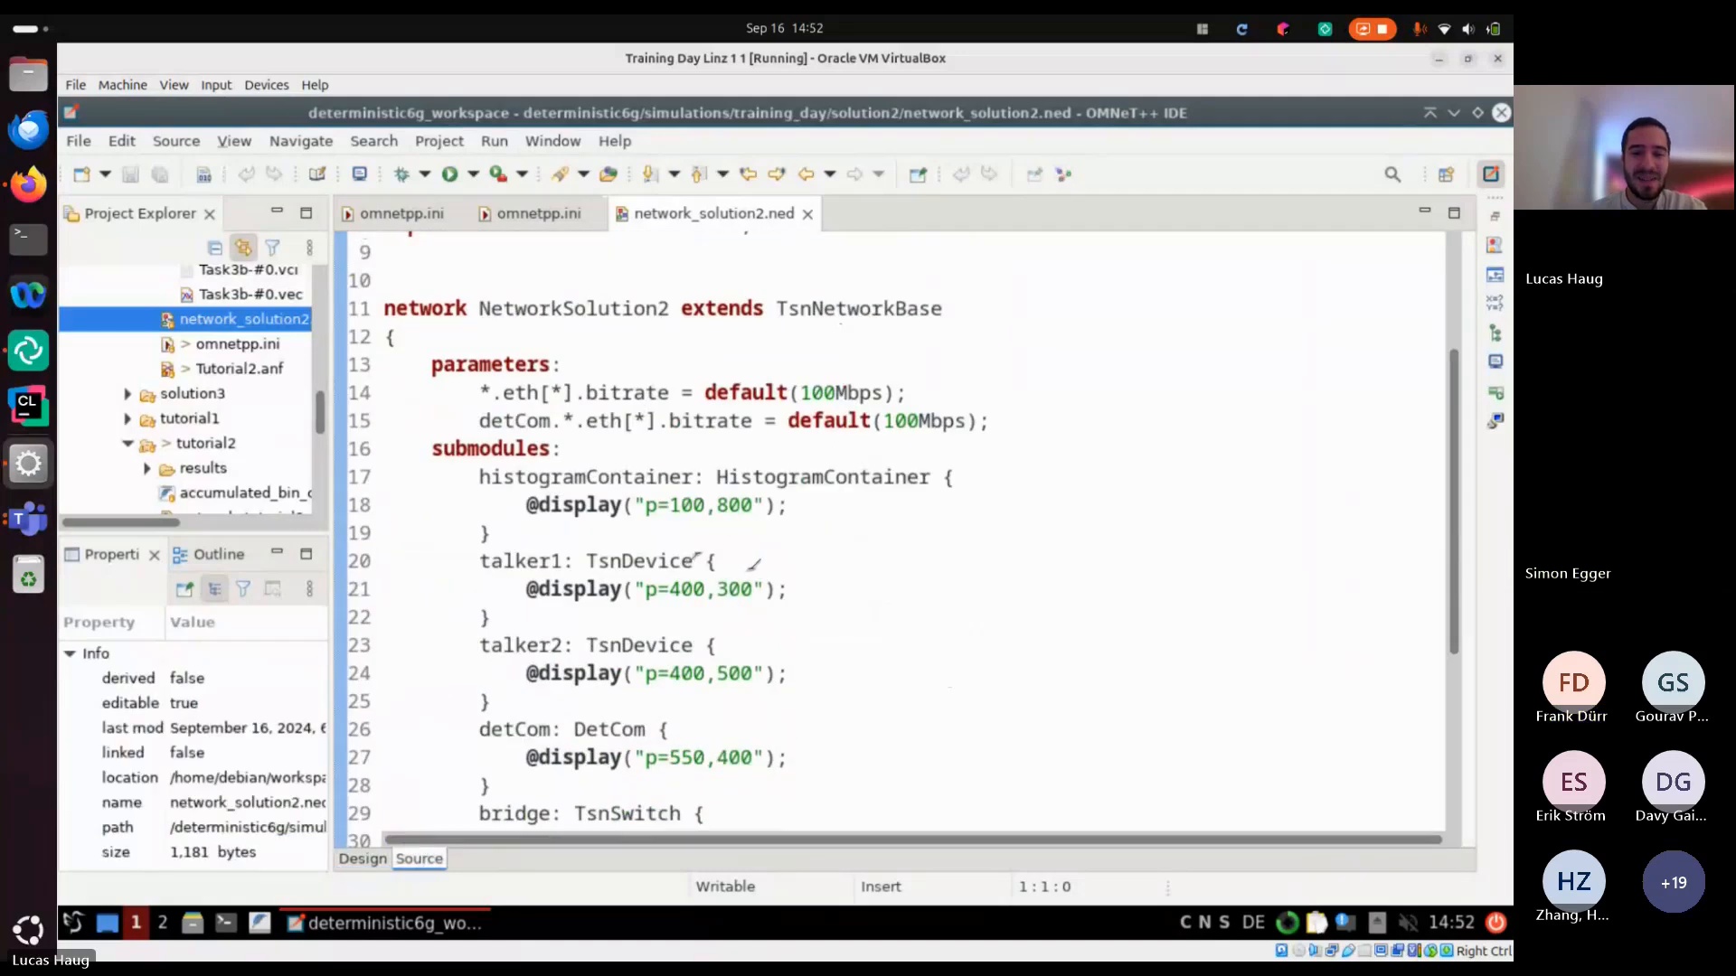
{"action": "scroll", "coordinate": [756, 565], "scroll_direction": "up", "scroll_amount": 1}
{"action": "scroll", "coordinate": [756, 565], "scroll_direction": "up", "scroll_amount": 2}
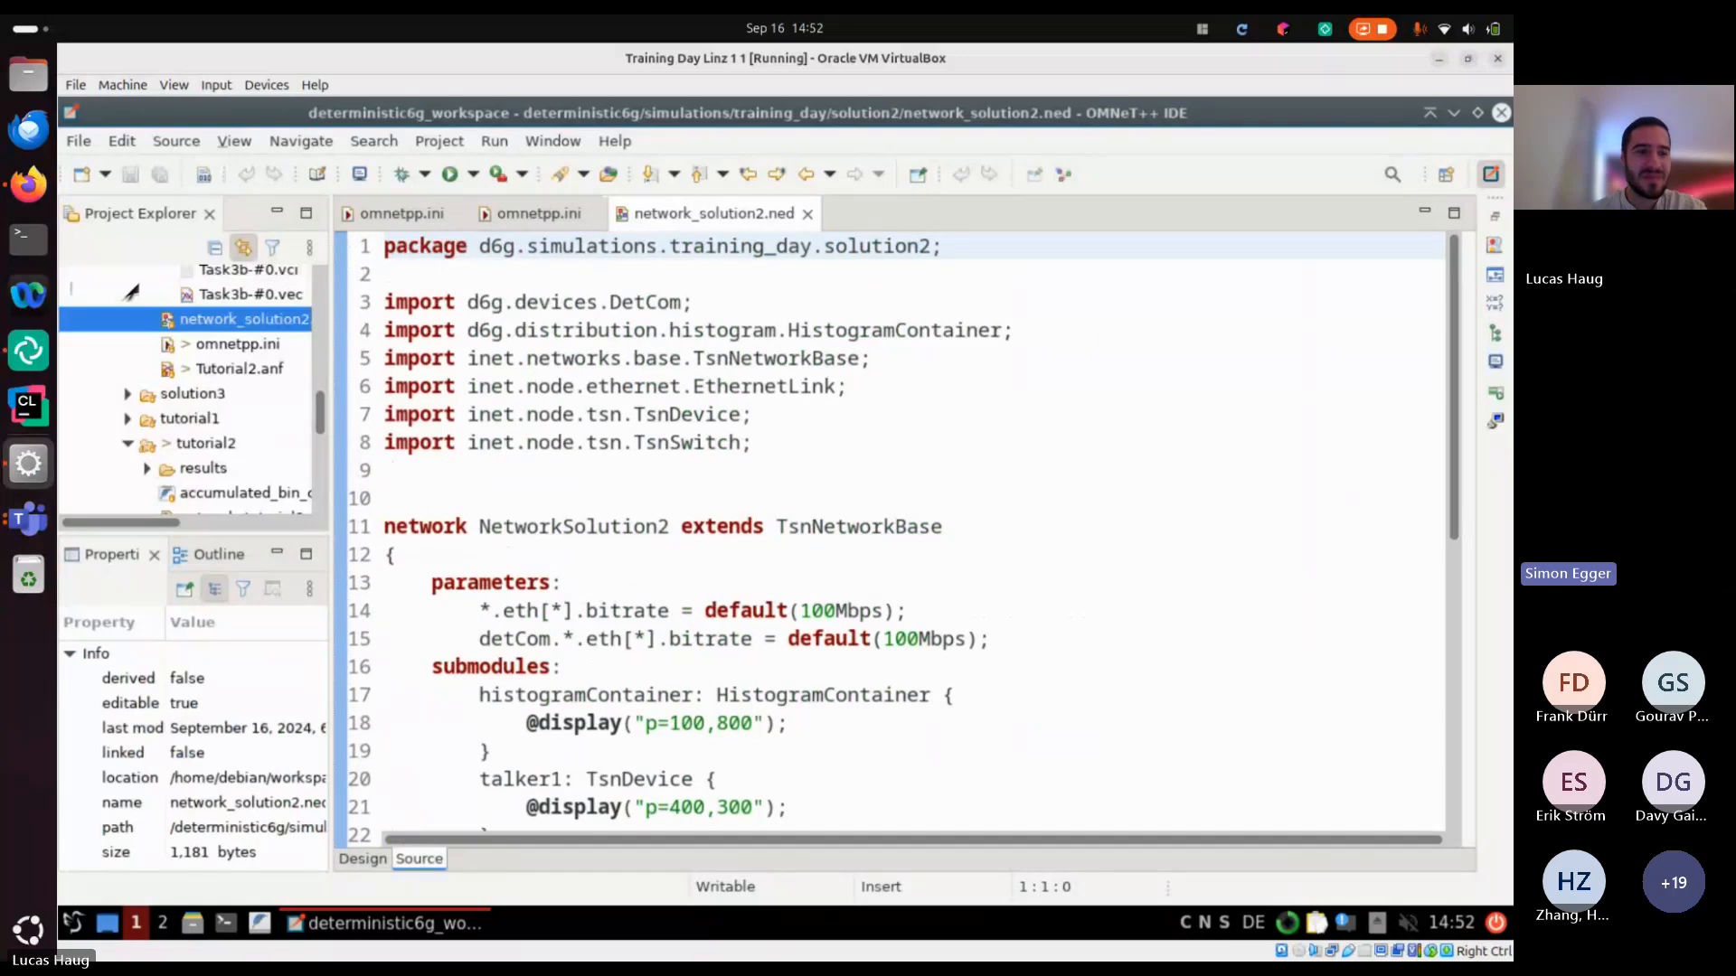
Check the Task 1 slide in Firefox, then return to the IDE and review the submodules and connections in network_solution2.ned
{"action": "left_click", "coordinate": [28, 184]}
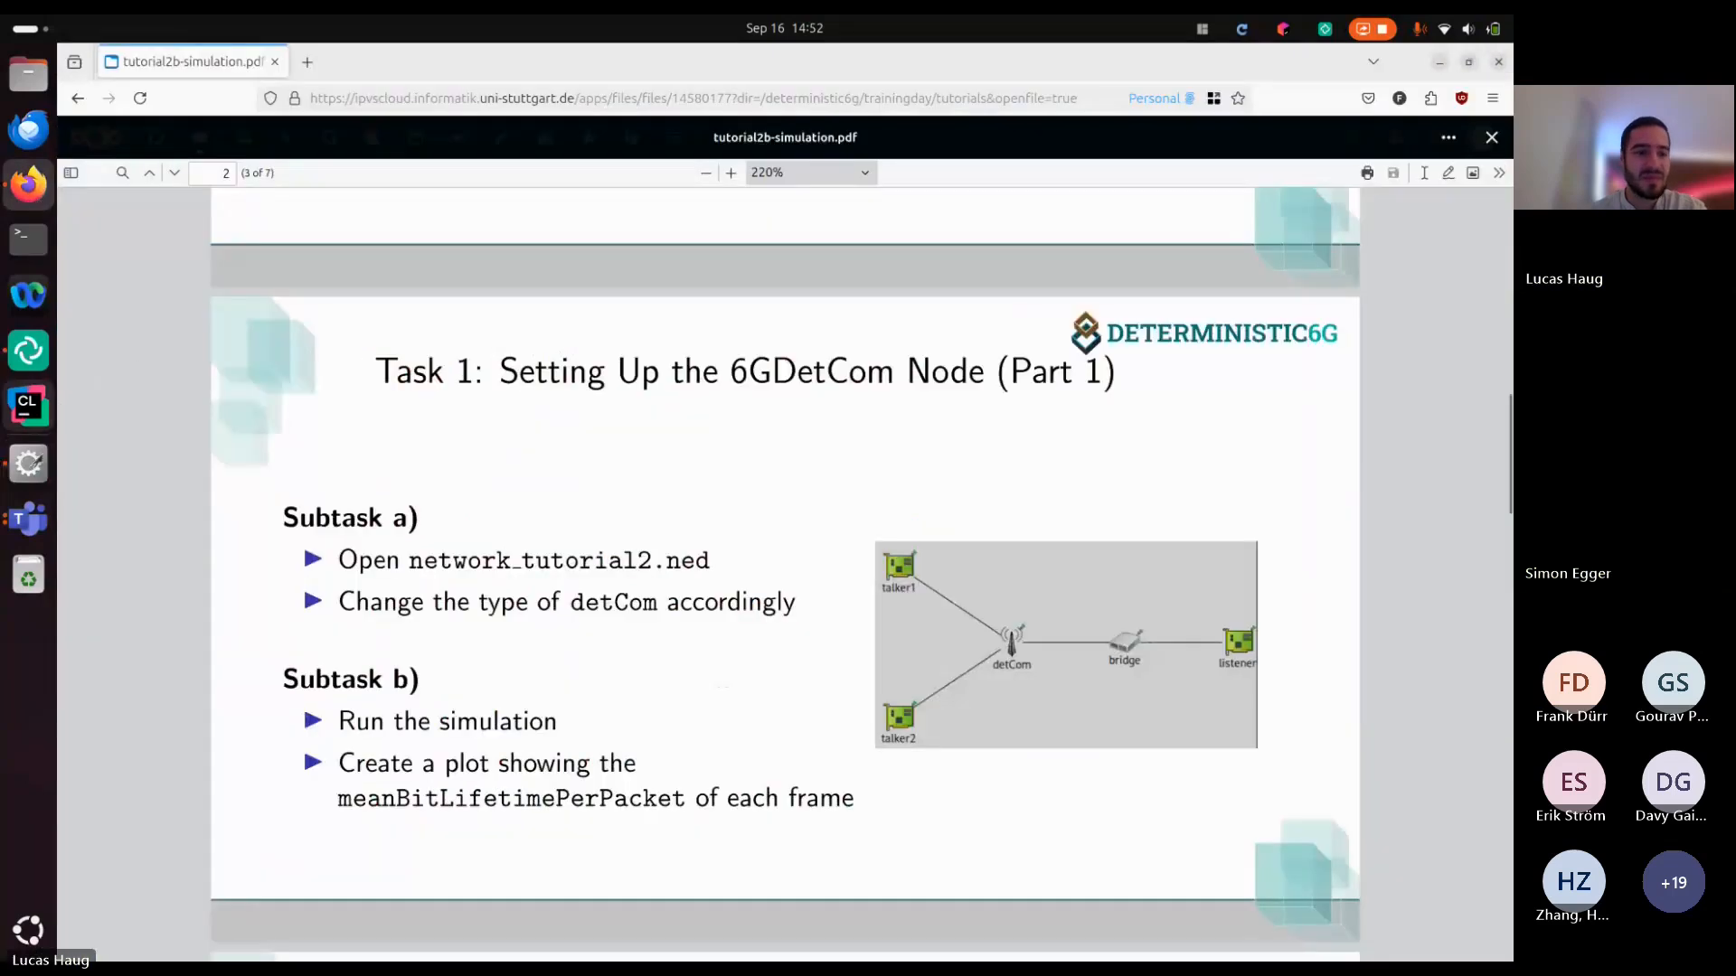
{"action": "left_click", "coordinate": [28, 518]}
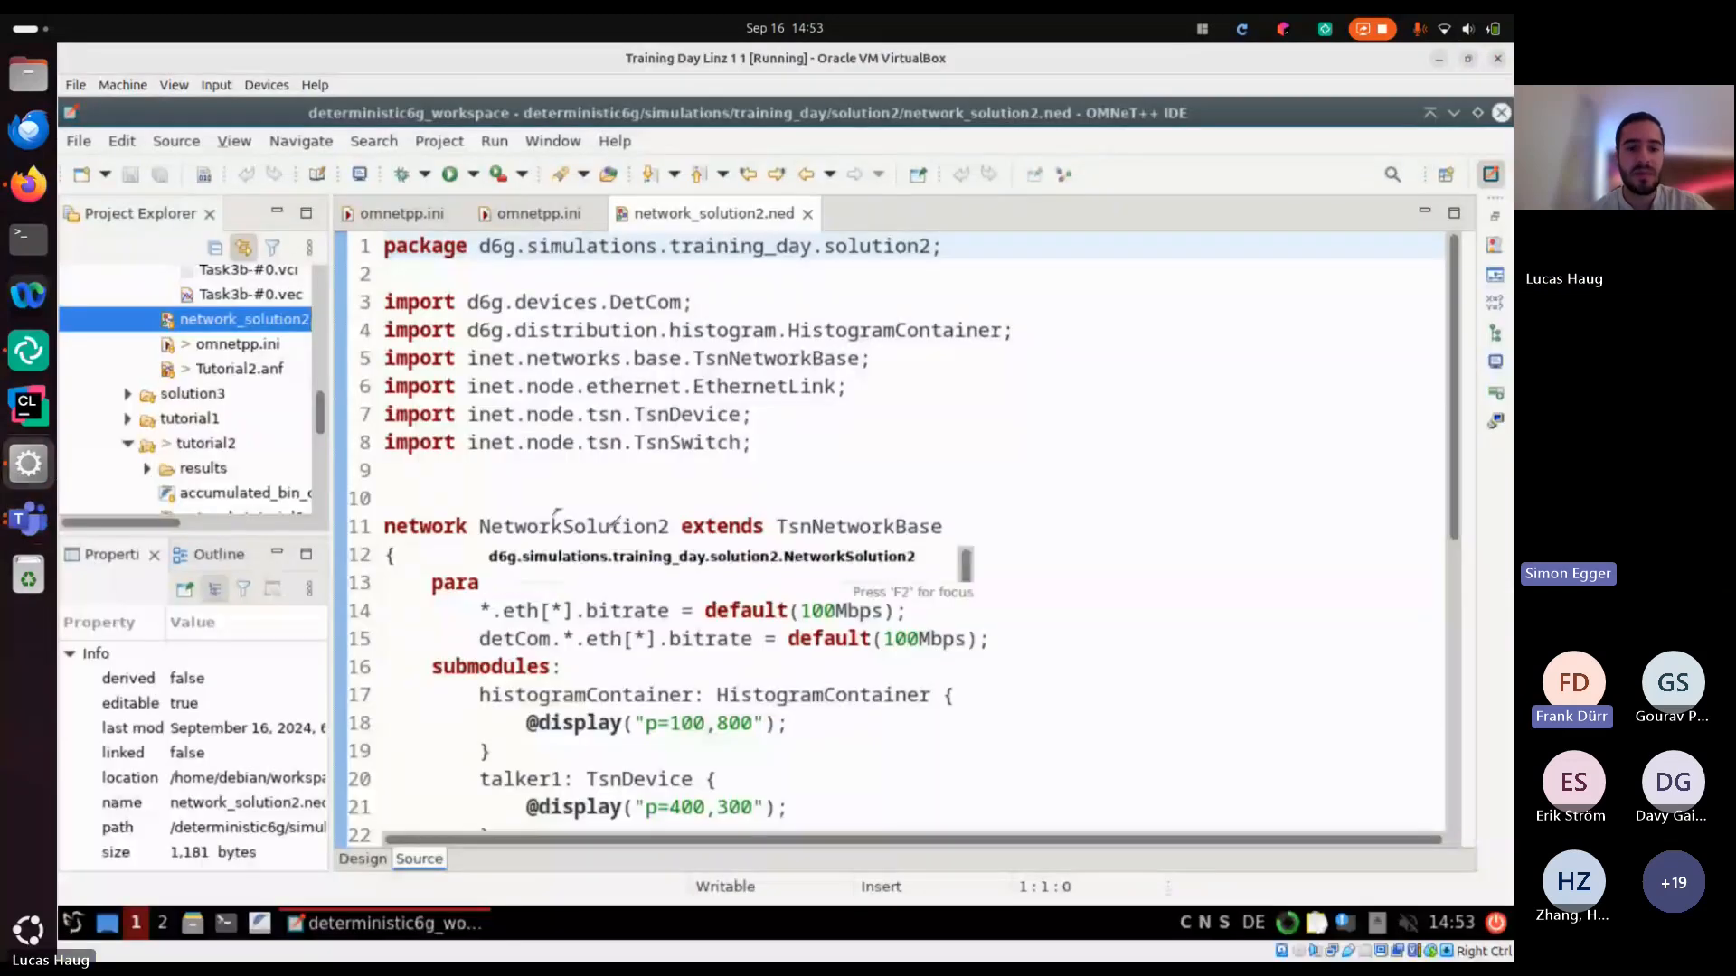
{"action": "scroll", "coordinate": [719, 408], "scroll_direction": "down", "scroll_amount": 2}
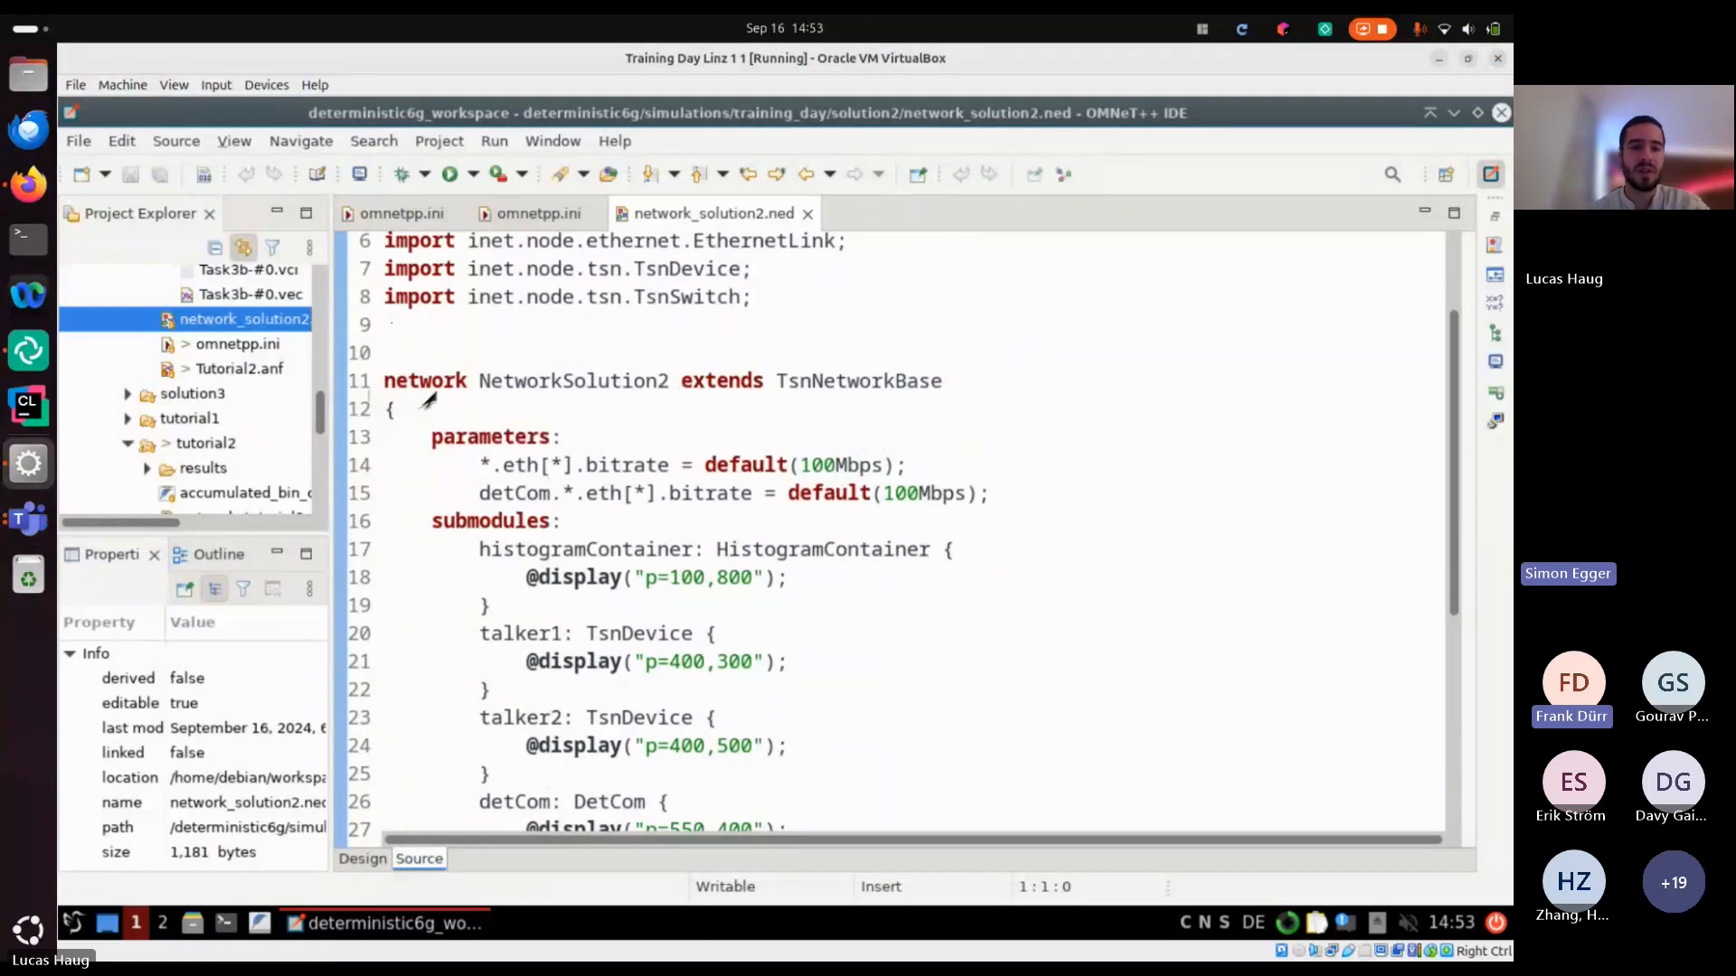
{"action": "scroll", "coordinate": [430, 407], "scroll_direction": "down", "scroll_amount": 5}
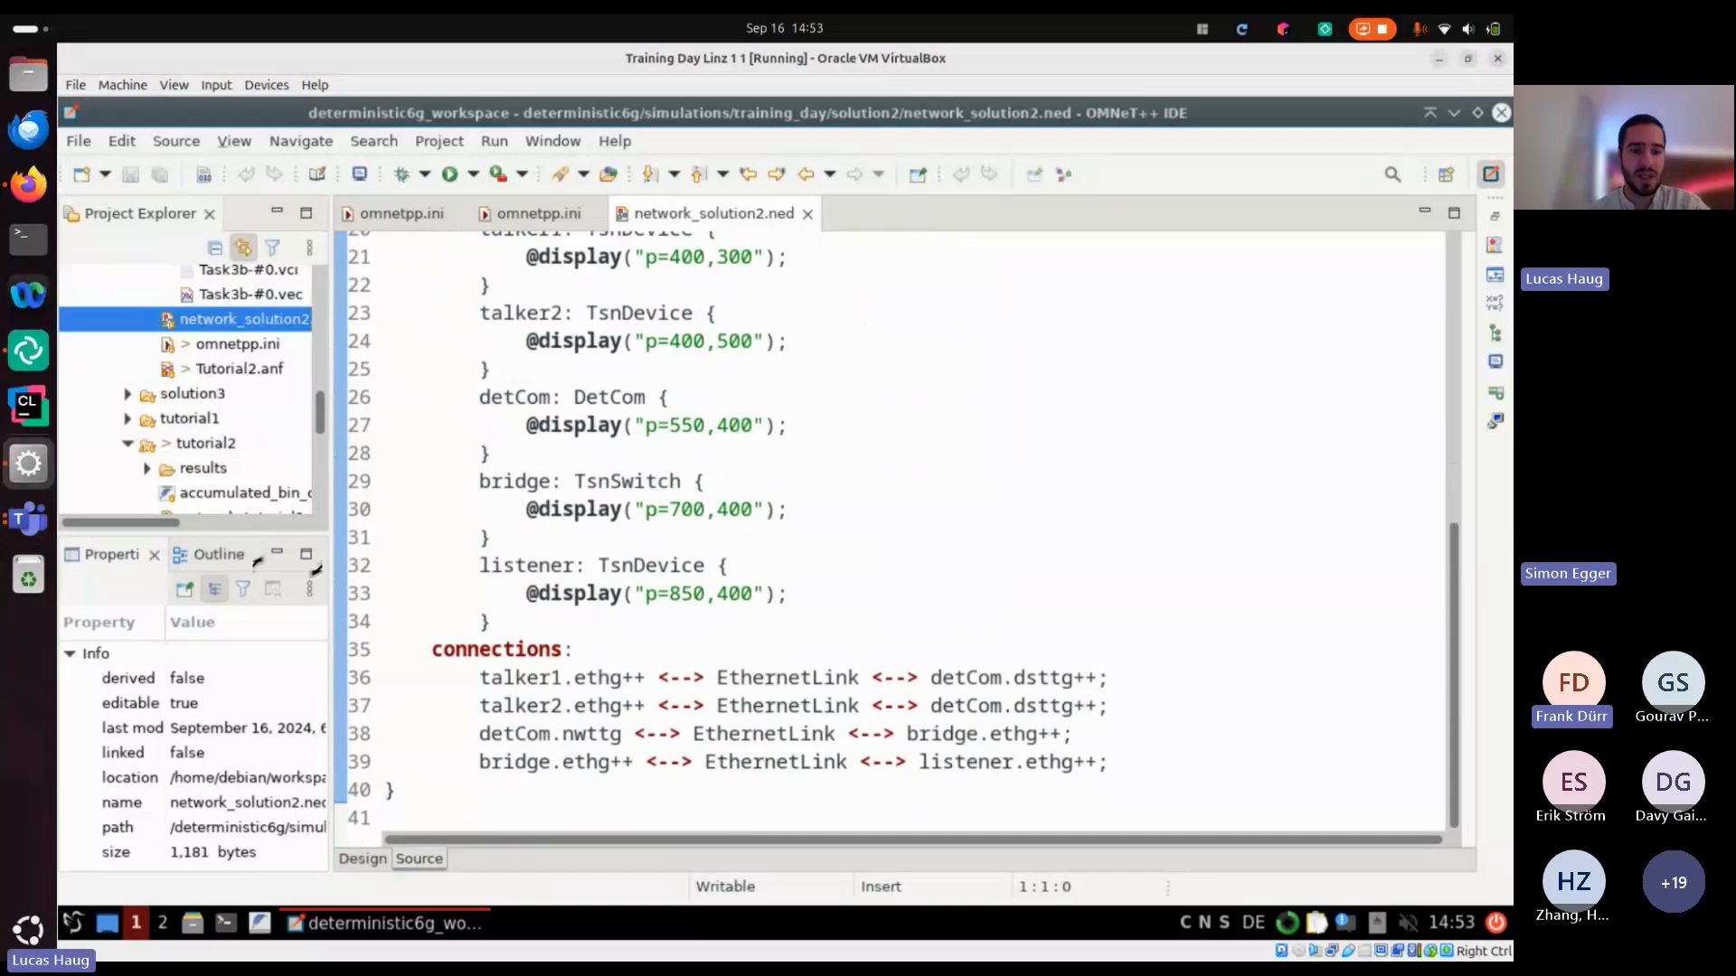
{"action": "left_click_drag", "start_coordinate": [257, 562], "coordinate": [258, 608]}
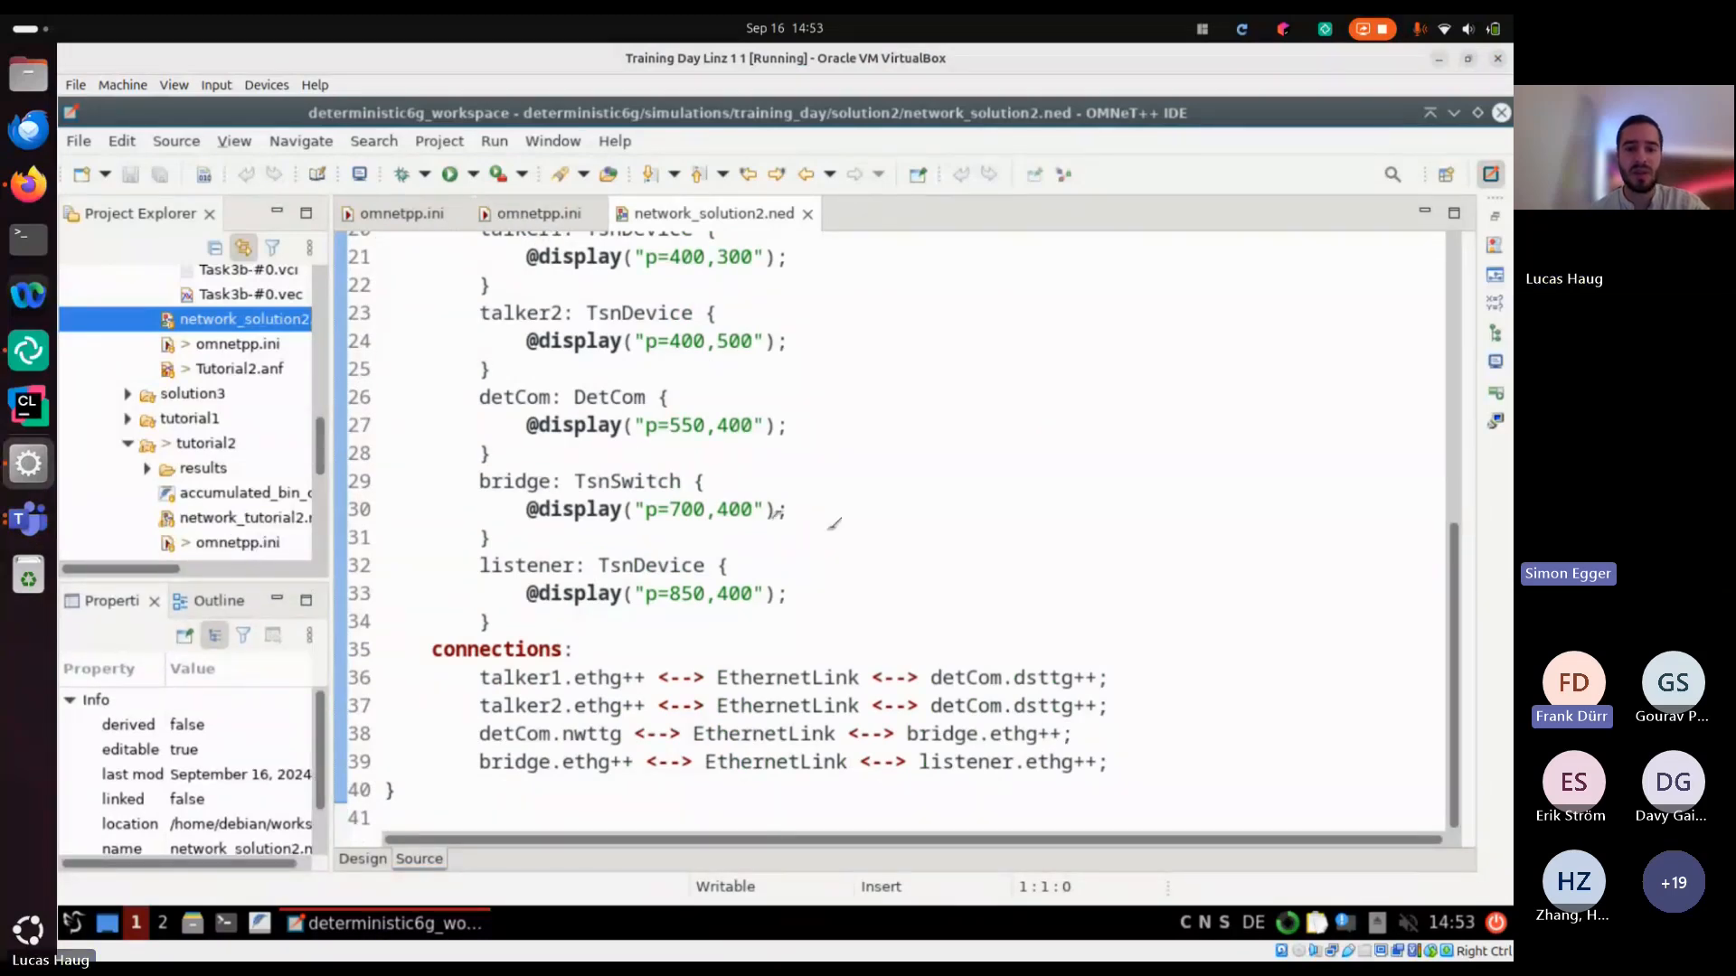
{"action": "scroll", "coordinate": [813, 520], "scroll_direction": "up", "scroll_amount": 7}
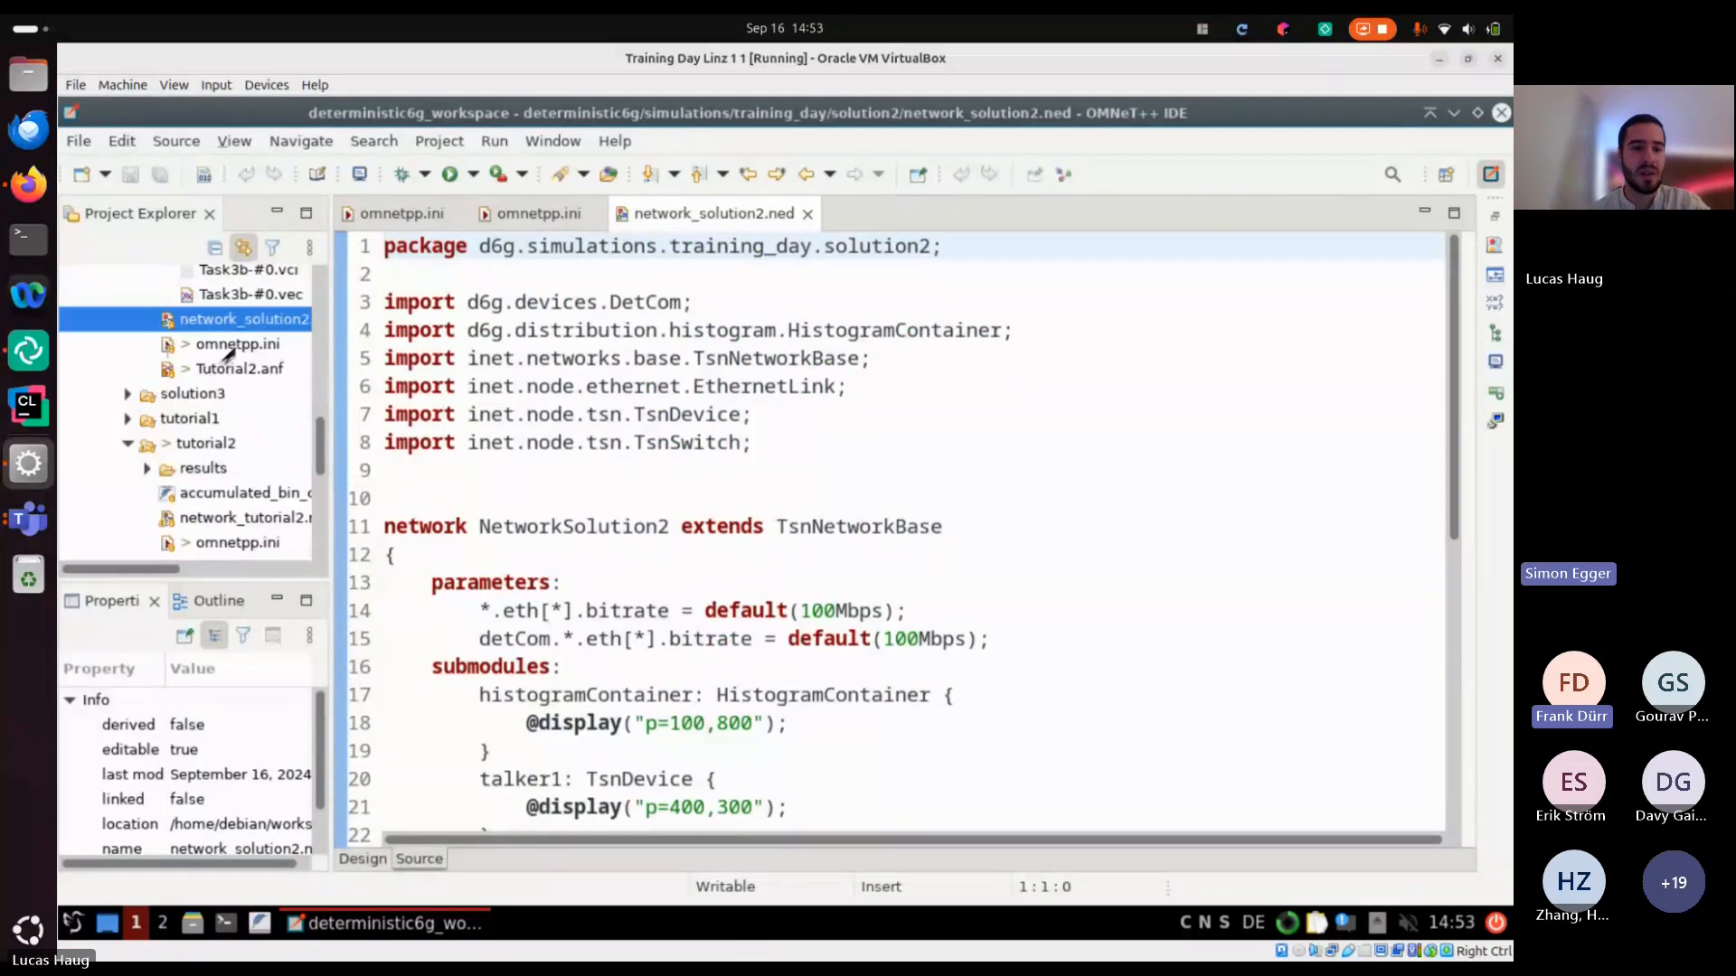
Look at the General section of tutorial2's omnetpp.ini and find the solution2 files in the project tree
{"action": "left_click", "coordinate": [425, 222]}
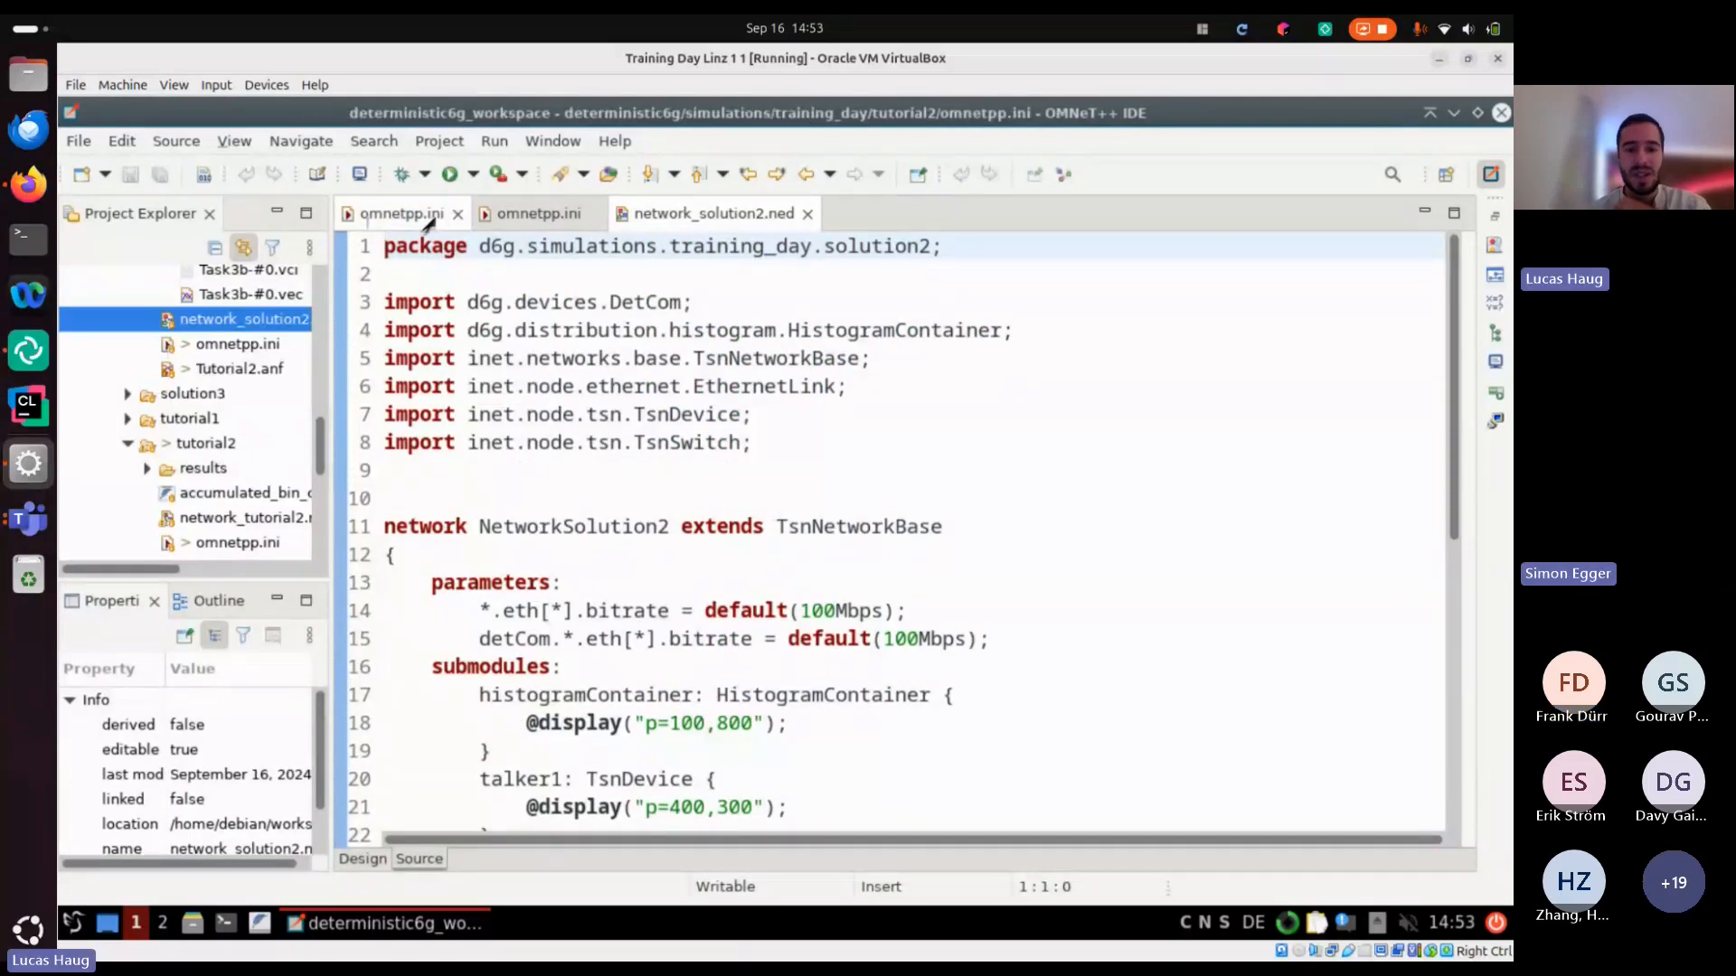
{"action": "scroll", "coordinate": [961, 546], "scroll_direction": "down", "scroll_amount": 10}
{"action": "scroll", "coordinate": [960, 546], "scroll_direction": "up", "scroll_amount": 20}
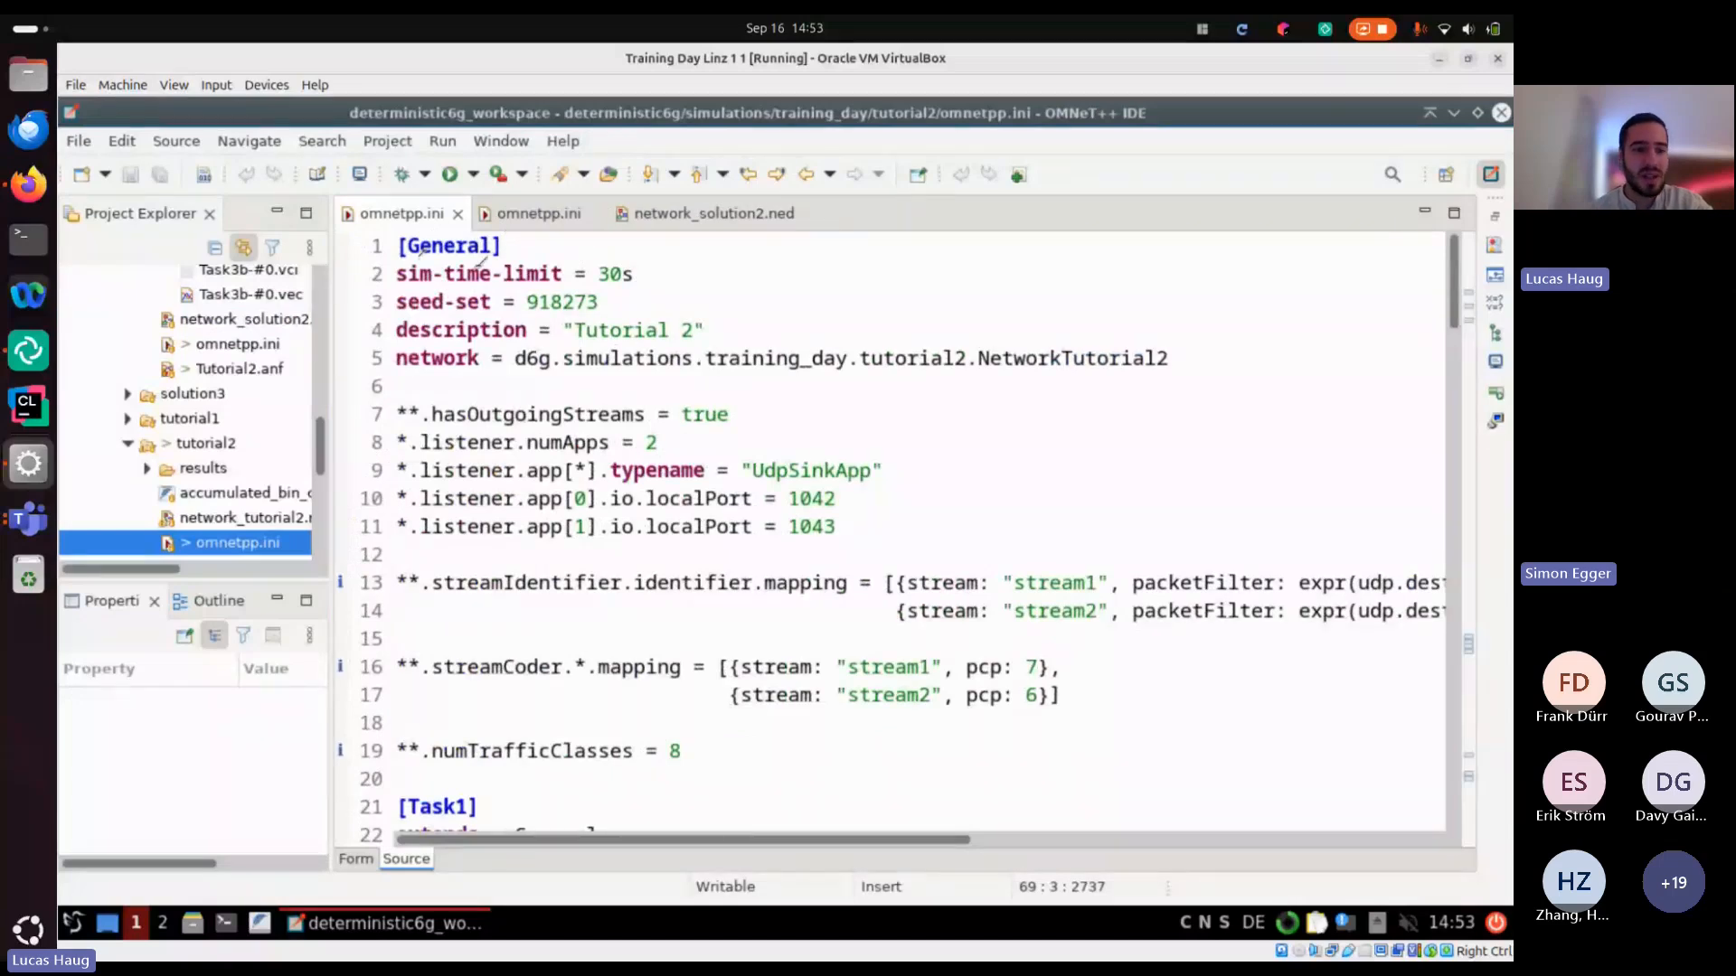
{"action": "left_click_drag", "start_coordinate": [320, 437], "coordinate": [378, 404]}
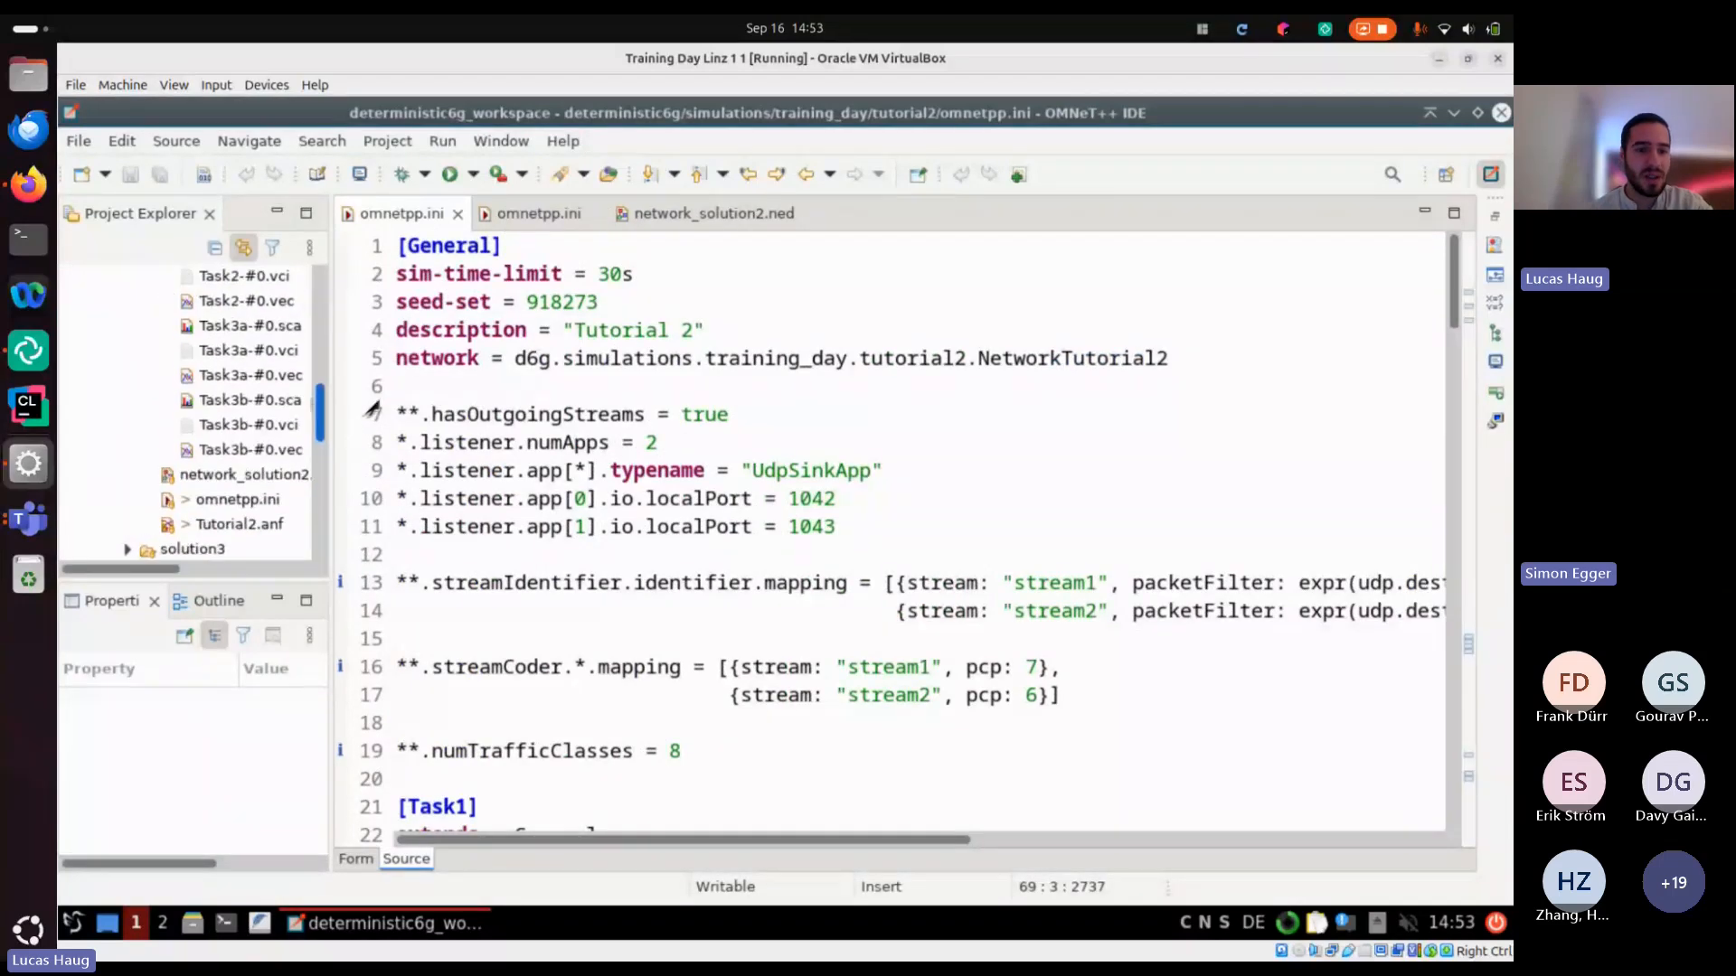
Return to network_solution2.ned from the solution2 folder and examine the detCom submodule's type and the Ethernet link connections
{"action": "left_click", "coordinate": [244, 474]}
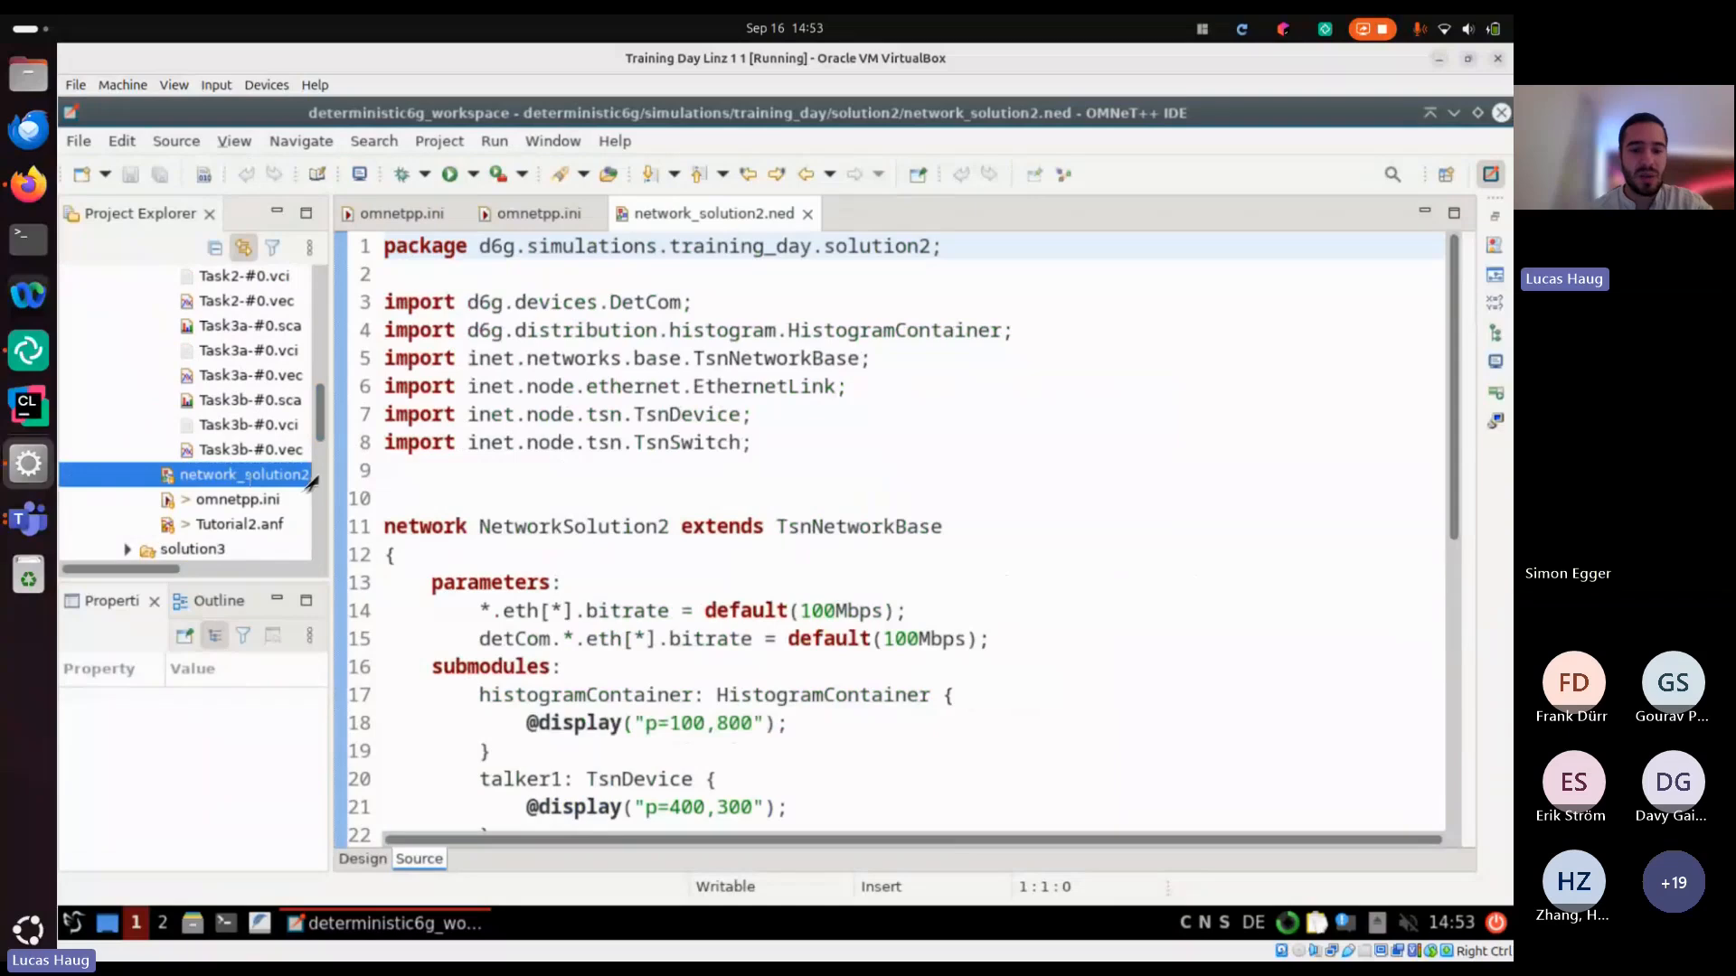
{"action": "scroll", "coordinate": [610, 684], "scroll_direction": "down", "scroll_amount": 1}
{"action": "scroll", "coordinate": [608, 685], "scroll_direction": "down", "scroll_amount": 3}
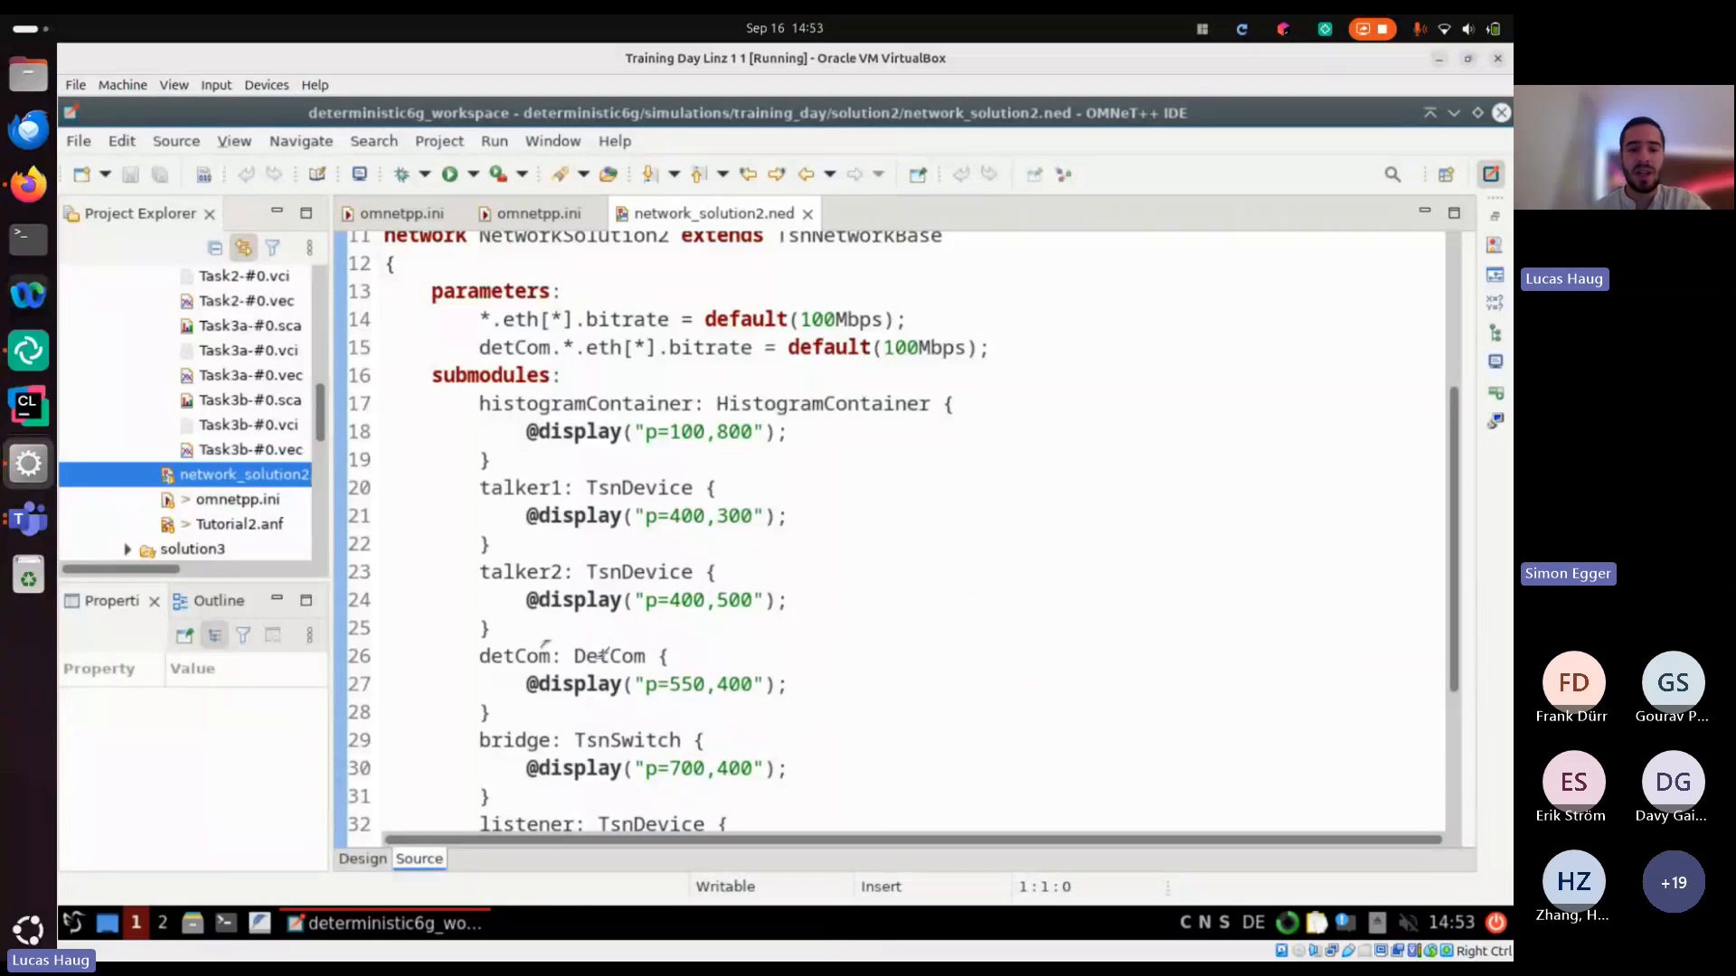
{"action": "scroll", "coordinate": [597, 662], "scroll_direction": "down", "scroll_amount": 3}
{"action": "scroll", "coordinate": [596, 662], "scroll_direction": "down", "scroll_amount": 1}
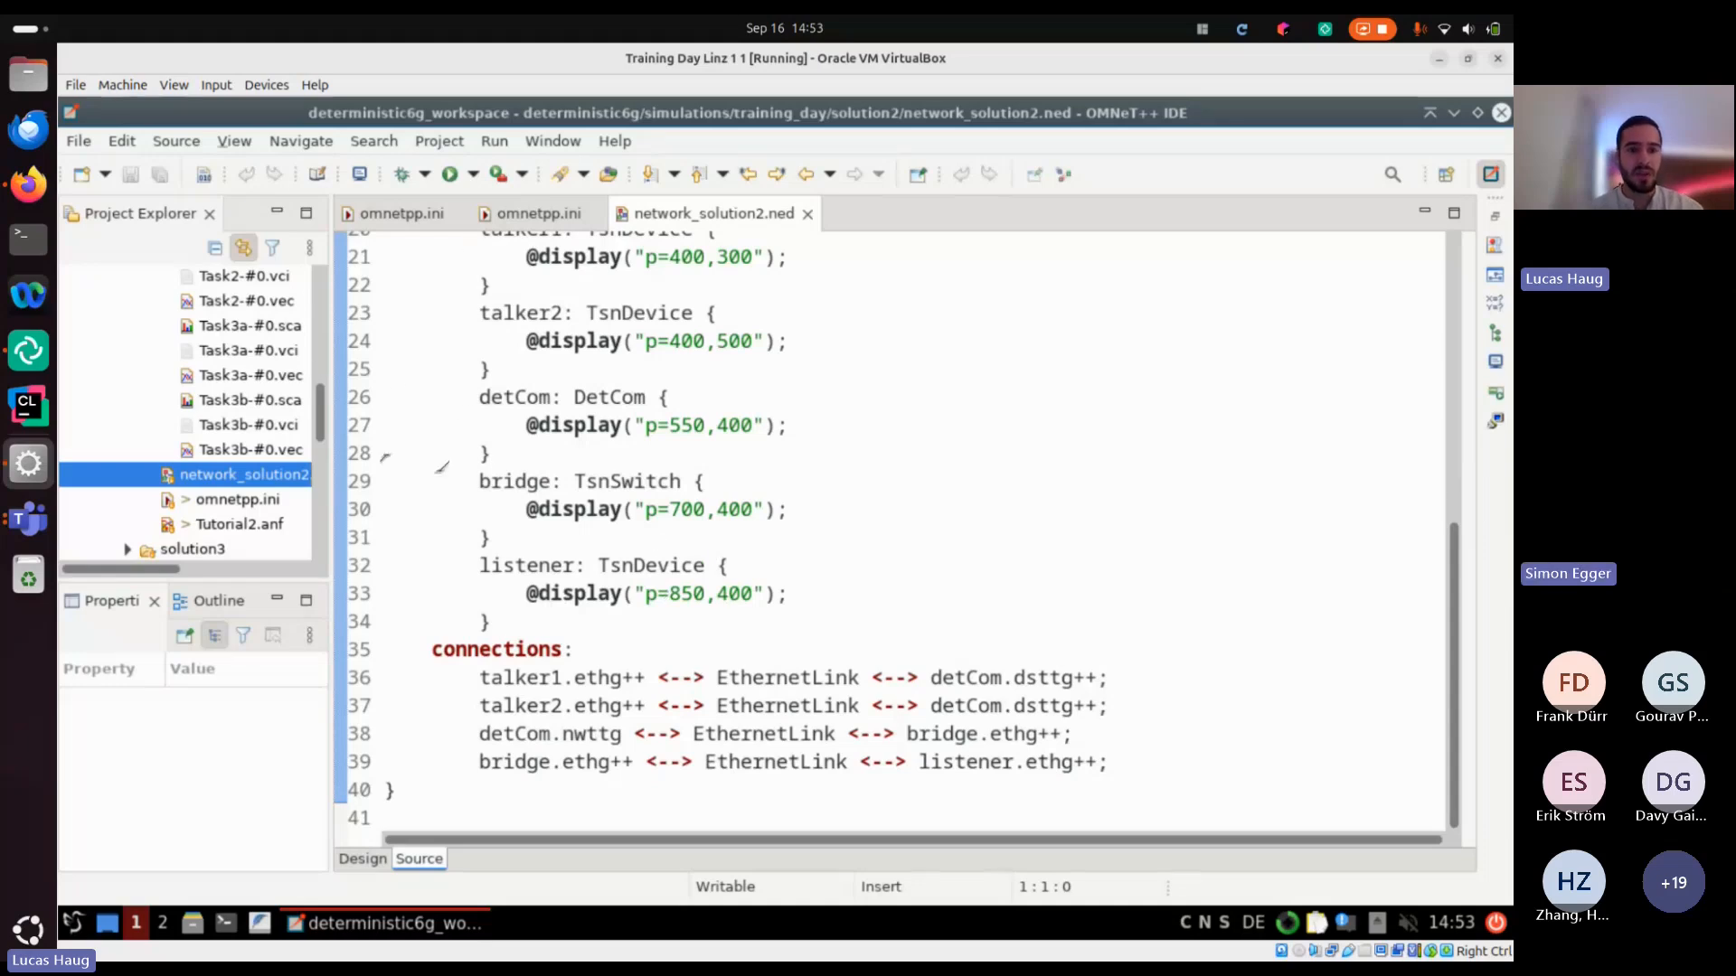
Open the DetCom documentation link from Task 1a in solution2's omnetpp.ini and examine the node's structure, parameters and gates
{"action": "left_click", "coordinate": [594, 212]}
{"action": "scroll", "coordinate": [813, 533], "scroll_direction": "down", "scroll_amount": 10}
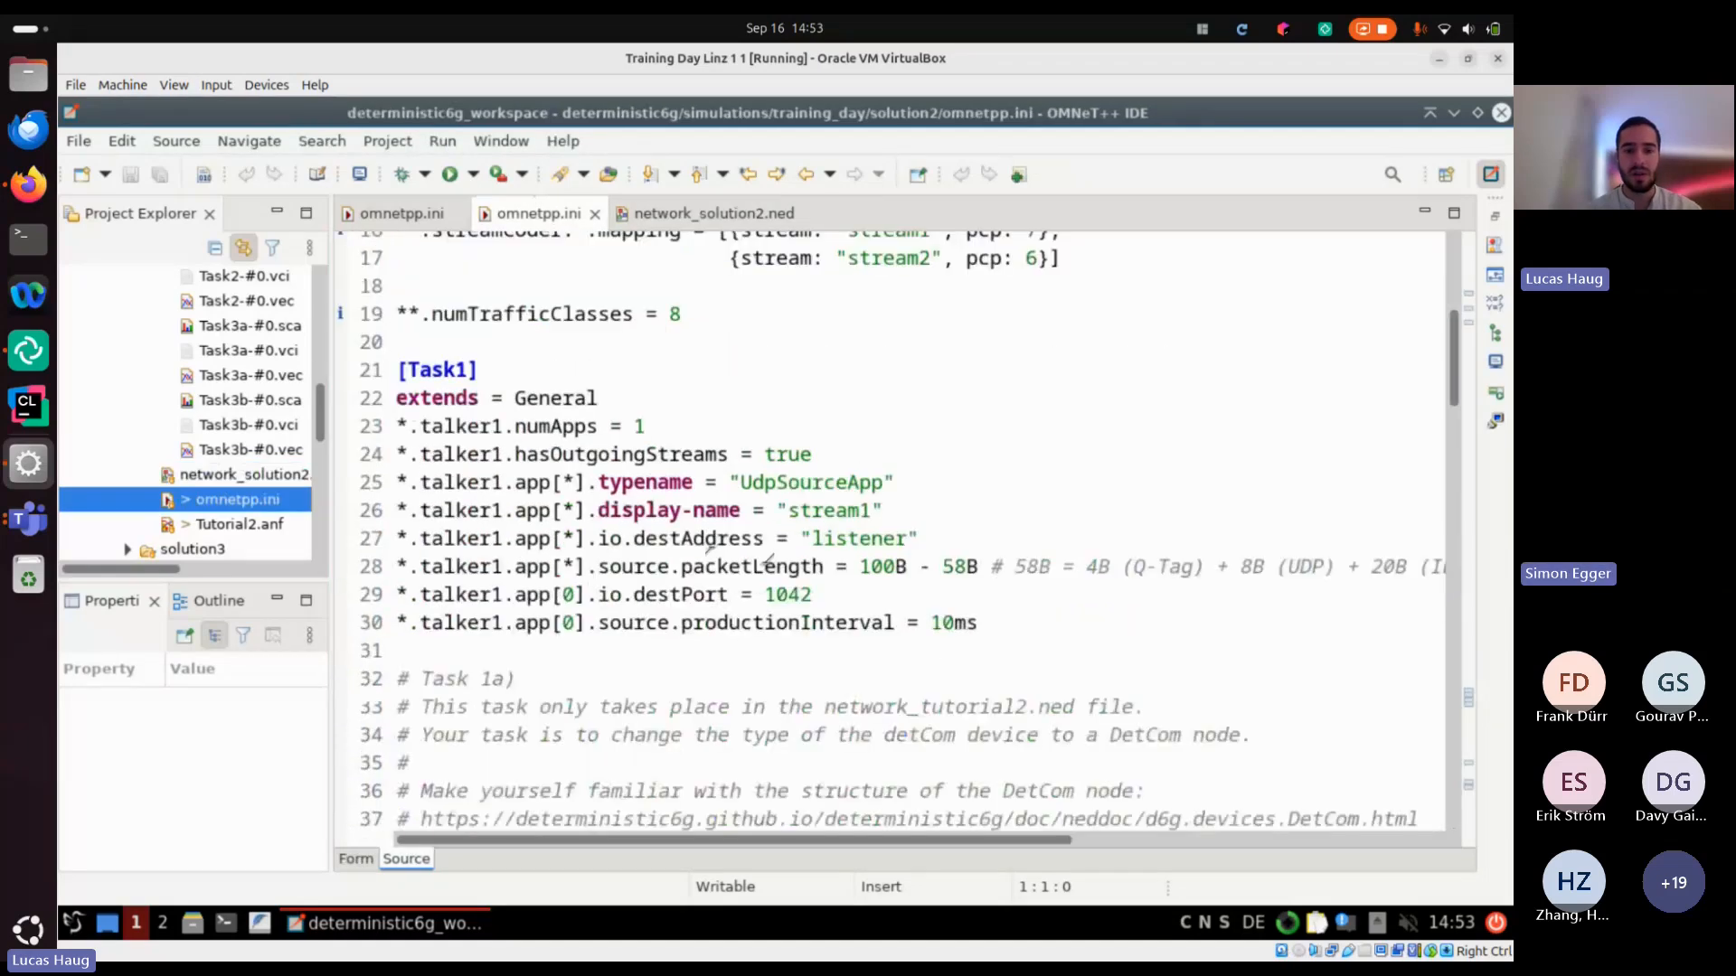
{"action": "left_click", "coordinate": [884, 381]}
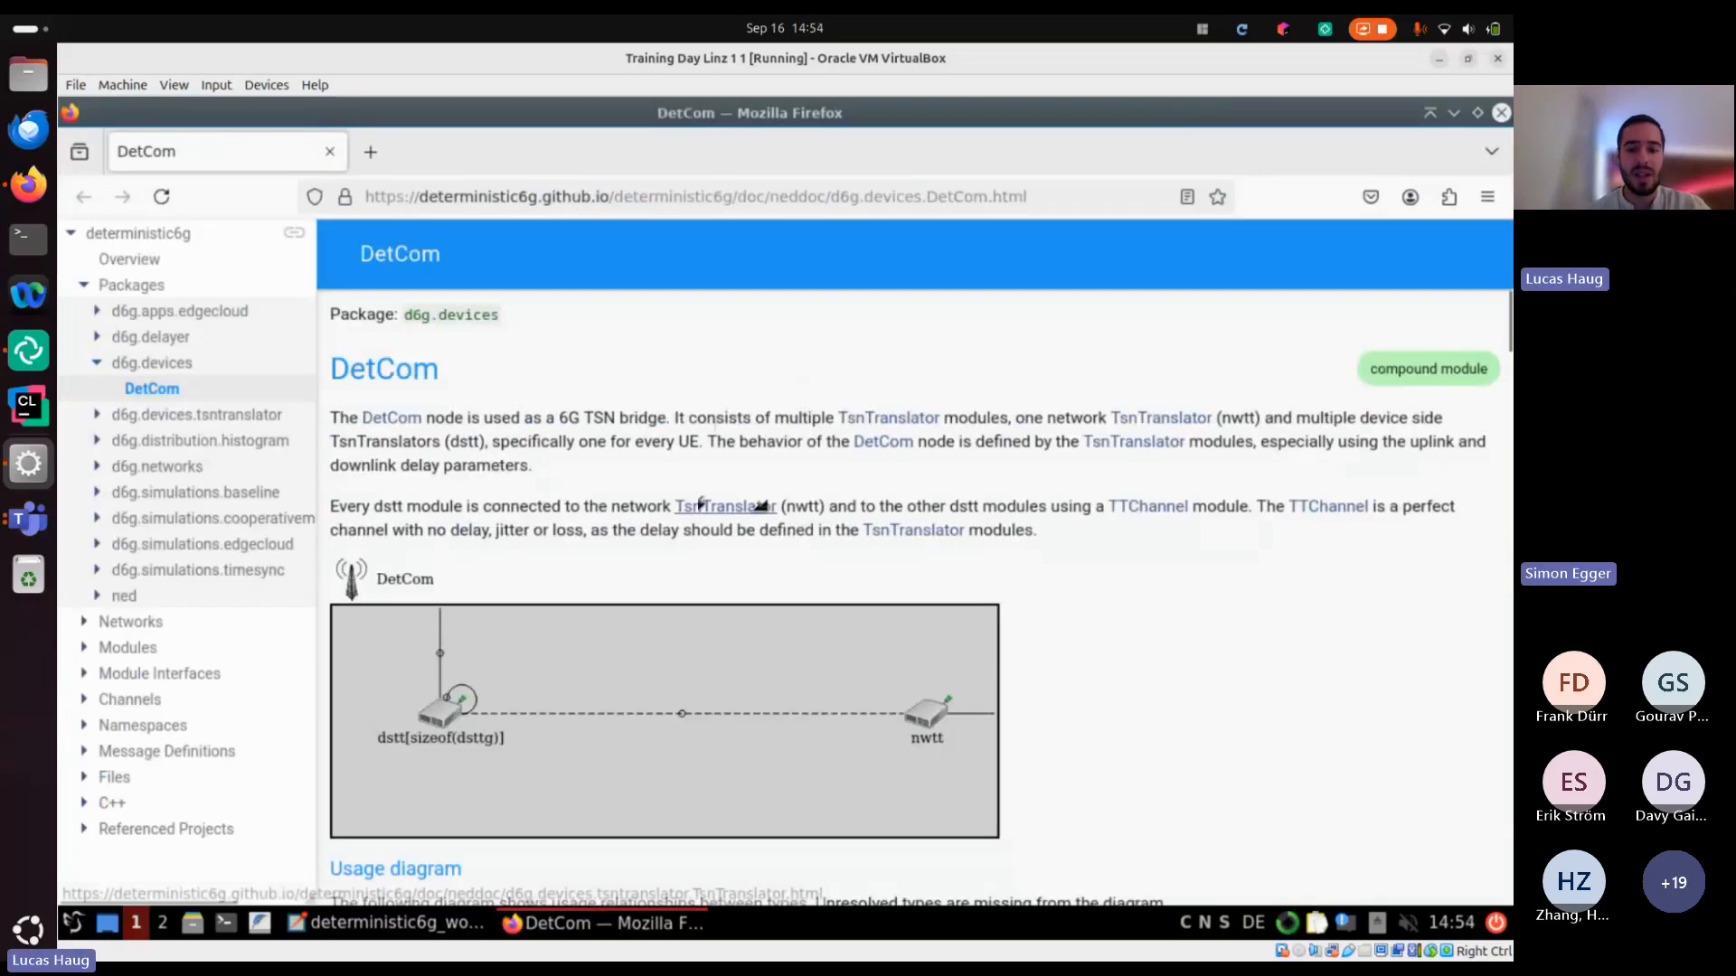
{"action": "scroll", "coordinate": [532, 652], "scroll_direction": "down", "scroll_amount": 2}
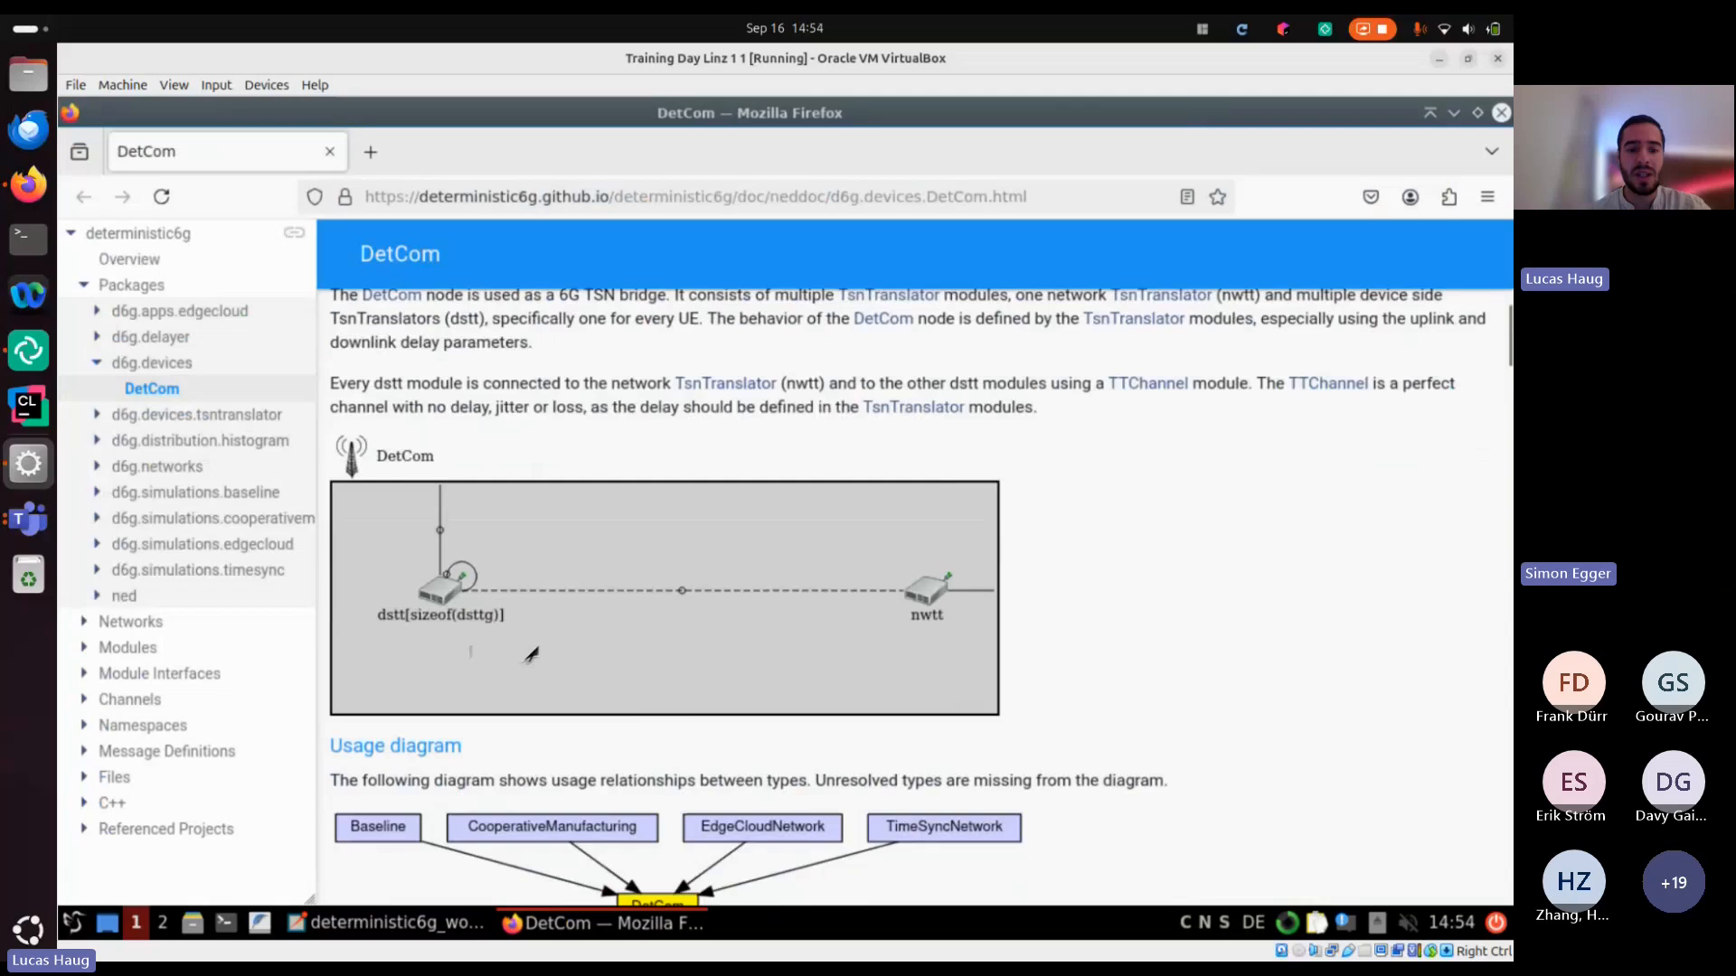
{"action": "scroll", "coordinate": [532, 652], "scroll_direction": "down", "scroll_amount": 10}
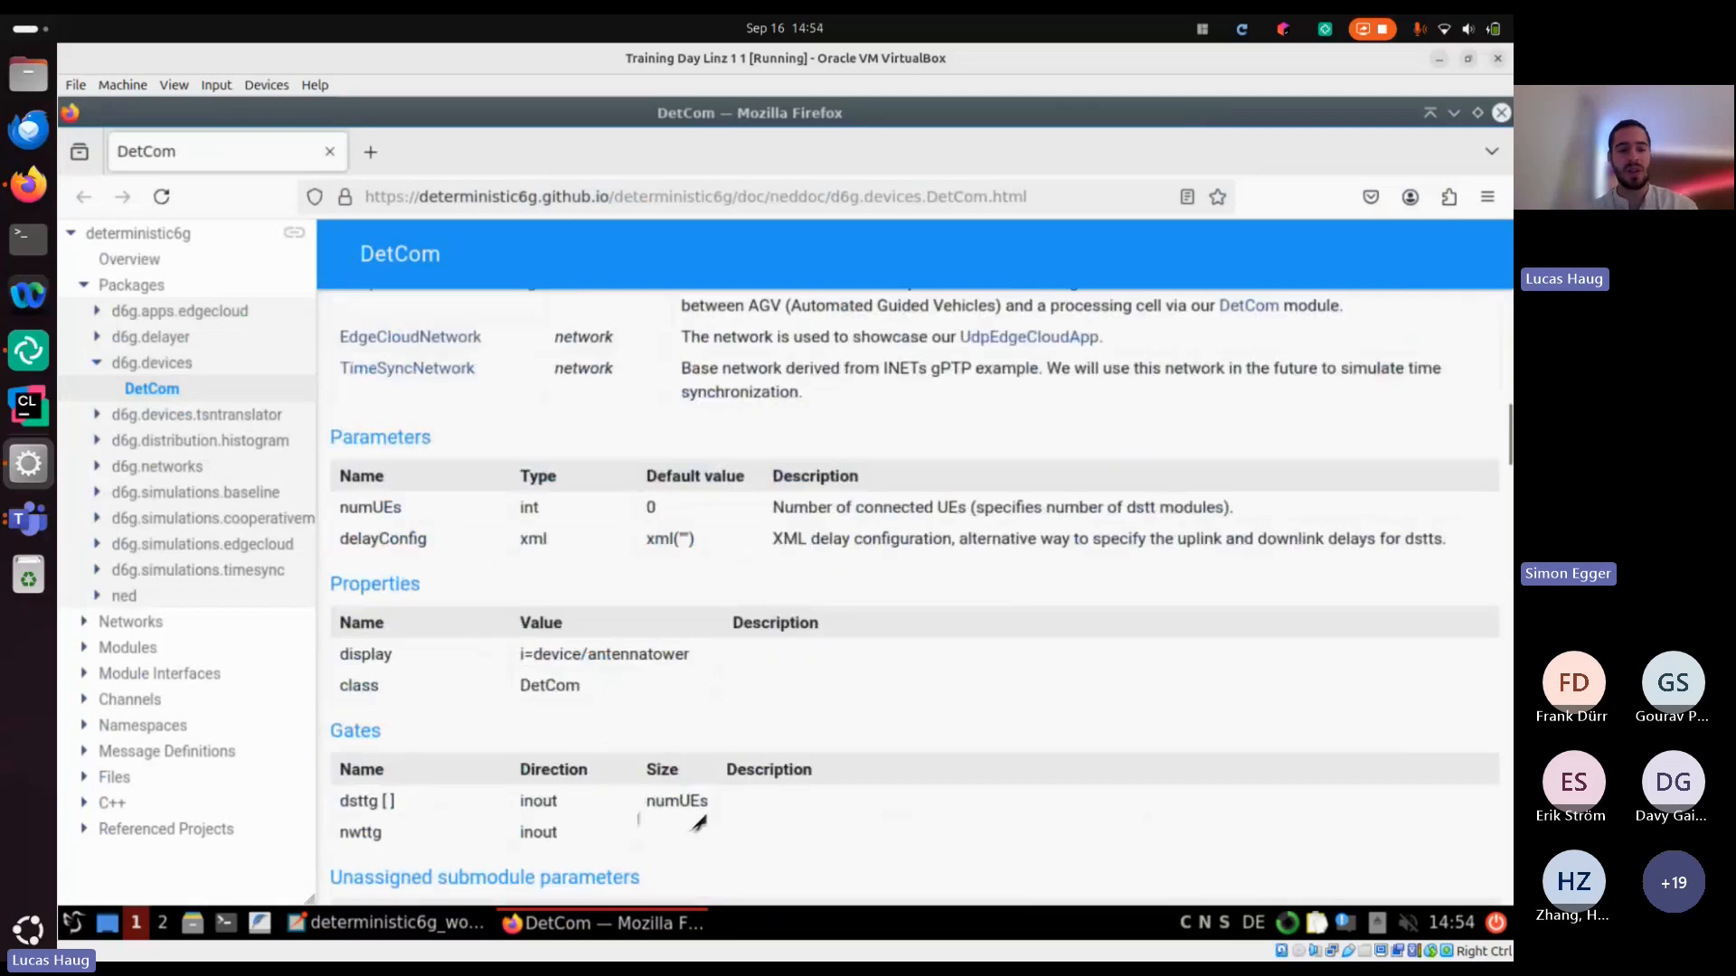
Return to solution2's omnetpp.ini in the IDE and launch its simulation with the Task1 configuration
{"action": "key", "text": "alt+Tab"}
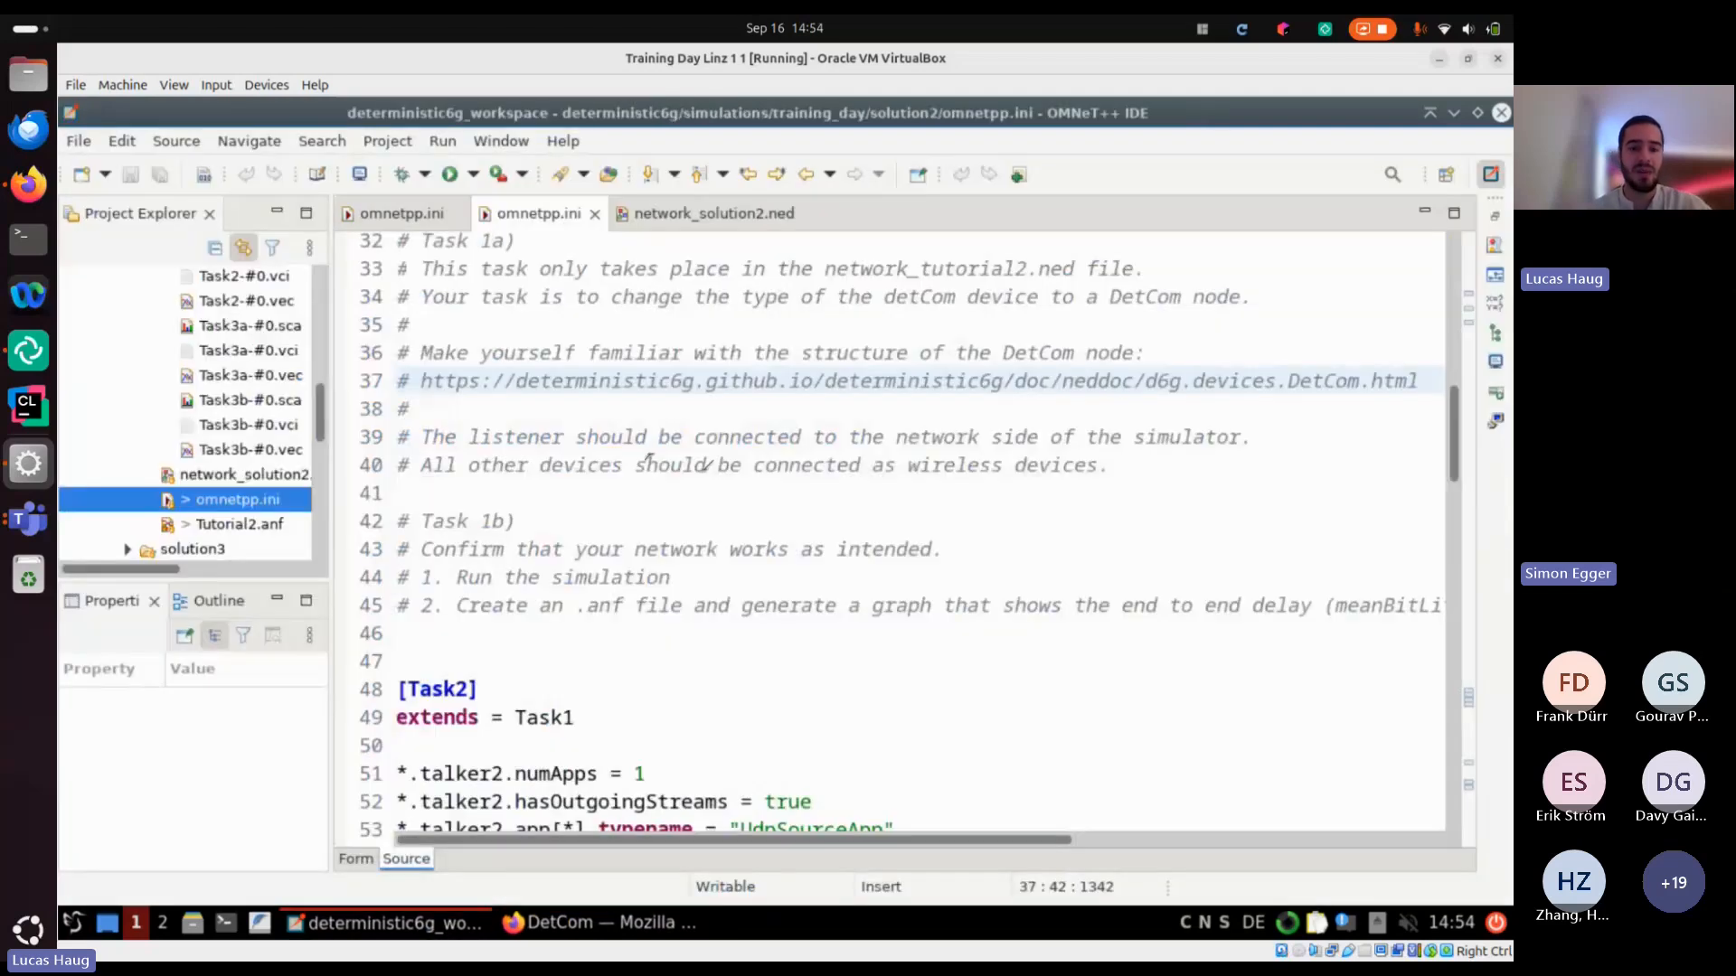
{"action": "scroll", "coordinate": [649, 459], "scroll_direction": "up", "scroll_amount": 10}
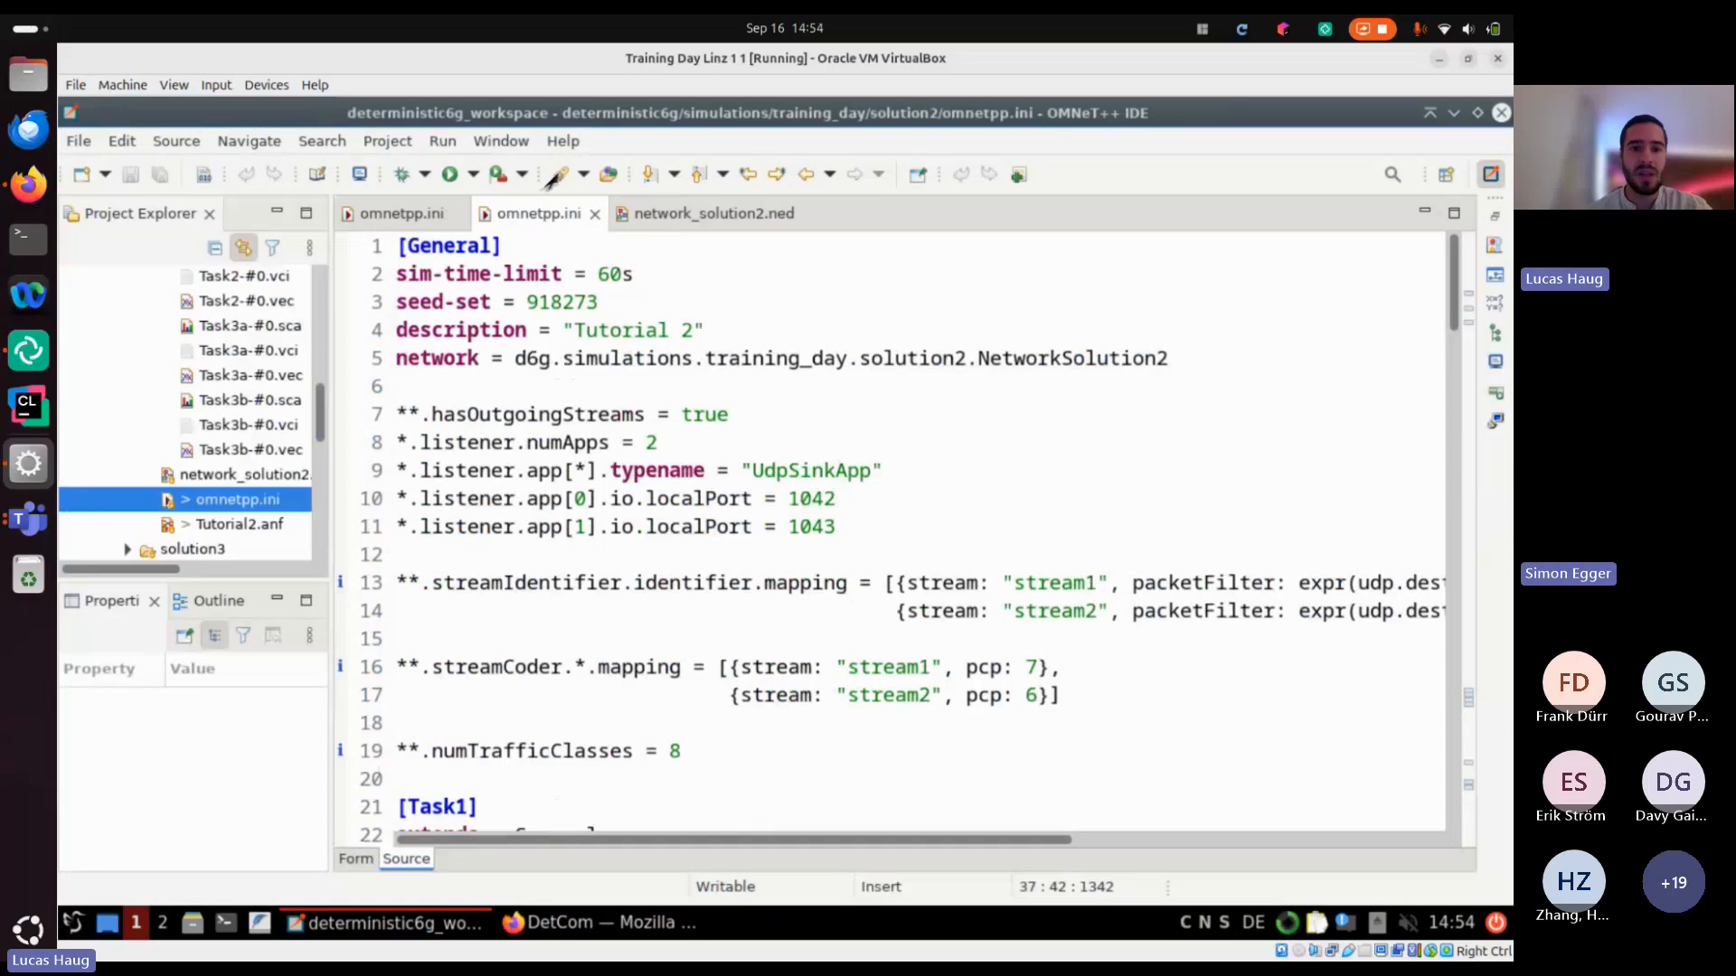
{"action": "left_click", "coordinate": [499, 176]}
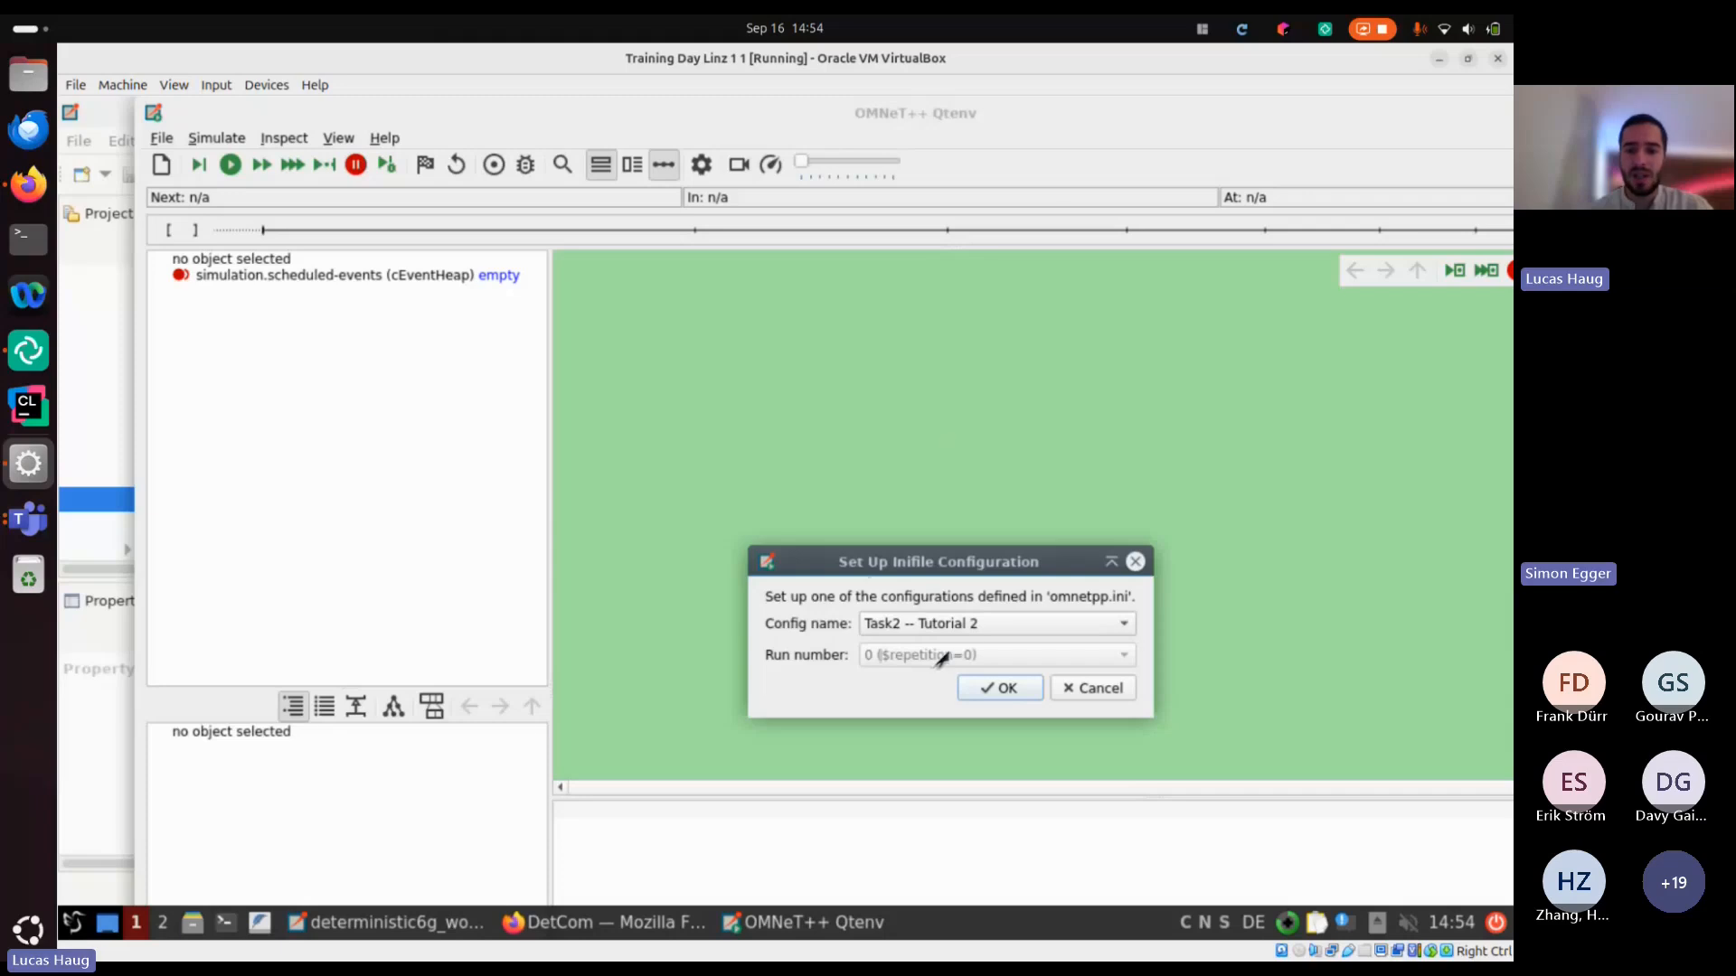
{"action": "left_click", "coordinate": [968, 623]}
{"action": "left_click", "coordinate": [975, 601]}
{"action": "left_click", "coordinate": [1026, 691]}
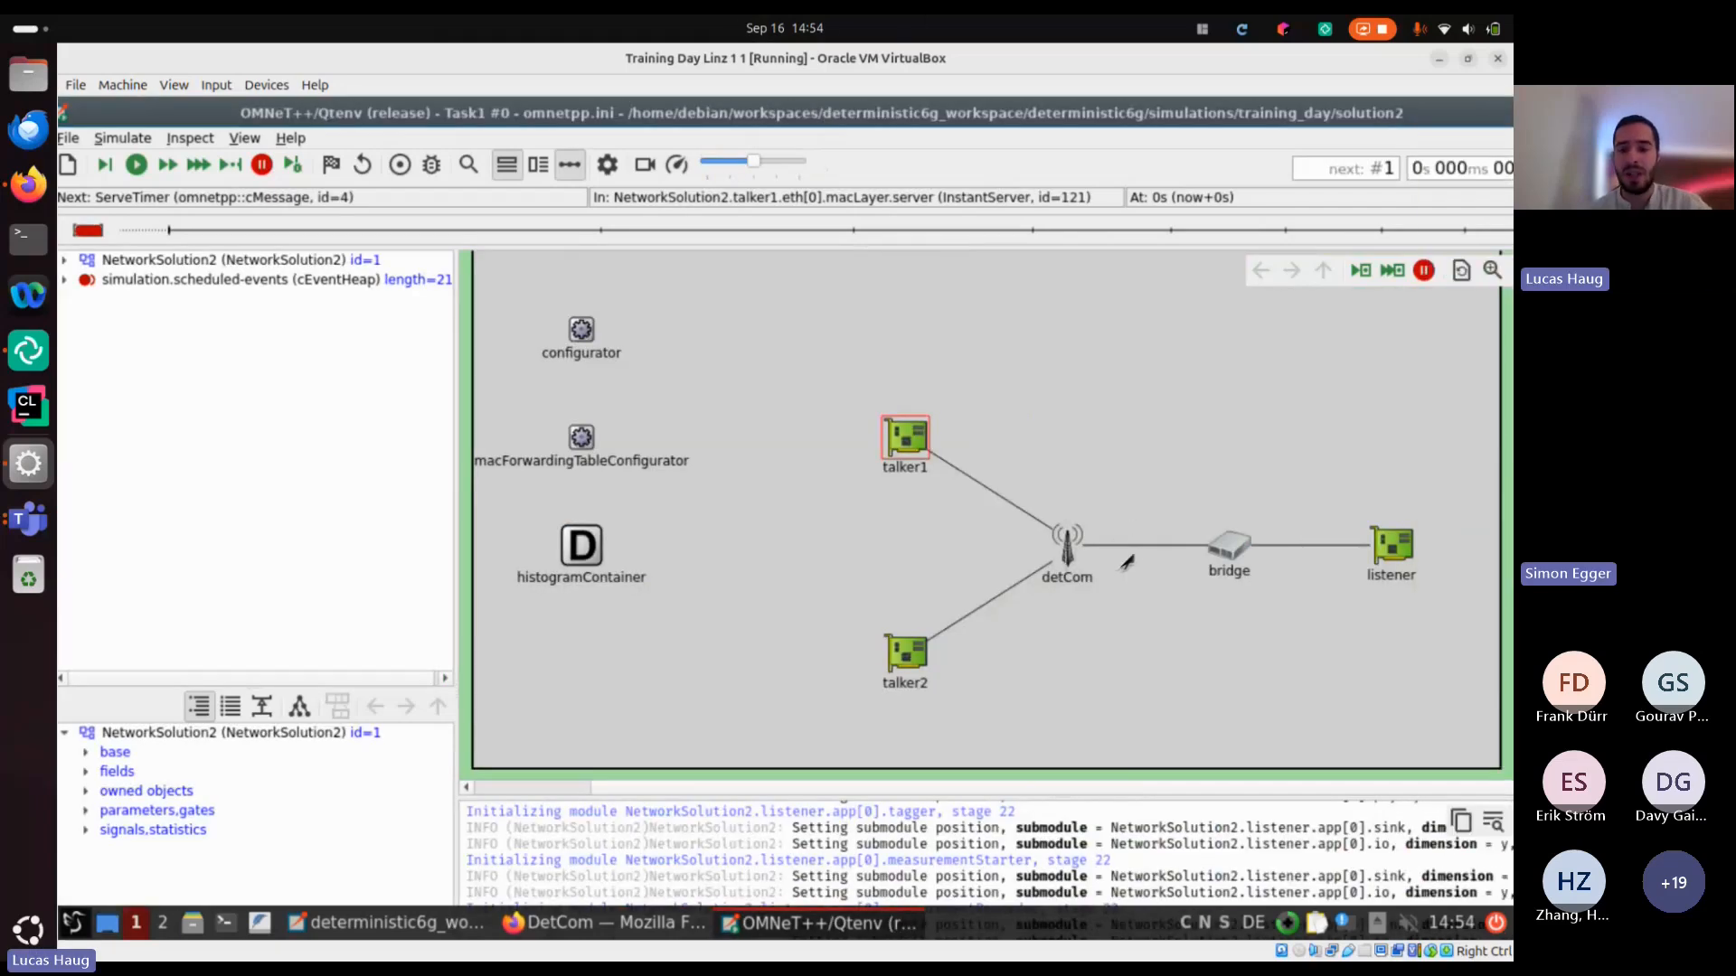
Inspect the internal dstt and nwtt modules of the detCom node, then go back up to the NetworkSolution2 view
{"action": "double_click", "coordinate": [1126, 560]}
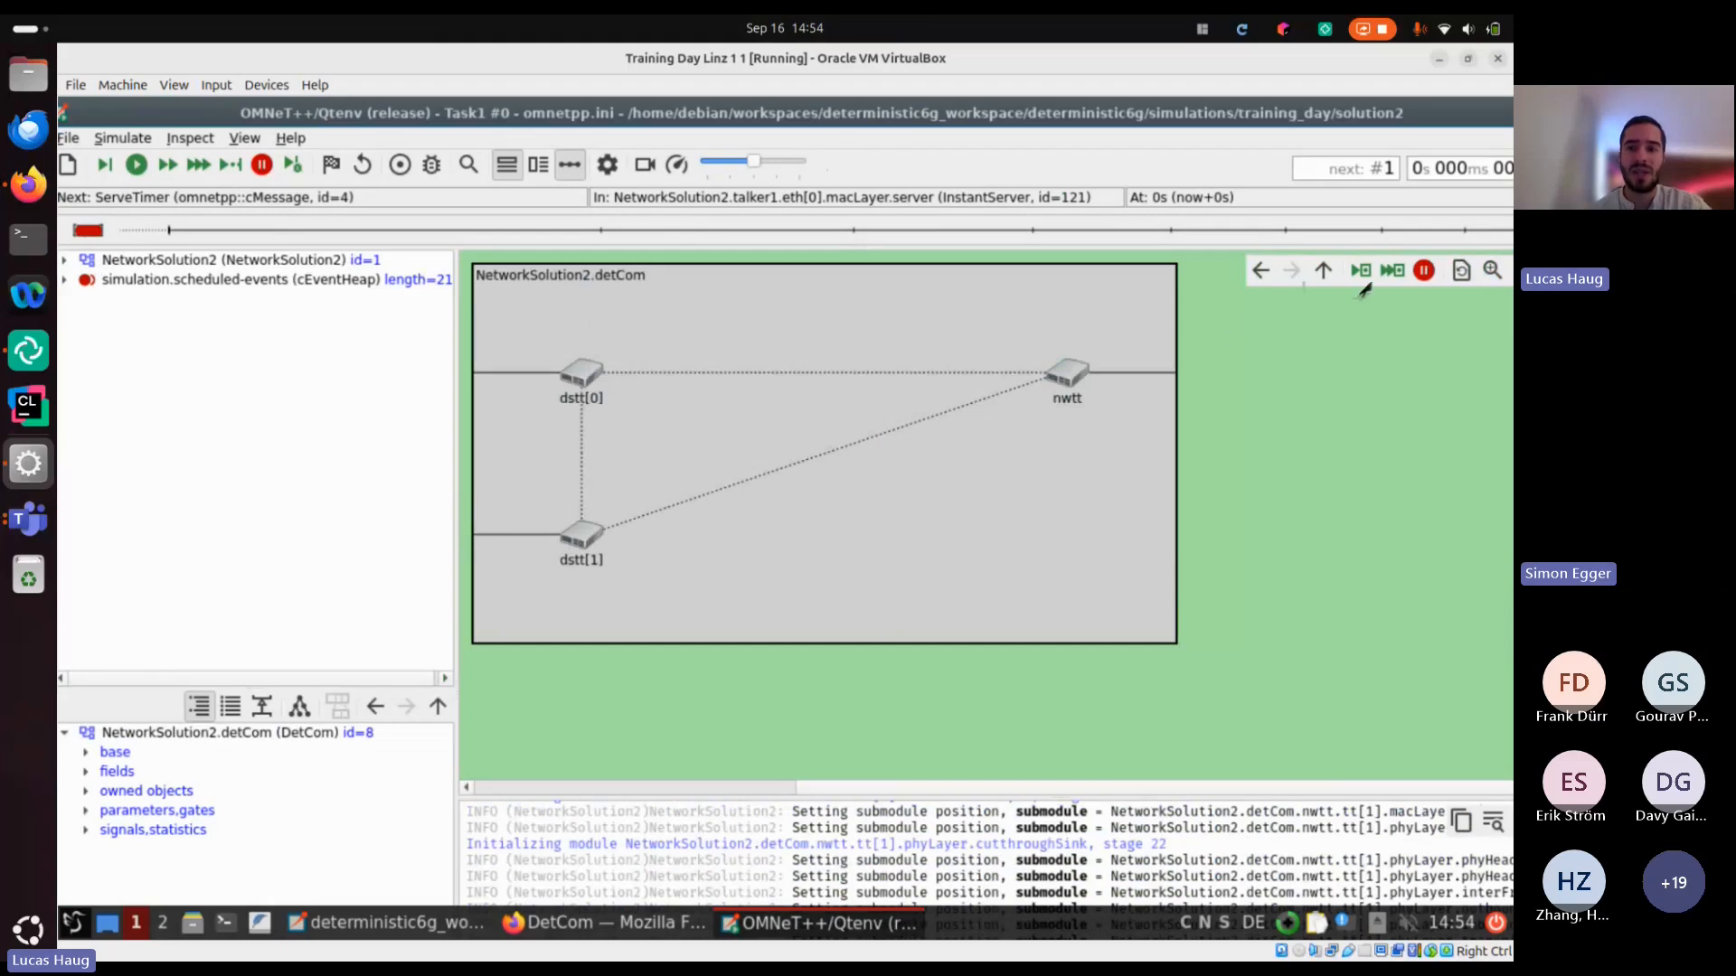
{"action": "left_click", "coordinate": [1323, 270]}
{"action": "double_click", "coordinate": [1126, 561]}
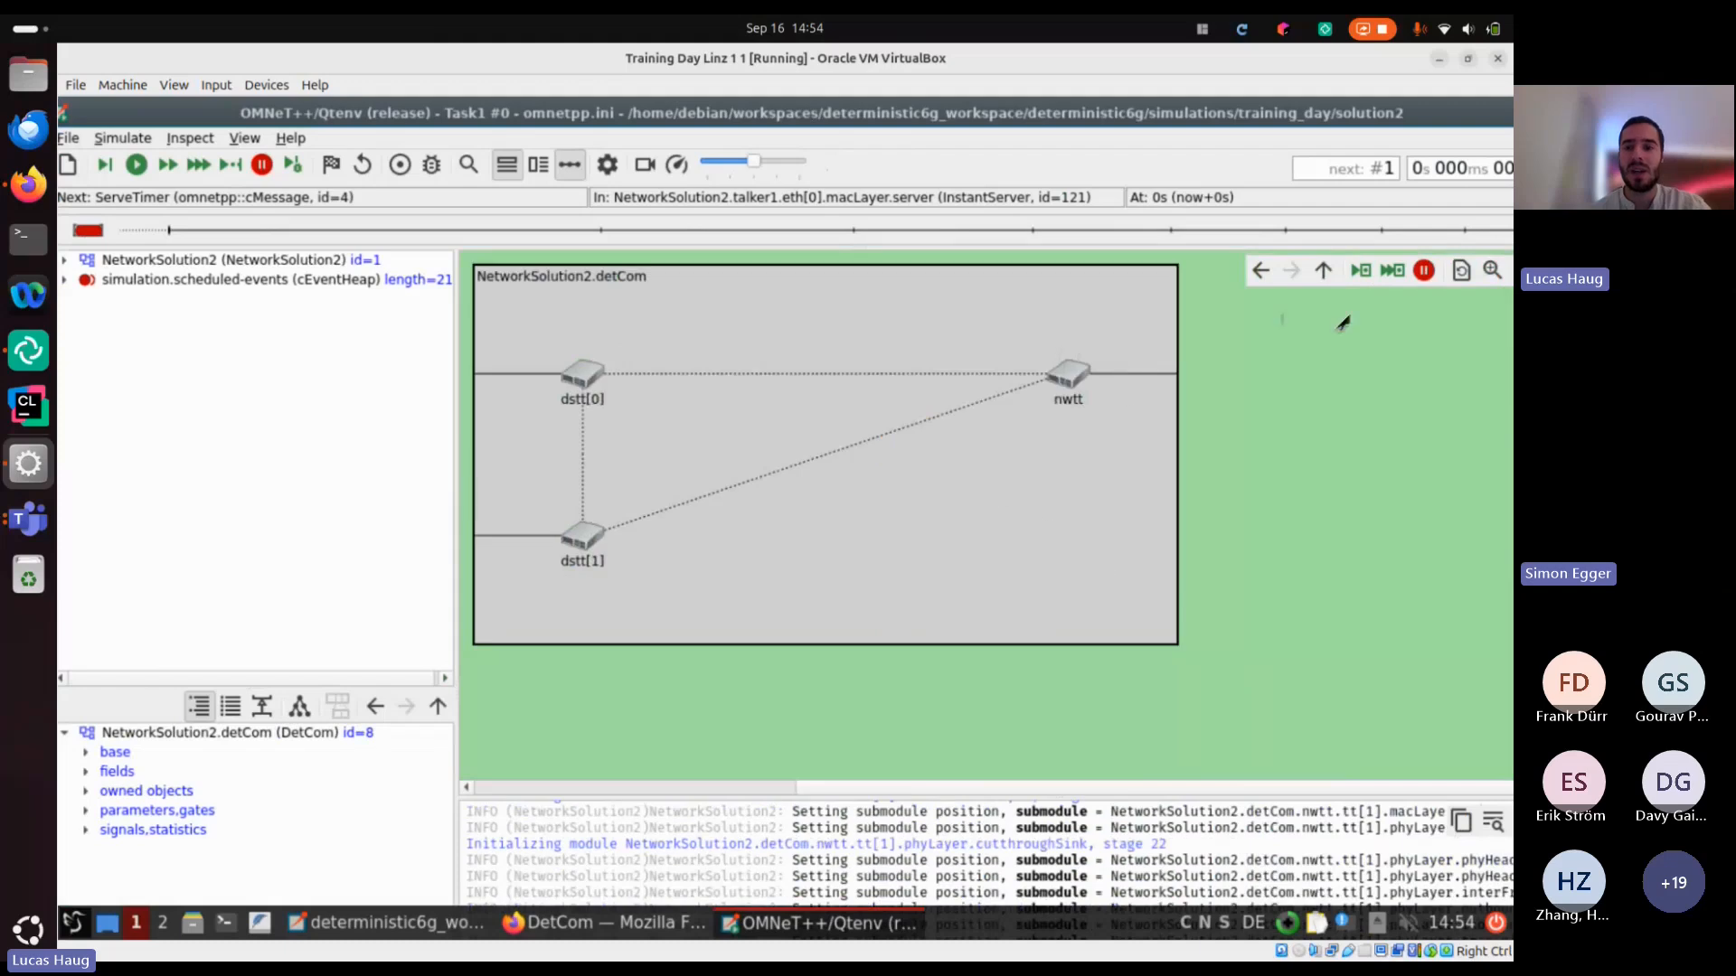
{"action": "left_click", "coordinate": [1322, 270]}
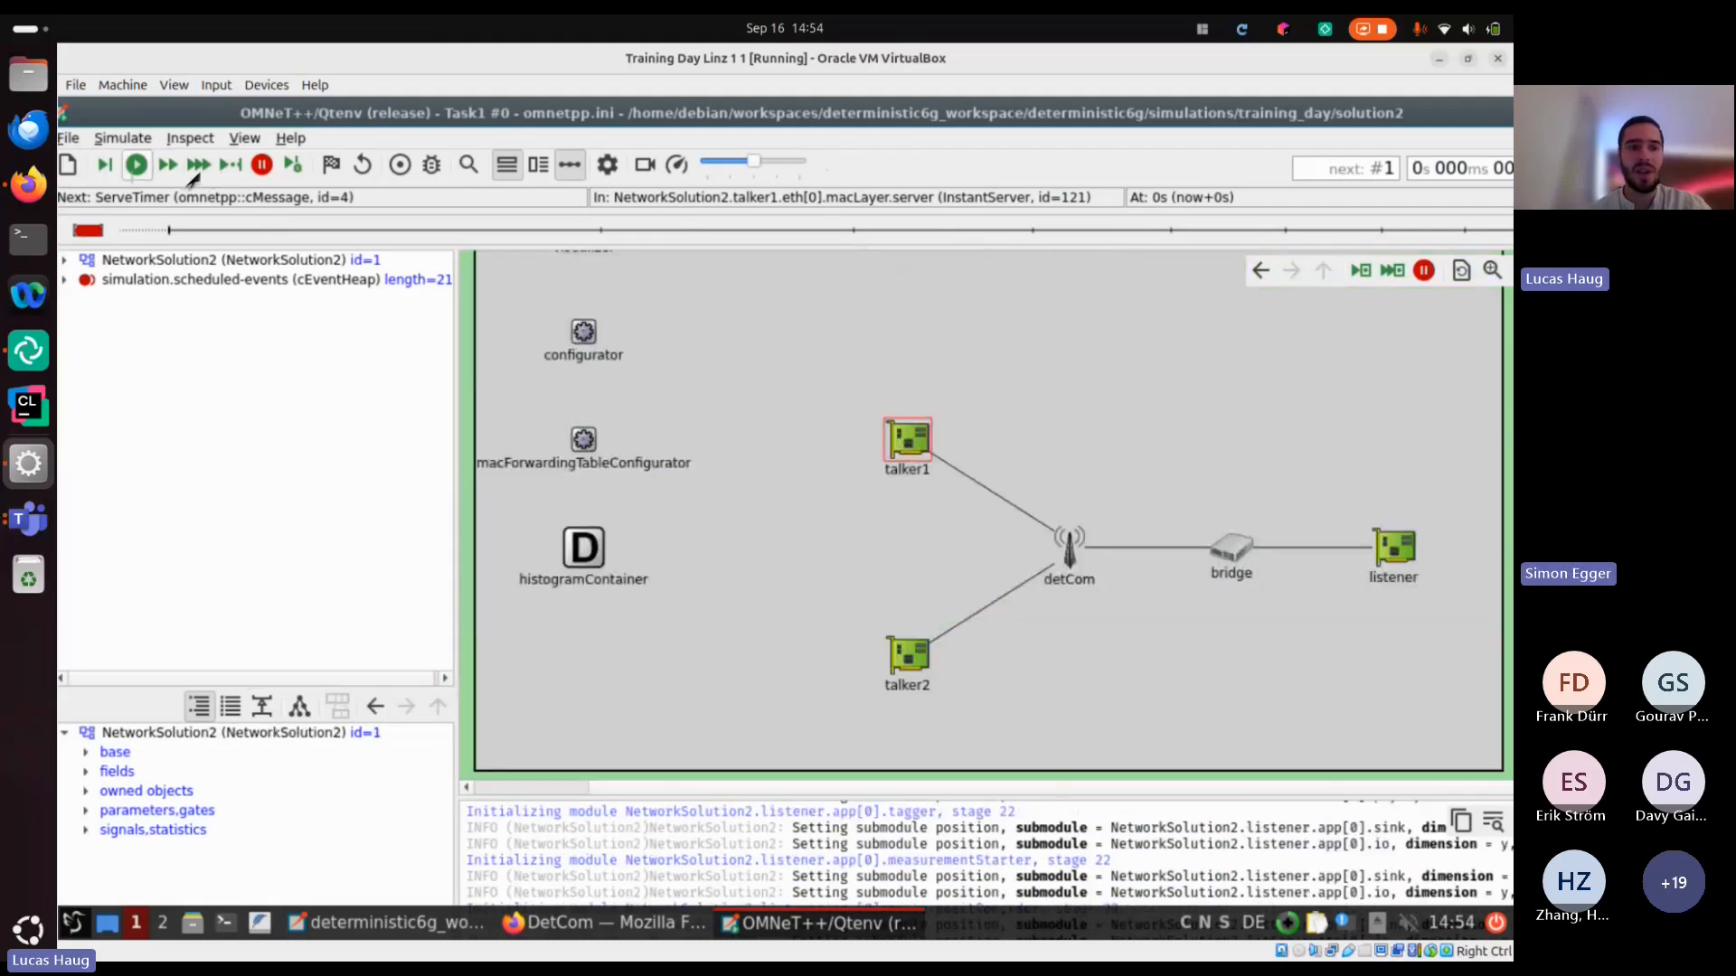
Run the animated simulation, follow the stream1 packet through detCom, and quit without invoking finish()
{"action": "left_click", "coordinate": [136, 164]}
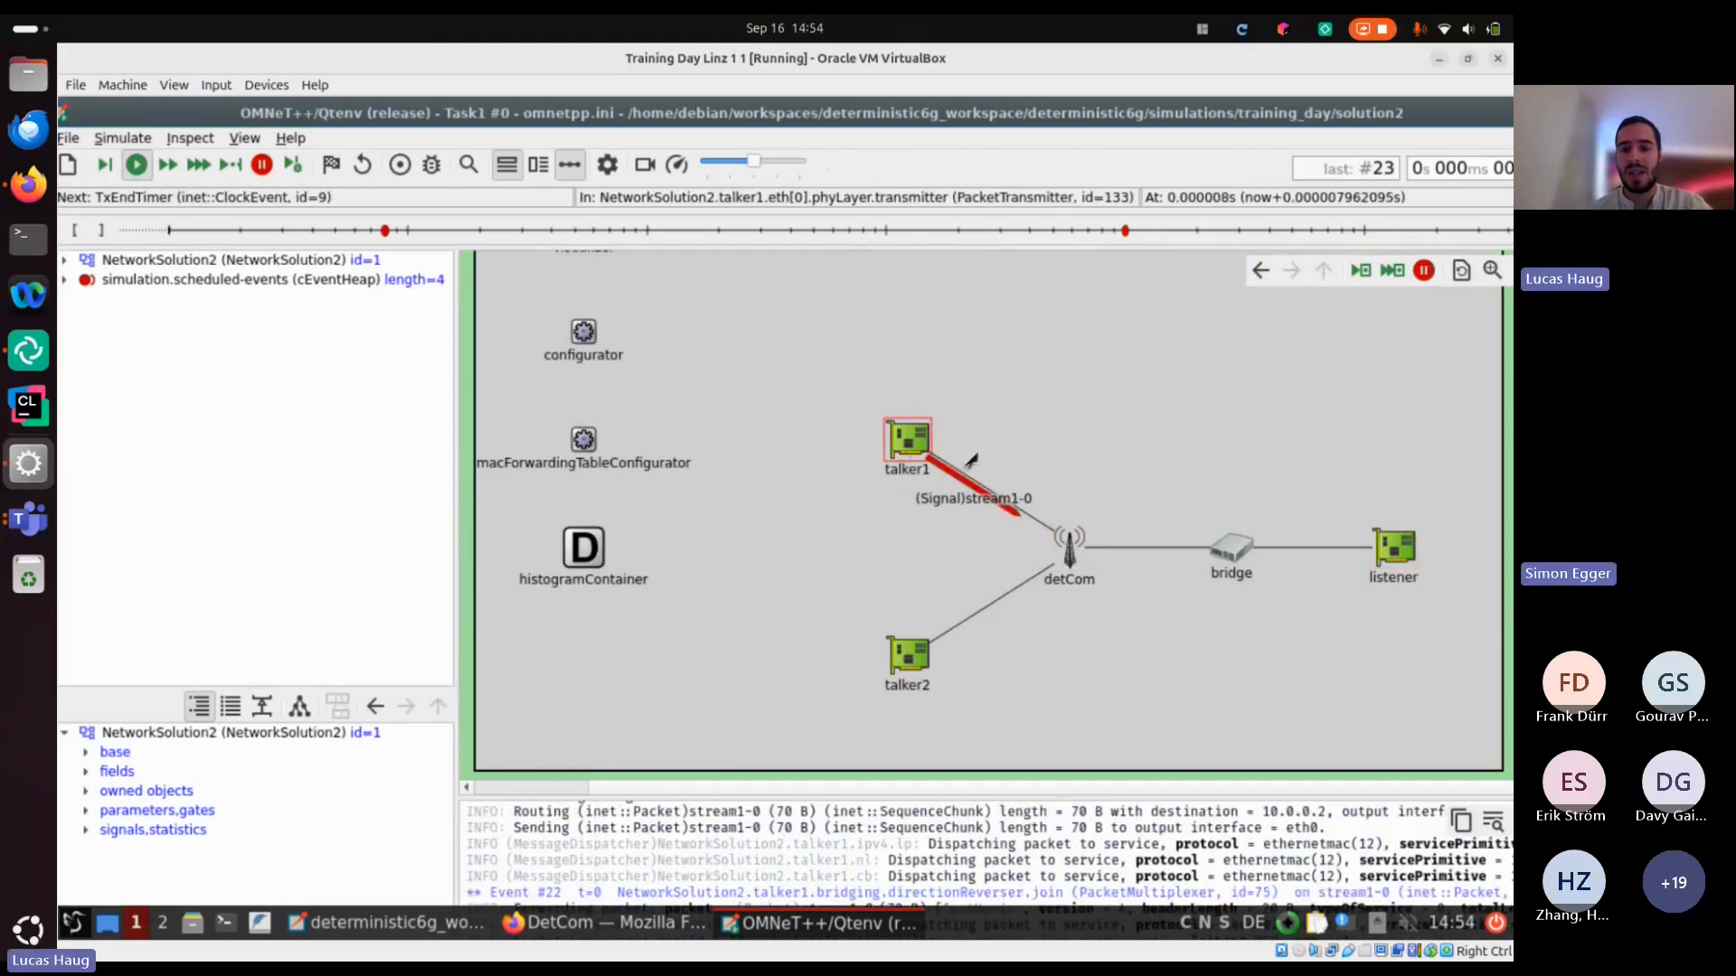
{"action": "double_click", "coordinate": [1072, 550]}
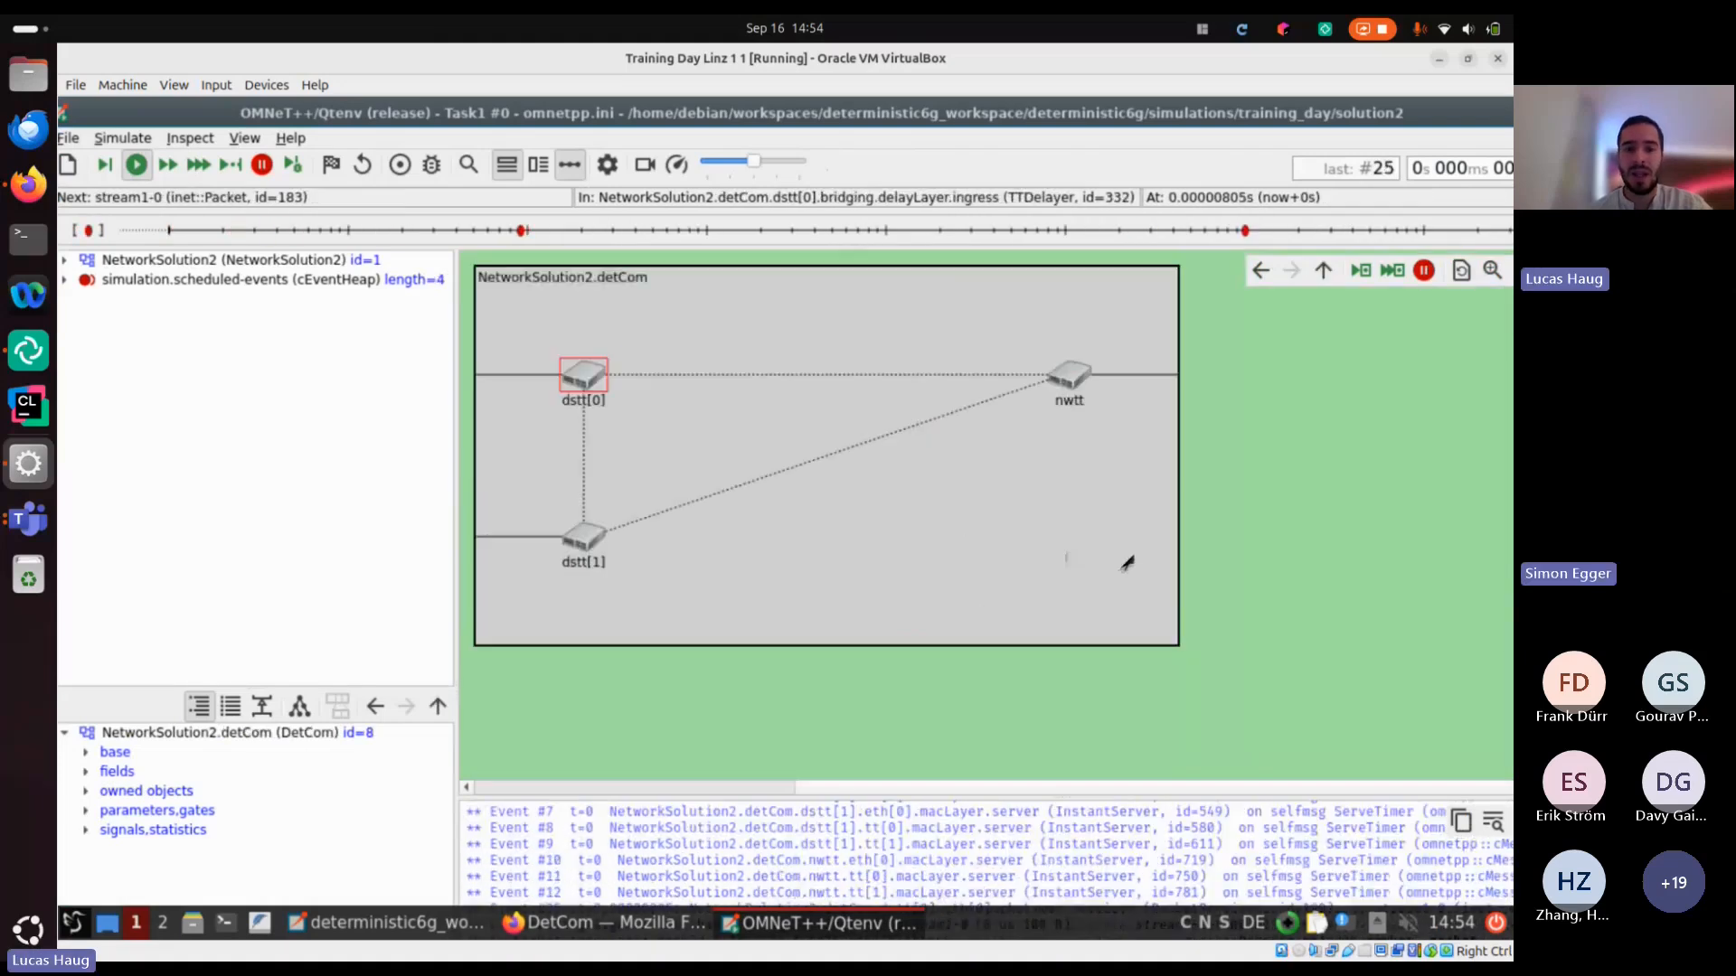
{"action": "left_click", "coordinate": [1323, 271]}
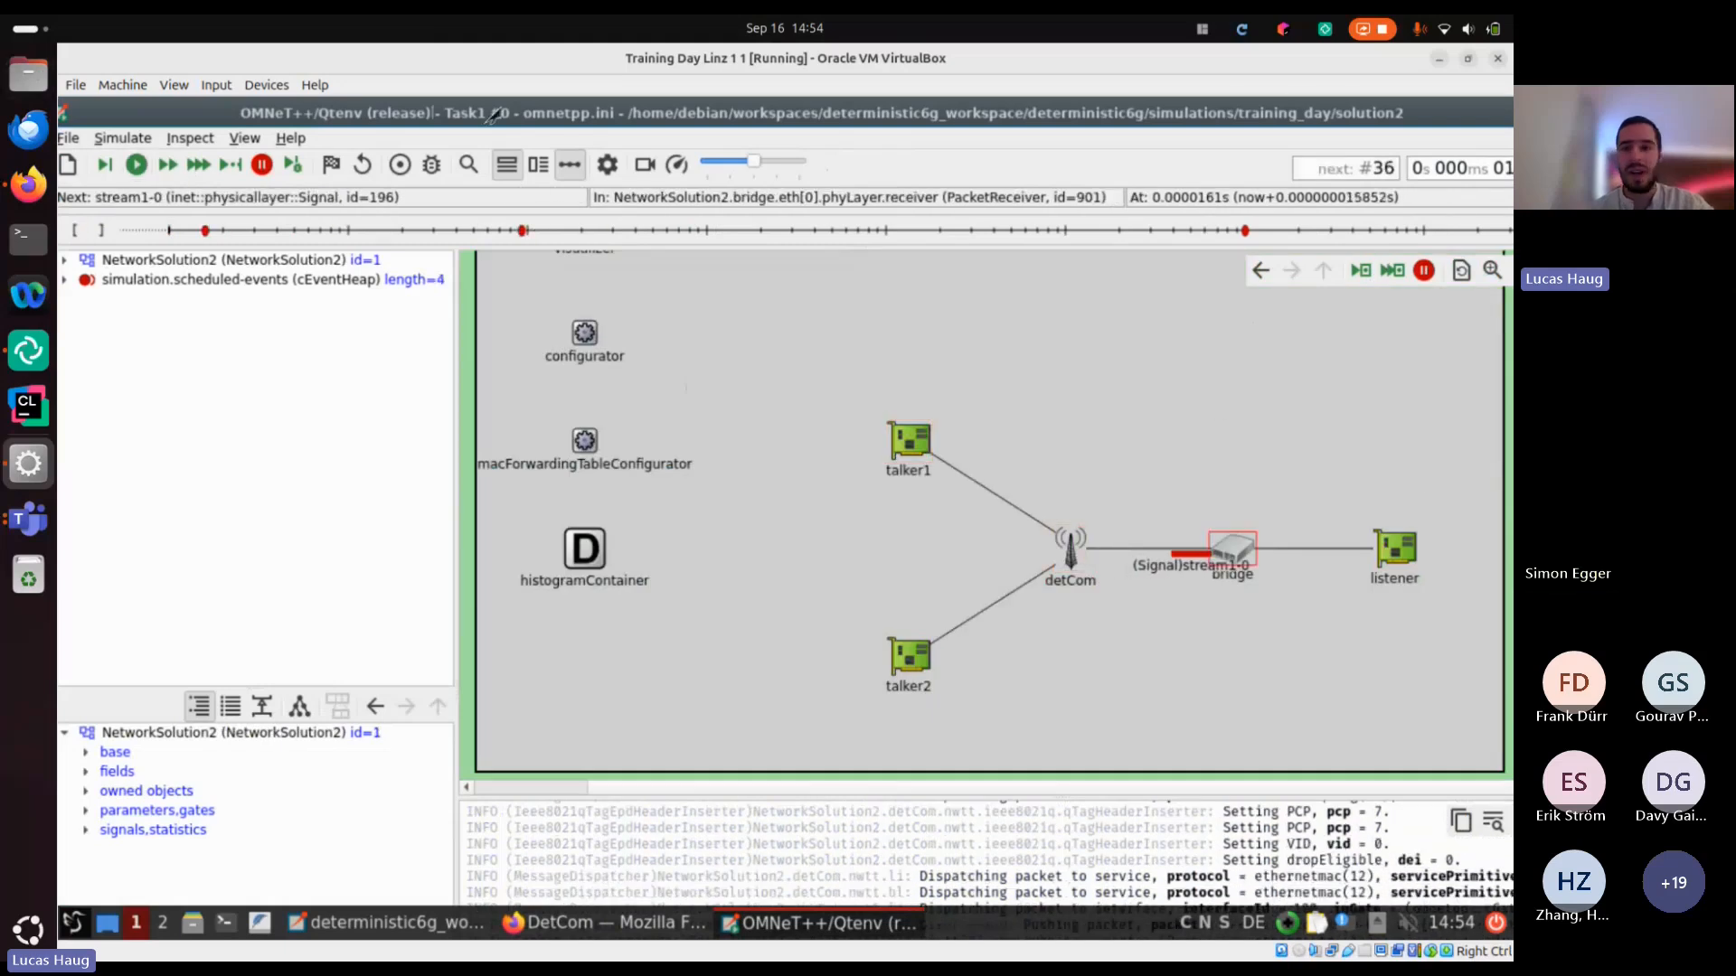
{"action": "key", "text": "ctrl+q"}
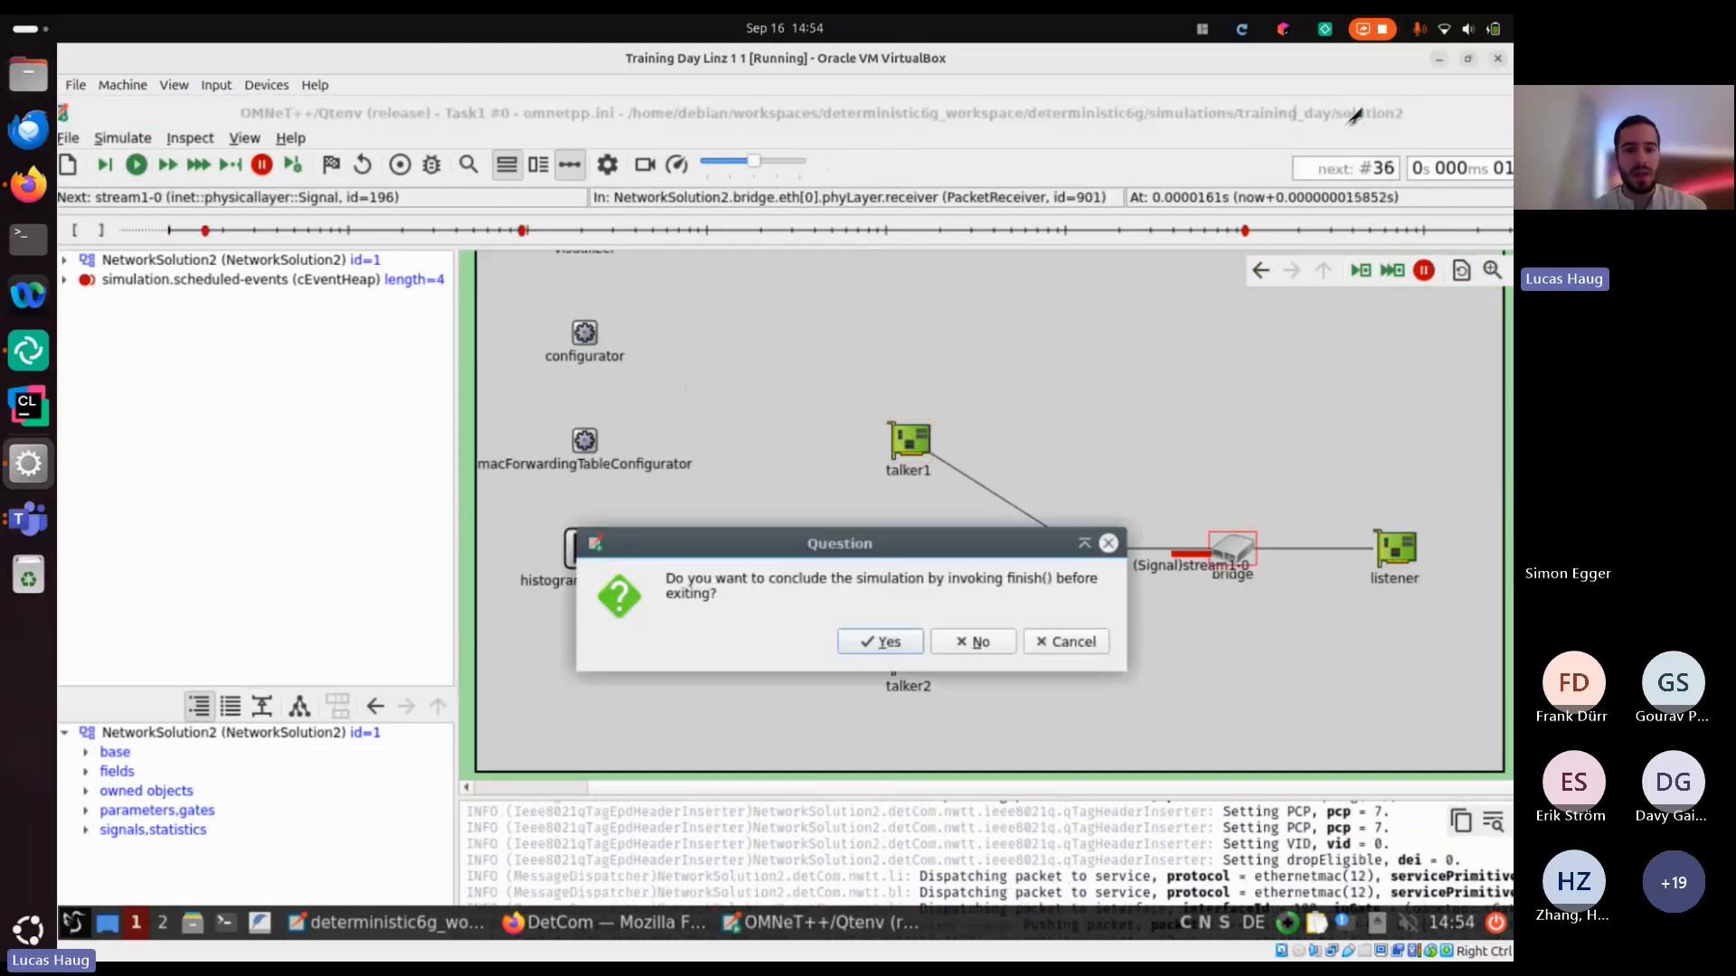
{"action": "left_click", "coordinate": [974, 642]}
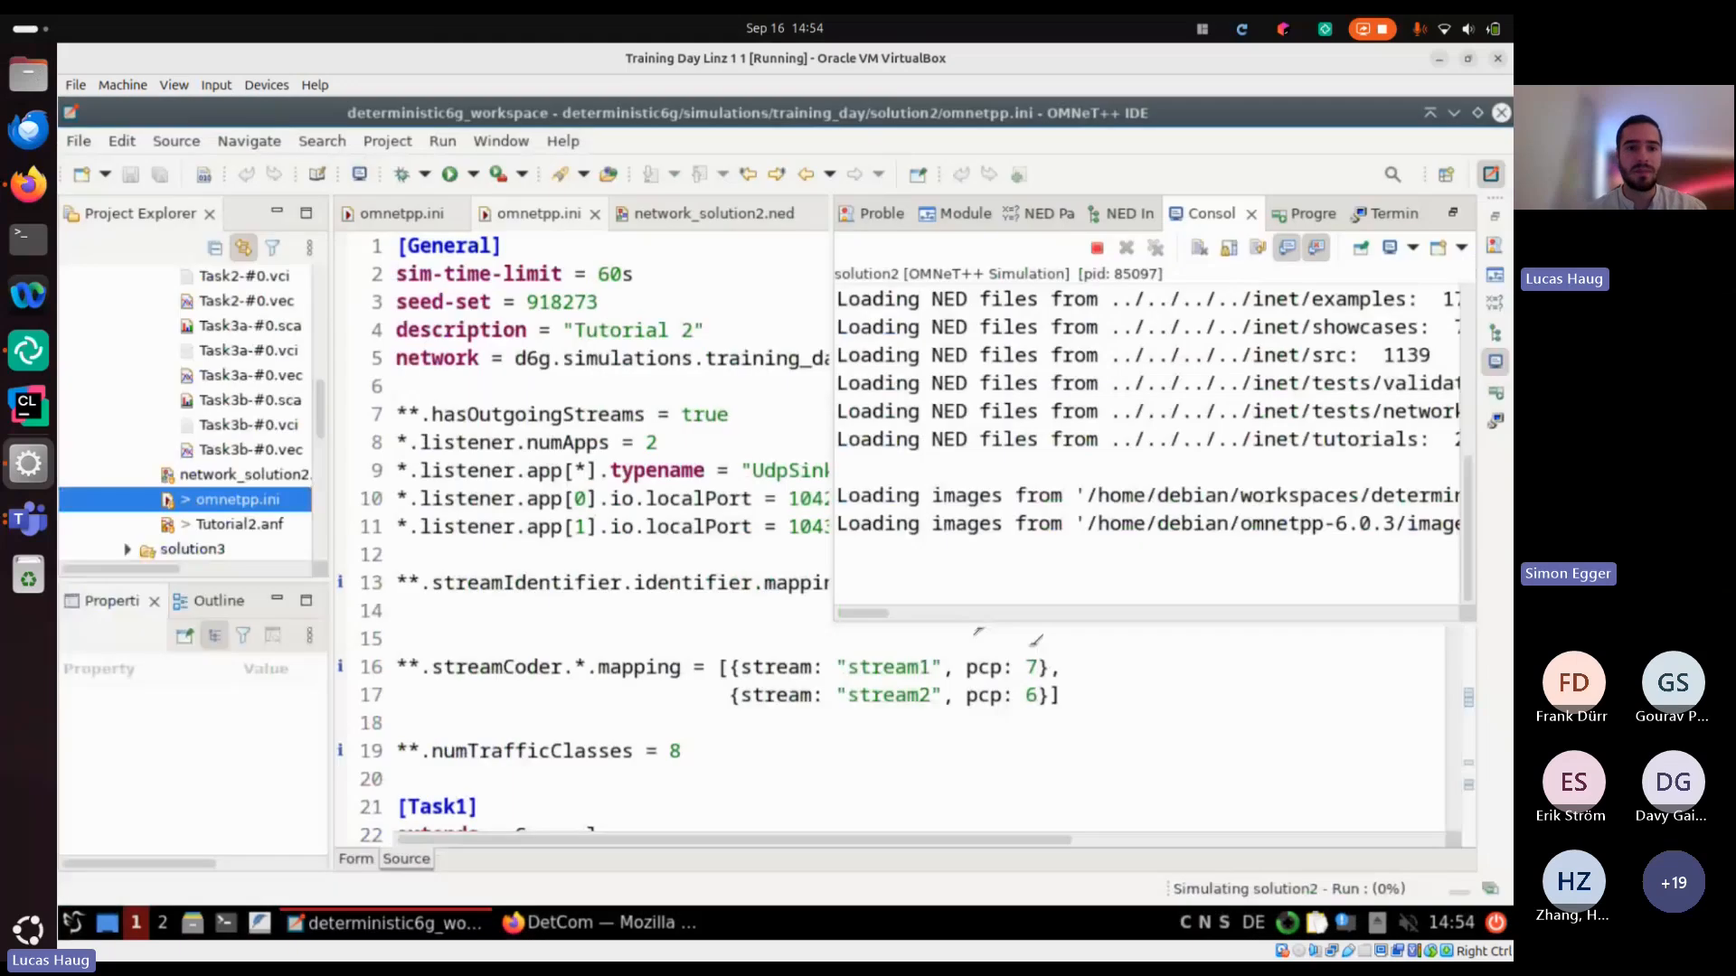
Relaunch the solution2 simulation with the Task1 configuration, run it to the end in express mode, and close the simulation window
{"action": "left_click", "coordinate": [449, 175]}
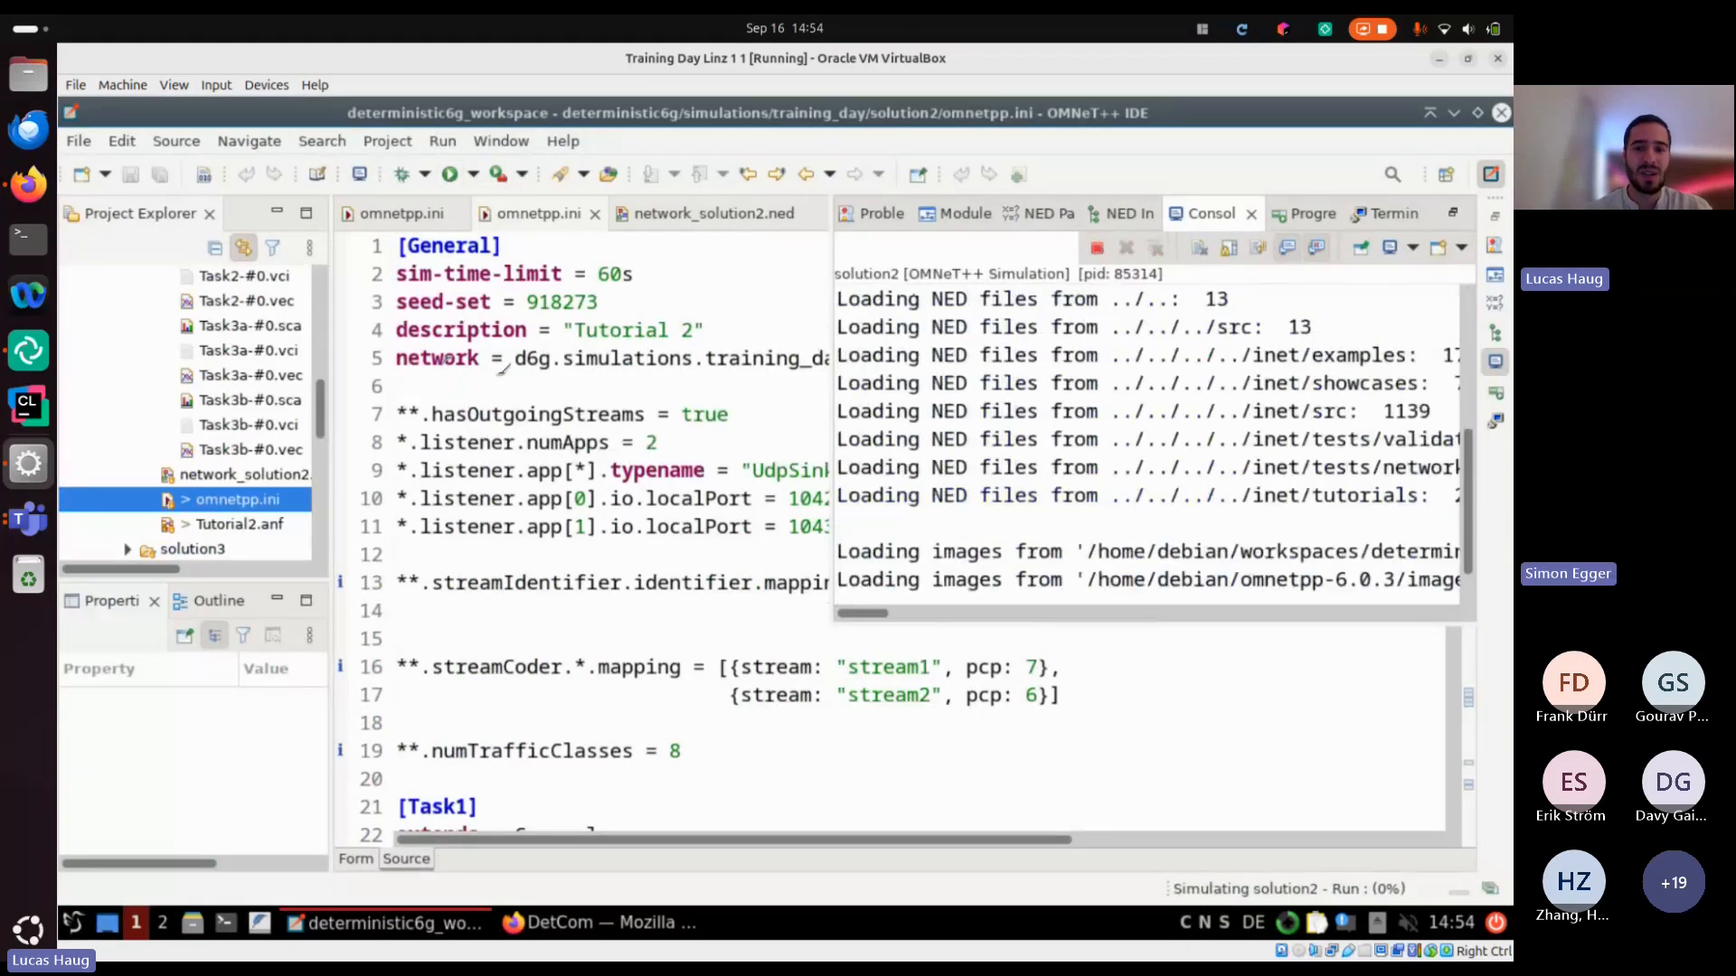
{"action": "key", "text": "Return"}
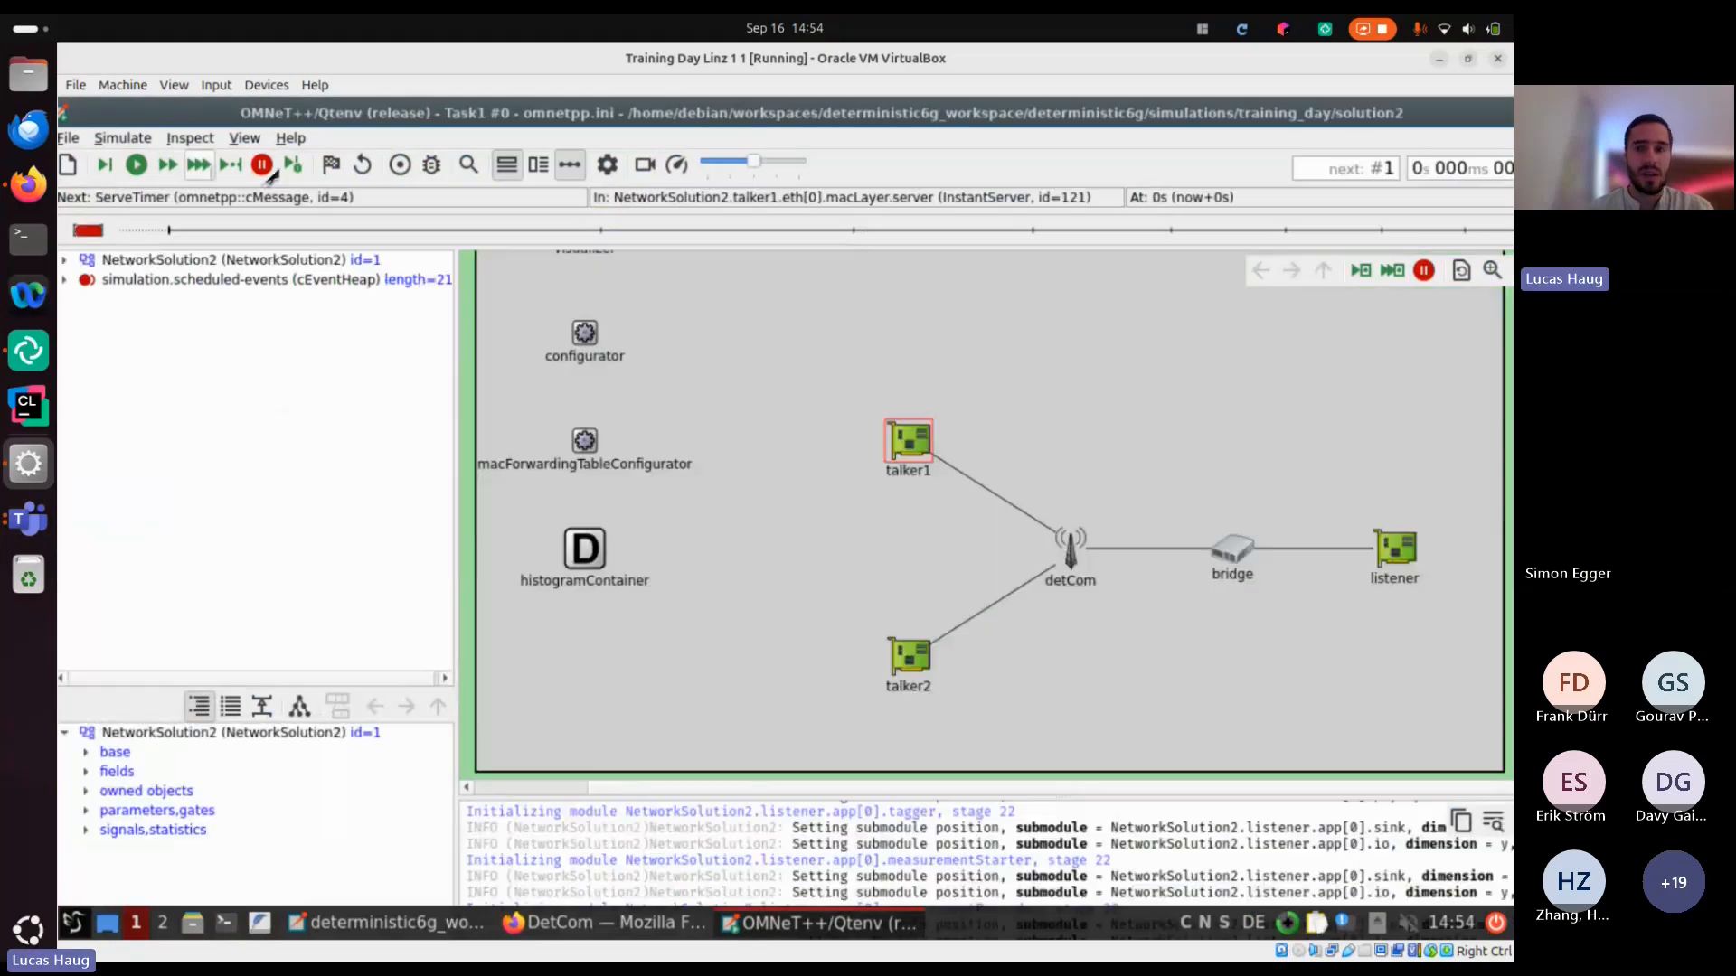
{"action": "left_click", "coordinate": [198, 165]}
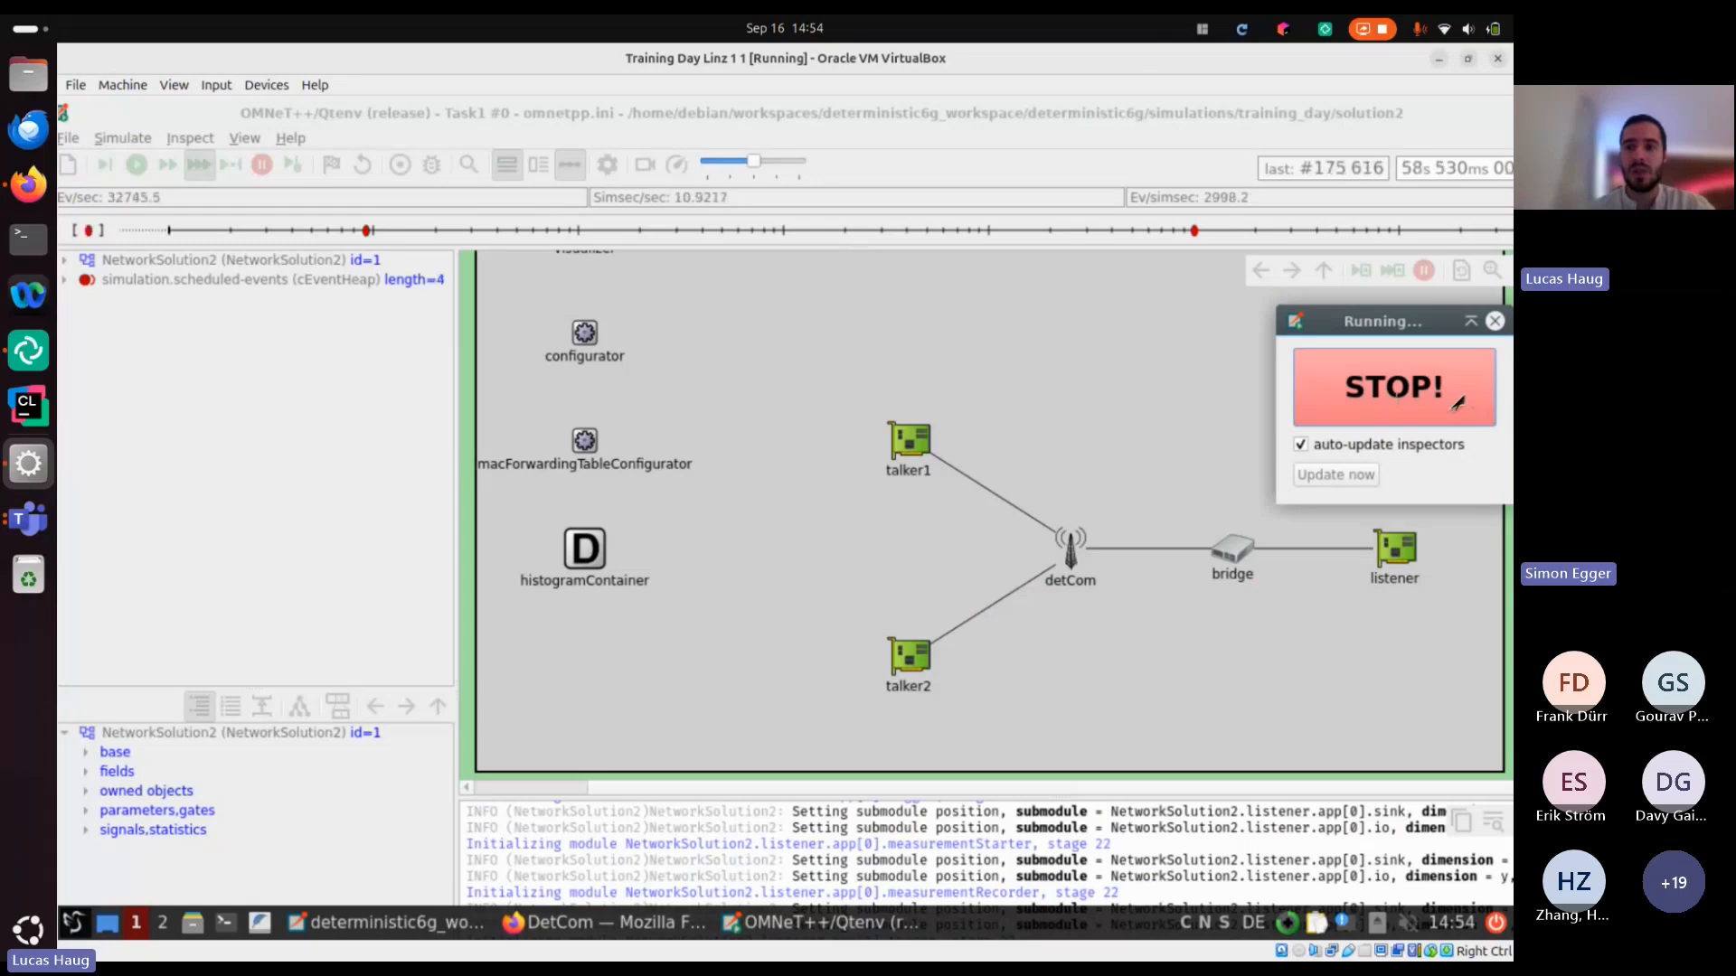
{"action": "left_click", "coordinate": [1501, 114]}
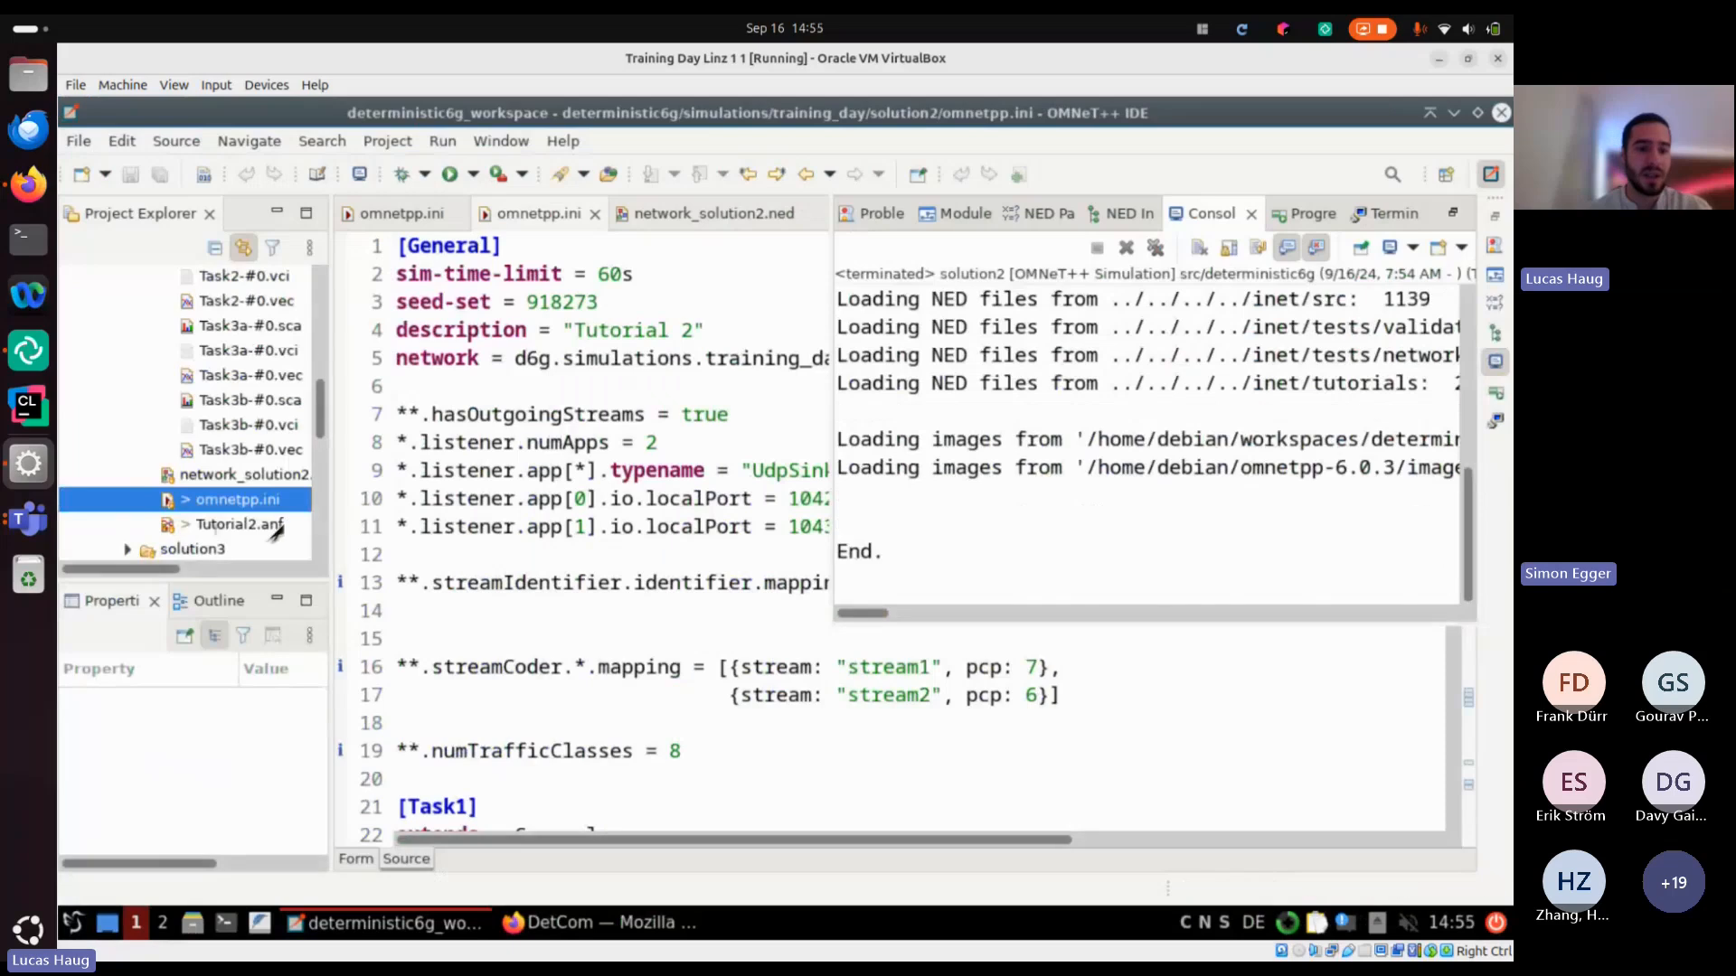
Open solution2's Tutorial2.anf and filter its result data by the name meanBitLifeTimePerPacket:vector
{"action": "double_click", "coordinate": [273, 526]}
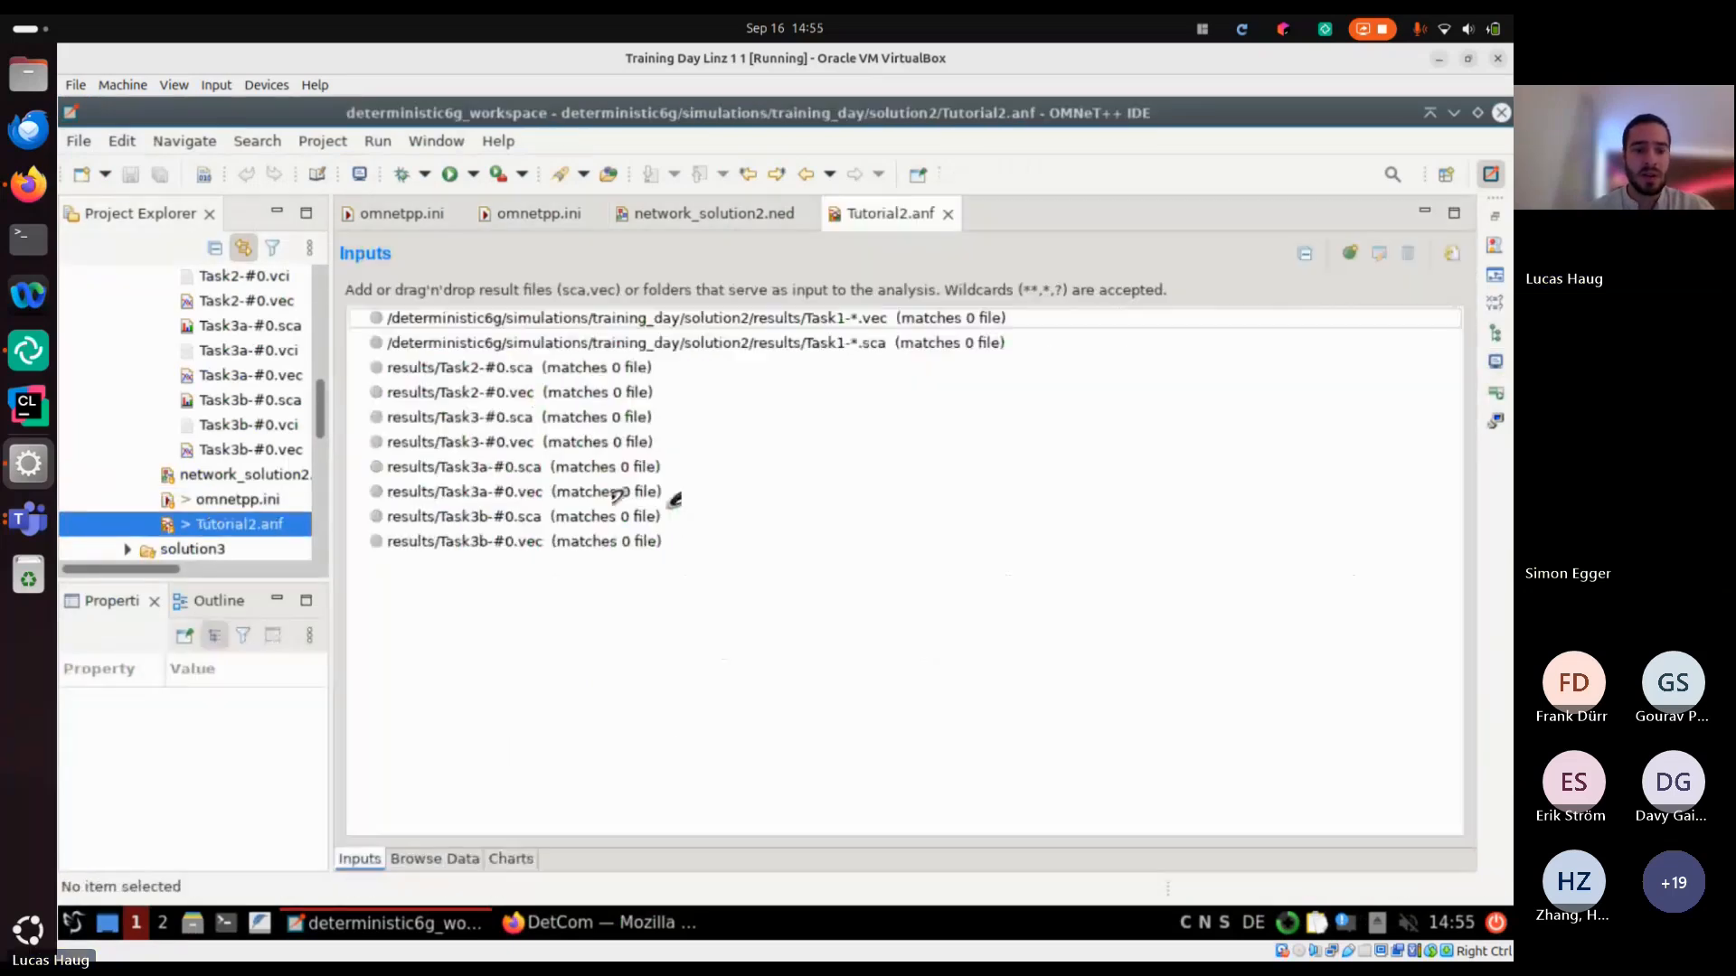
{"action": "left_click", "coordinate": [434, 858]}
{"action": "left_click", "coordinate": [1298, 371]}
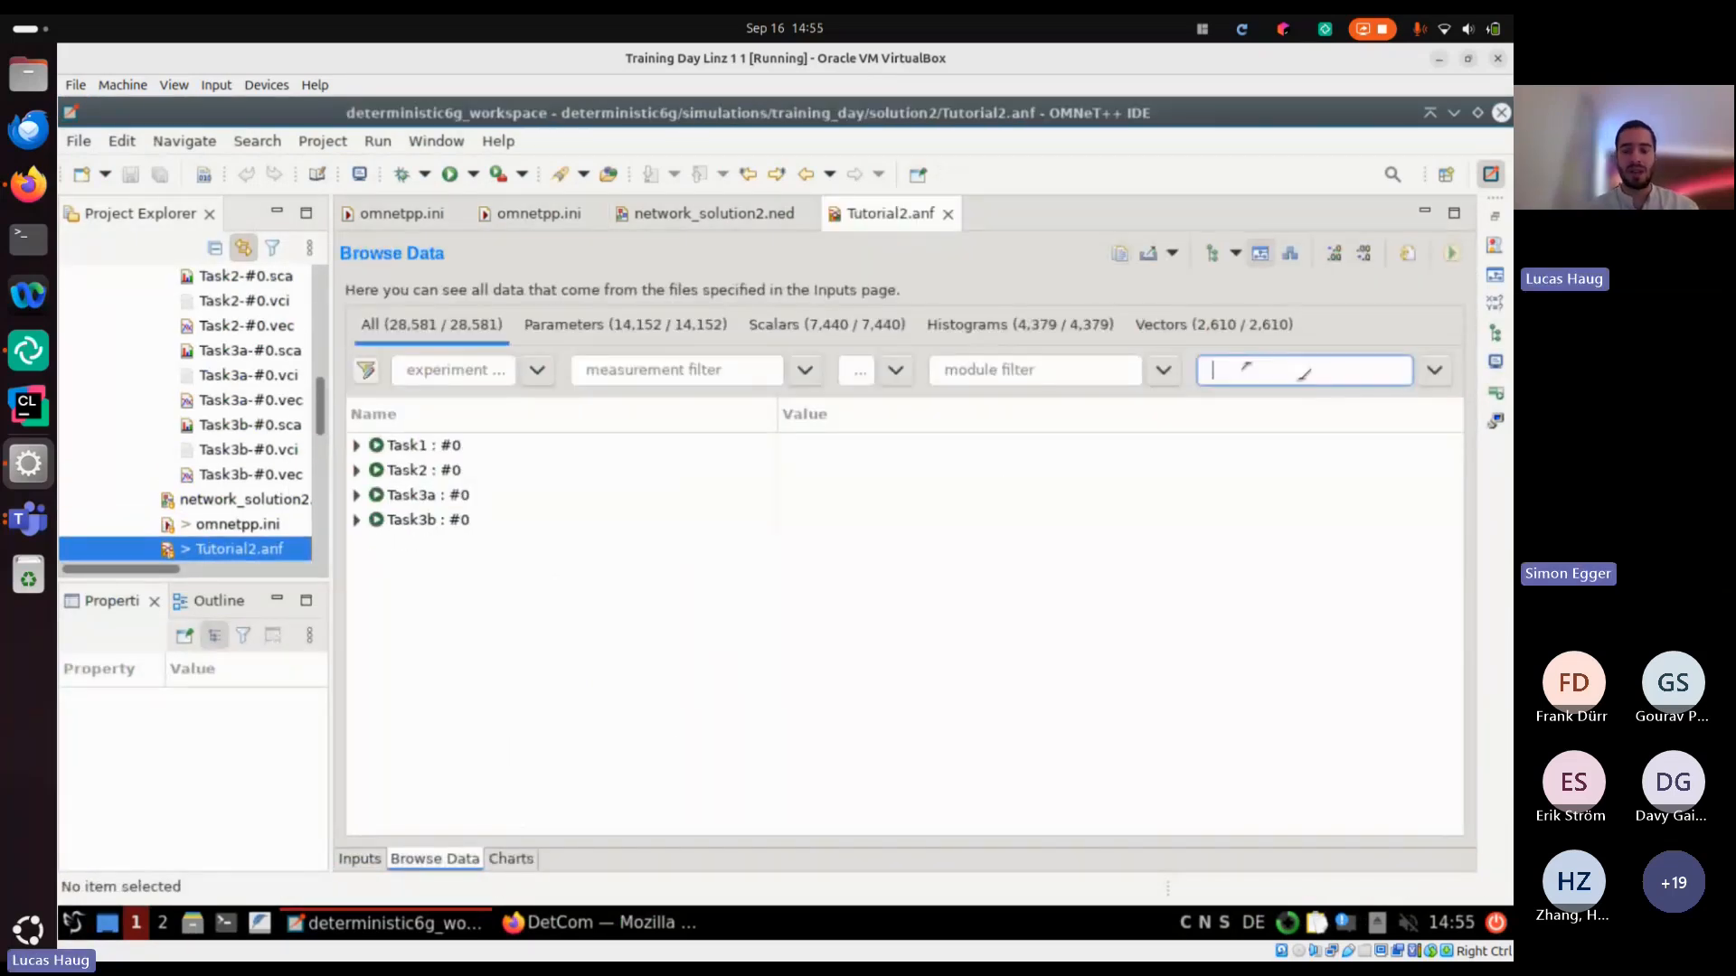
{"action": "type", "text": "me"}
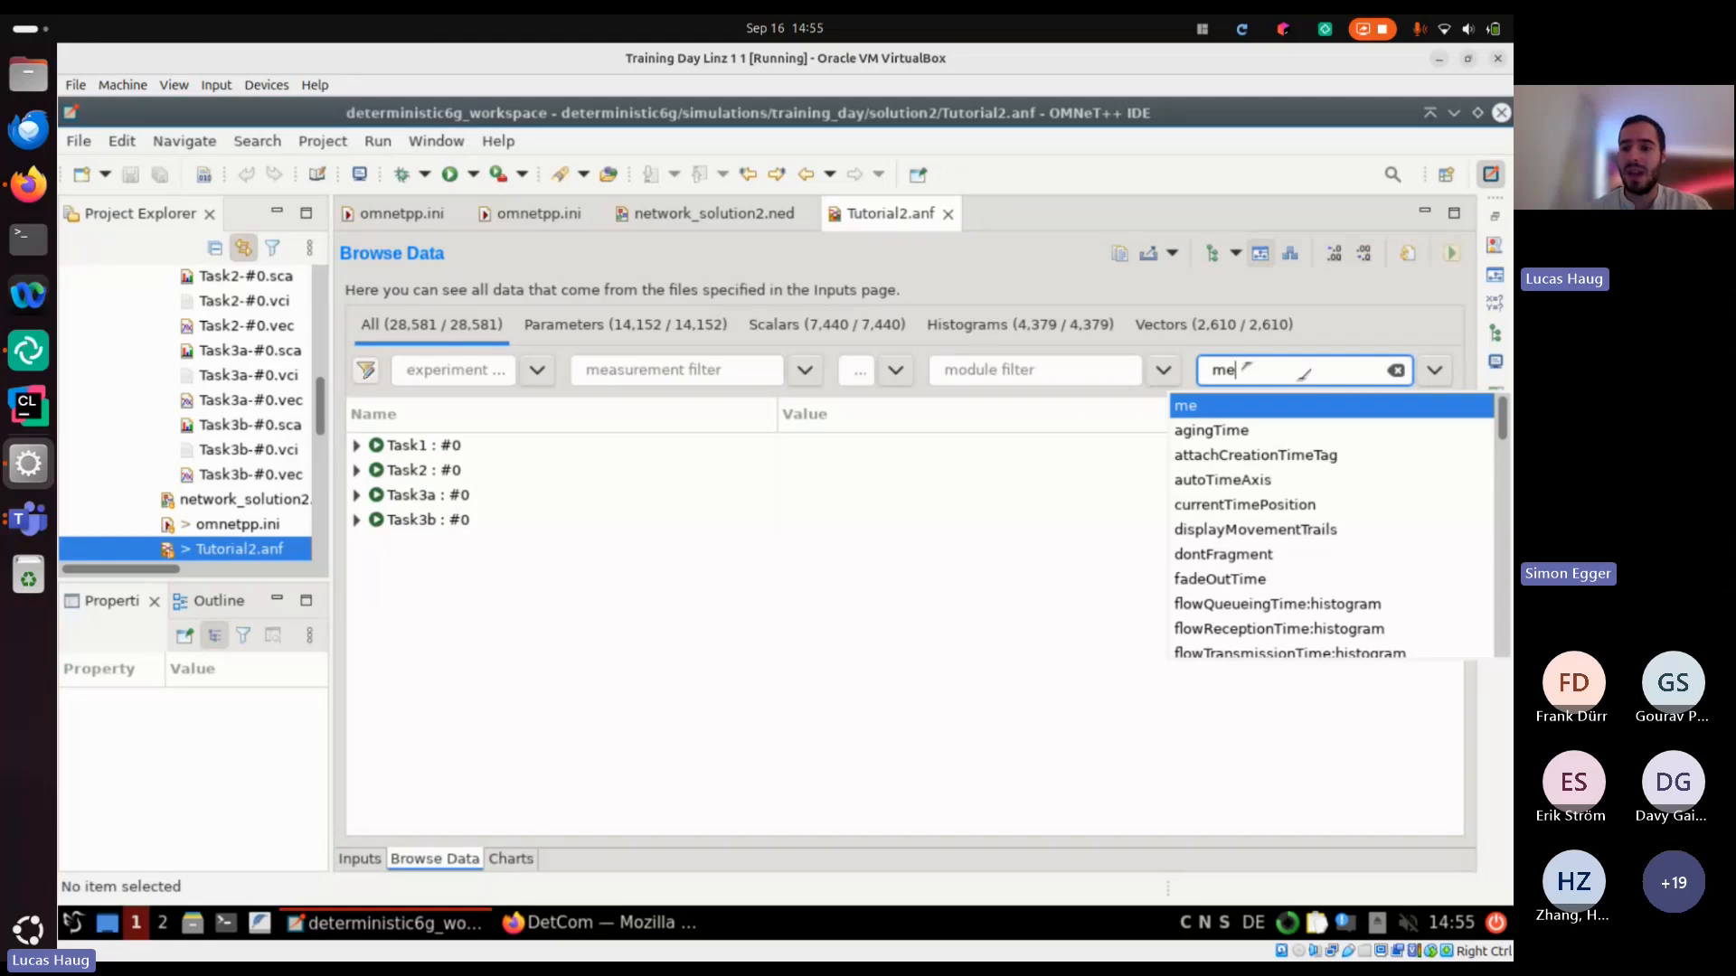
{"action": "type", "text": "an"}
{"action": "key", "text": "Down"}
{"action": "key", "text": "Down"}
{"action": "key", "text": "Return"}
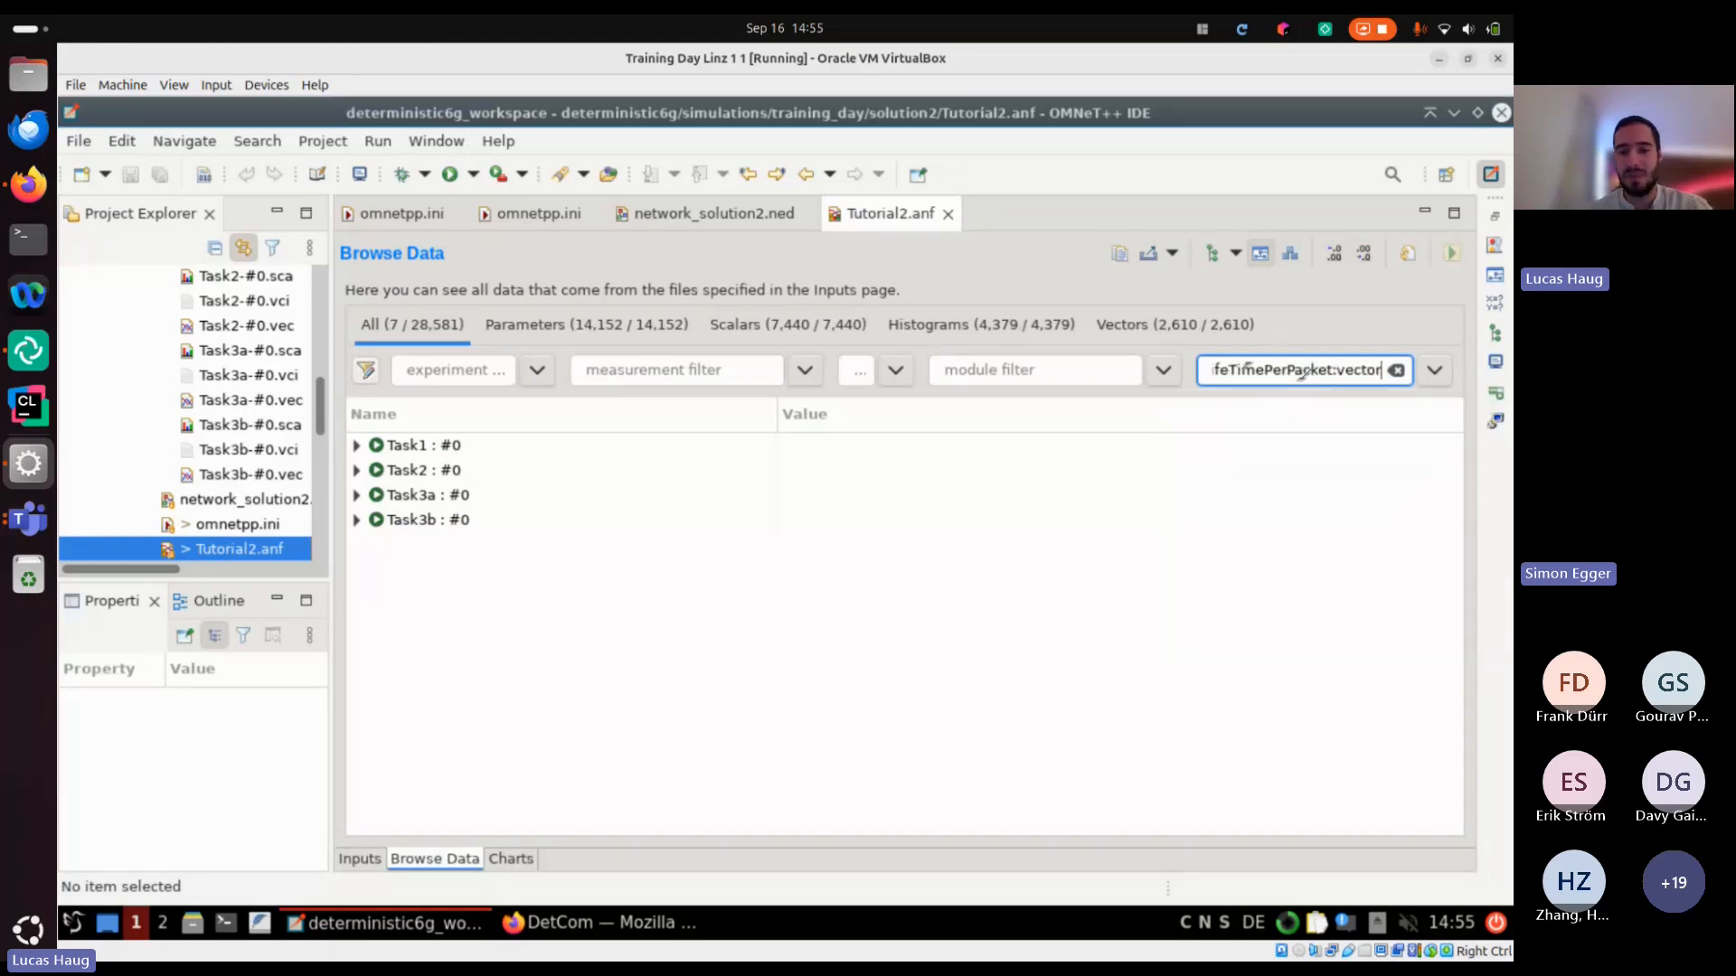
Plot the Task1 mean bit life time per packet vector of NetworkSolution2.listener.app[0].sink as a line chart
{"action": "double_click", "coordinate": [411, 447]}
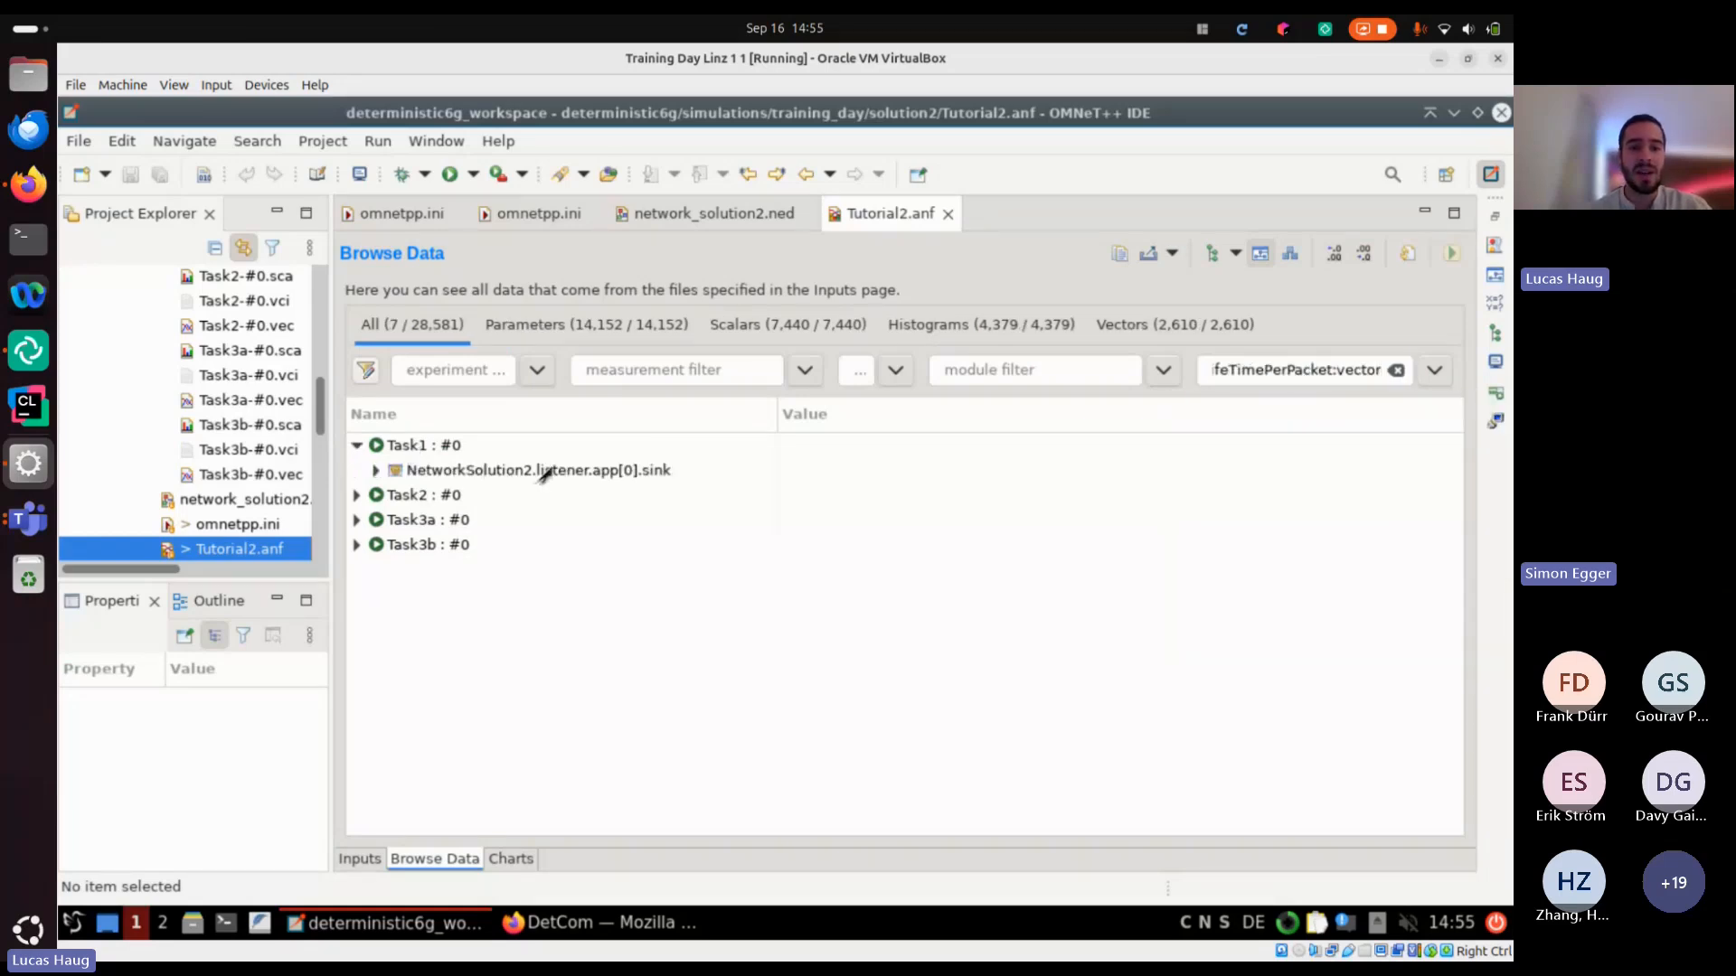
{"action": "double_click", "coordinate": [426, 471]}
{"action": "double_click", "coordinate": [533, 495]}
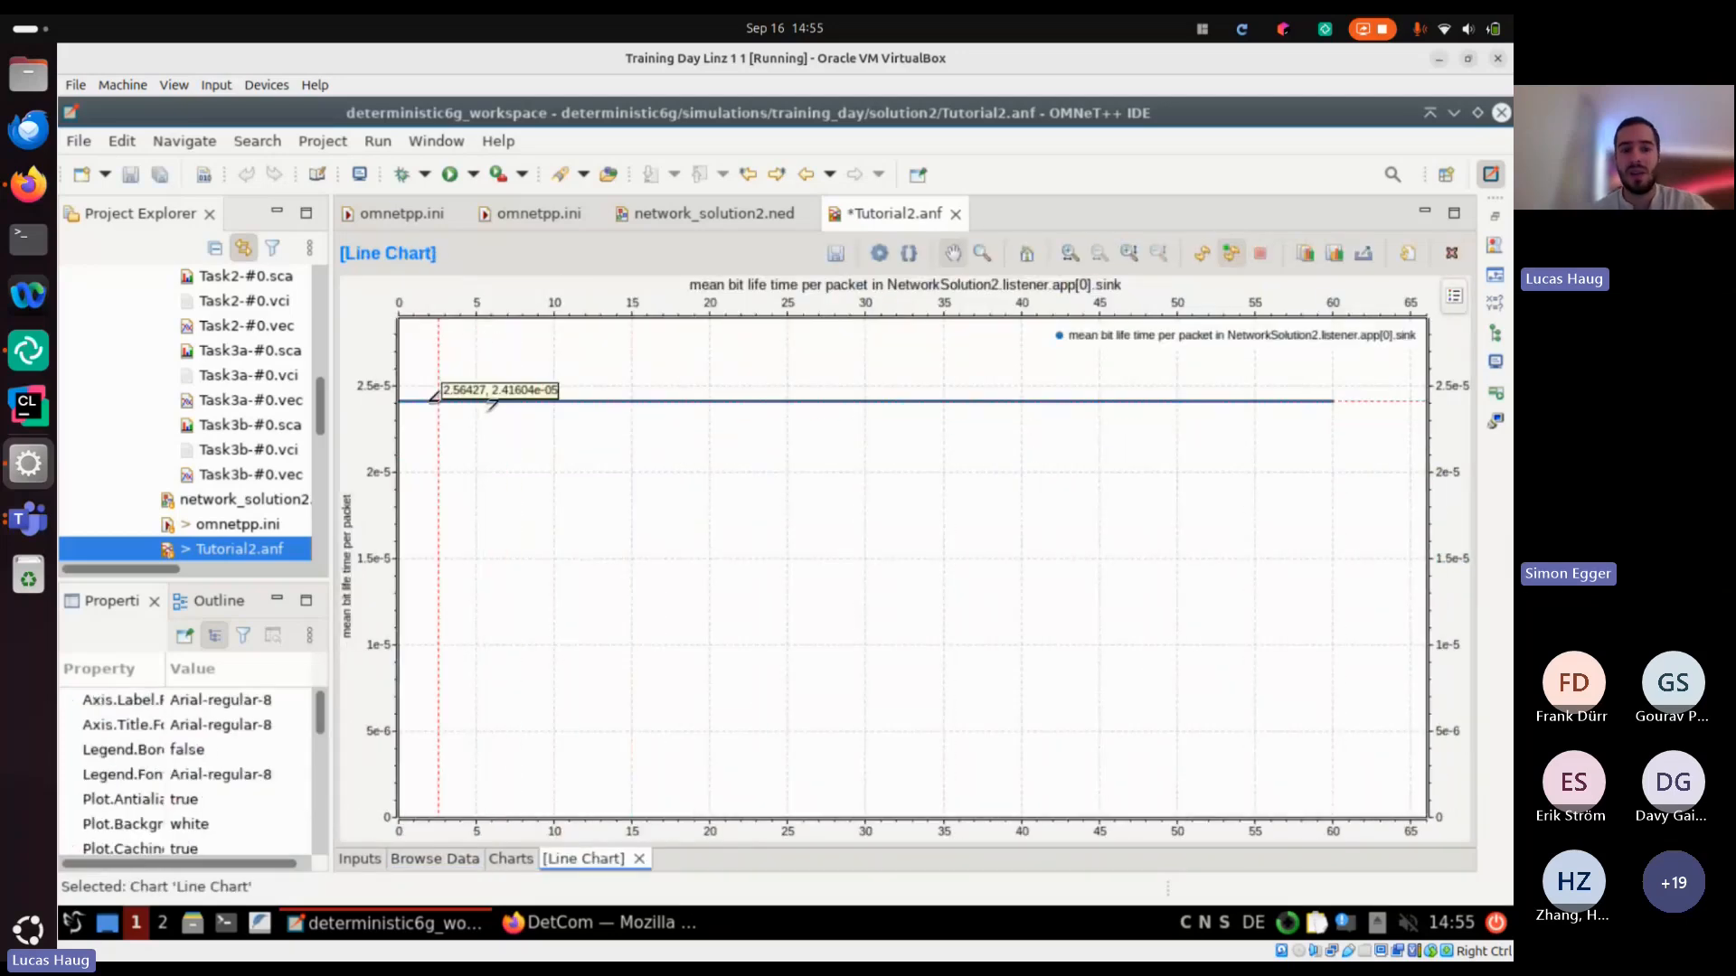
{"action": "mouse_move", "coordinate": [525, 396]}
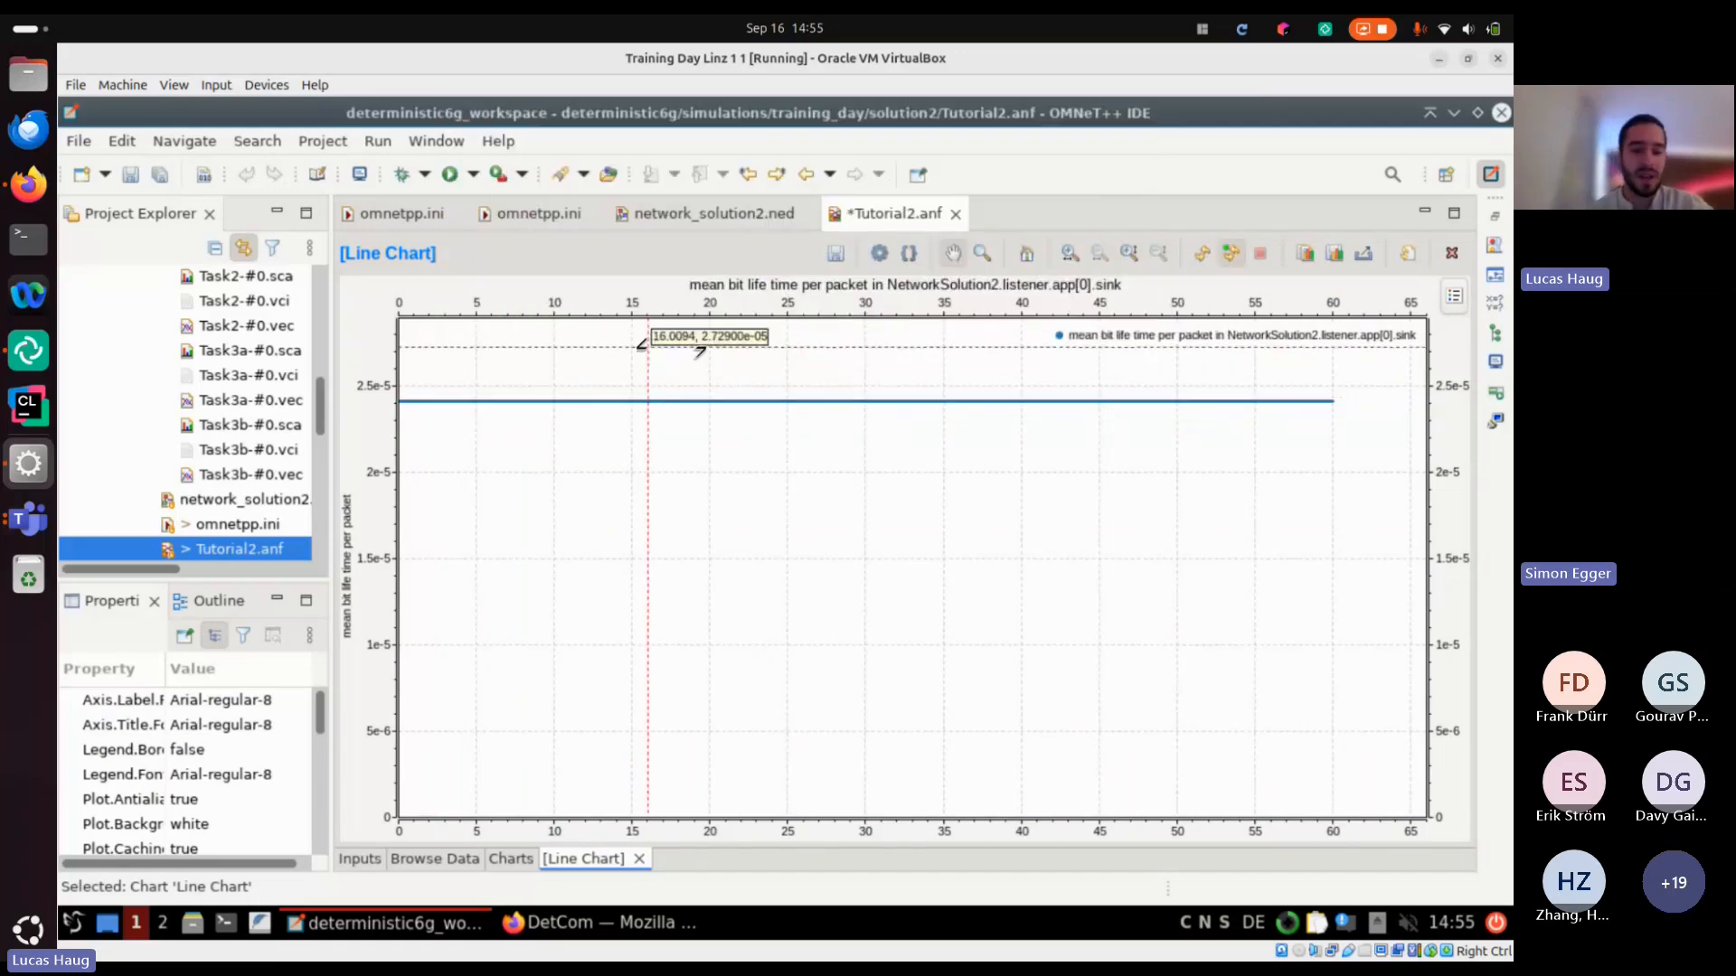
Switch to tutorial2b-simulation.pdf, read the Task 2 slide on setting up the 6GDetCom node, and minimize that window
{"action": "left_click", "coordinate": [624, 921]}
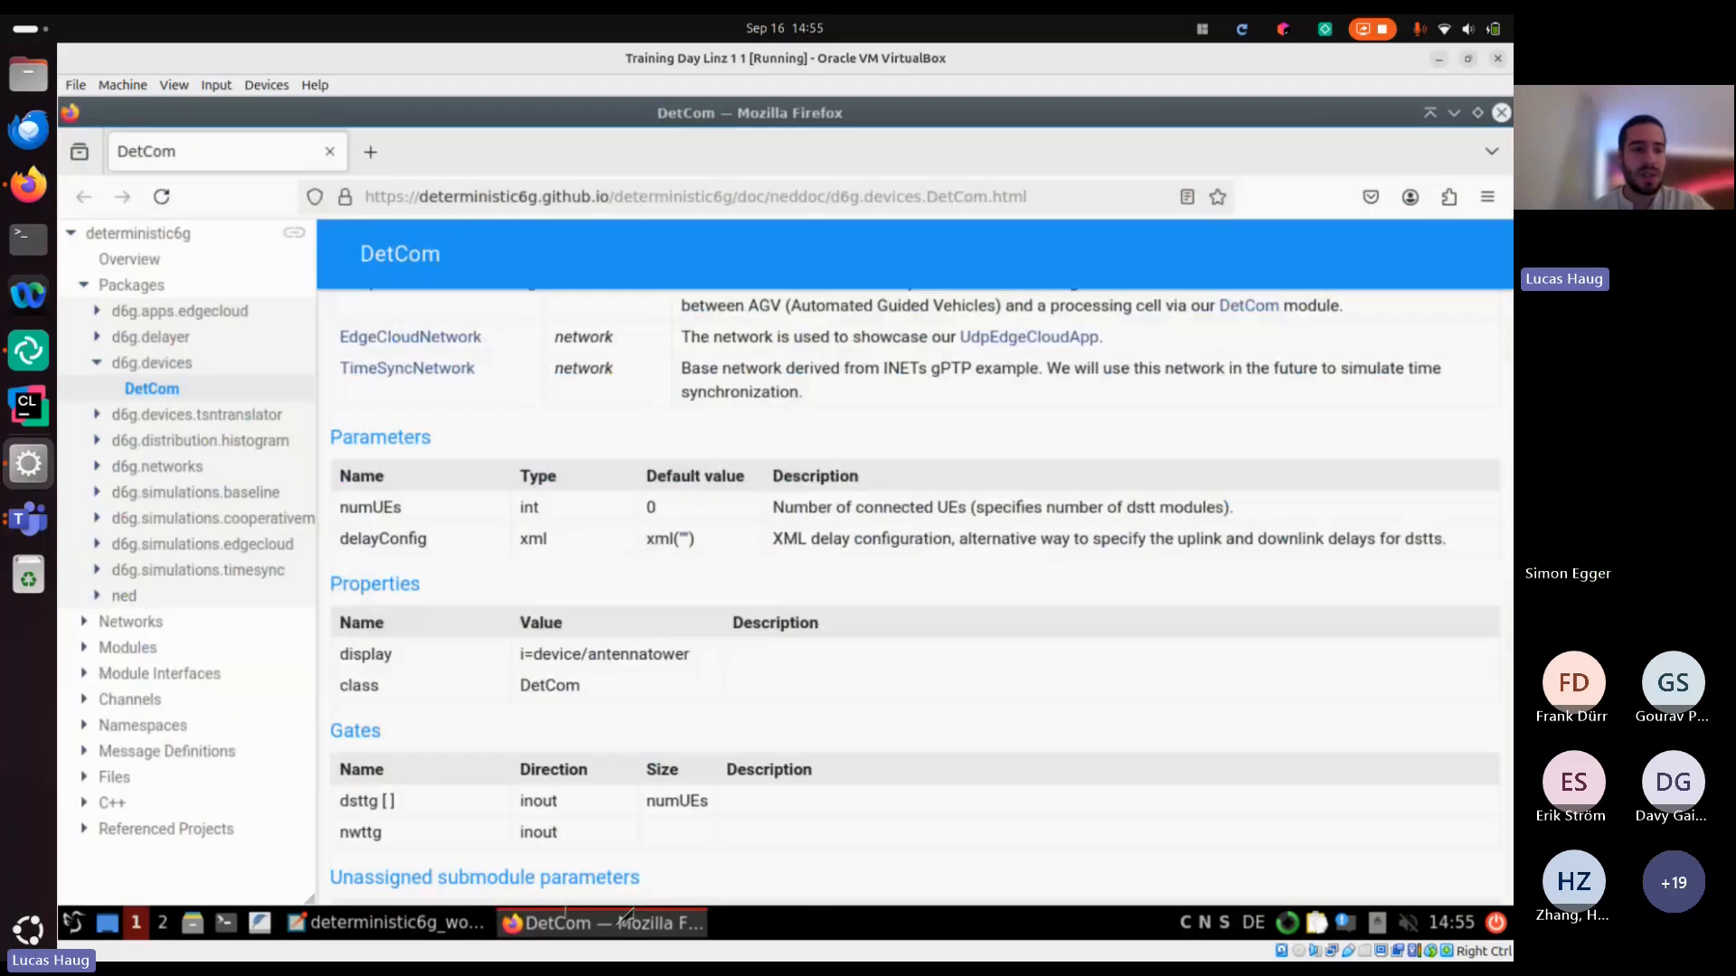
{"action": "key", "text": "alt+Tab"}
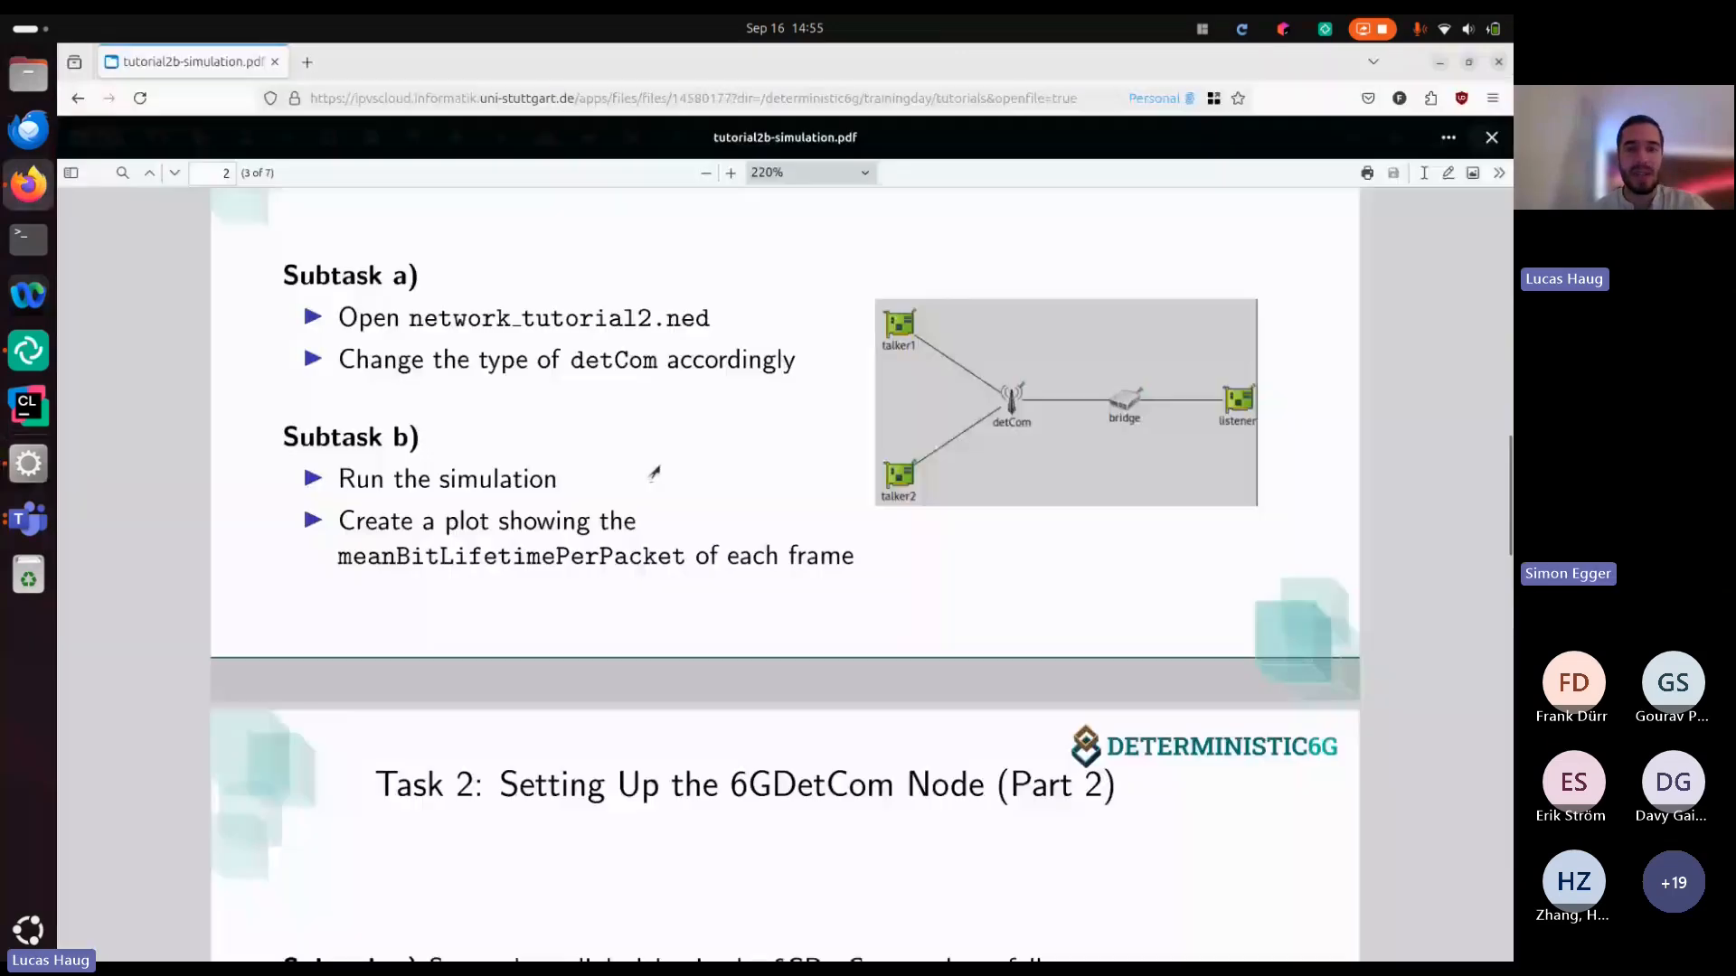
{"action": "scroll", "coordinate": [653, 473], "scroll_direction": "down", "scroll_amount": 5}
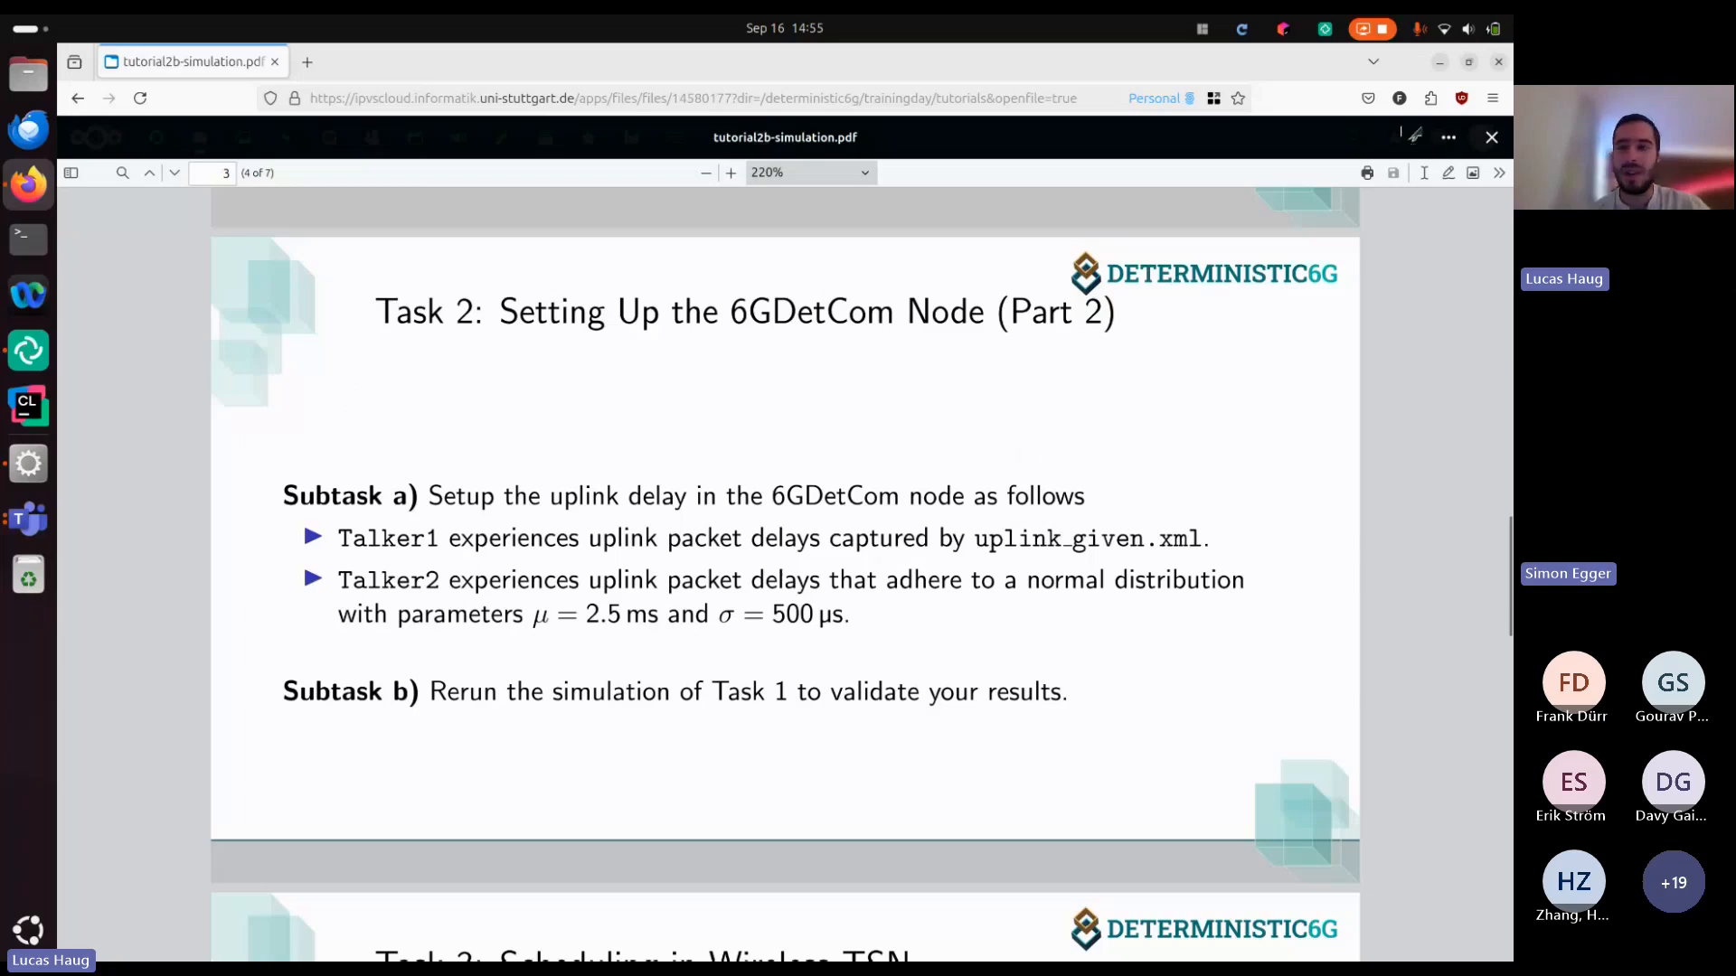
{"action": "left_click", "coordinate": [1441, 63]}
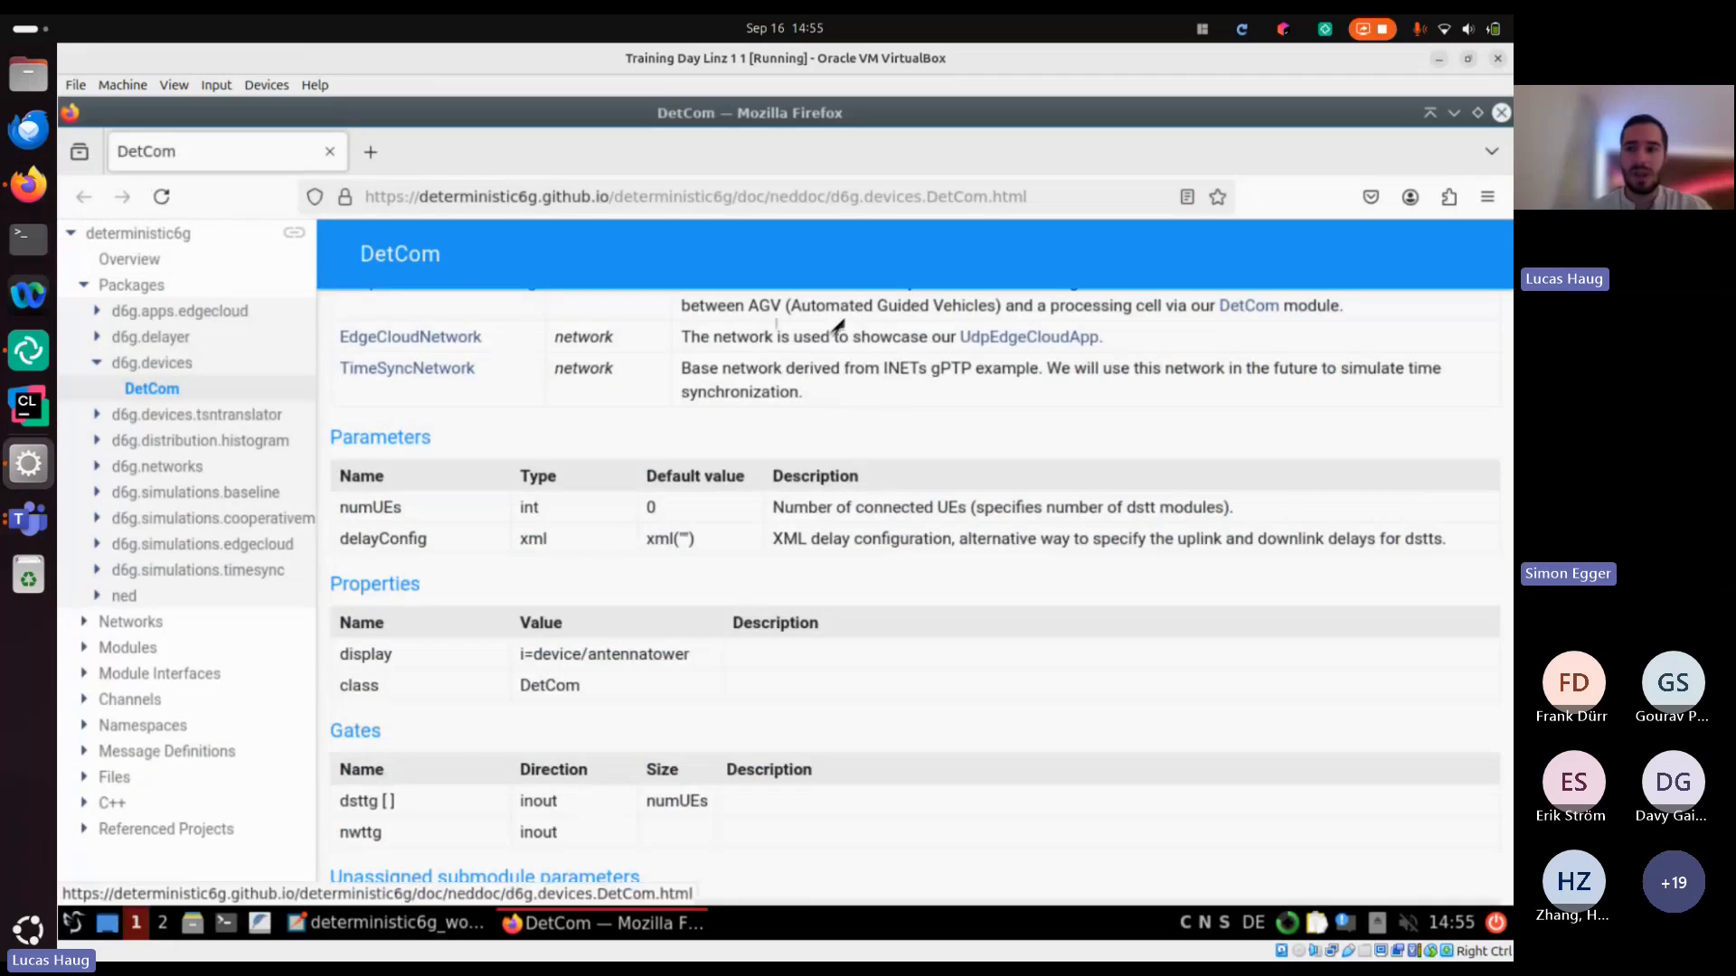
Return to solution2's omnetpp.ini in the IDE and read the Task2 section with the Task 2a instructions and uplink delay lines
{"action": "left_click", "coordinate": [1492, 151]}
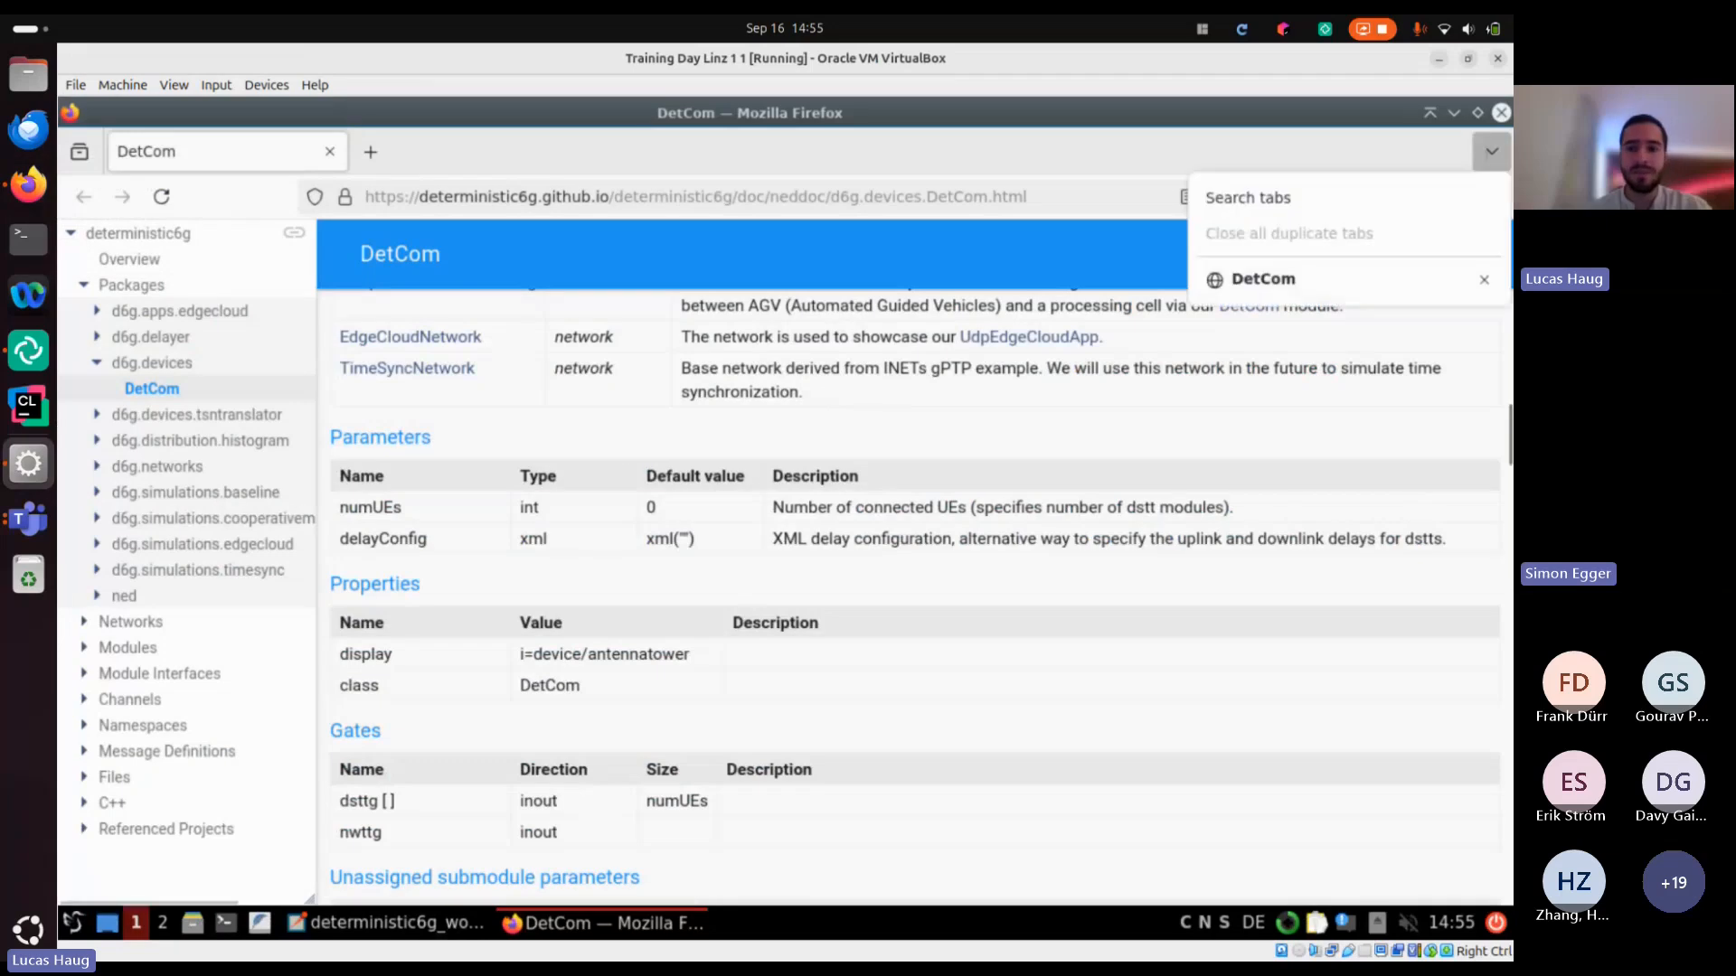
{"action": "left_click", "coordinate": [1497, 114]}
{"action": "left_click", "coordinate": [582, 218]}
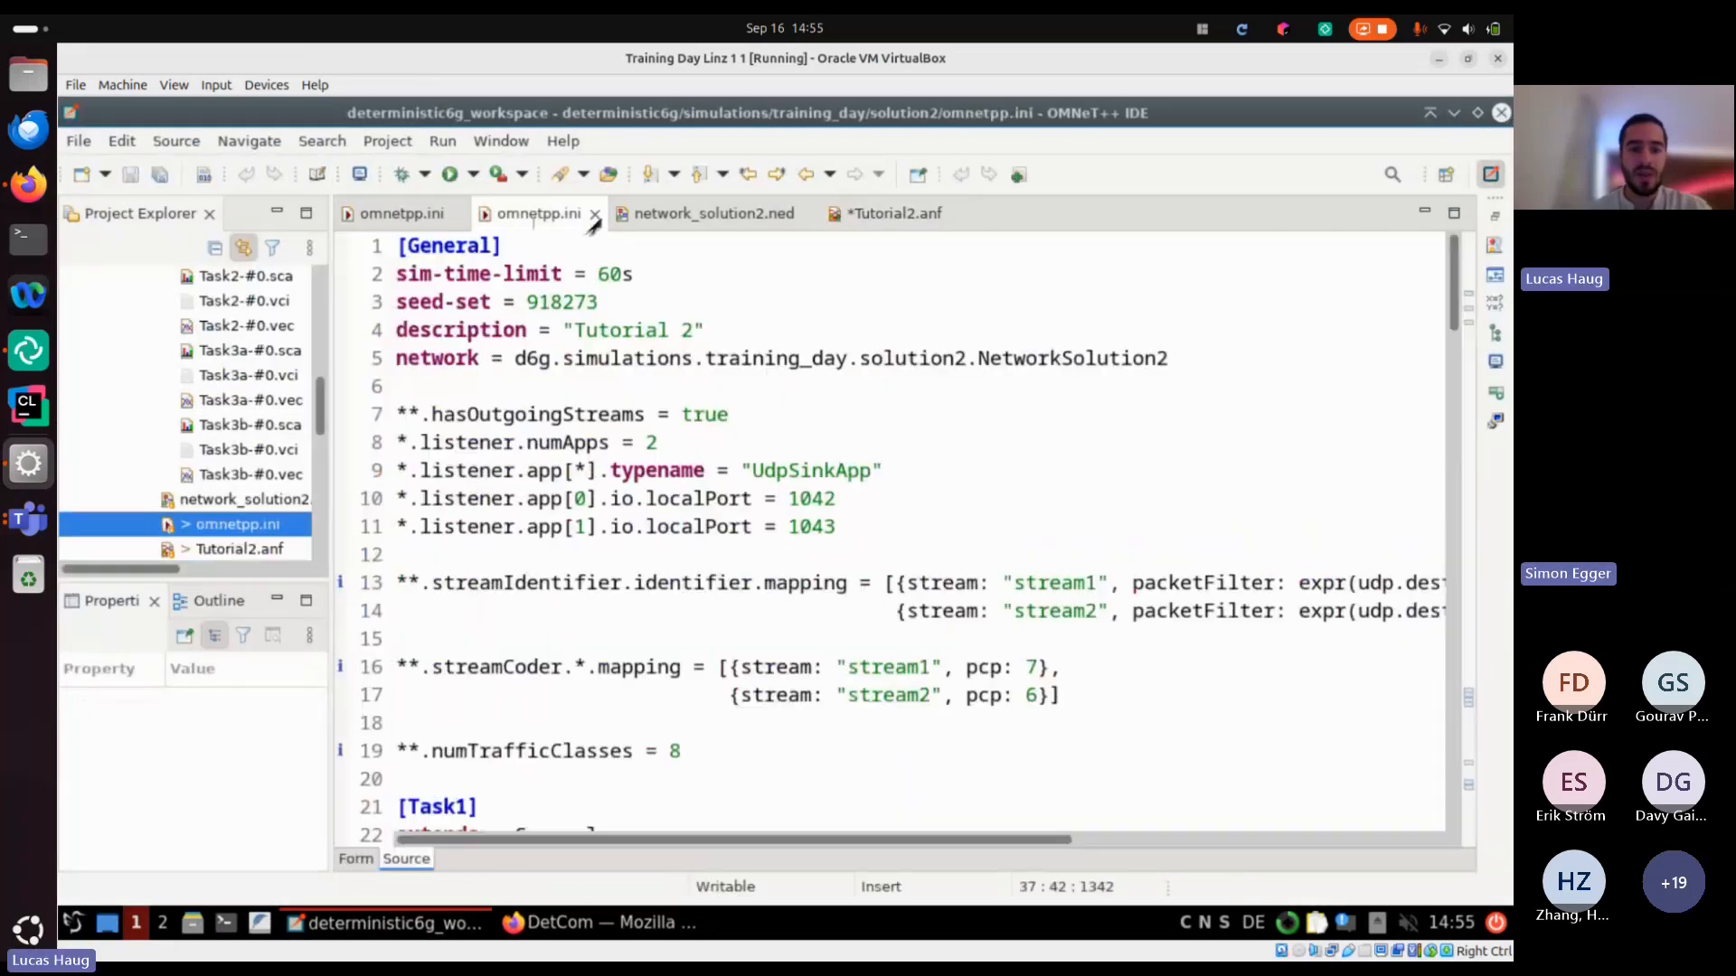
{"action": "scroll", "coordinate": [669, 523], "scroll_direction": "down", "scroll_amount": 3}
{"action": "scroll", "coordinate": [669, 522], "scroll_direction": "down", "scroll_amount": 2}
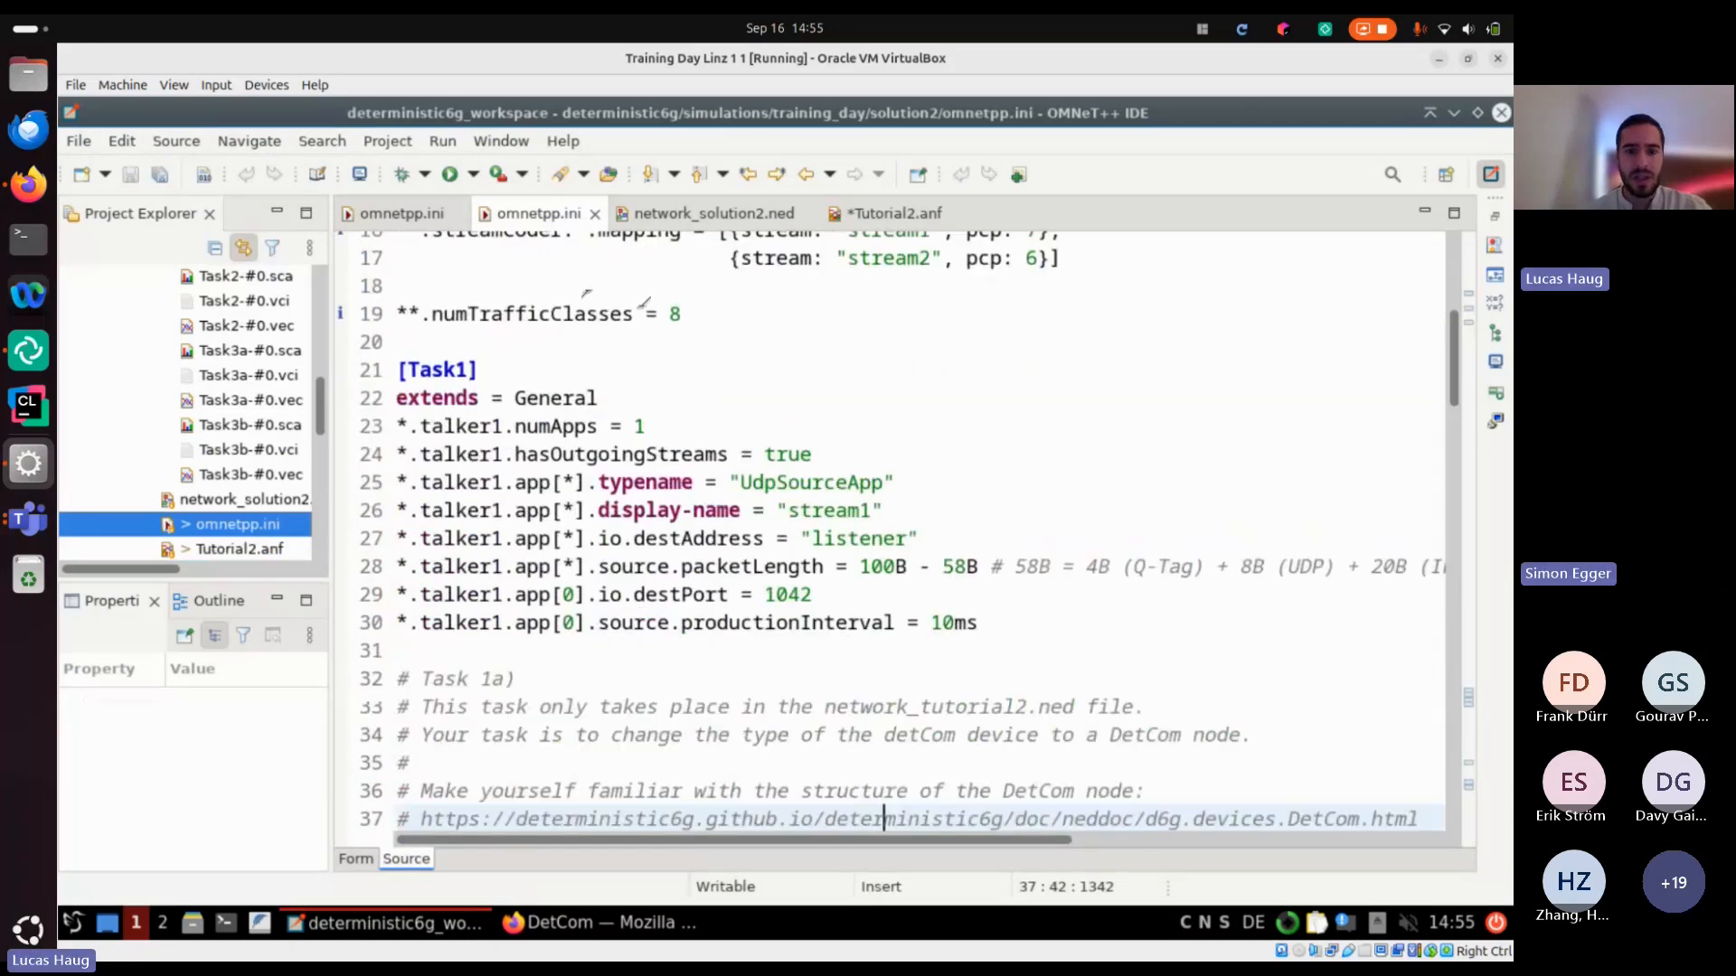
{"action": "scroll", "coordinate": [643, 303], "scroll_direction": "up", "scroll_amount": 5}
{"action": "scroll", "coordinate": [644, 303], "scroll_direction": "down", "scroll_amount": 14}
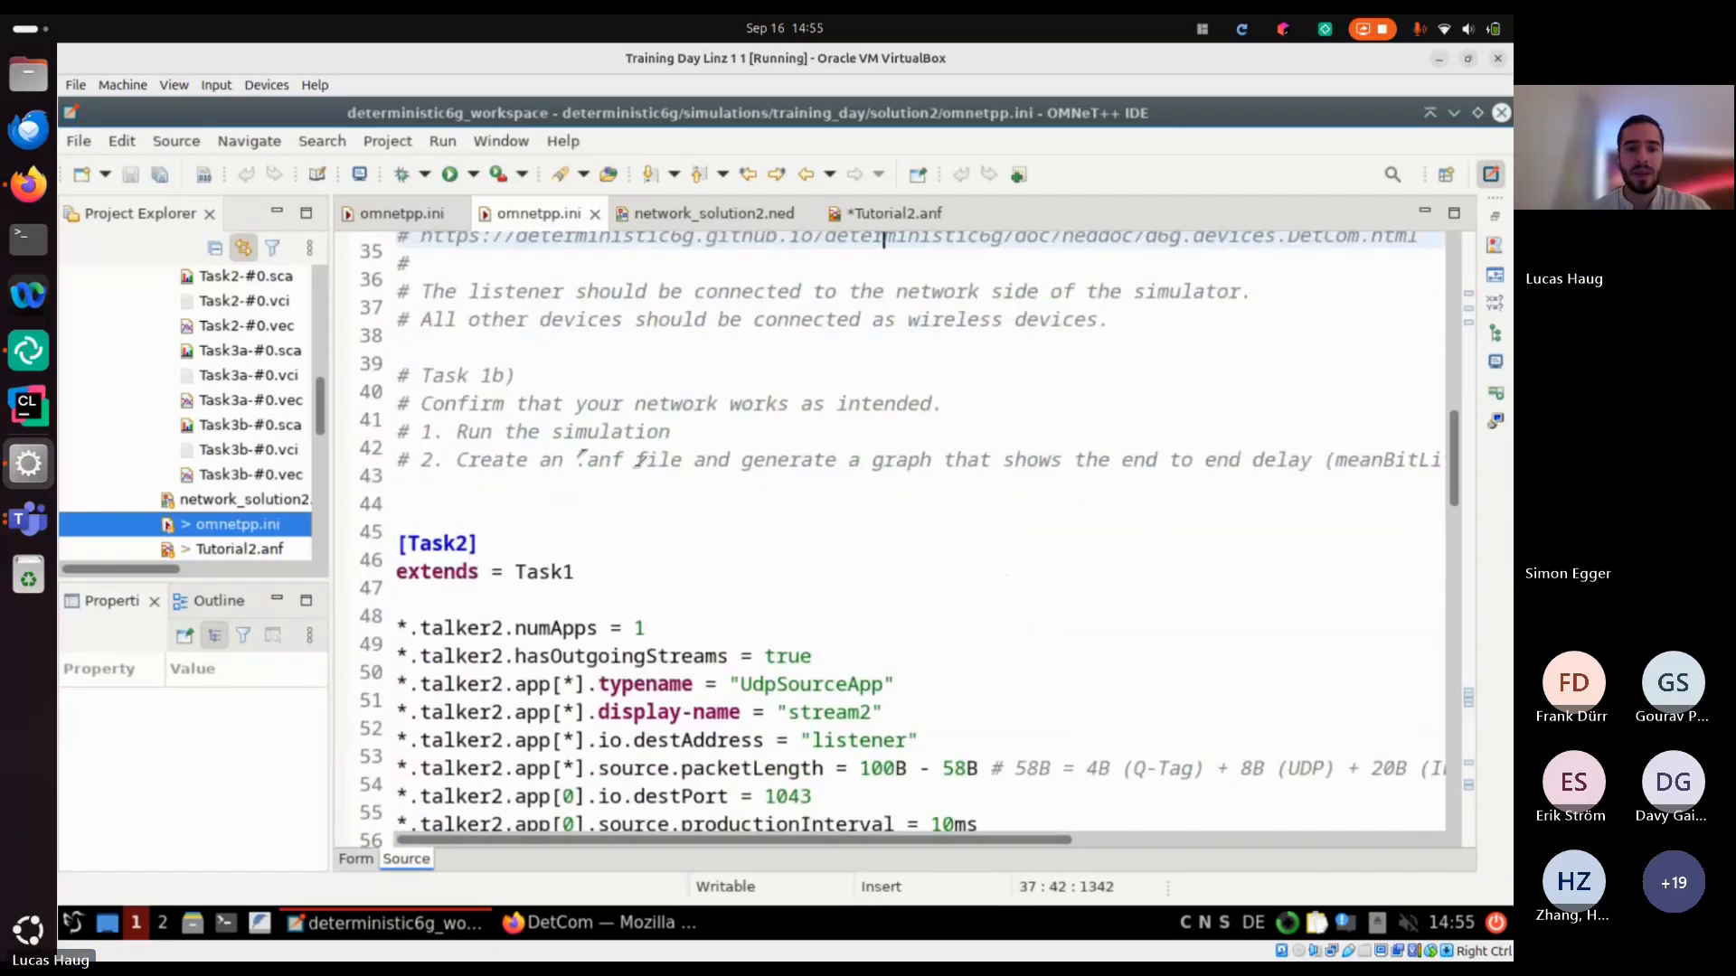
{"action": "scroll", "coordinate": [642, 464], "scroll_direction": "down", "scroll_amount": 3}
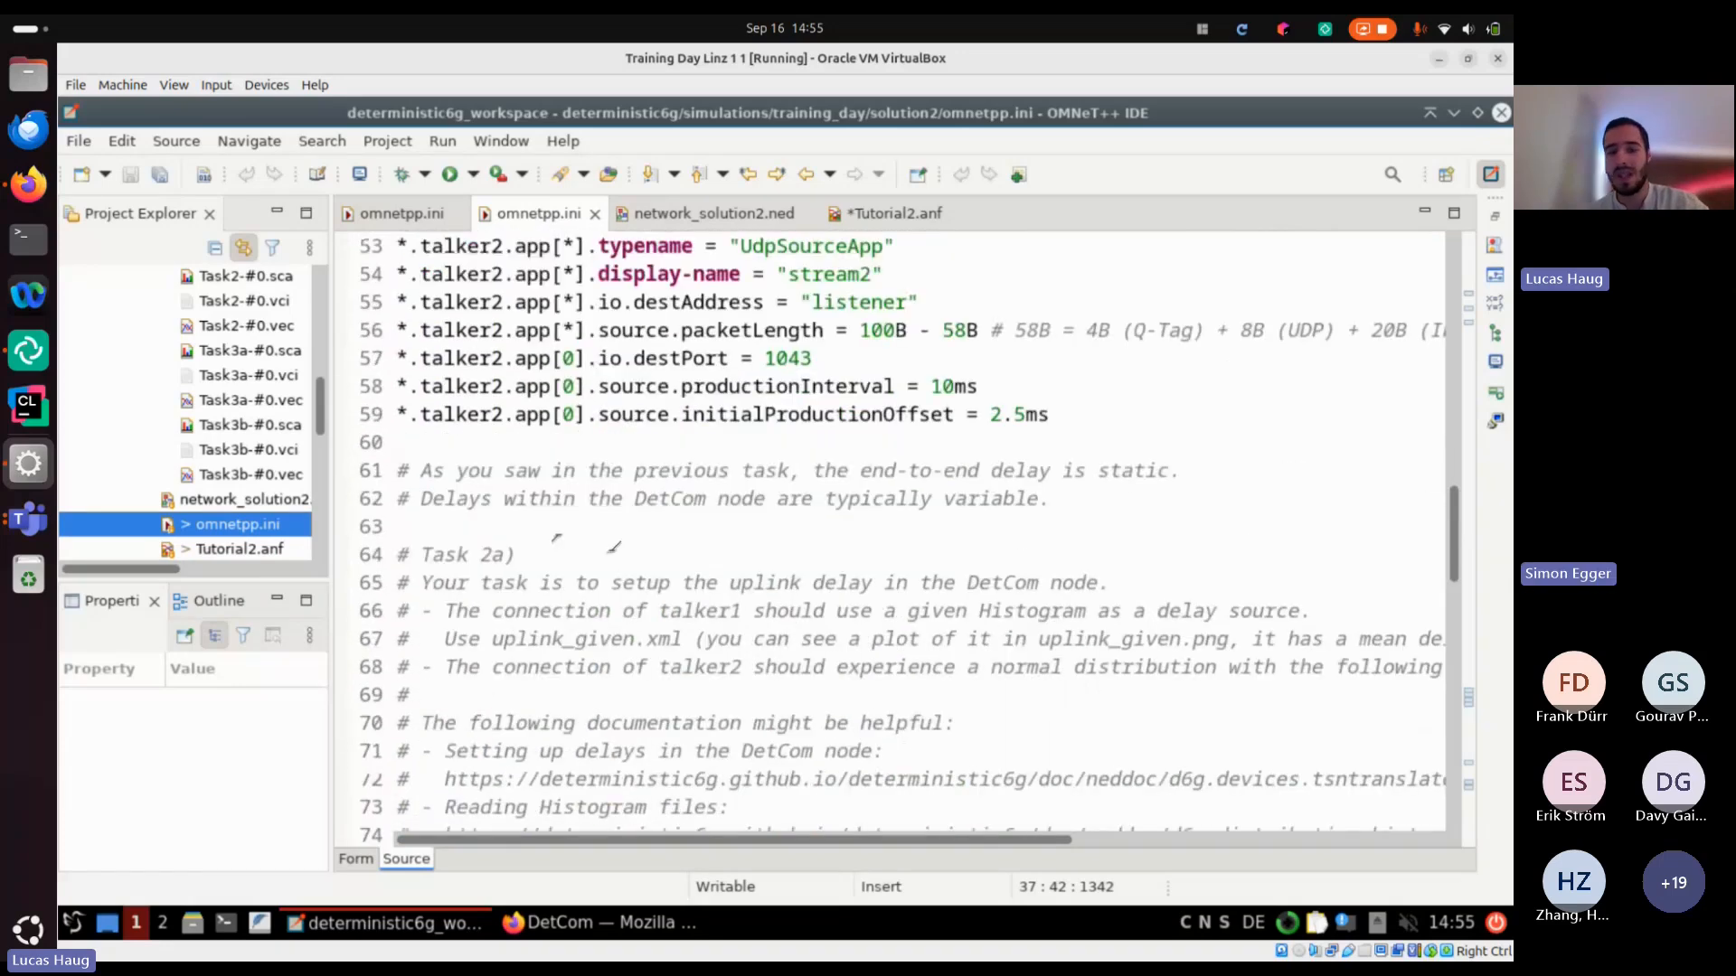
{"action": "scroll", "coordinate": [613, 547], "scroll_direction": "down", "scroll_amount": 1}
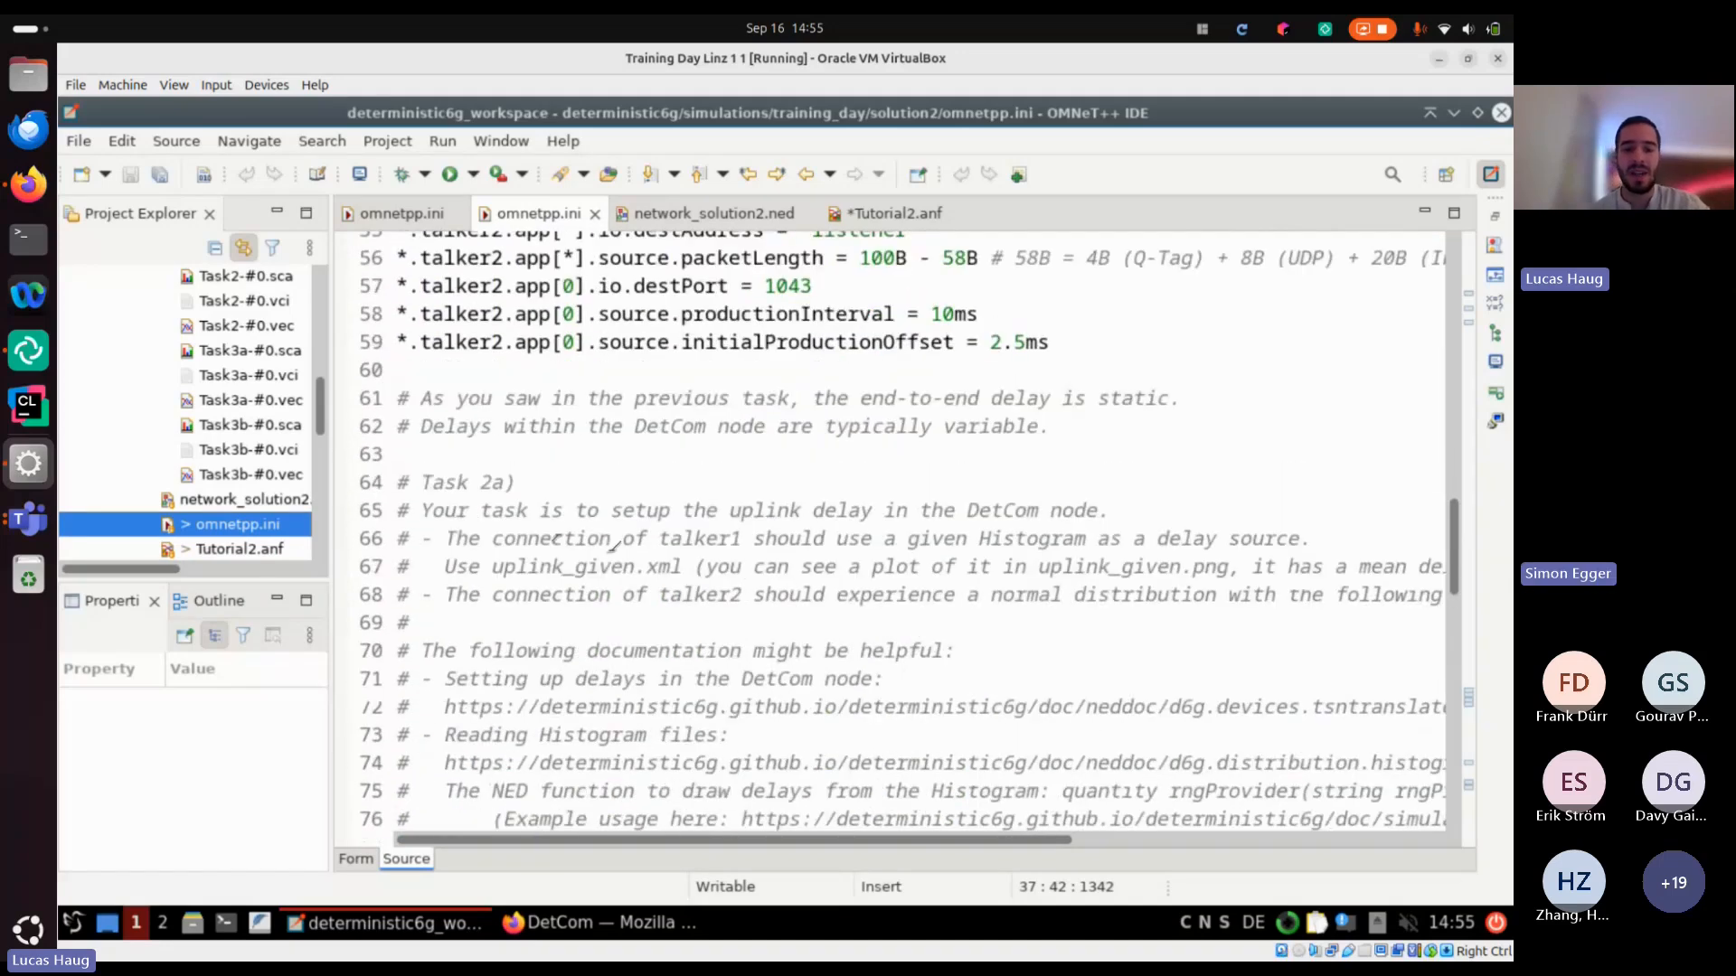
{"action": "scroll", "coordinate": [615, 545], "scroll_direction": "down", "scroll_amount": 2}
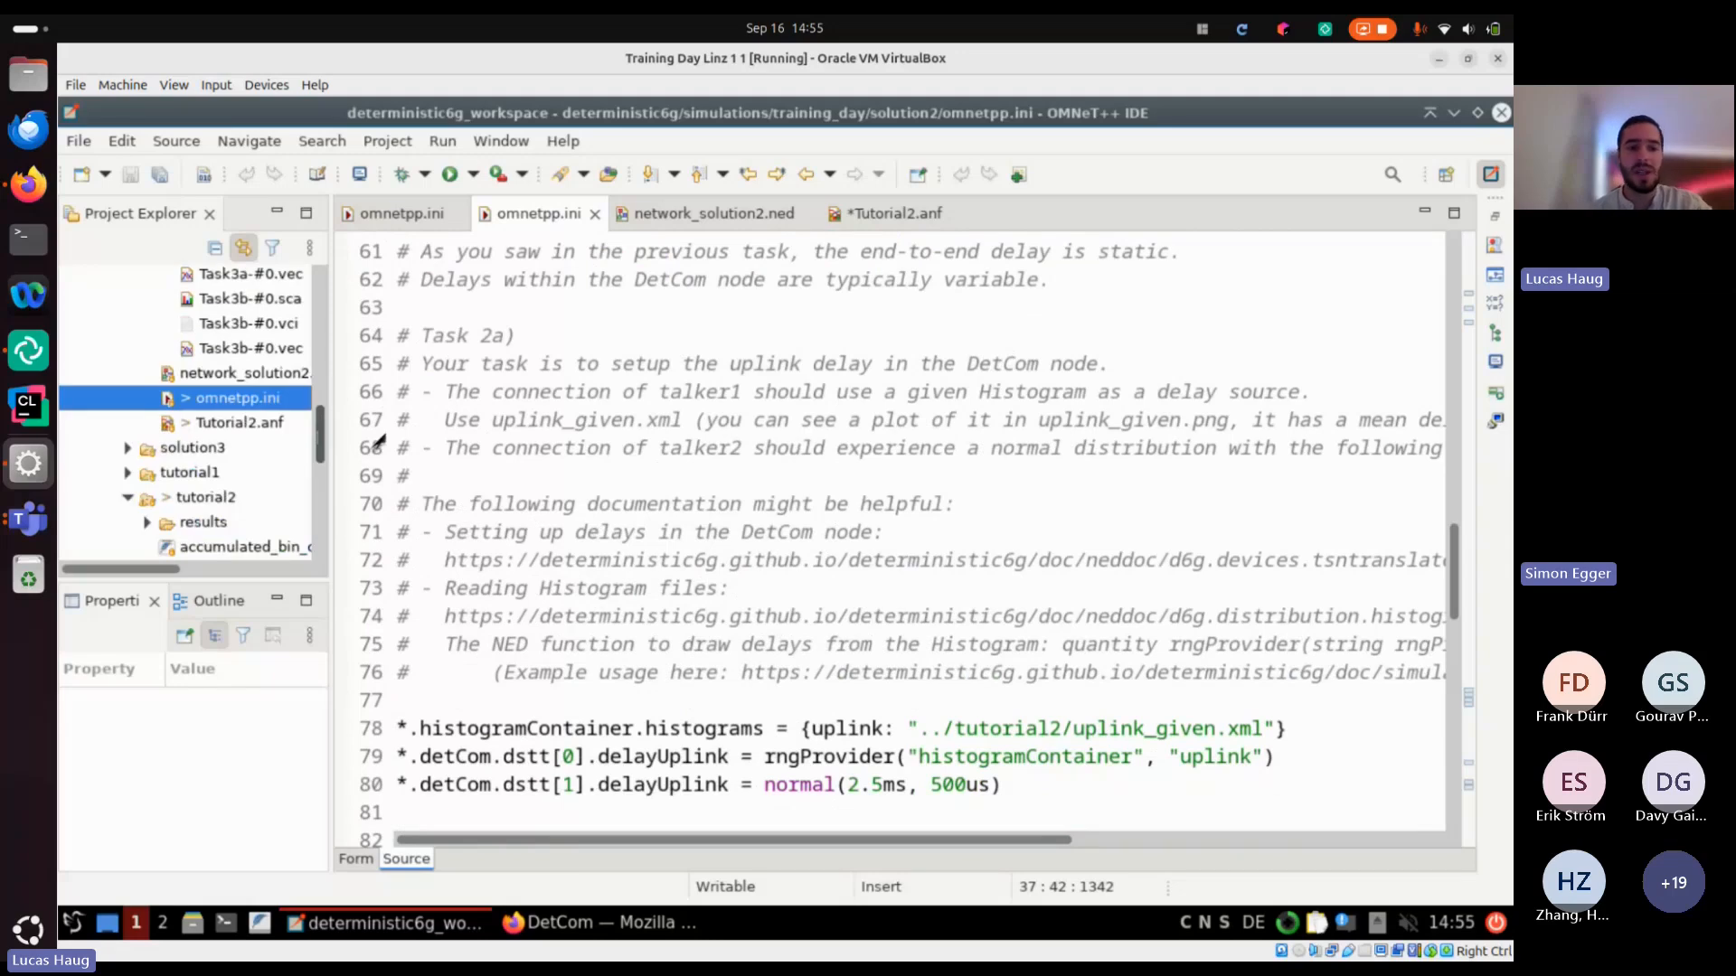
Examine the given uplink delay histogram in tutorial2: the source of uplink_given.xml and its plot uplink_given.png
{"action": "left_click_drag", "start_coordinate": [320, 441], "coordinate": [320, 437]}
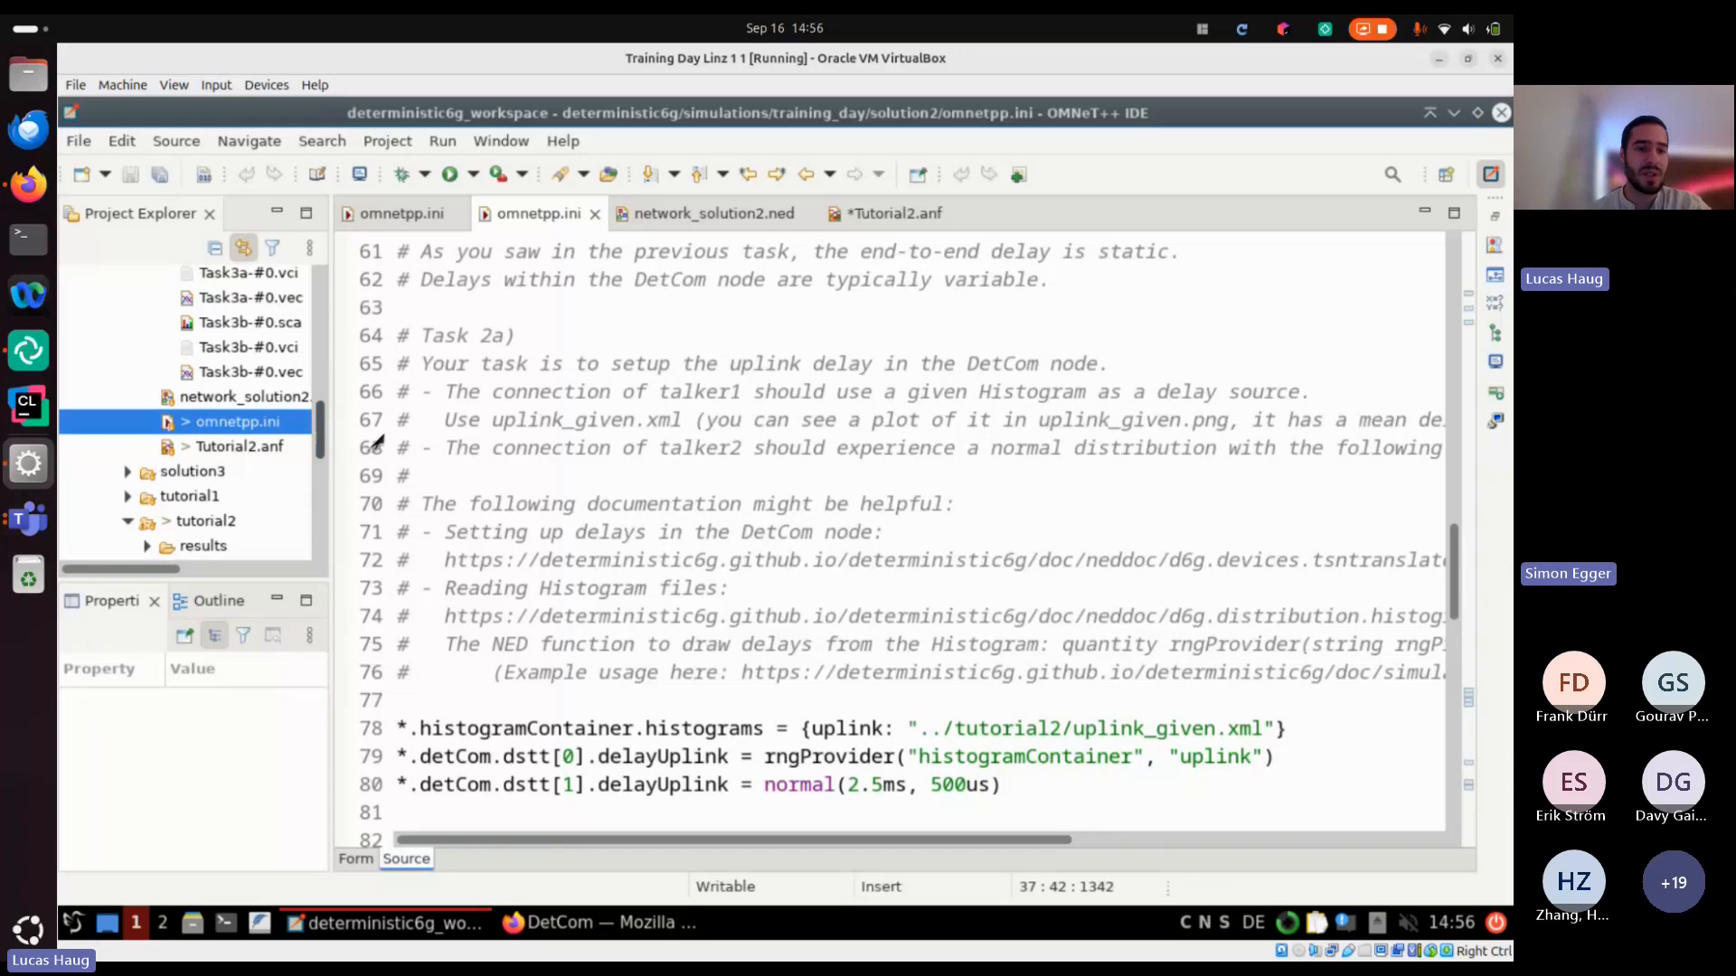
{"action": "left_click_drag", "start_coordinate": [320, 437], "coordinate": [320, 480]}
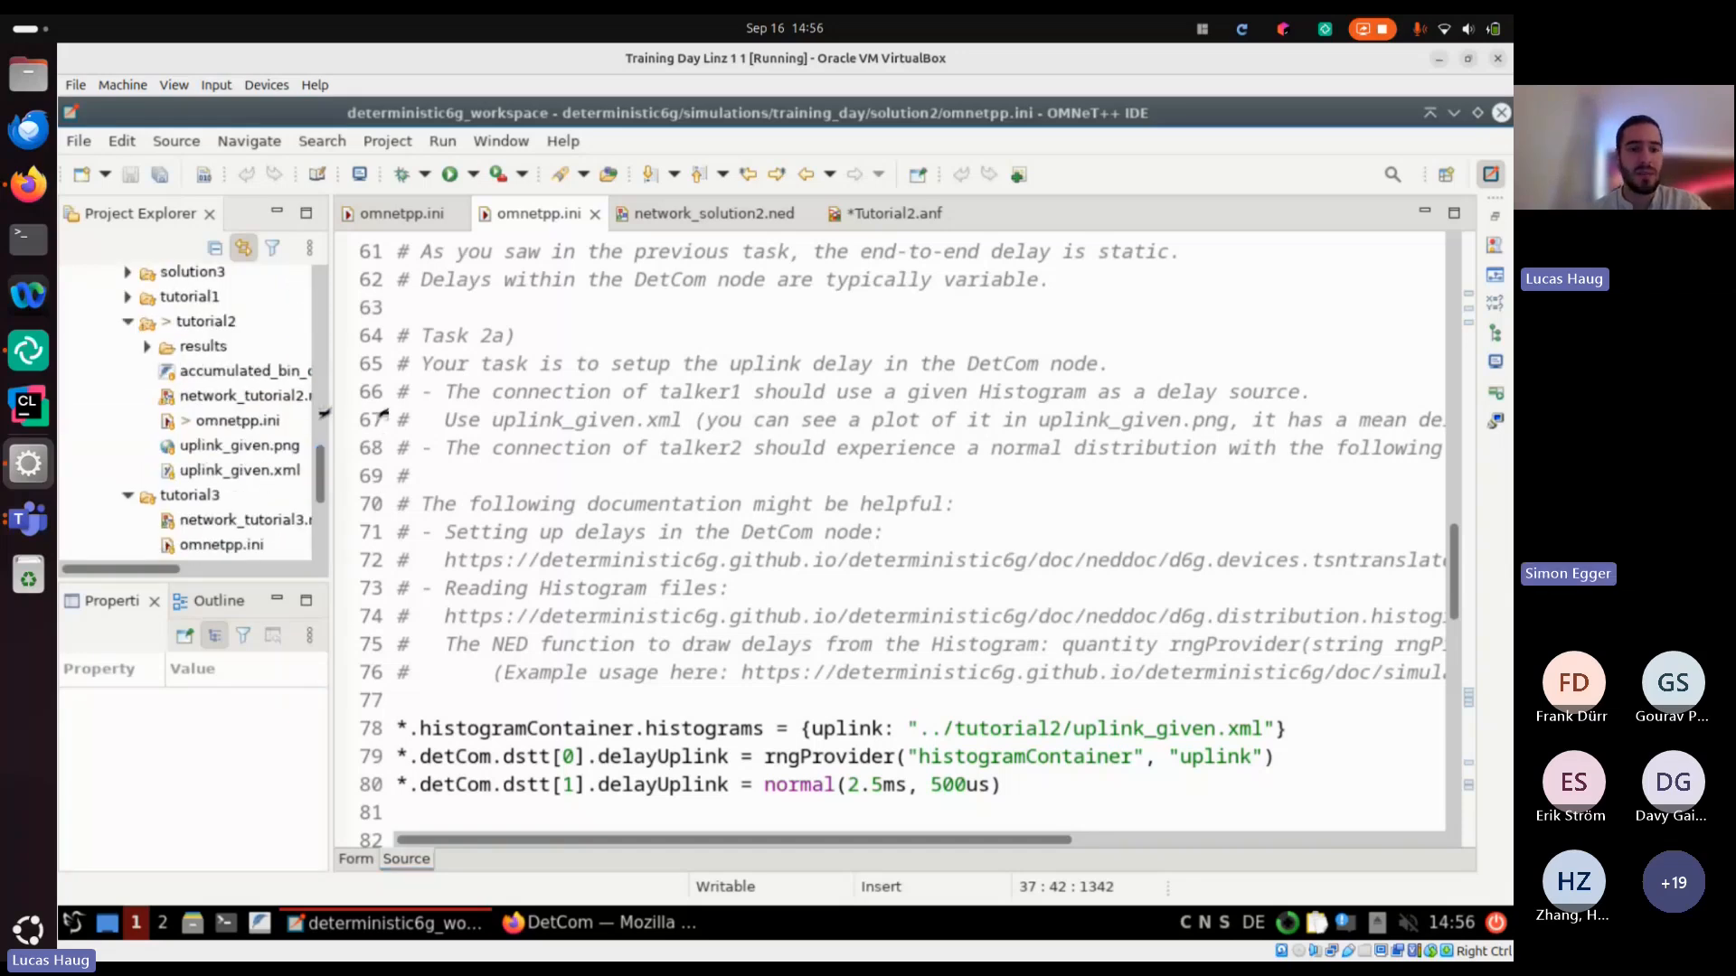
{"action": "left_click_drag", "start_coordinate": [323, 413], "coordinate": [391, 413]}
{"action": "double_click", "coordinate": [240, 470]}
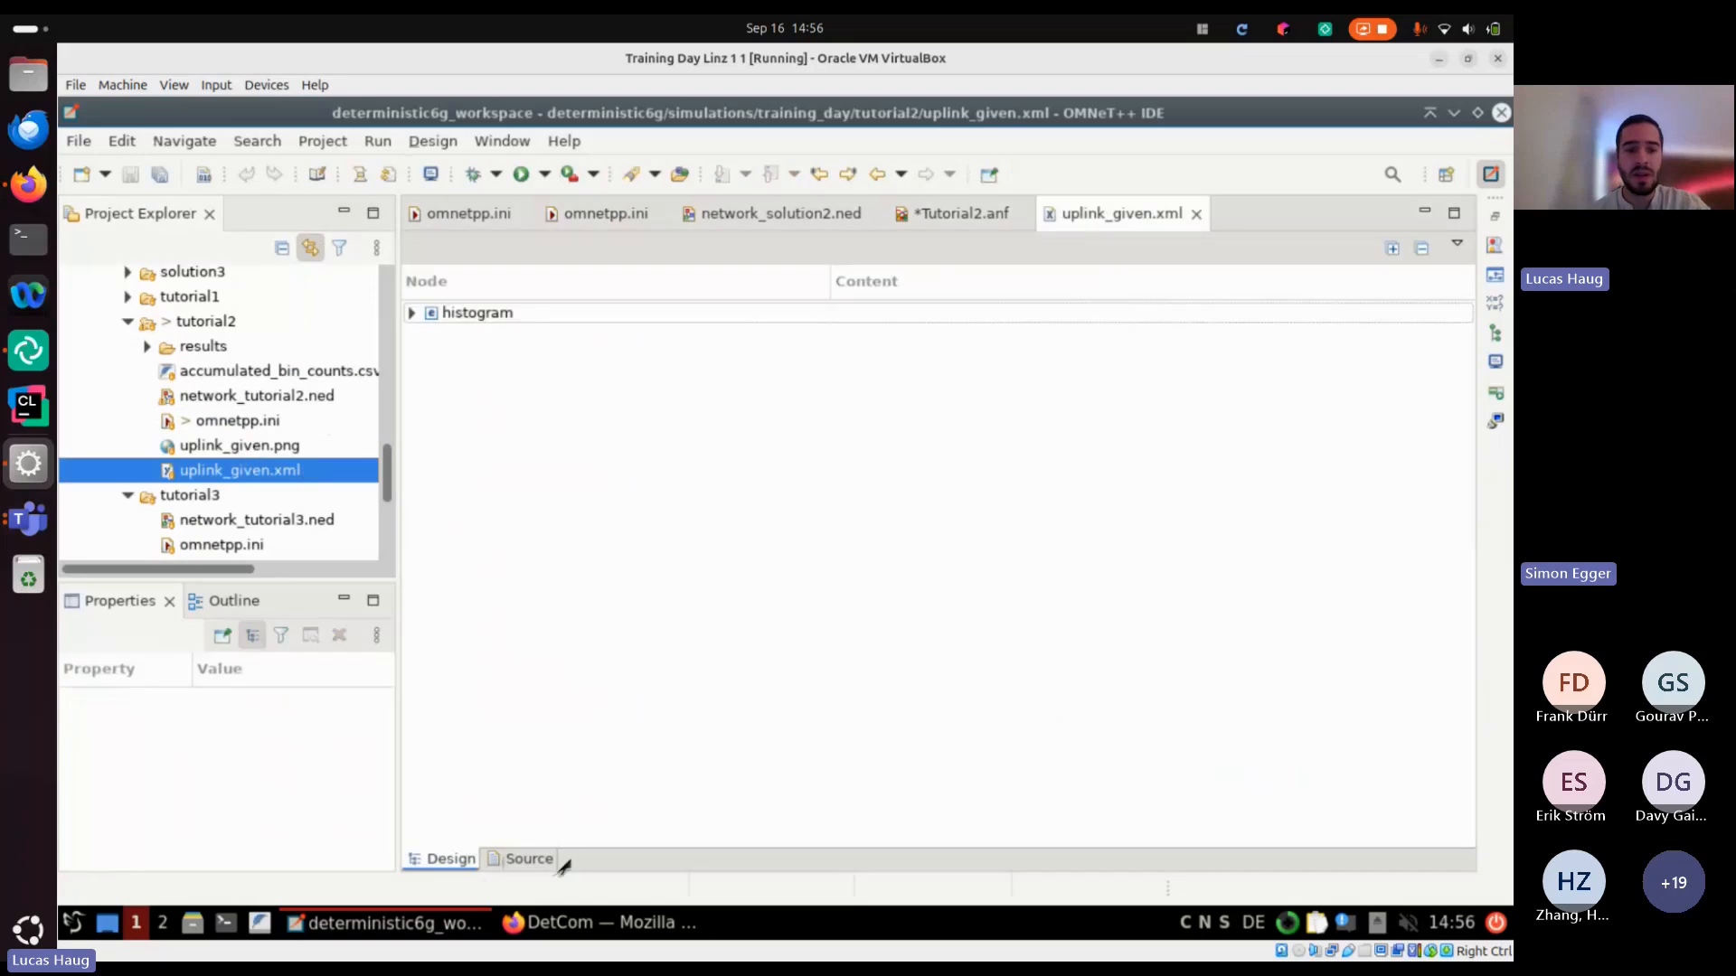
{"action": "left_click", "coordinate": [535, 859]}
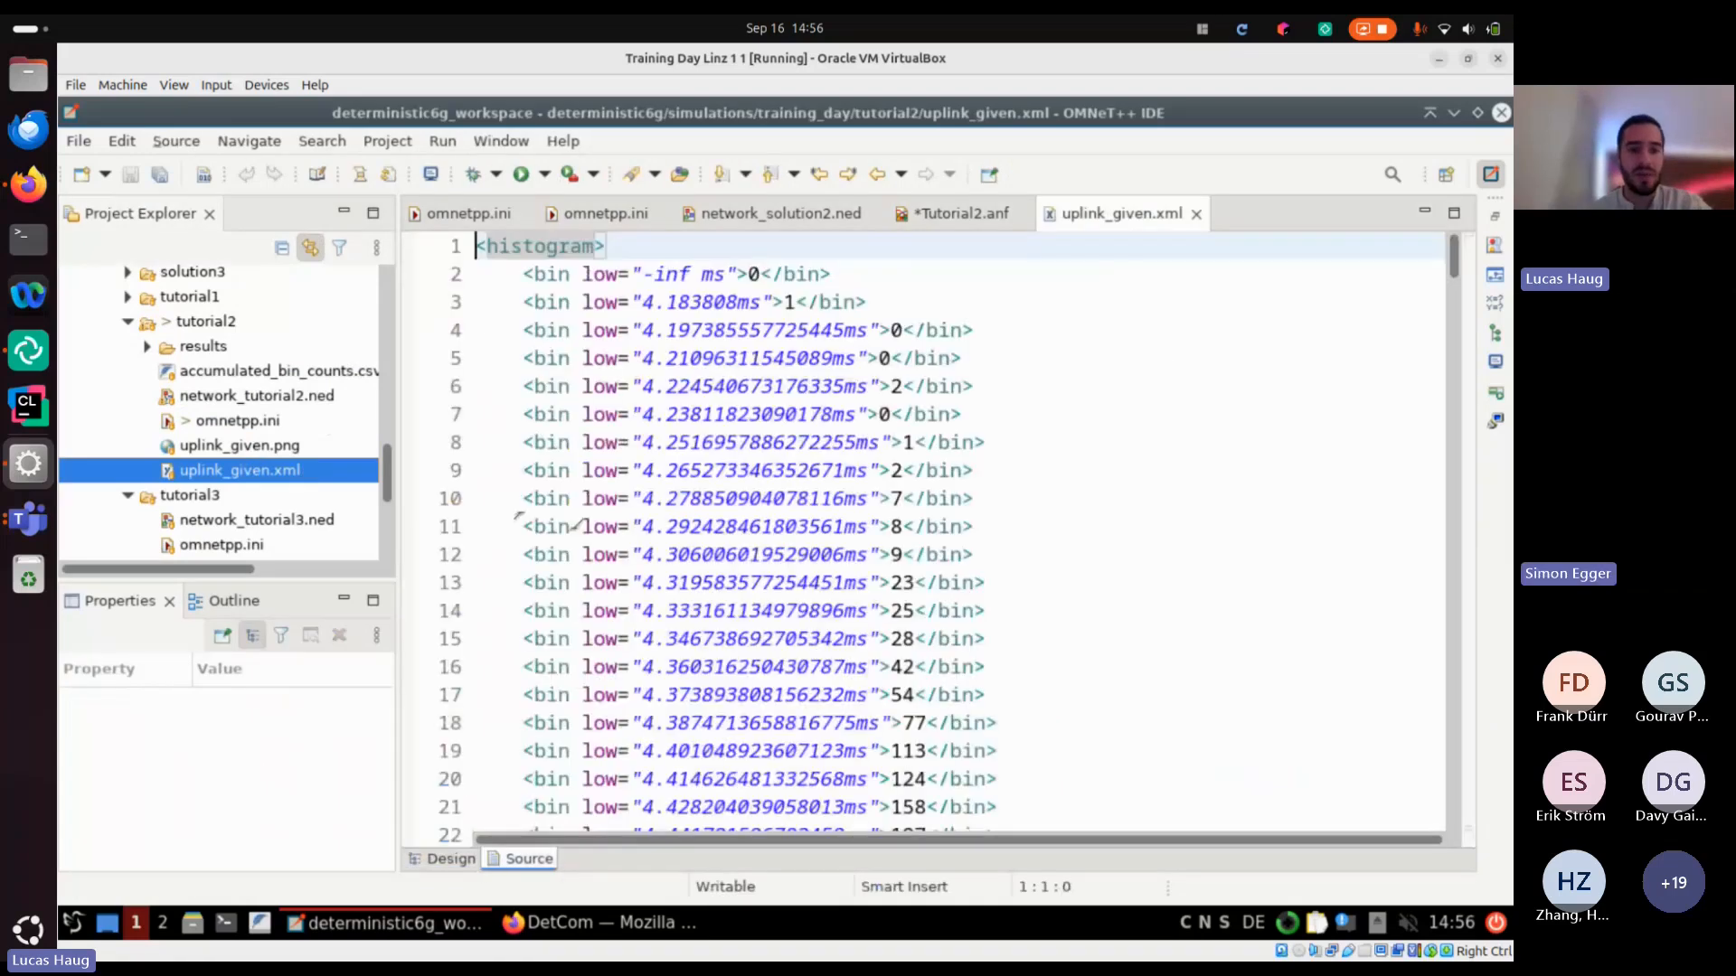
{"action": "double_click", "coordinate": [341, 445]}
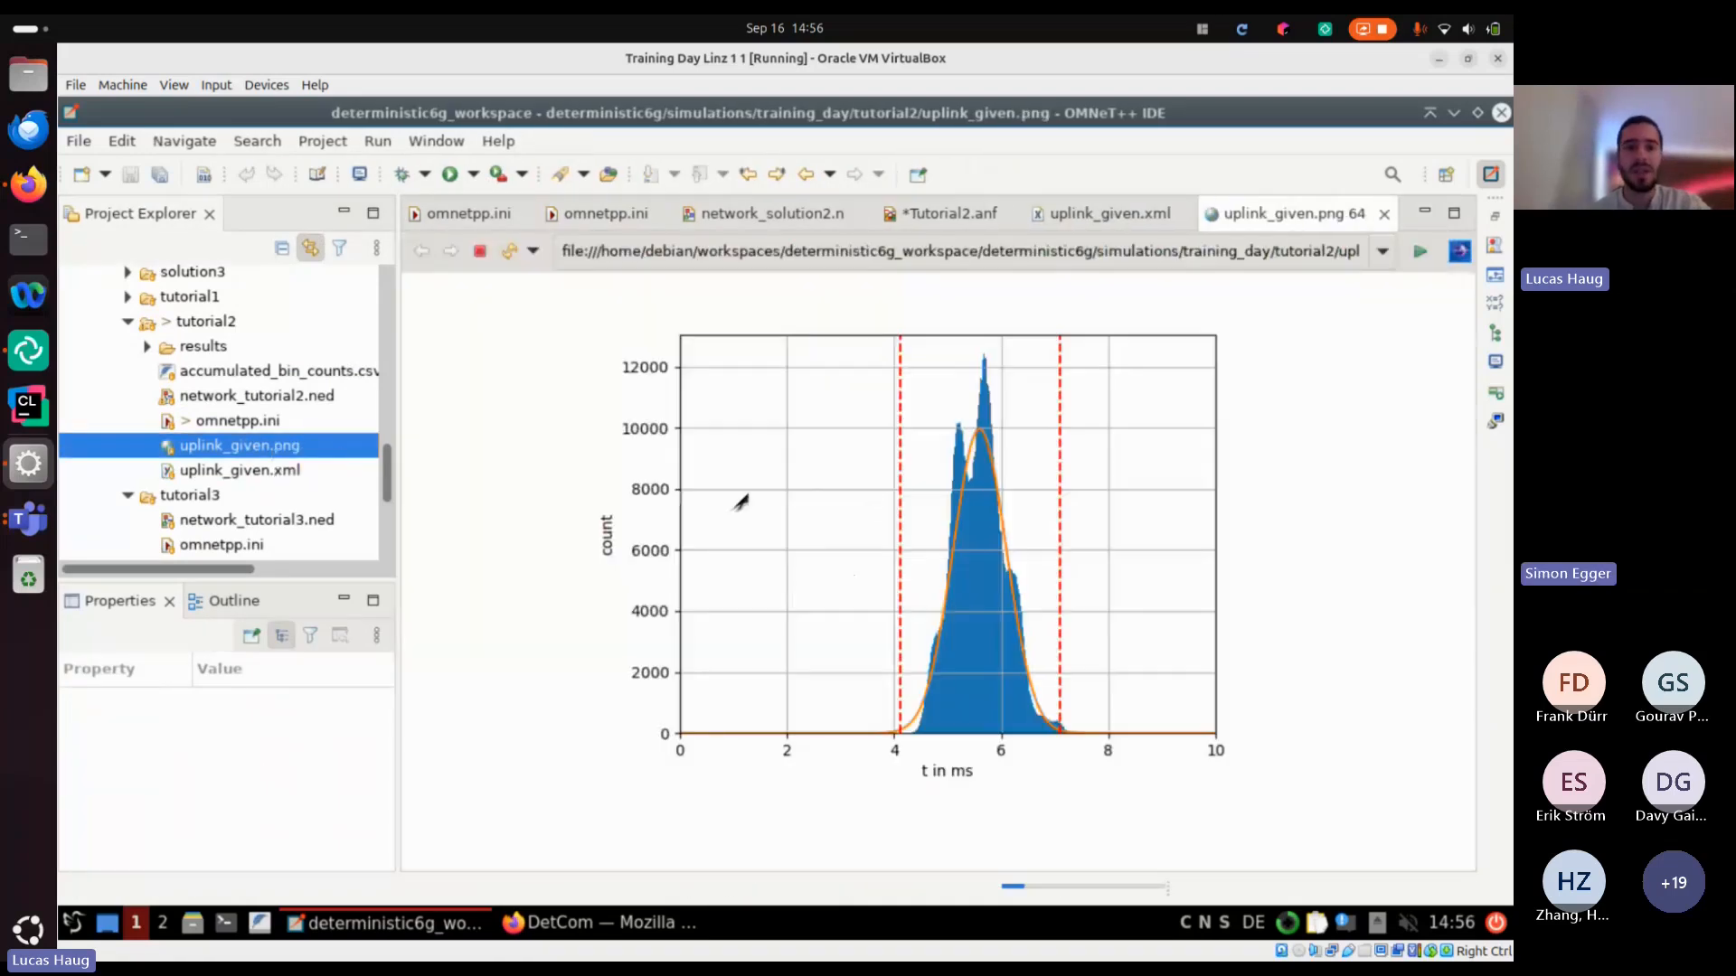
Examine the Task 2a solution in solution2's omnetpp.ini: the histogramContainer entry and the delayUplink settings of detCom.dstt[0] and dstt[1]
{"action": "left_click", "coordinate": [653, 221]}
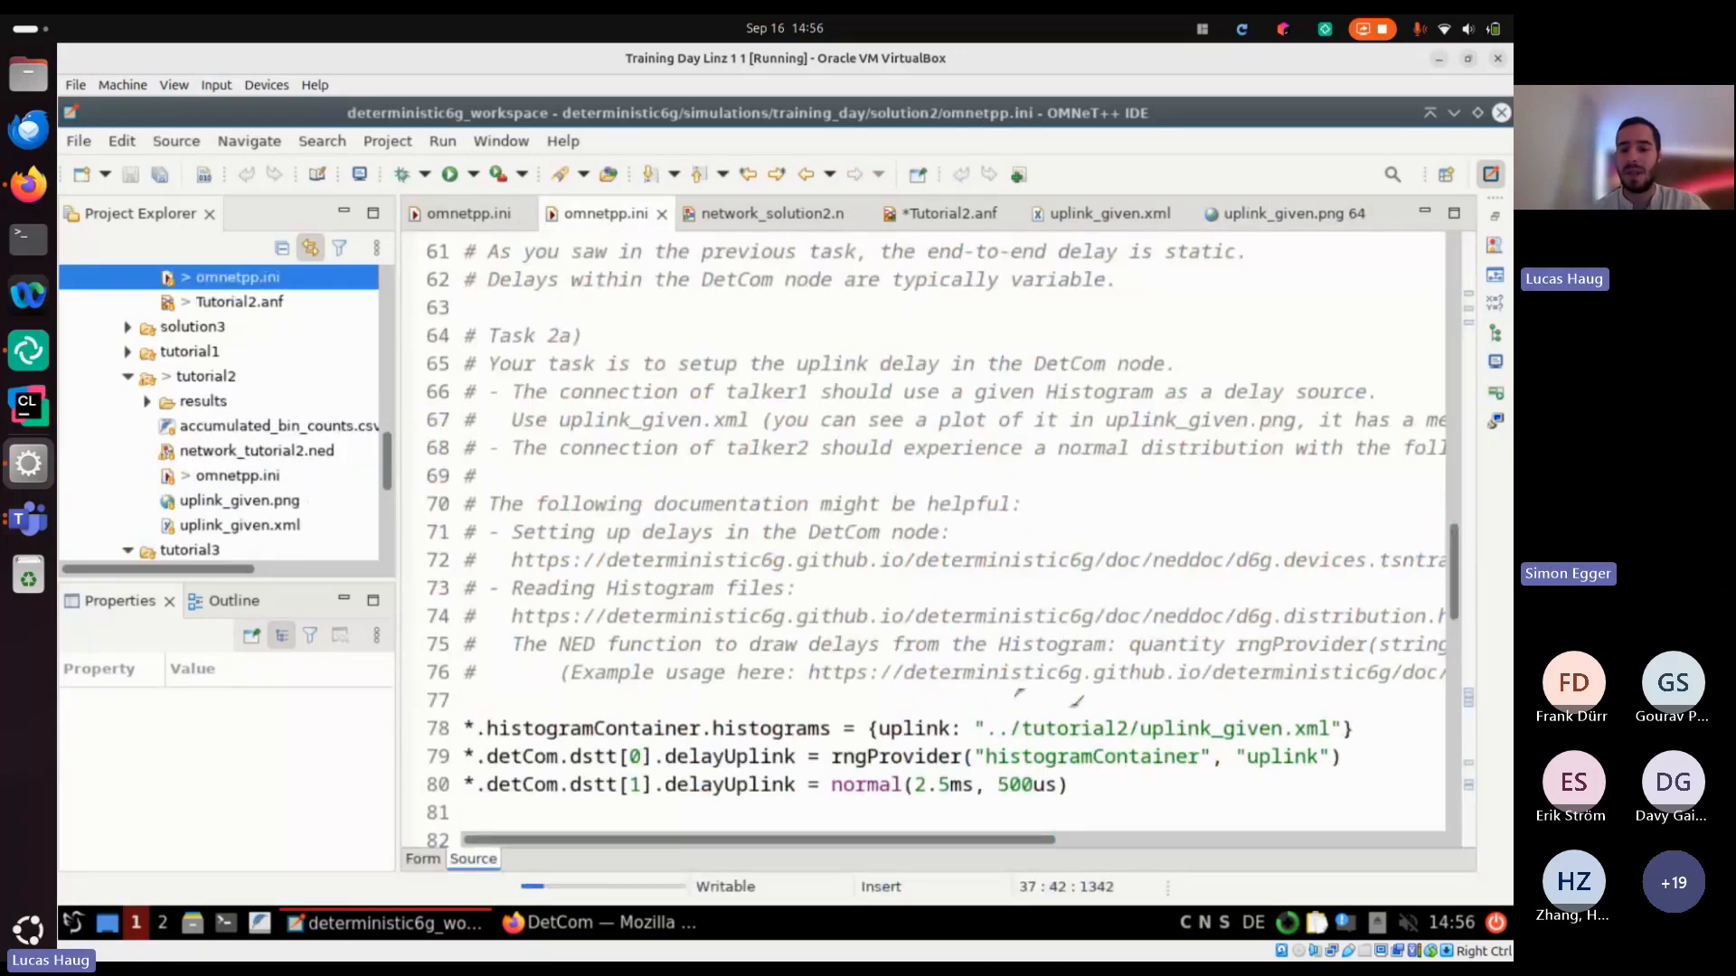
{"action": "scroll", "coordinate": [1075, 700], "scroll_direction": "down", "scroll_amount": 1}
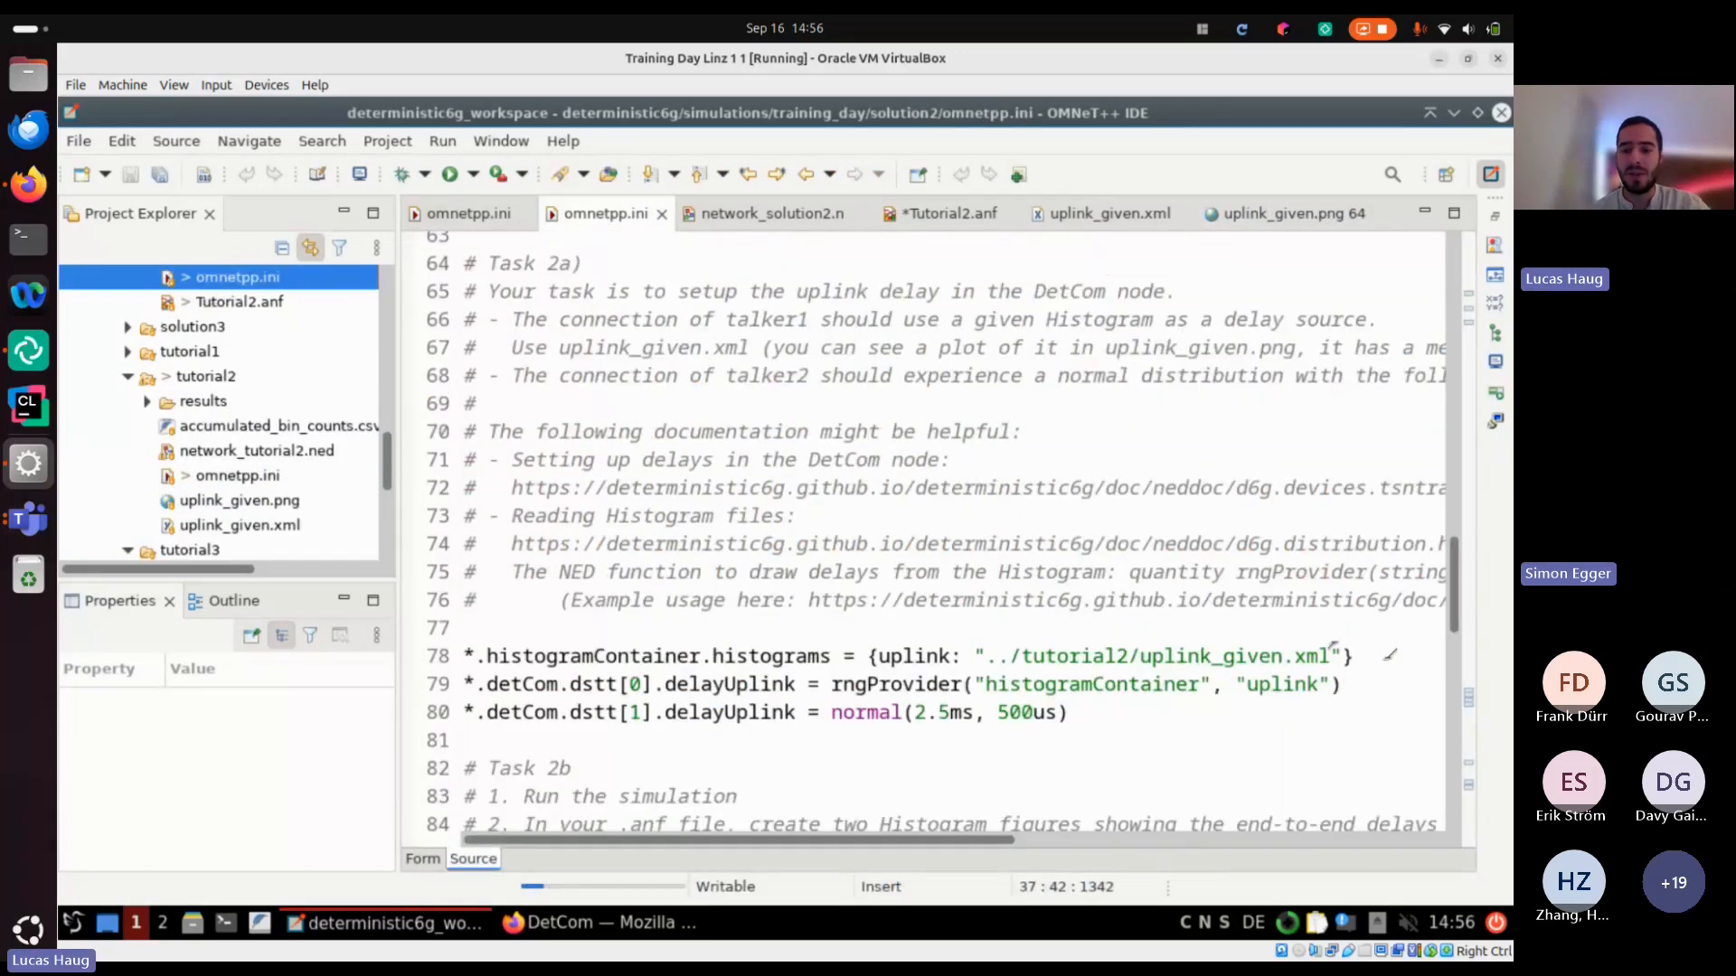
{"action": "left_click", "coordinate": [1341, 656]}
{"action": "key", "text": "Up"}
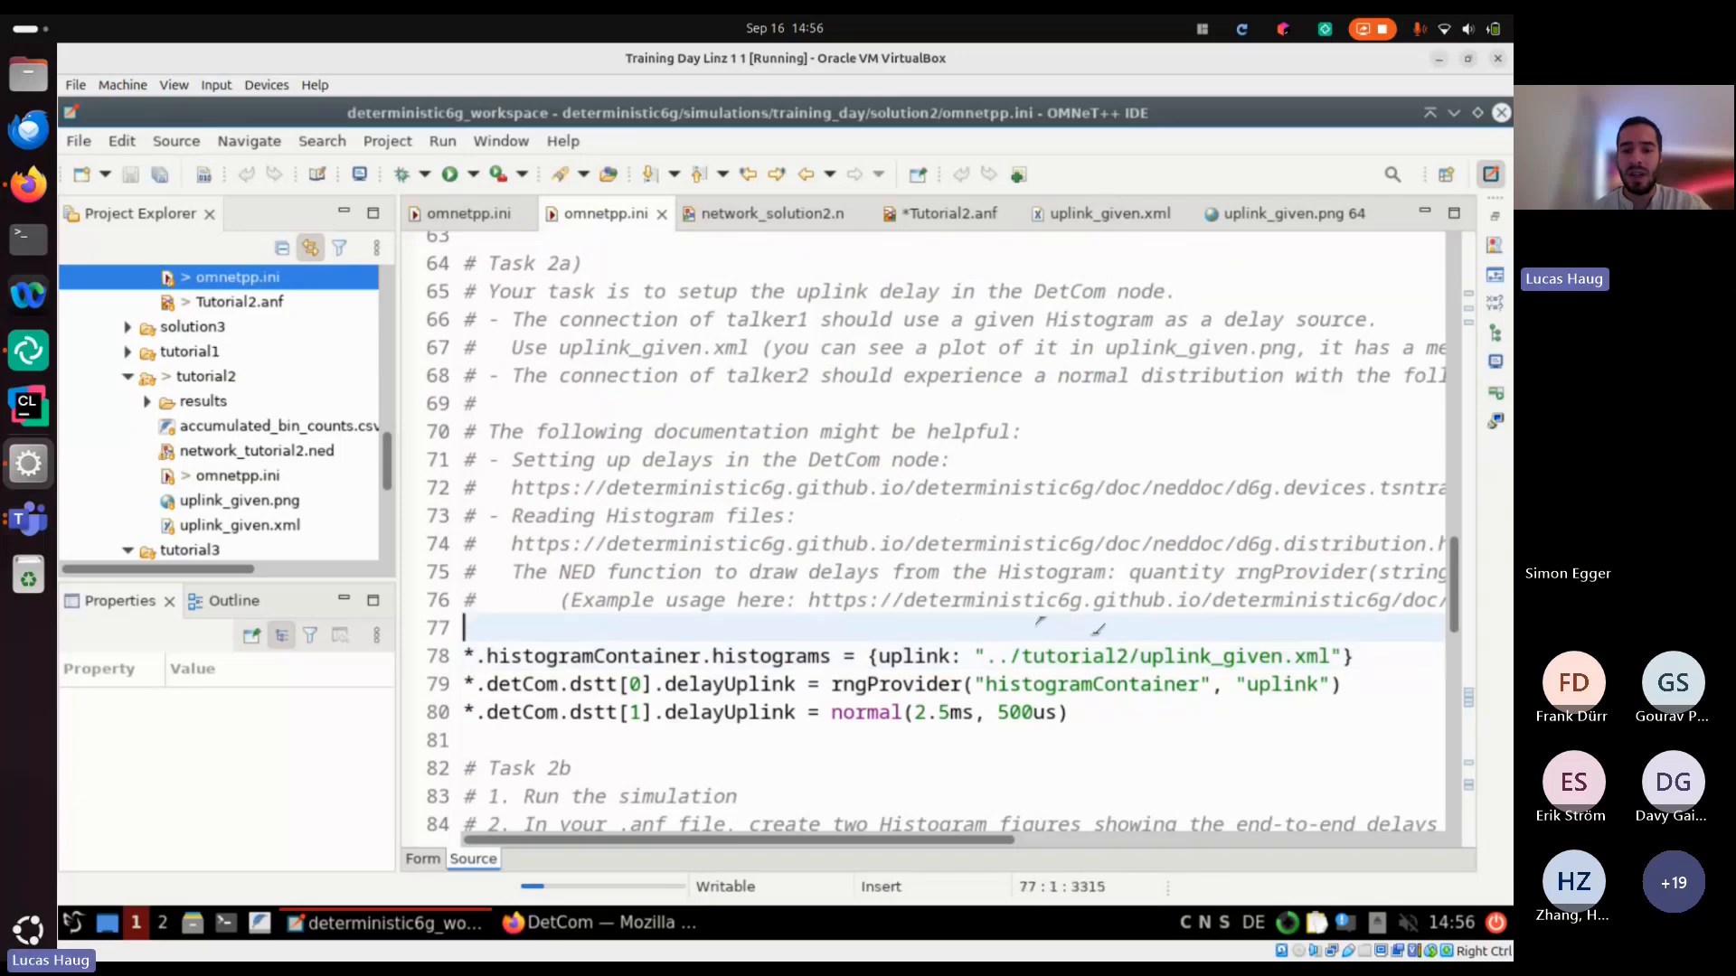
{"action": "left_click_drag", "start_coordinate": [570, 685], "coordinate": [823, 684]}
{"action": "left_click", "coordinate": [868, 684]}
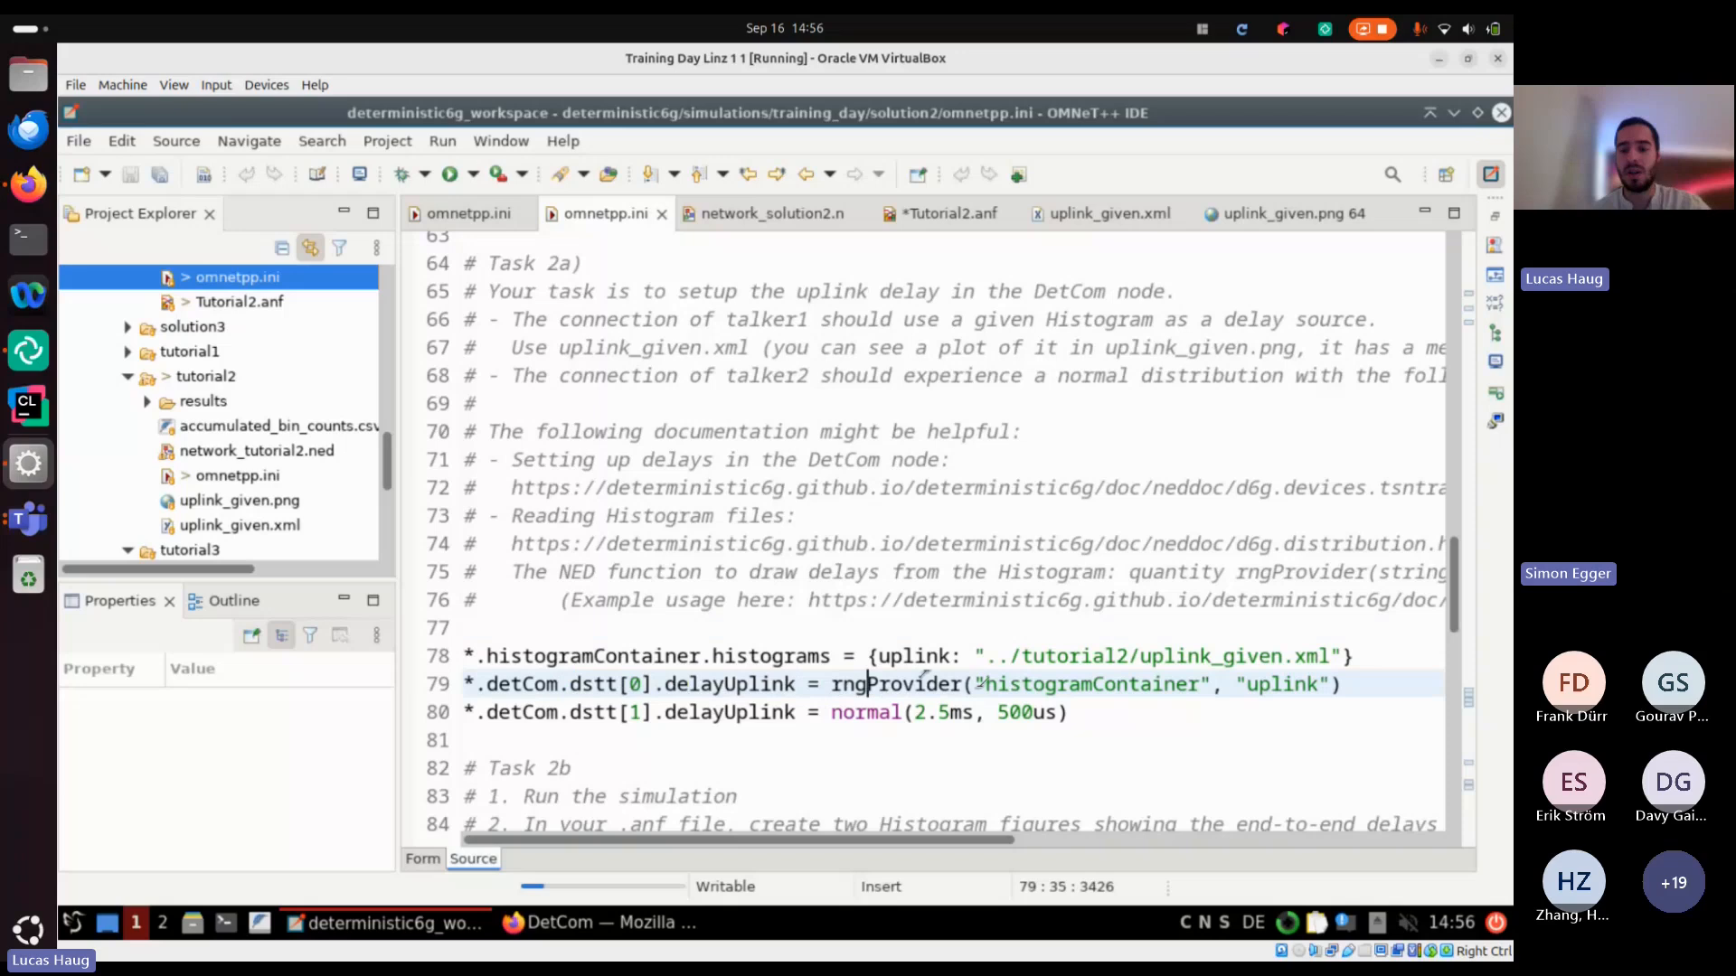
{"action": "double_click", "coordinate": [1282, 684]}
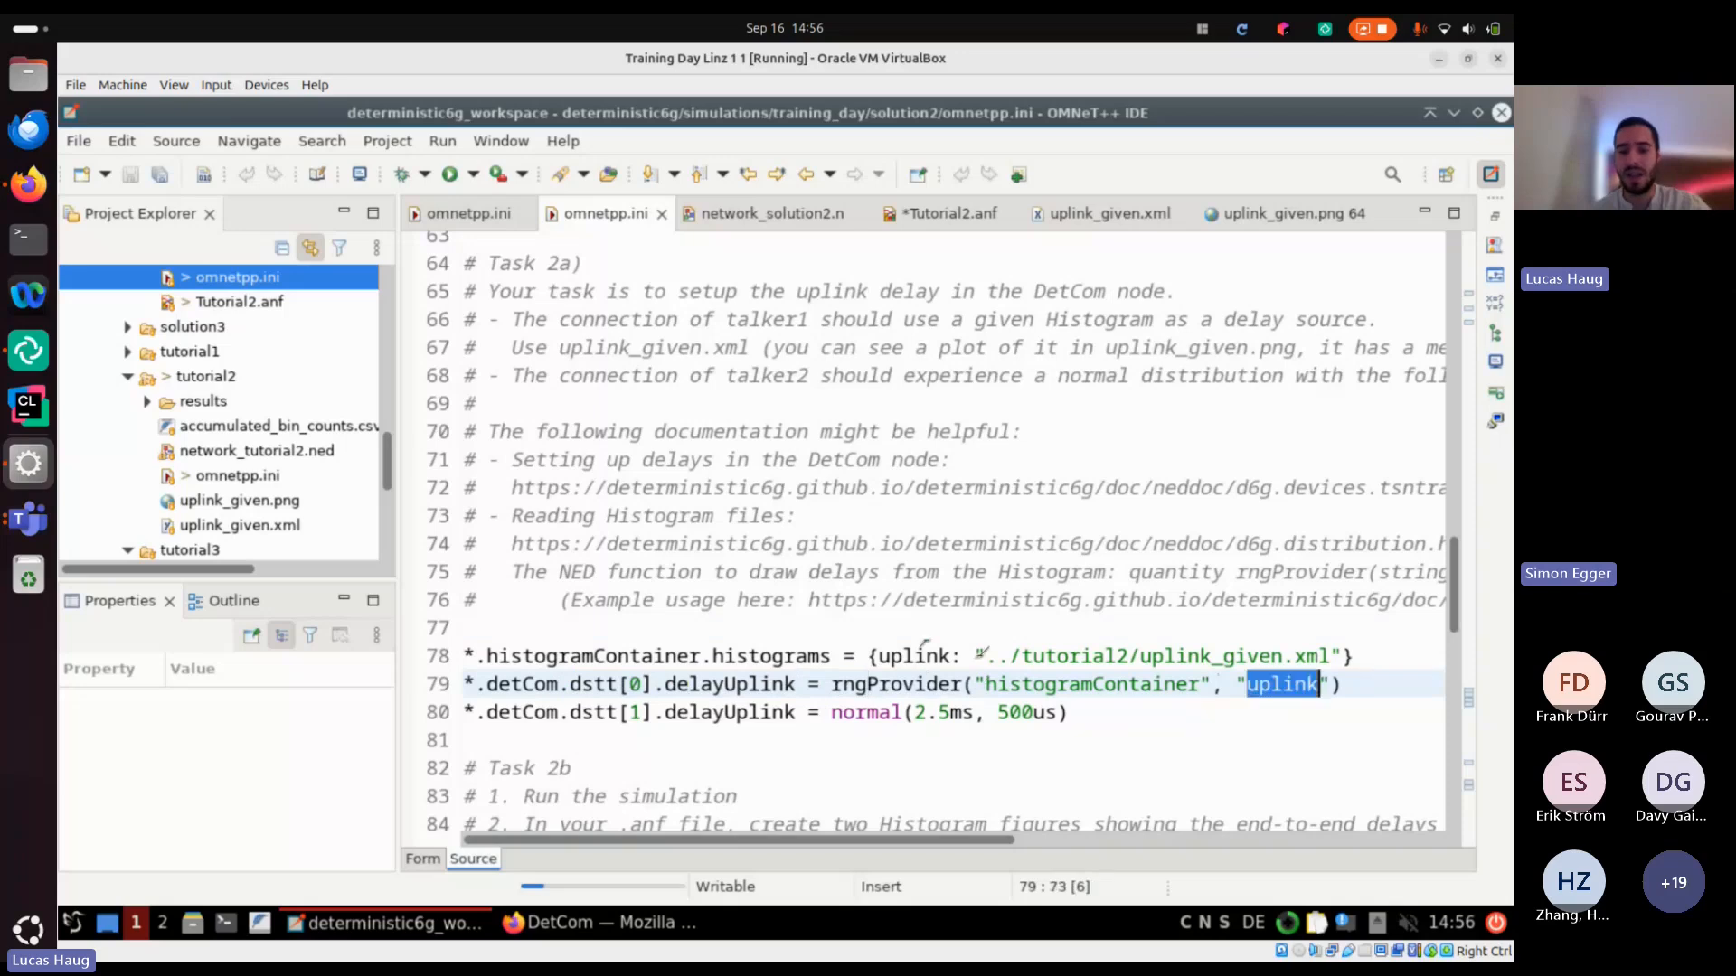
{"action": "left_click", "coordinate": [927, 658]}
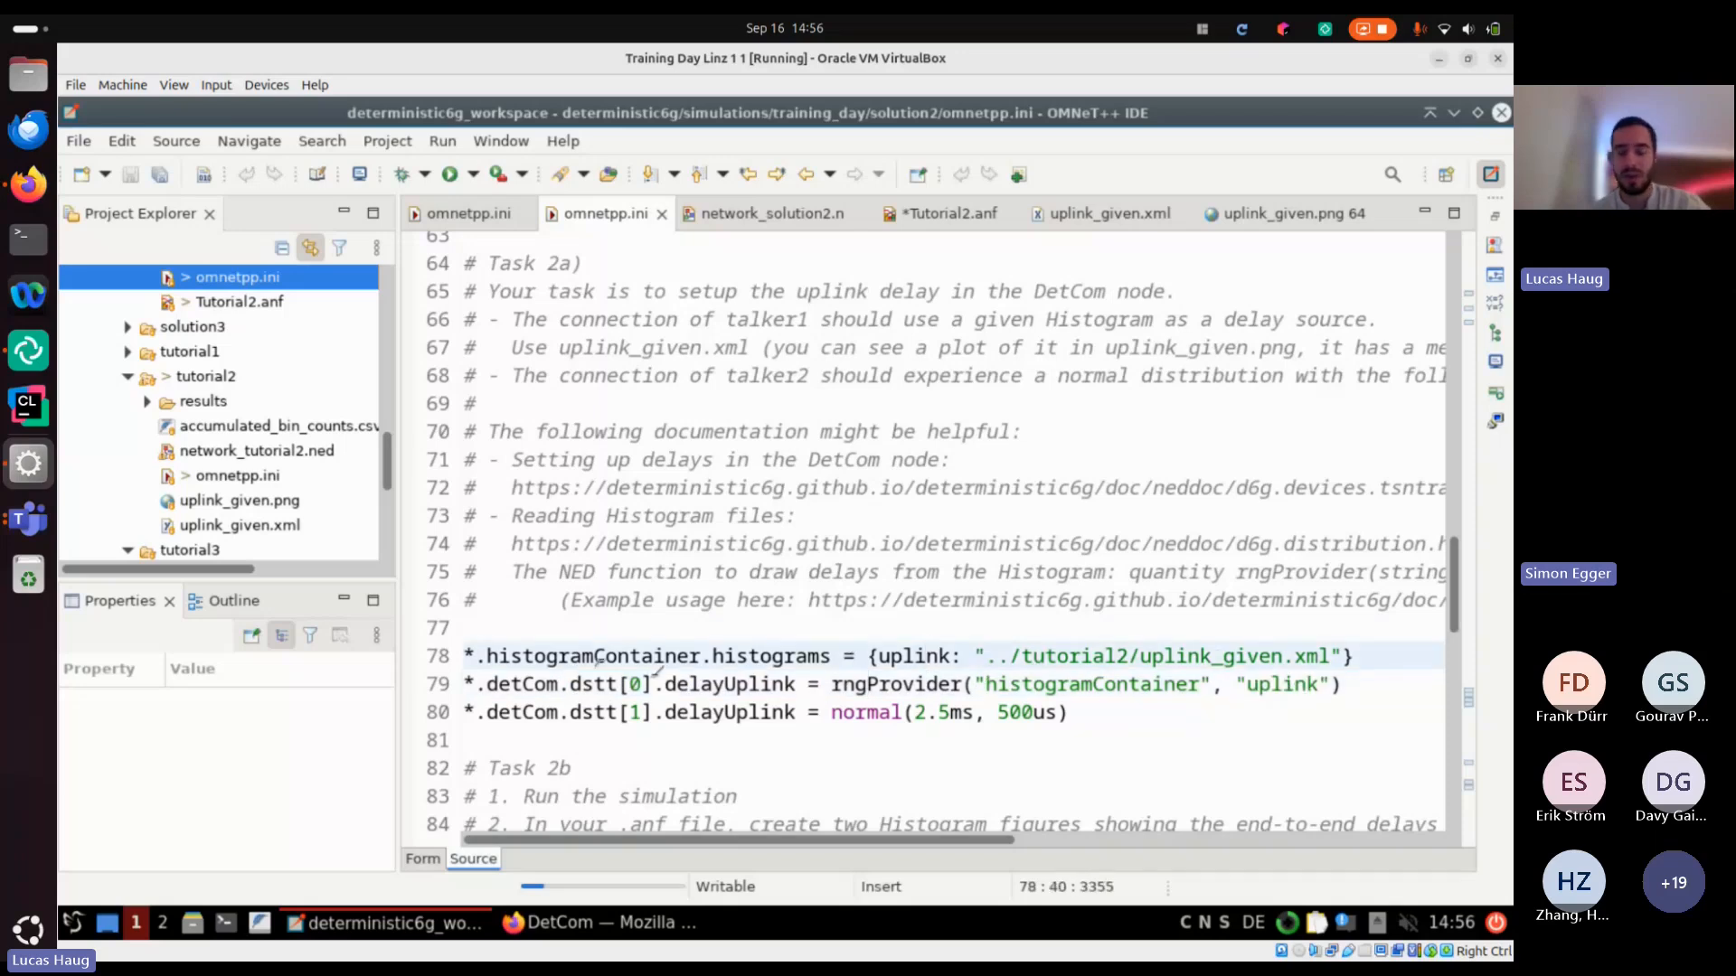
{"action": "left_click", "coordinate": [739, 628]}
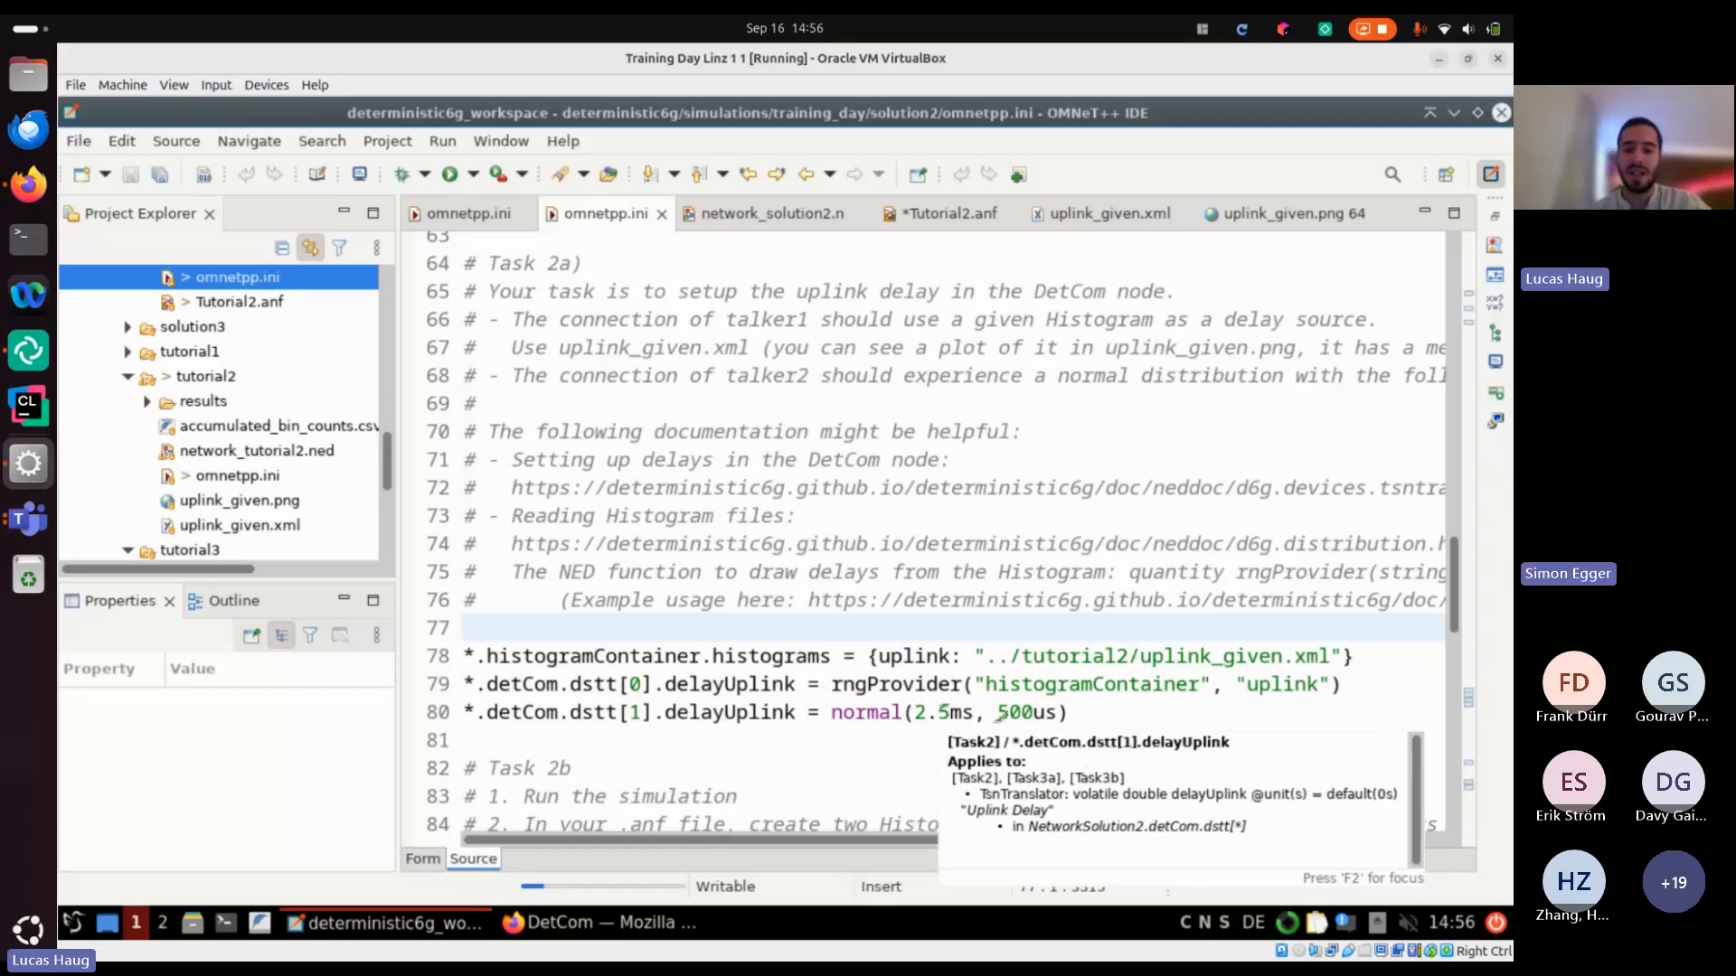
{"action": "left_click", "coordinate": [998, 714]}
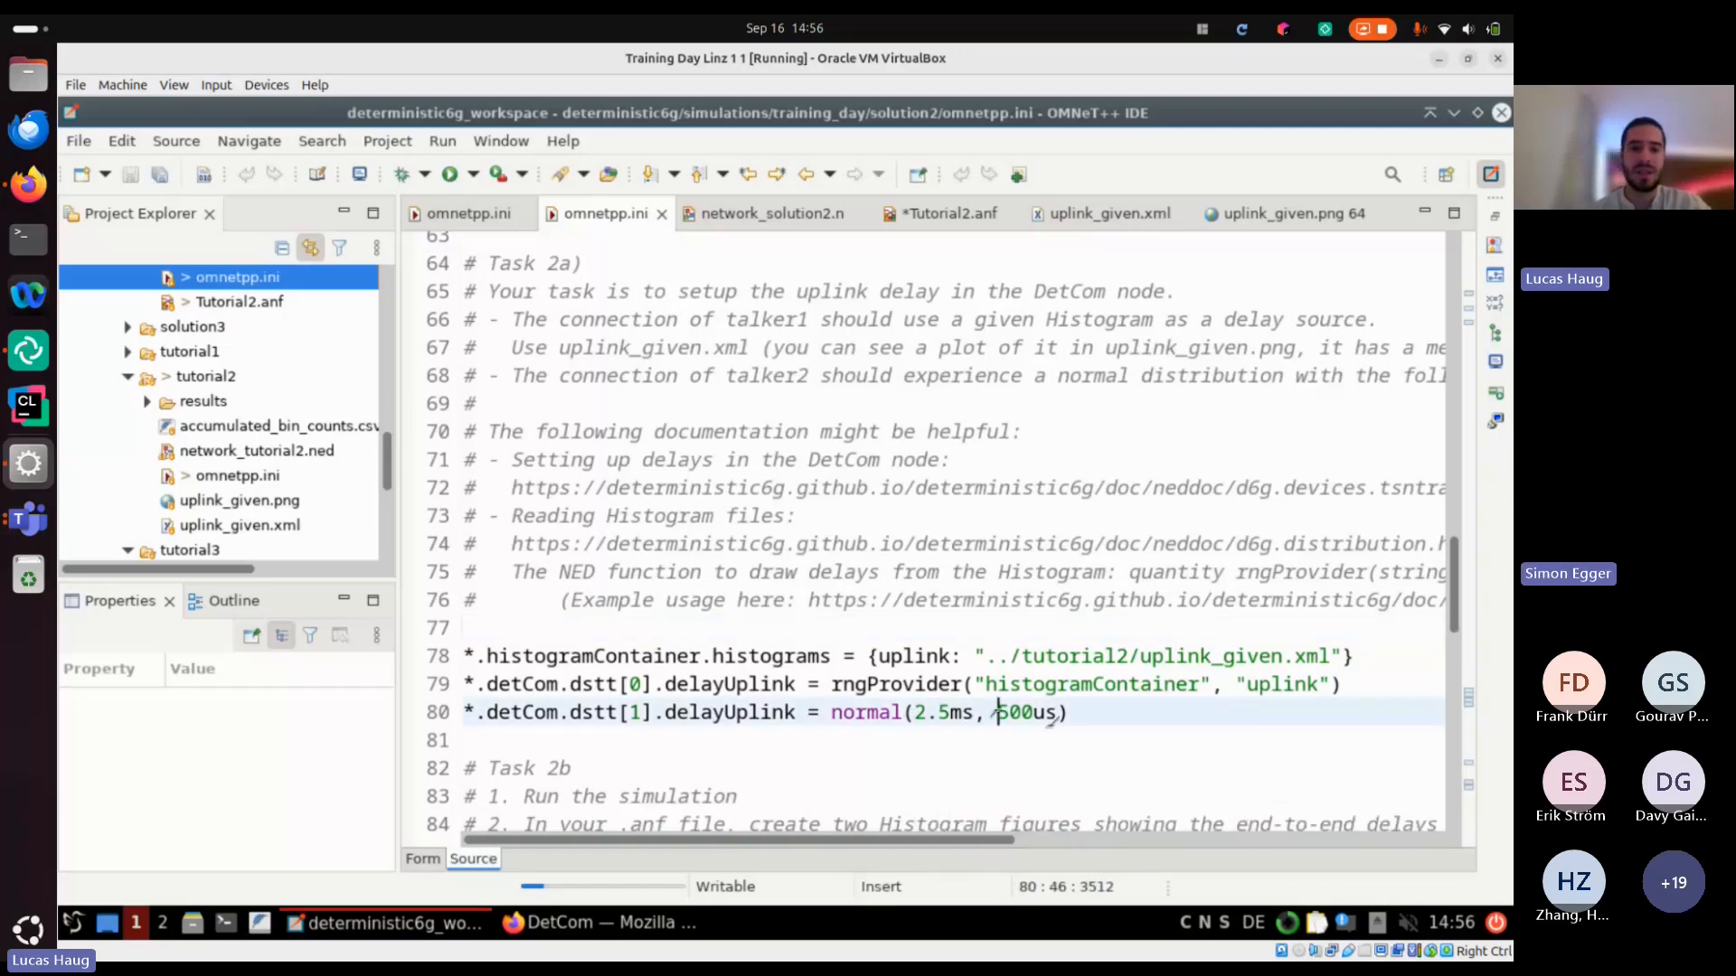
Launch the solution2 simulation with the Task2 configuration, cancelling the prompt to save Tutorial2.anf
{"action": "left_click", "coordinate": [449, 174]}
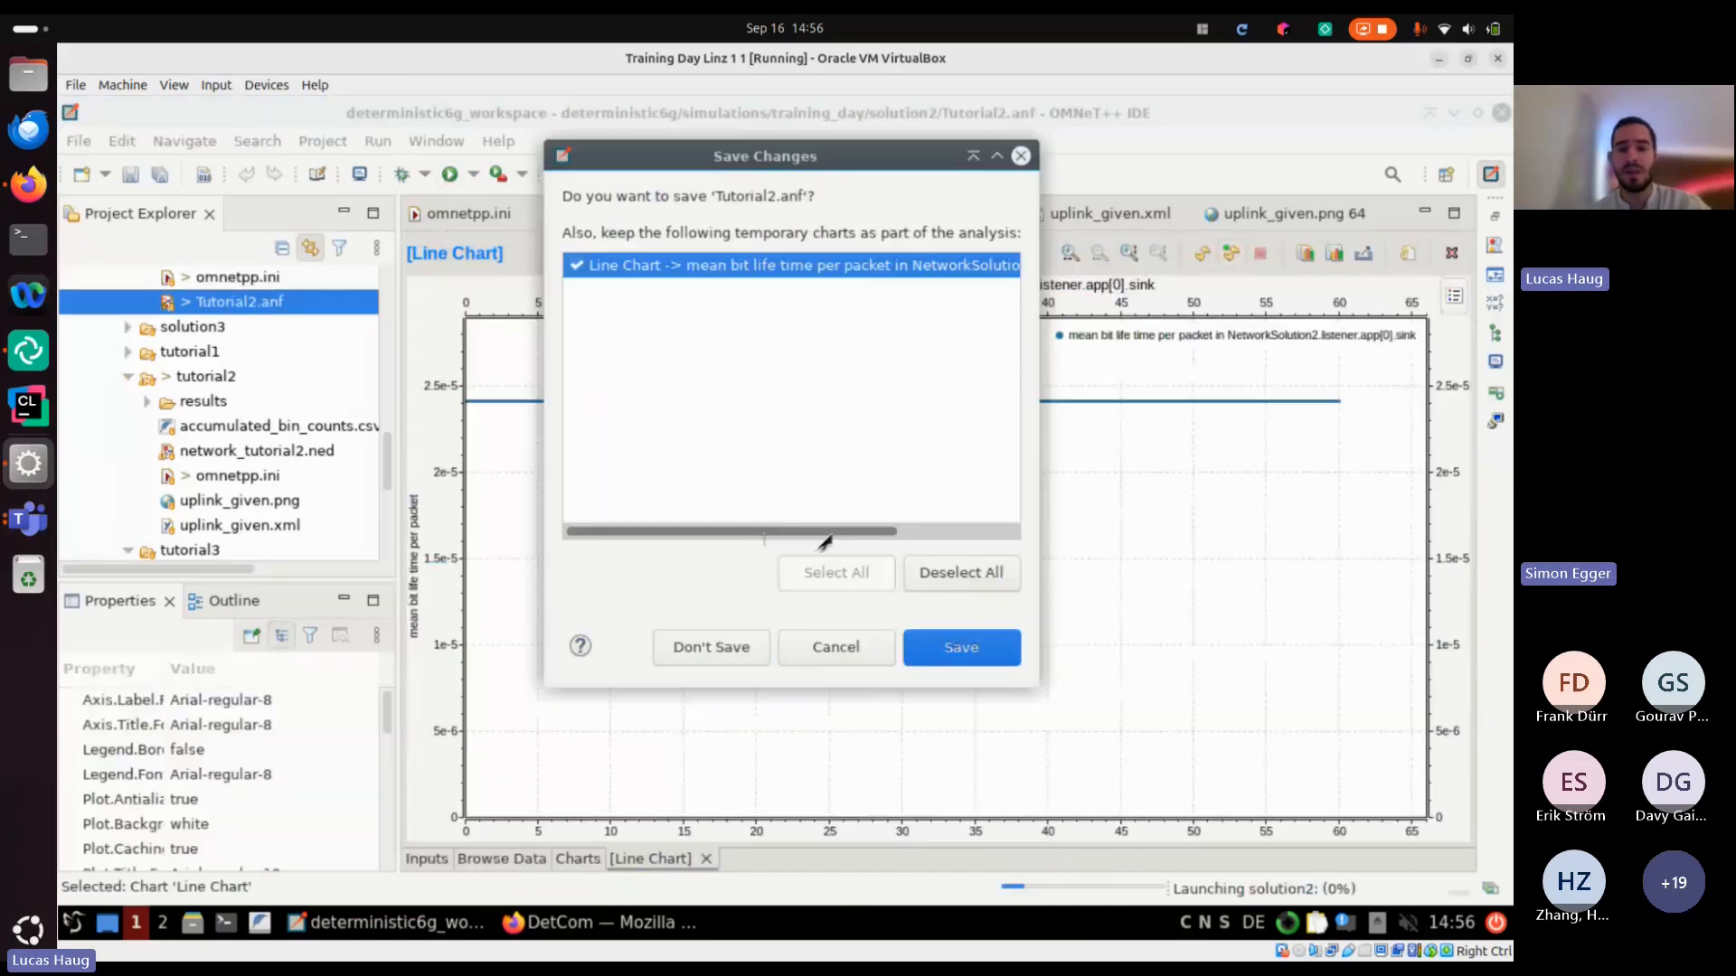
{"action": "left_click", "coordinate": [805, 658]}
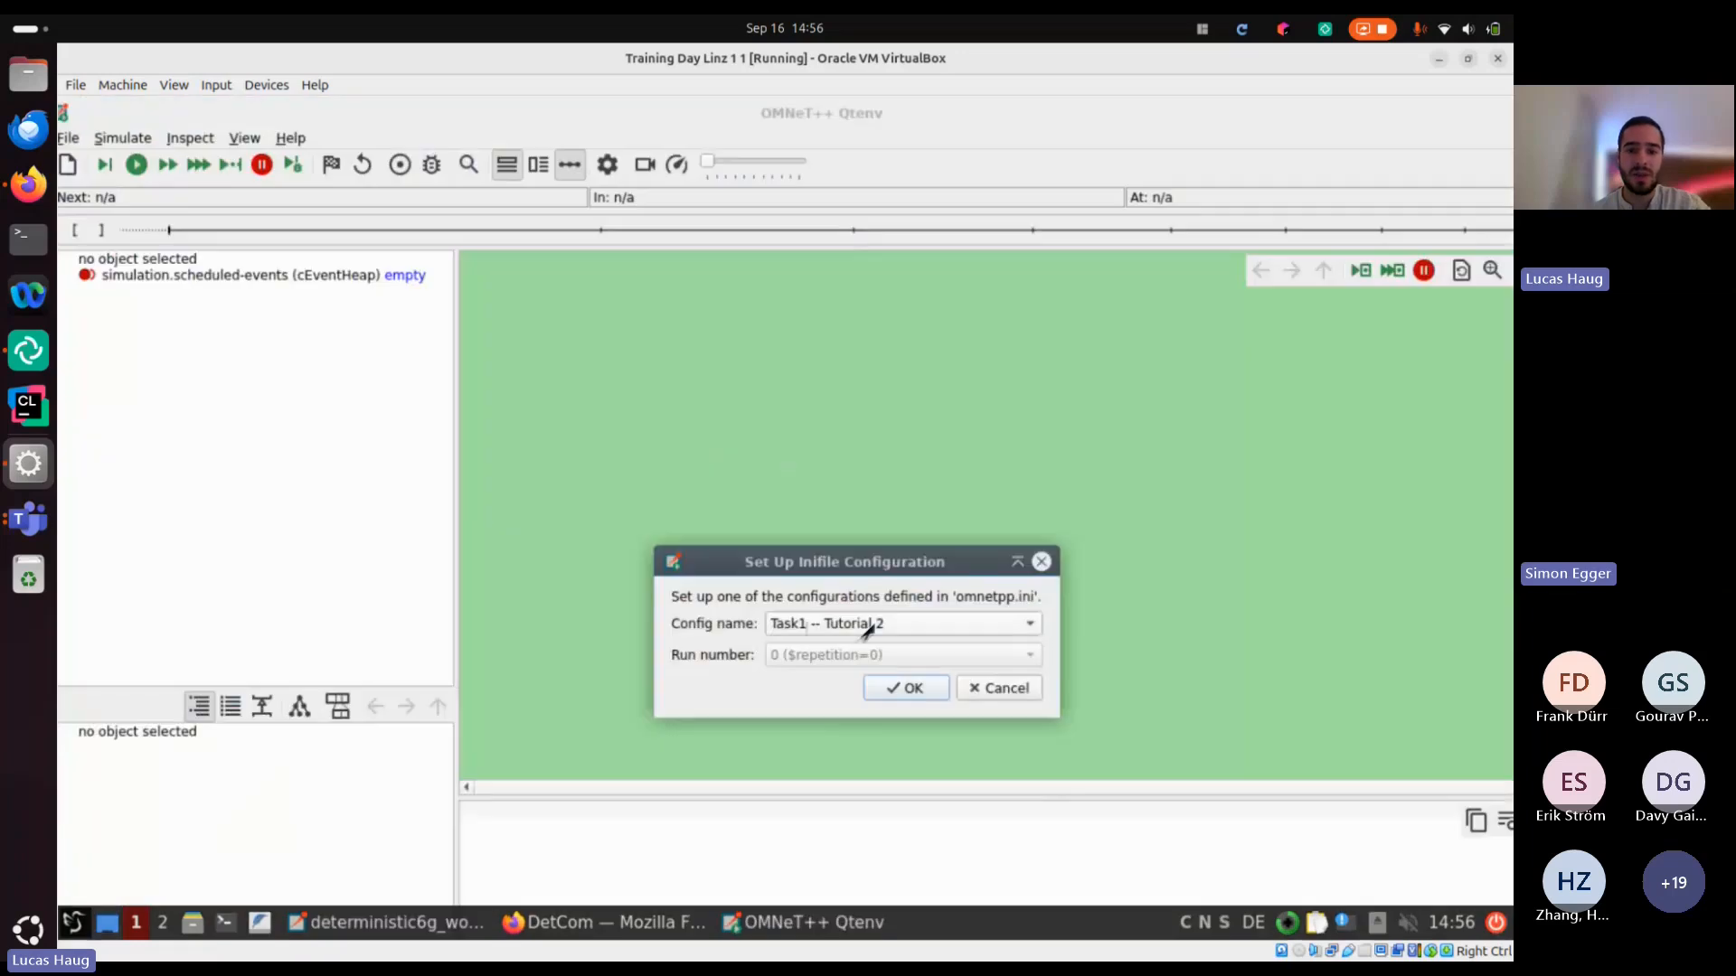
{"action": "left_click", "coordinate": [868, 622]}
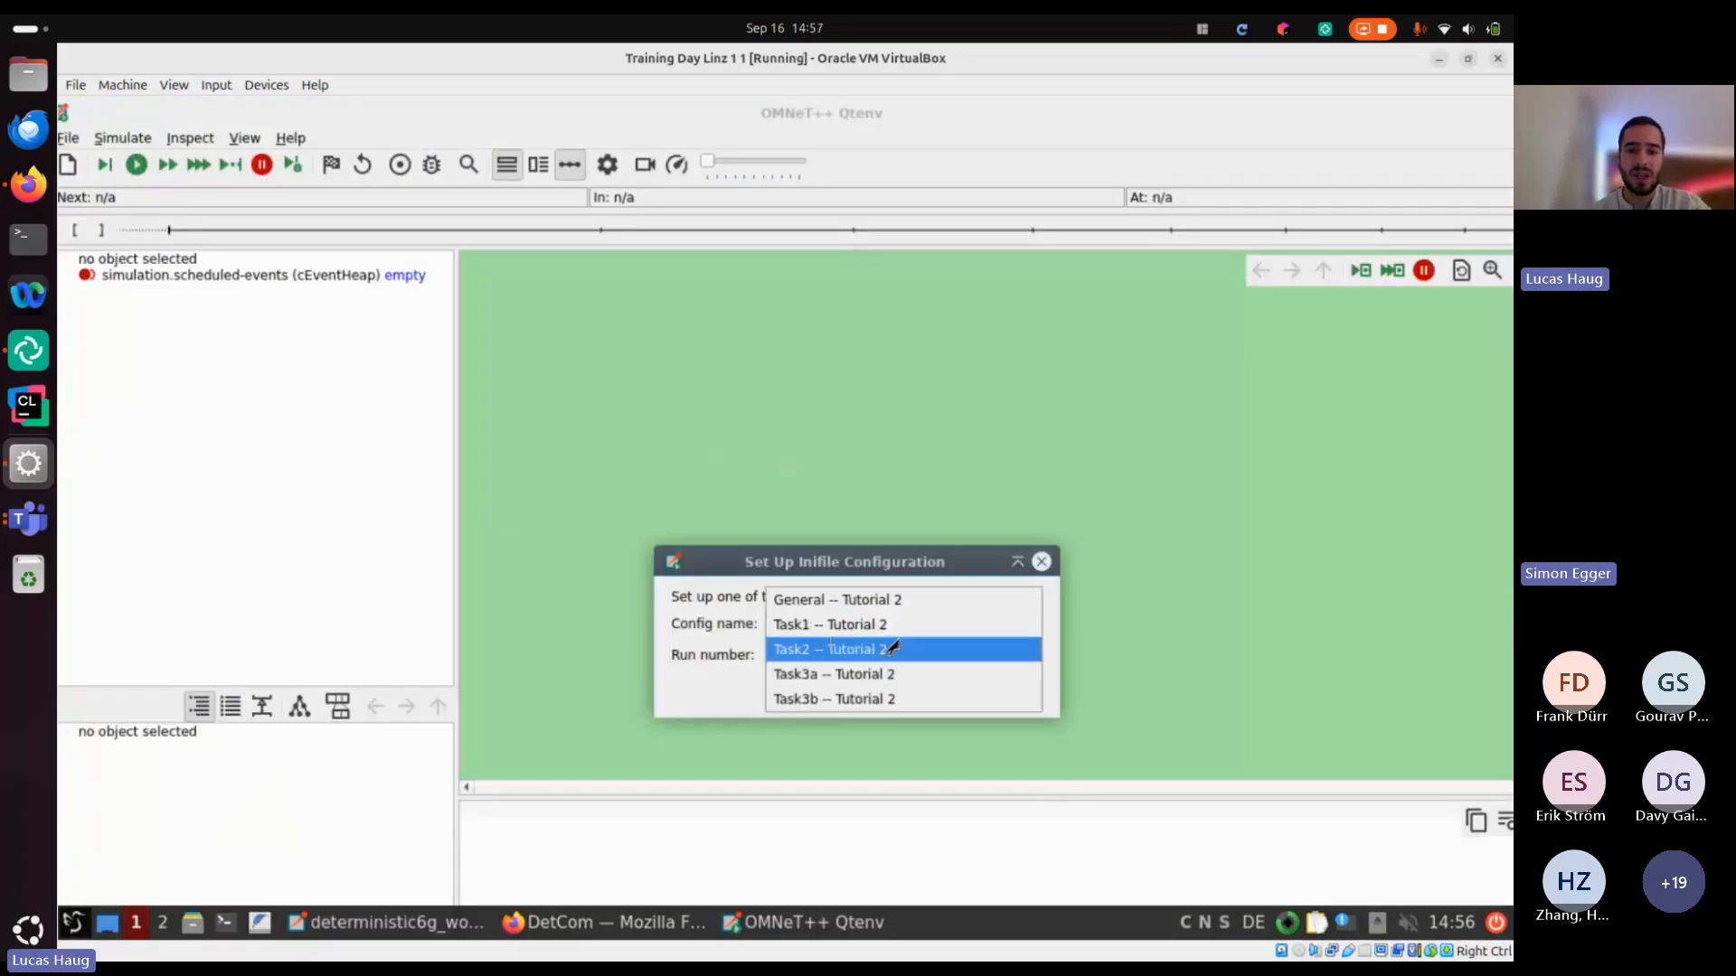
{"action": "left_click", "coordinate": [893, 648]}
{"action": "left_click", "coordinate": [958, 692]}
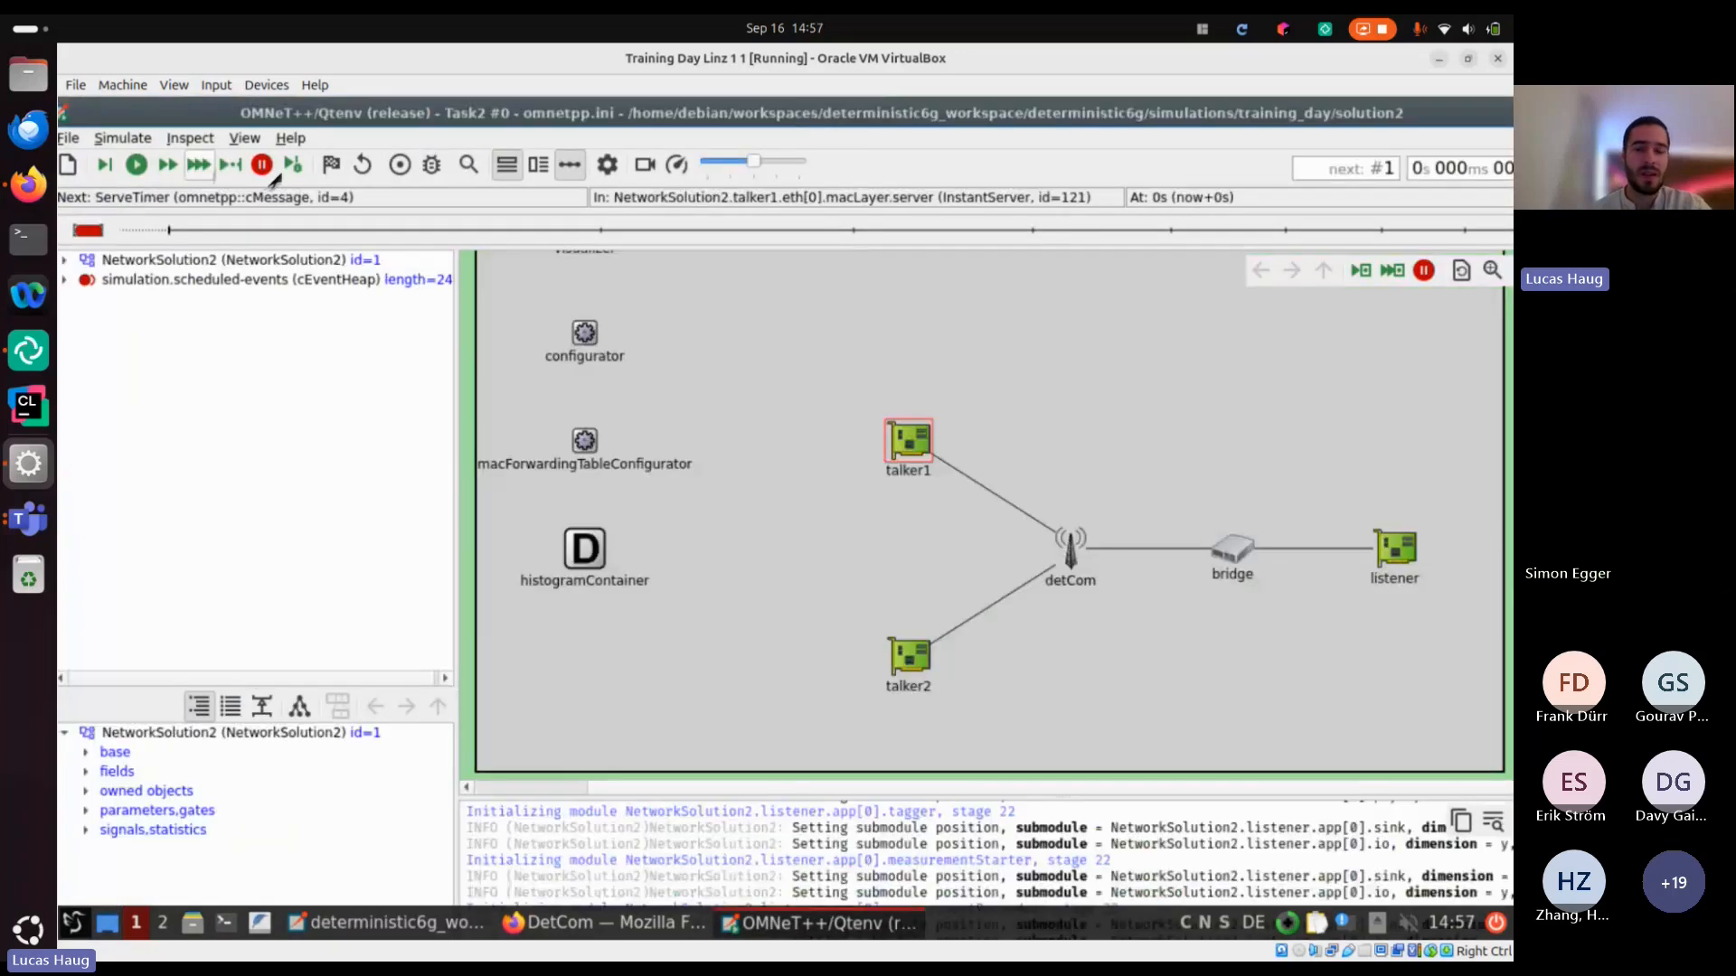
Run the Task2 simulation to its end in express mode, close Qtenv, and return to the result data of Tutorial2.anf
{"action": "left_click", "coordinate": [199, 167]}
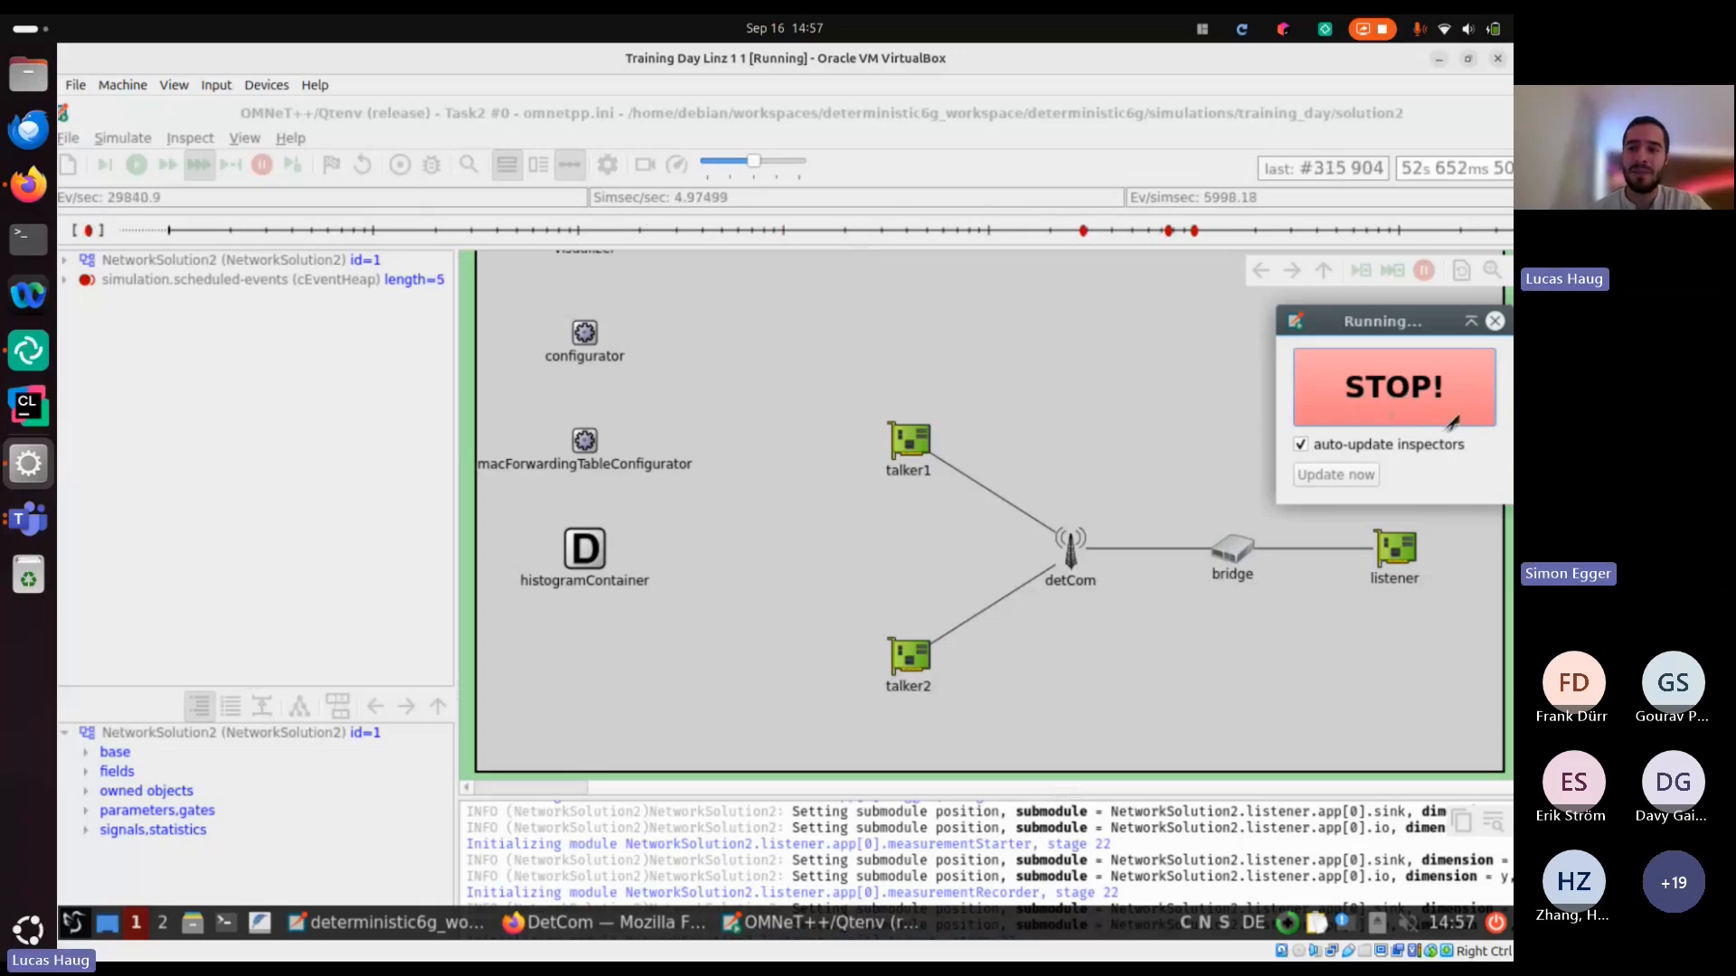
{"action": "left_click", "coordinate": [1032, 641]}
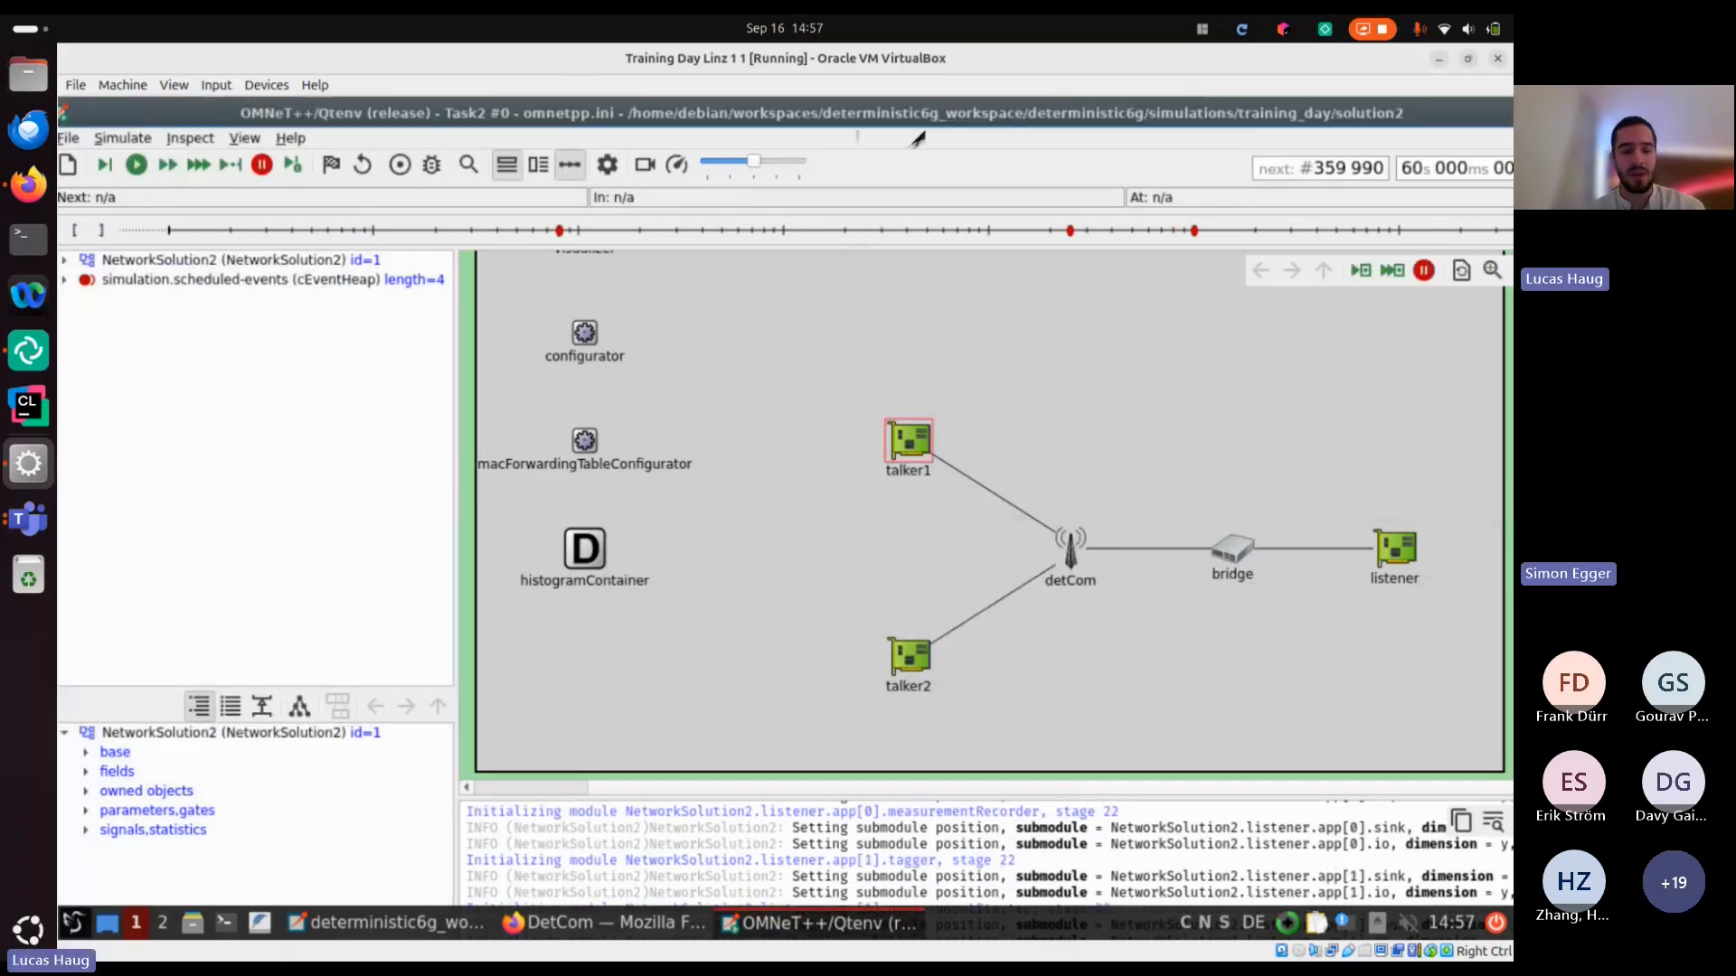
{"action": "key", "text": "alt+F4"}
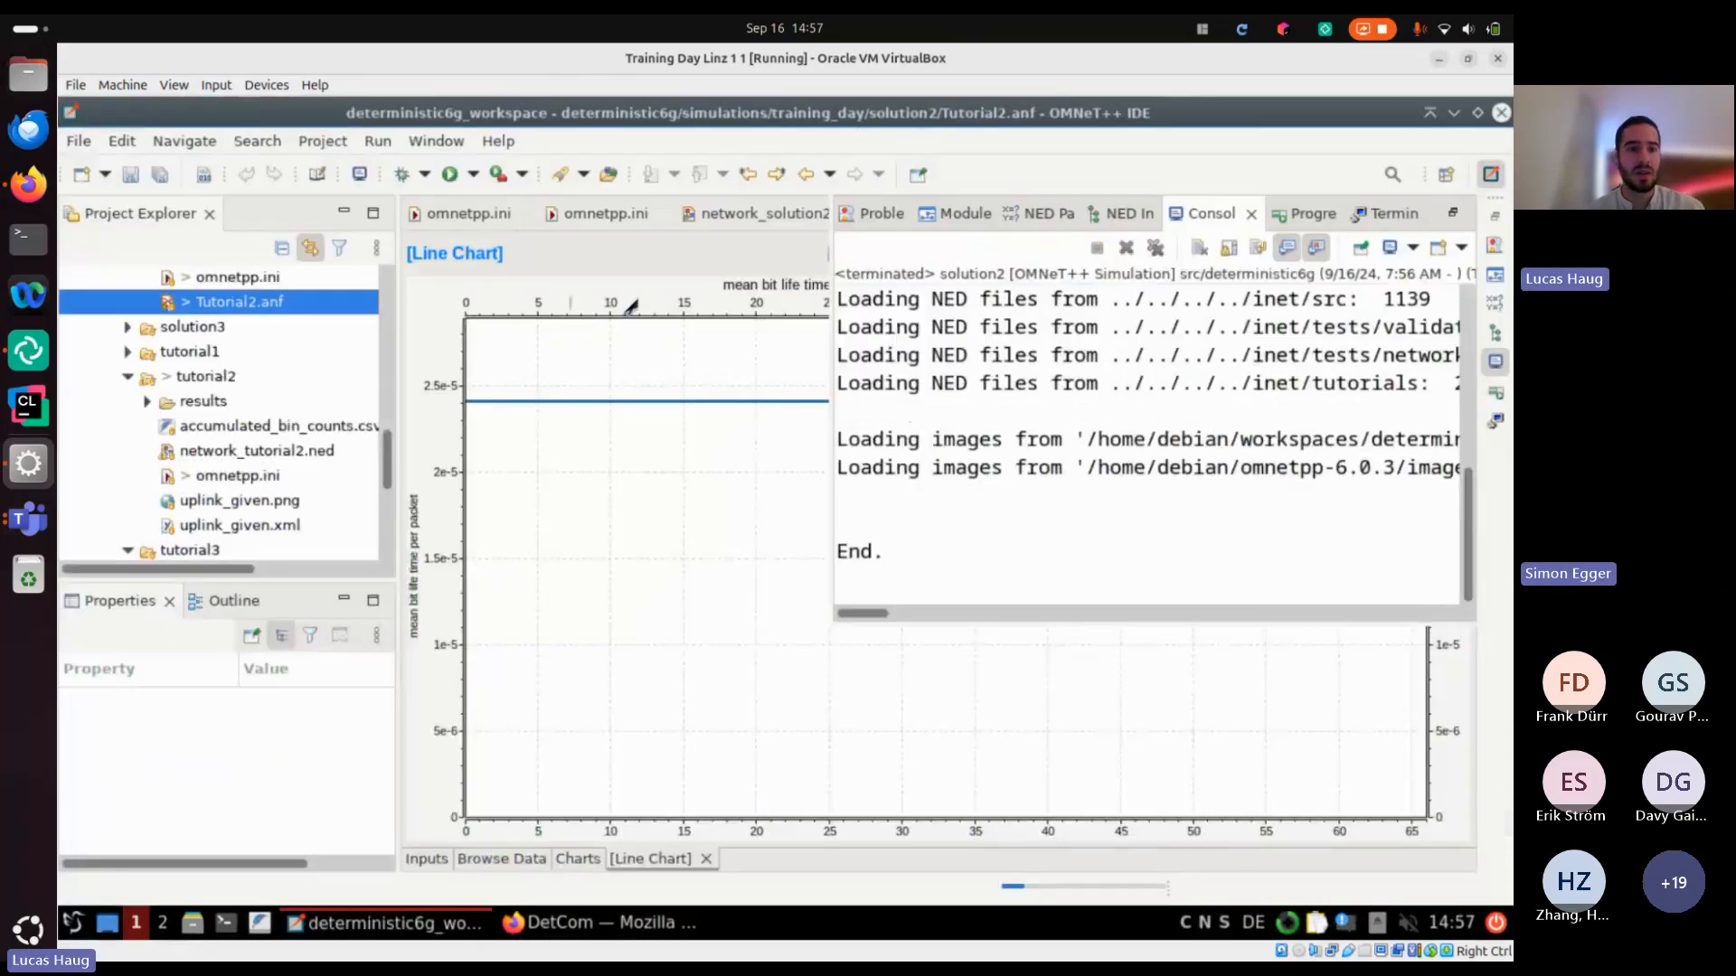
{"action": "left_click", "coordinate": [632, 310]}
{"action": "left_click", "coordinate": [540, 861]}
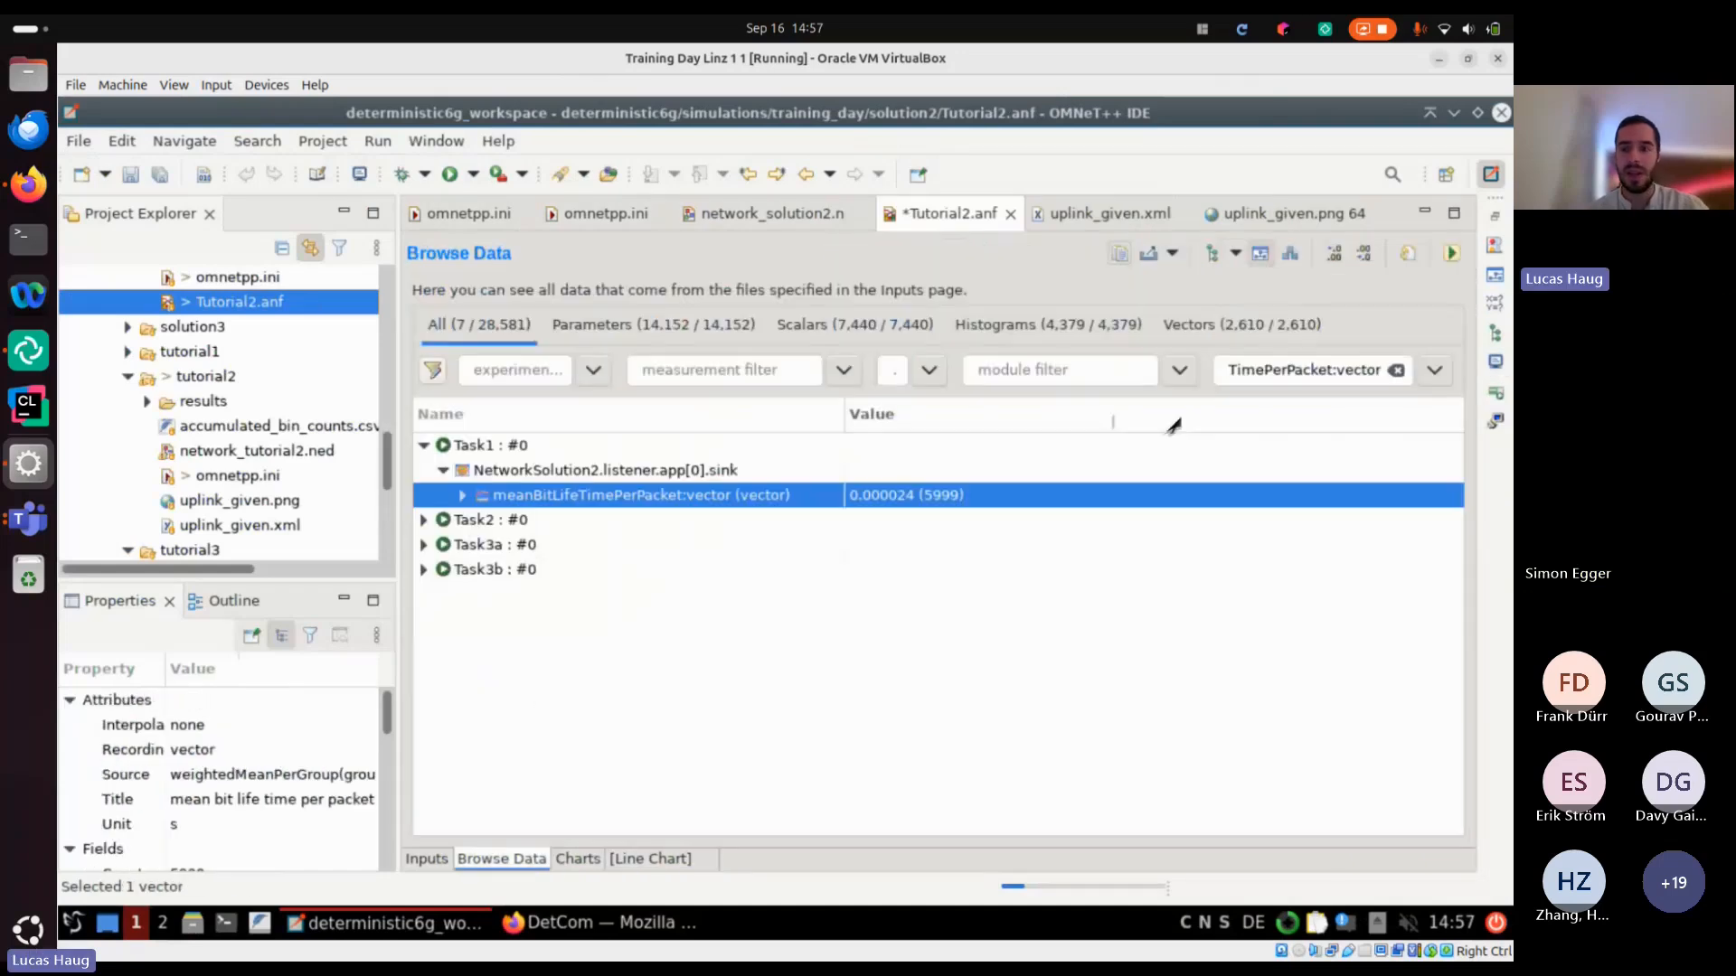
Filter the results by meanBitLifeTimePerPacket:vector and expand Task2 down to the vector of listener.app[0].sink
{"action": "double_click", "coordinate": [1308, 370]}
{"action": "key", "text": "ctrl+a"}
{"action": "type", "text": "mean"}
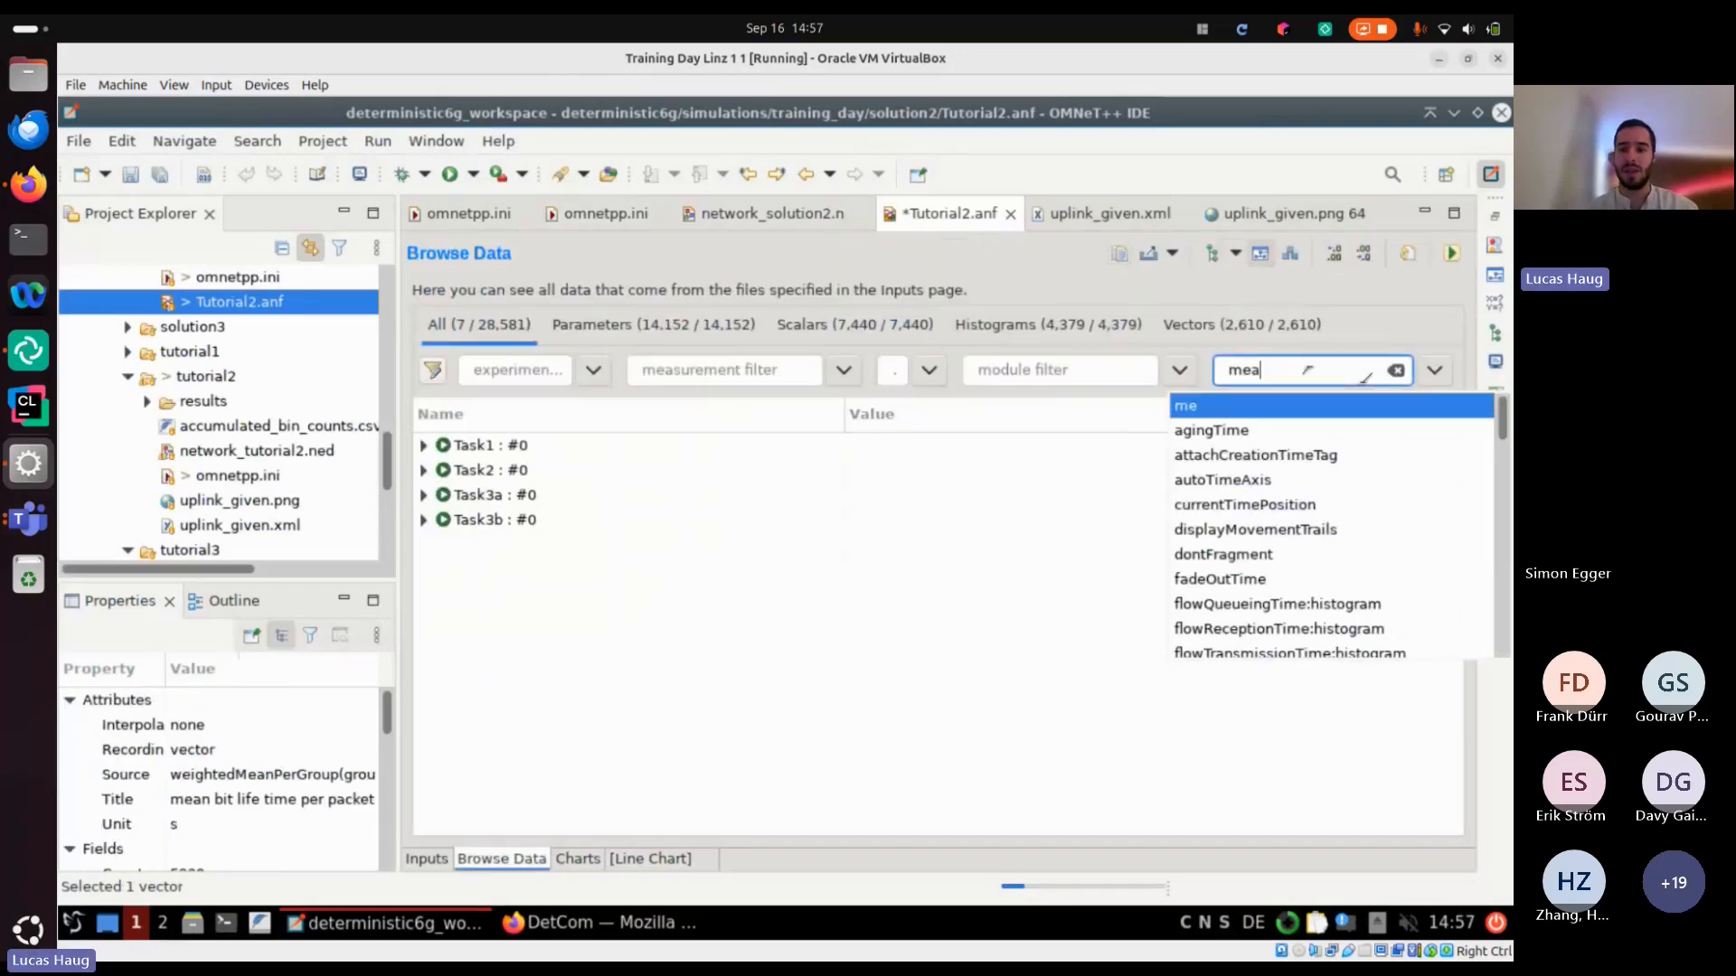
{"action": "key", "text": "Down"}
{"action": "key", "text": "Down"}
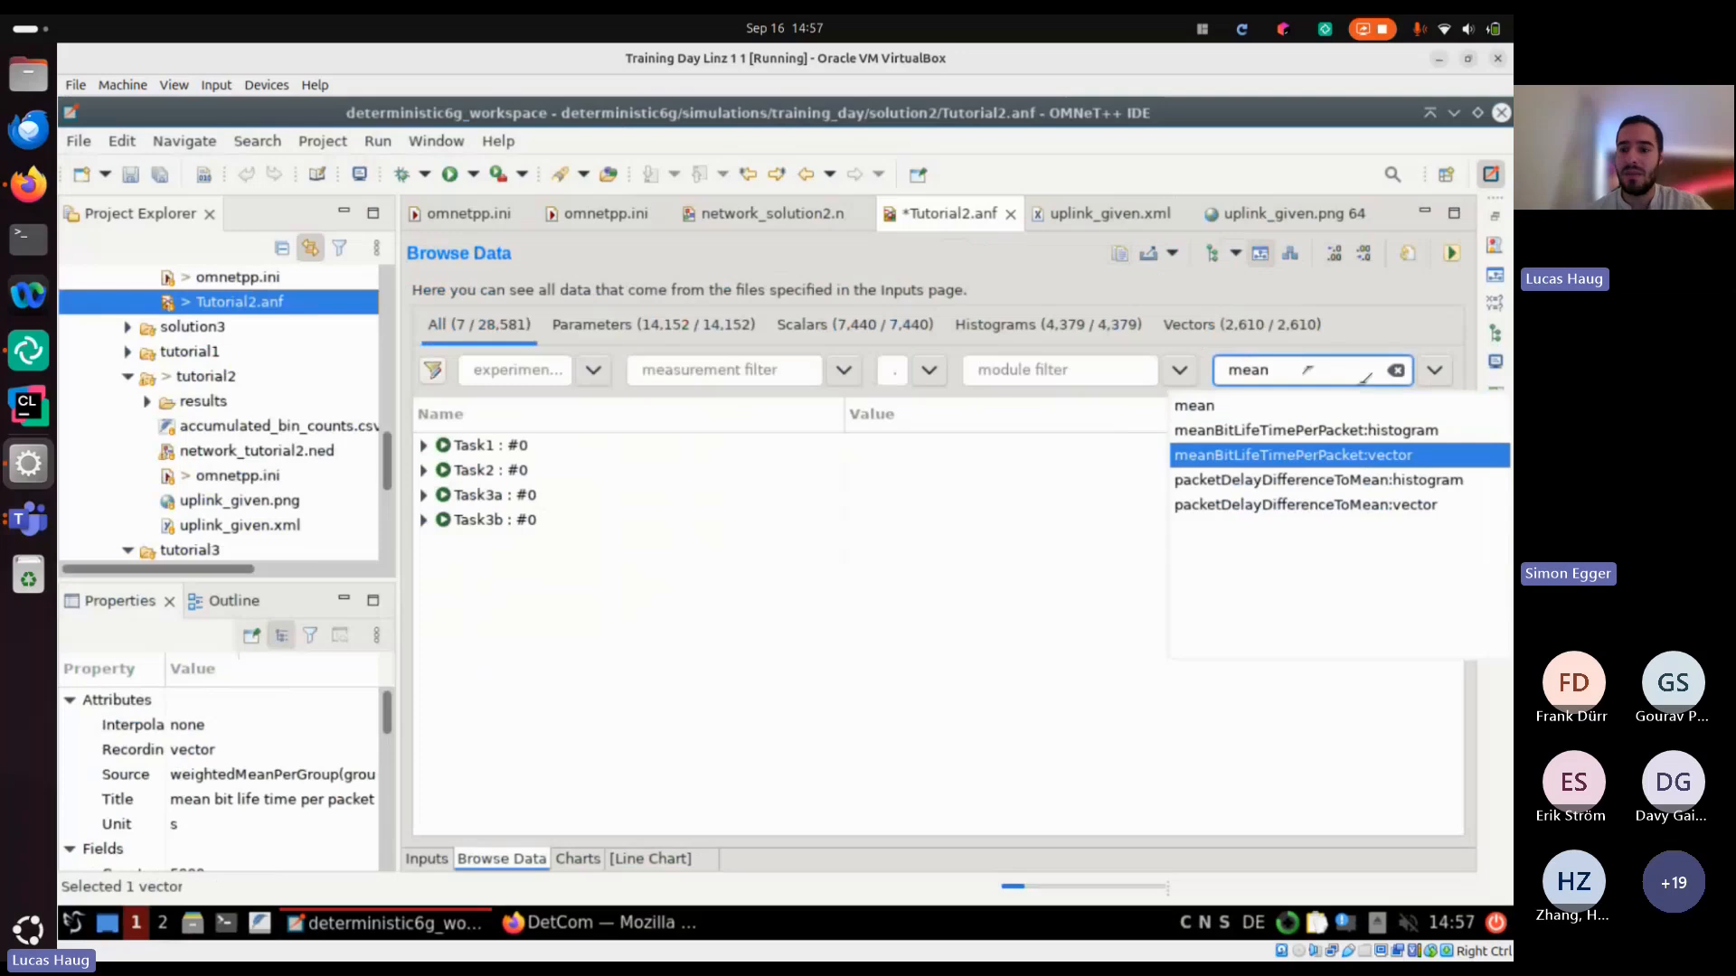
{"action": "key", "text": "Return"}
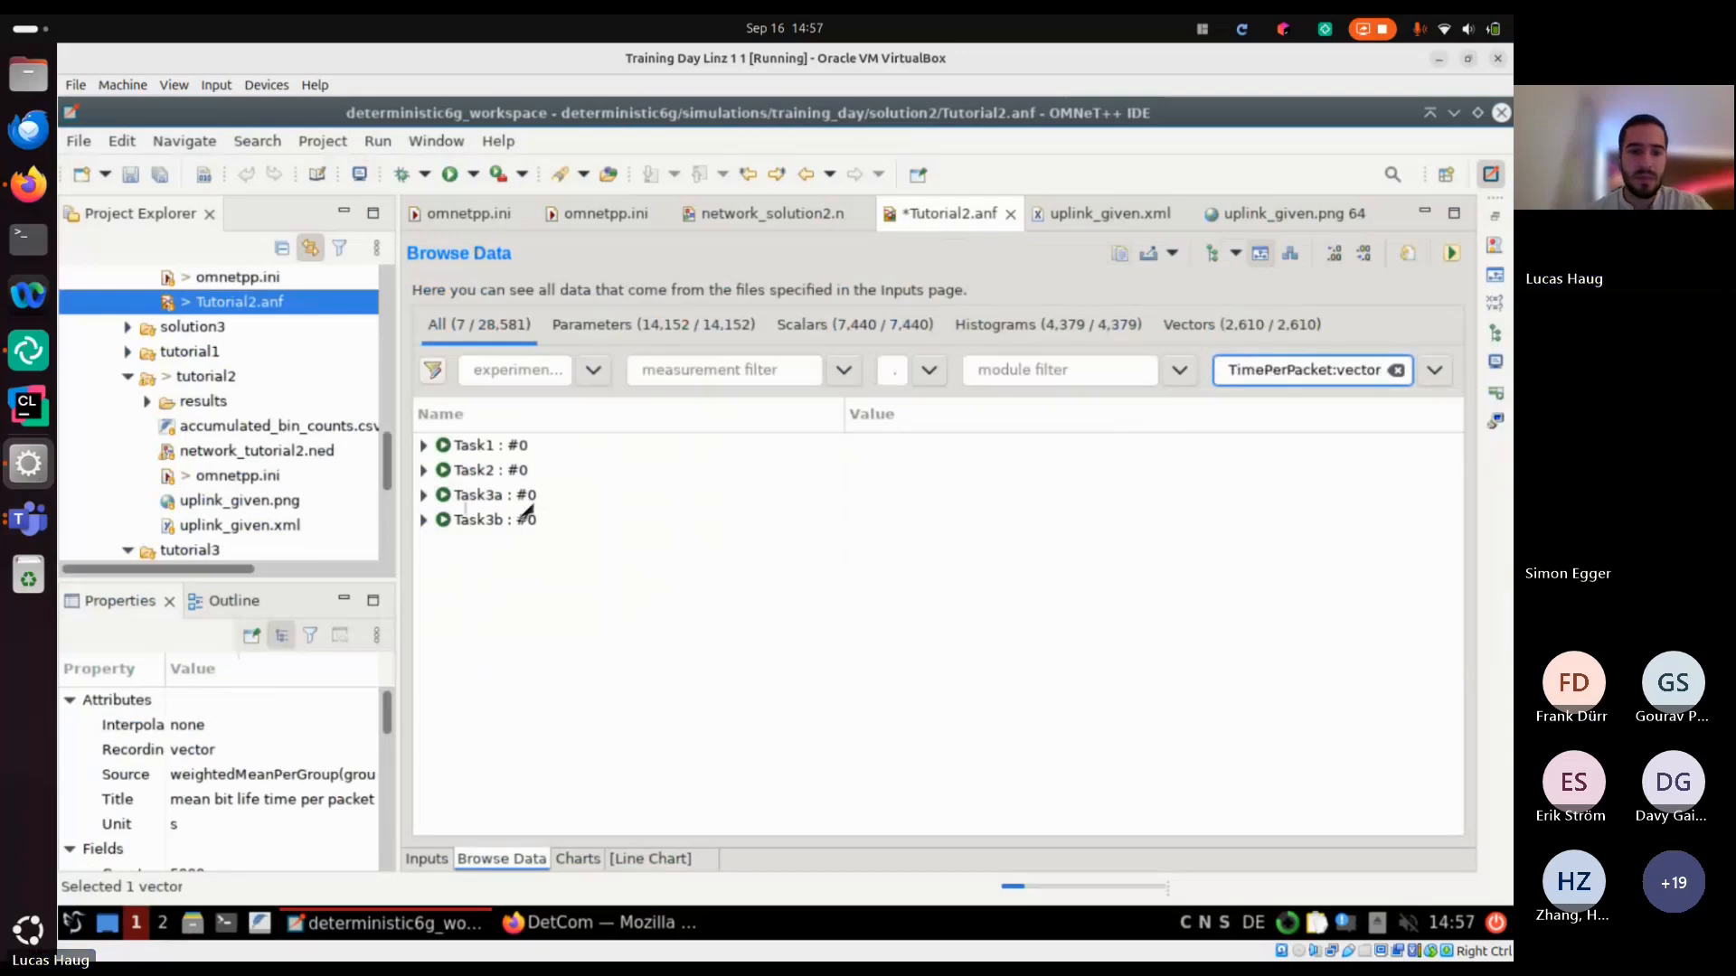
{"action": "double_click", "coordinate": [482, 472]}
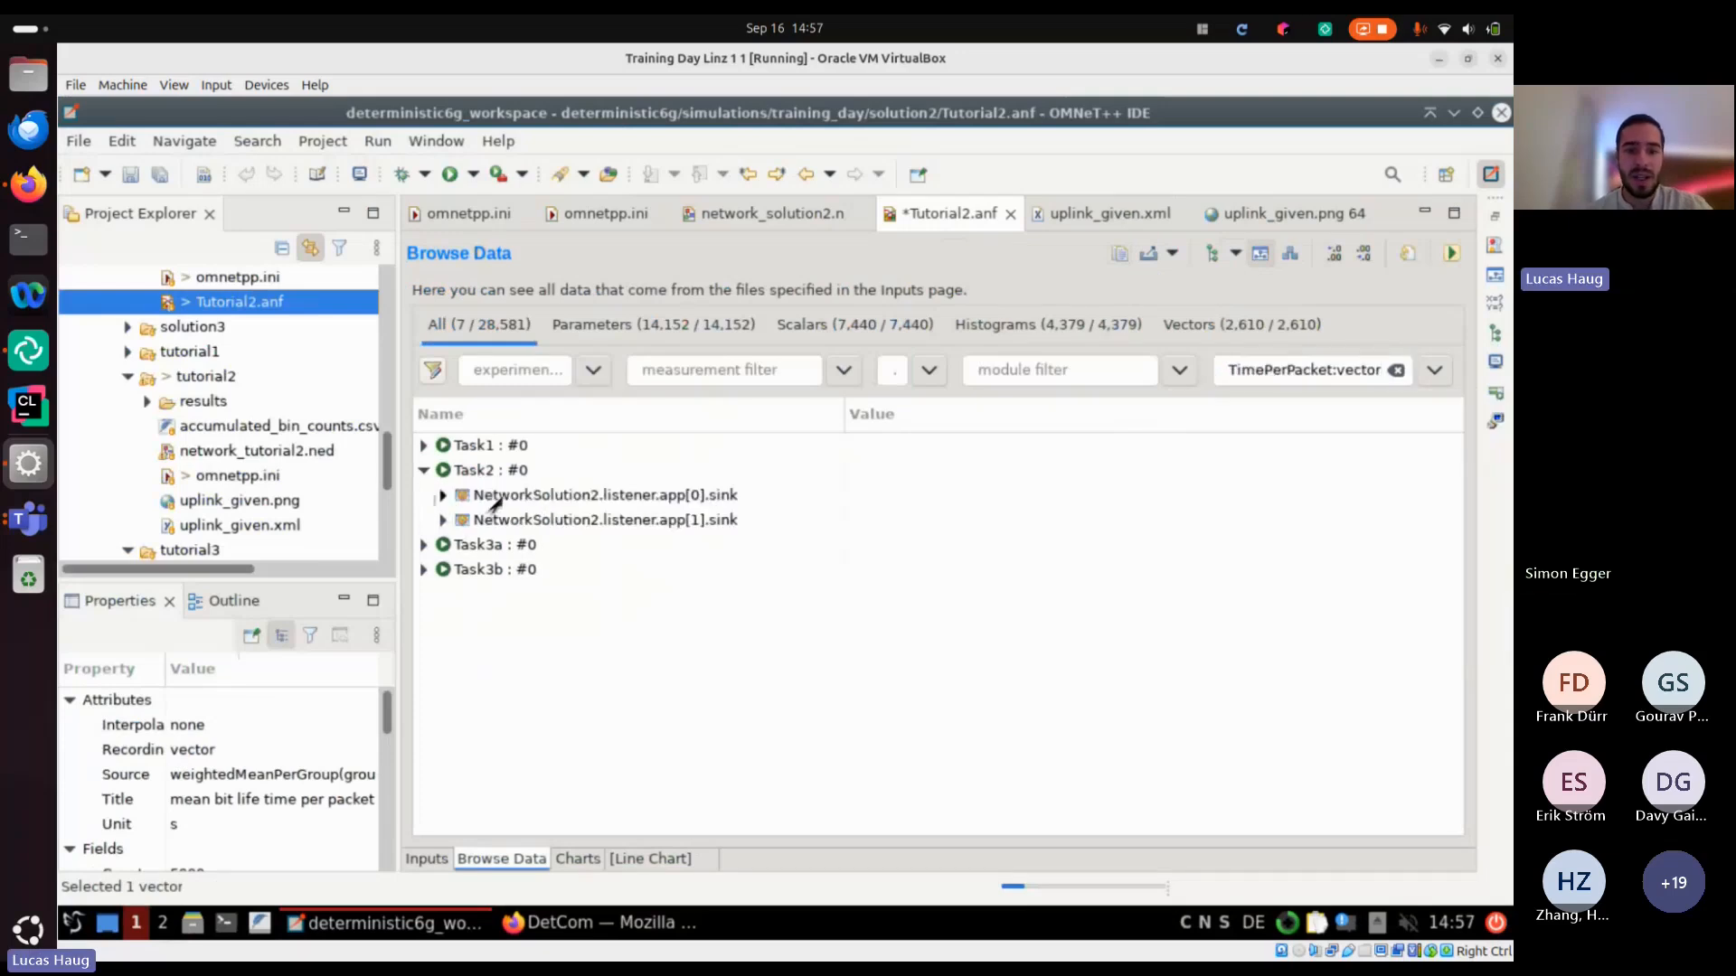
{"action": "double_click", "coordinate": [496, 496]}
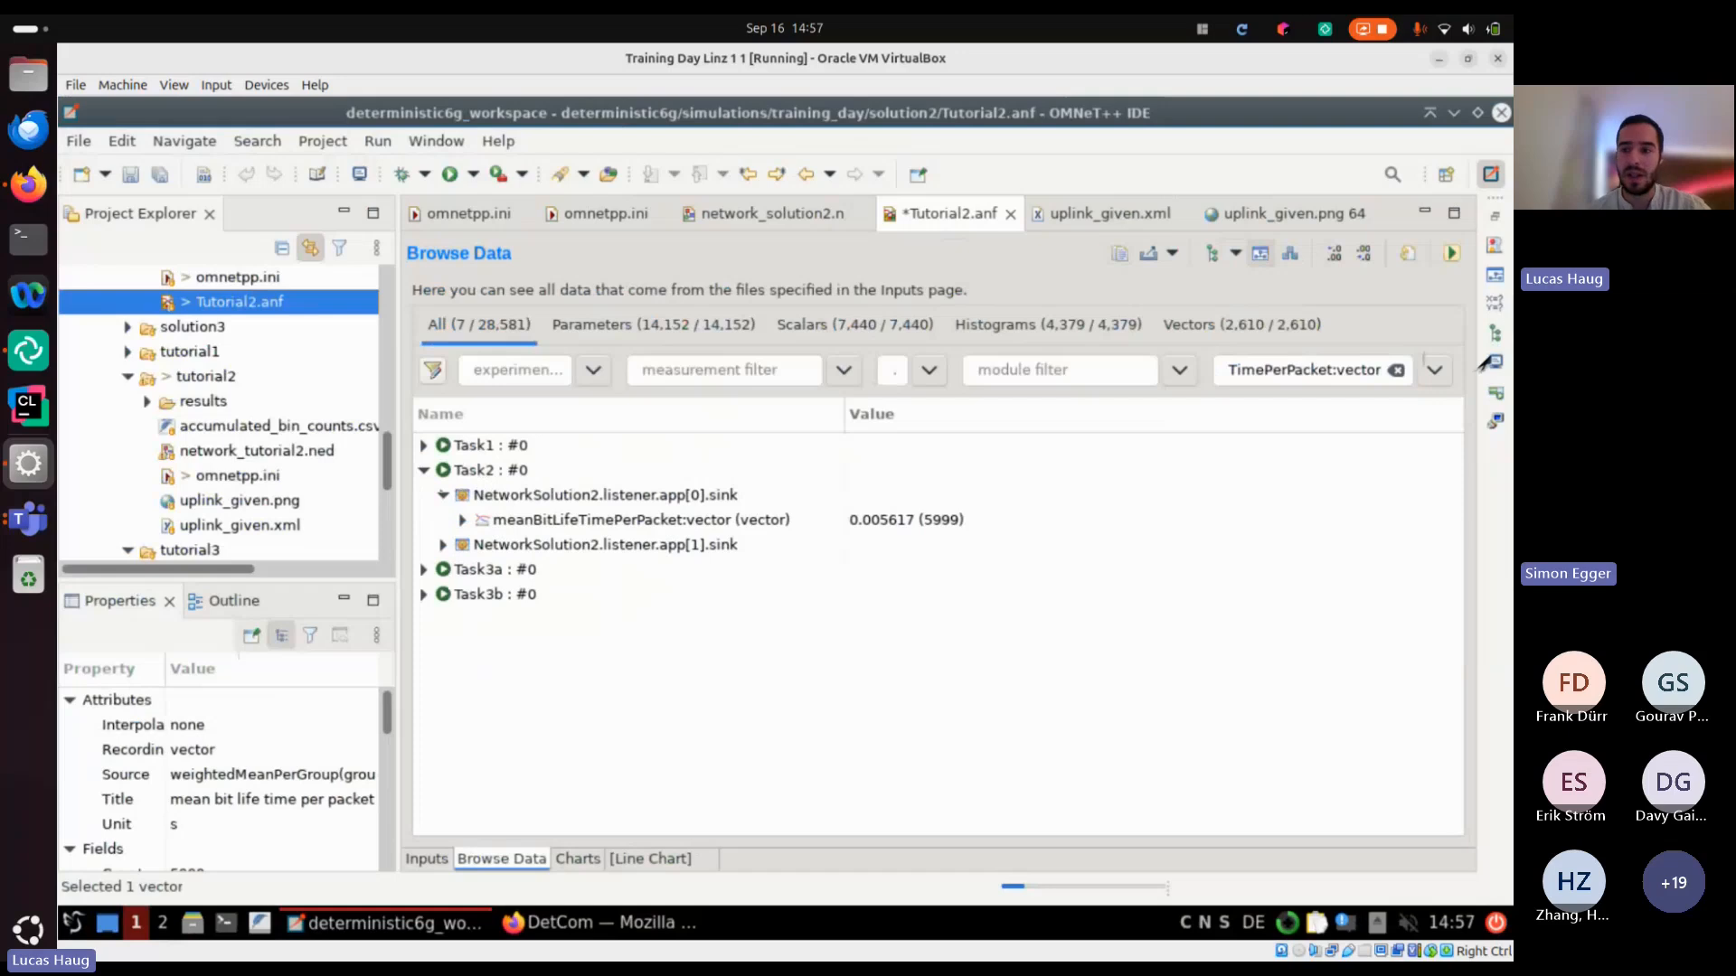
Filter the results by meanBitLifeTimePerPacket:histogram and plot the Task2 histogram of listener.app[0].sink
{"action": "left_click", "coordinate": [1358, 370]}
{"action": "double_click", "coordinate": [1358, 370]}
{"action": "type", "text": "histogram"}
{"action": "key", "text": "Down"}
{"action": "key", "text": "Return"}
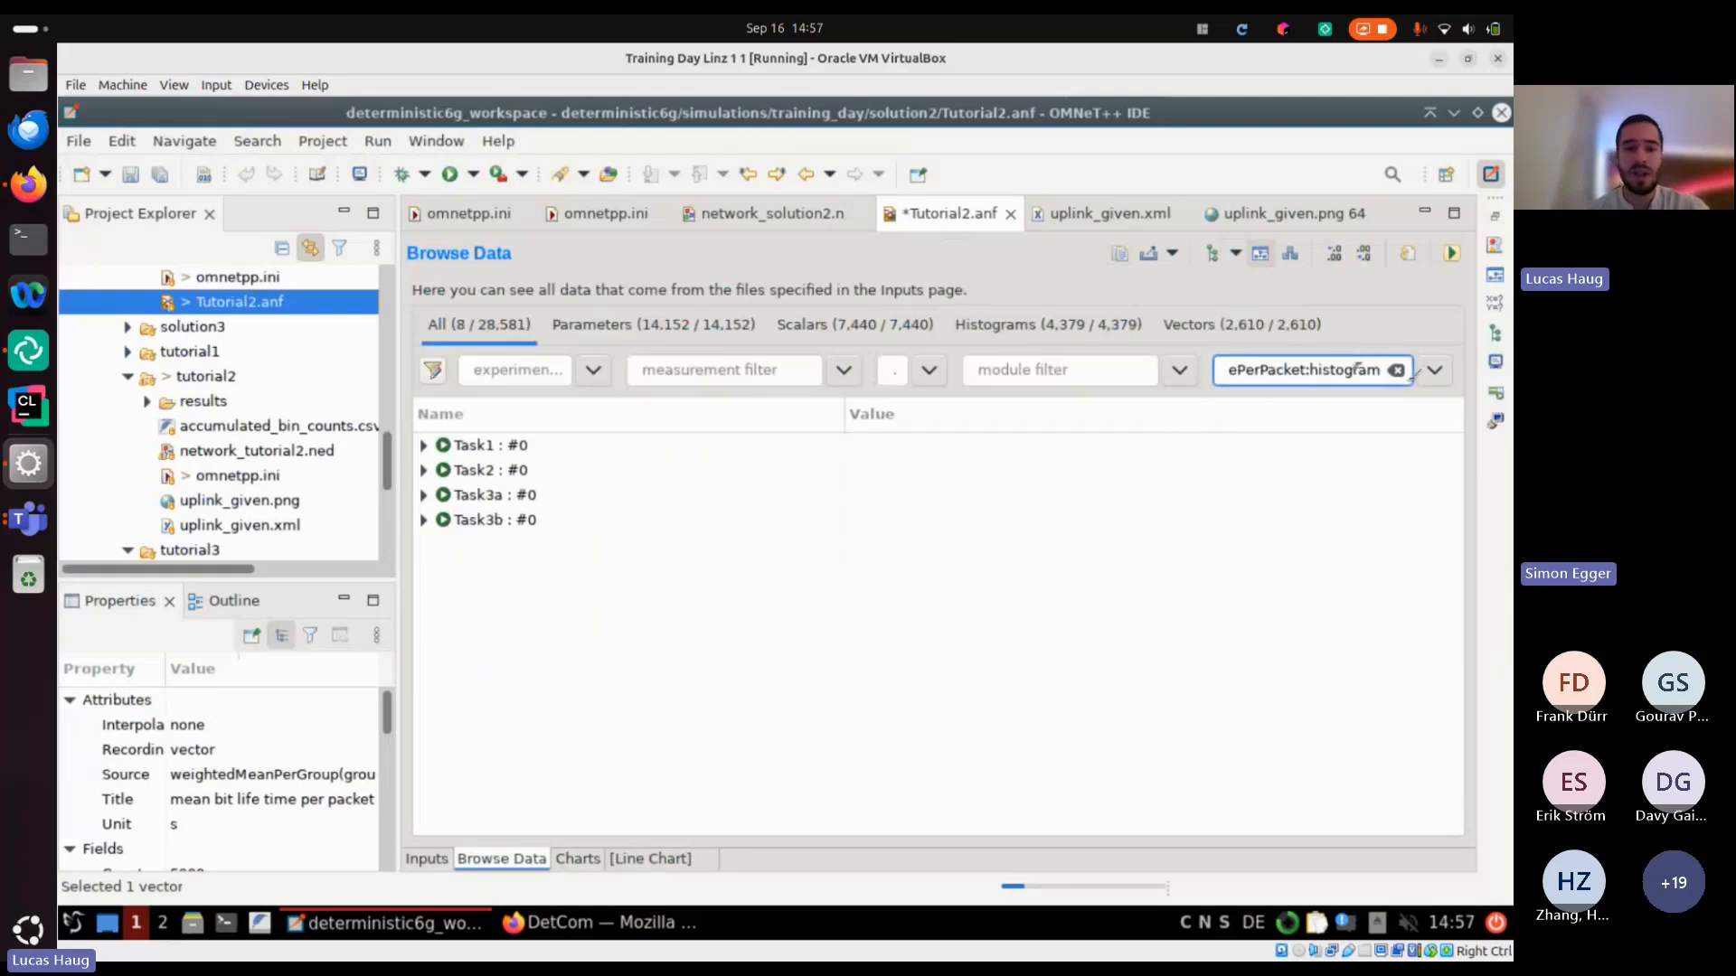
{"action": "double_click", "coordinate": [482, 470]}
{"action": "double_click", "coordinate": [497, 496]}
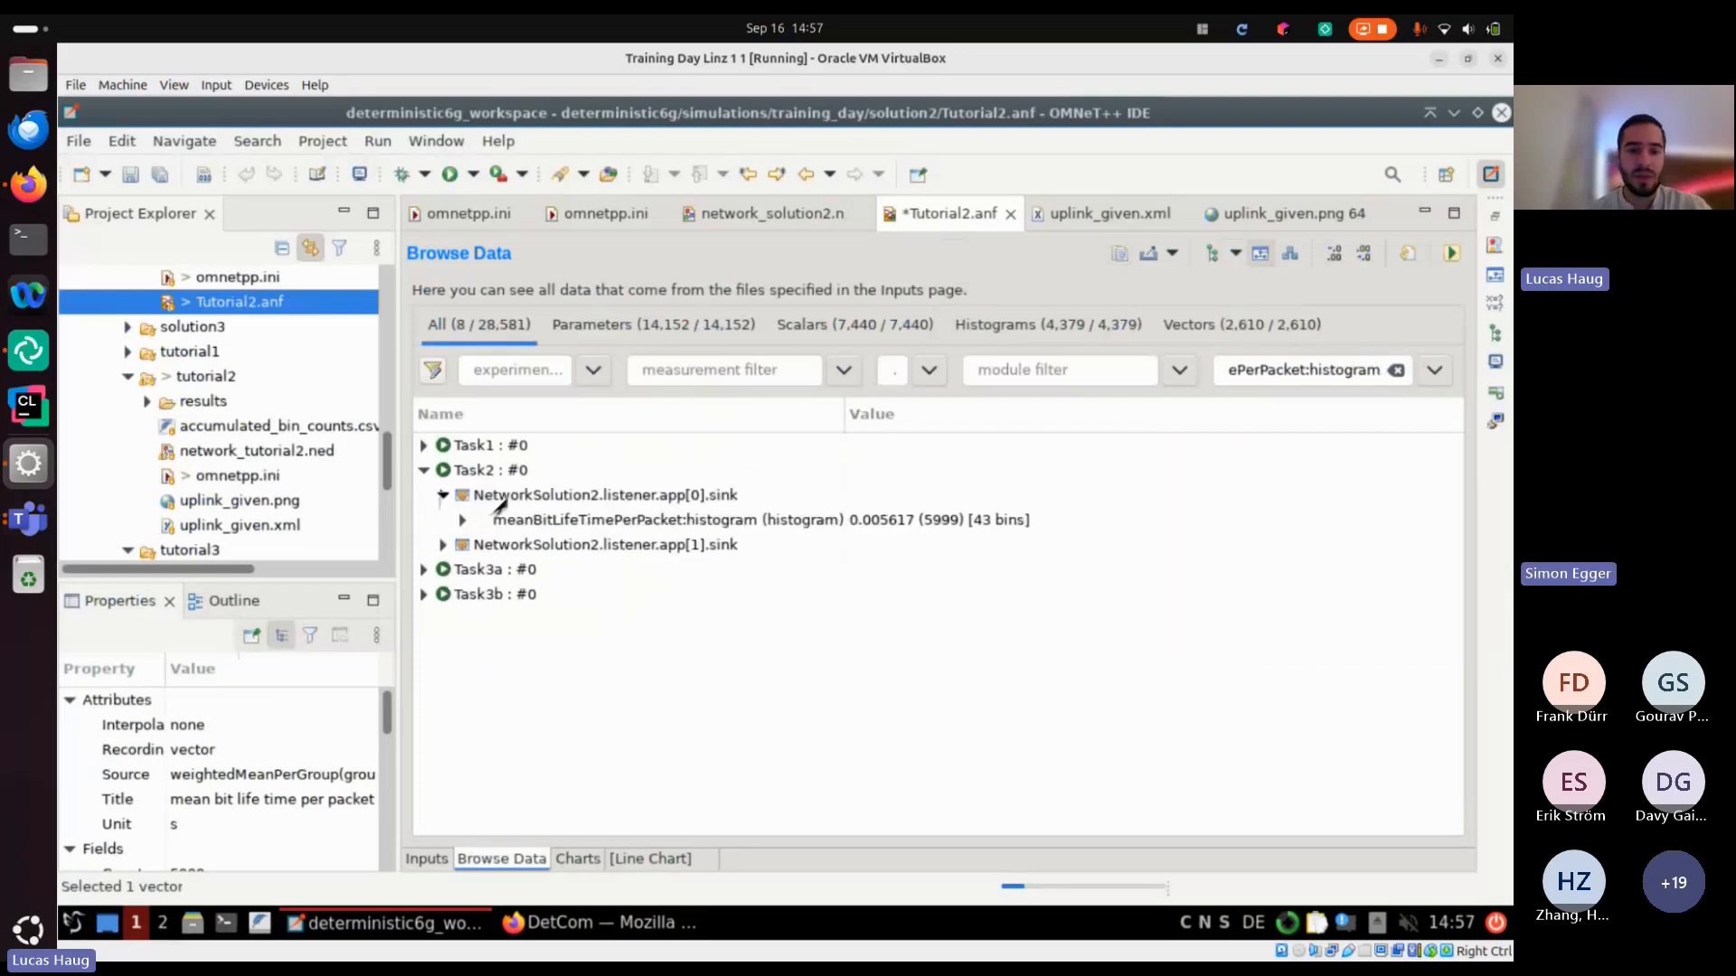
{"action": "double_click", "coordinate": [796, 519]}
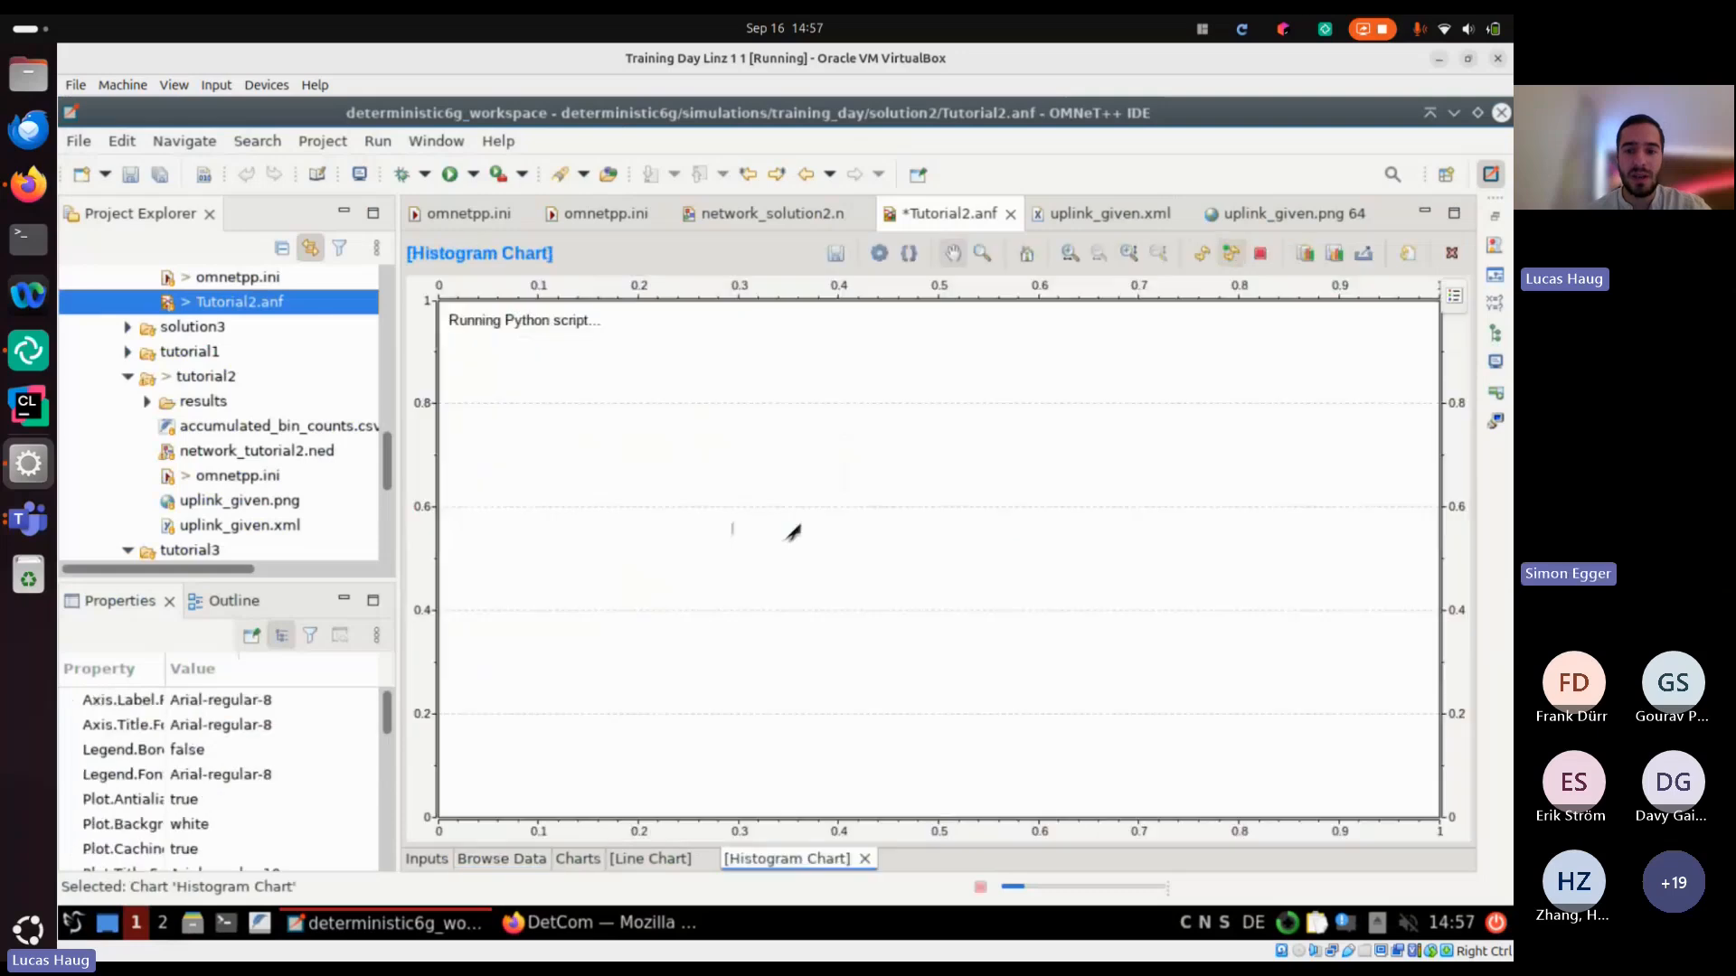
Place uplink_given.xml and uplink_given.png in a separate editor area beside Tutorial2.anf and compare the given plot with the simulated histogram
{"action": "left_click", "coordinate": [1132, 215]}
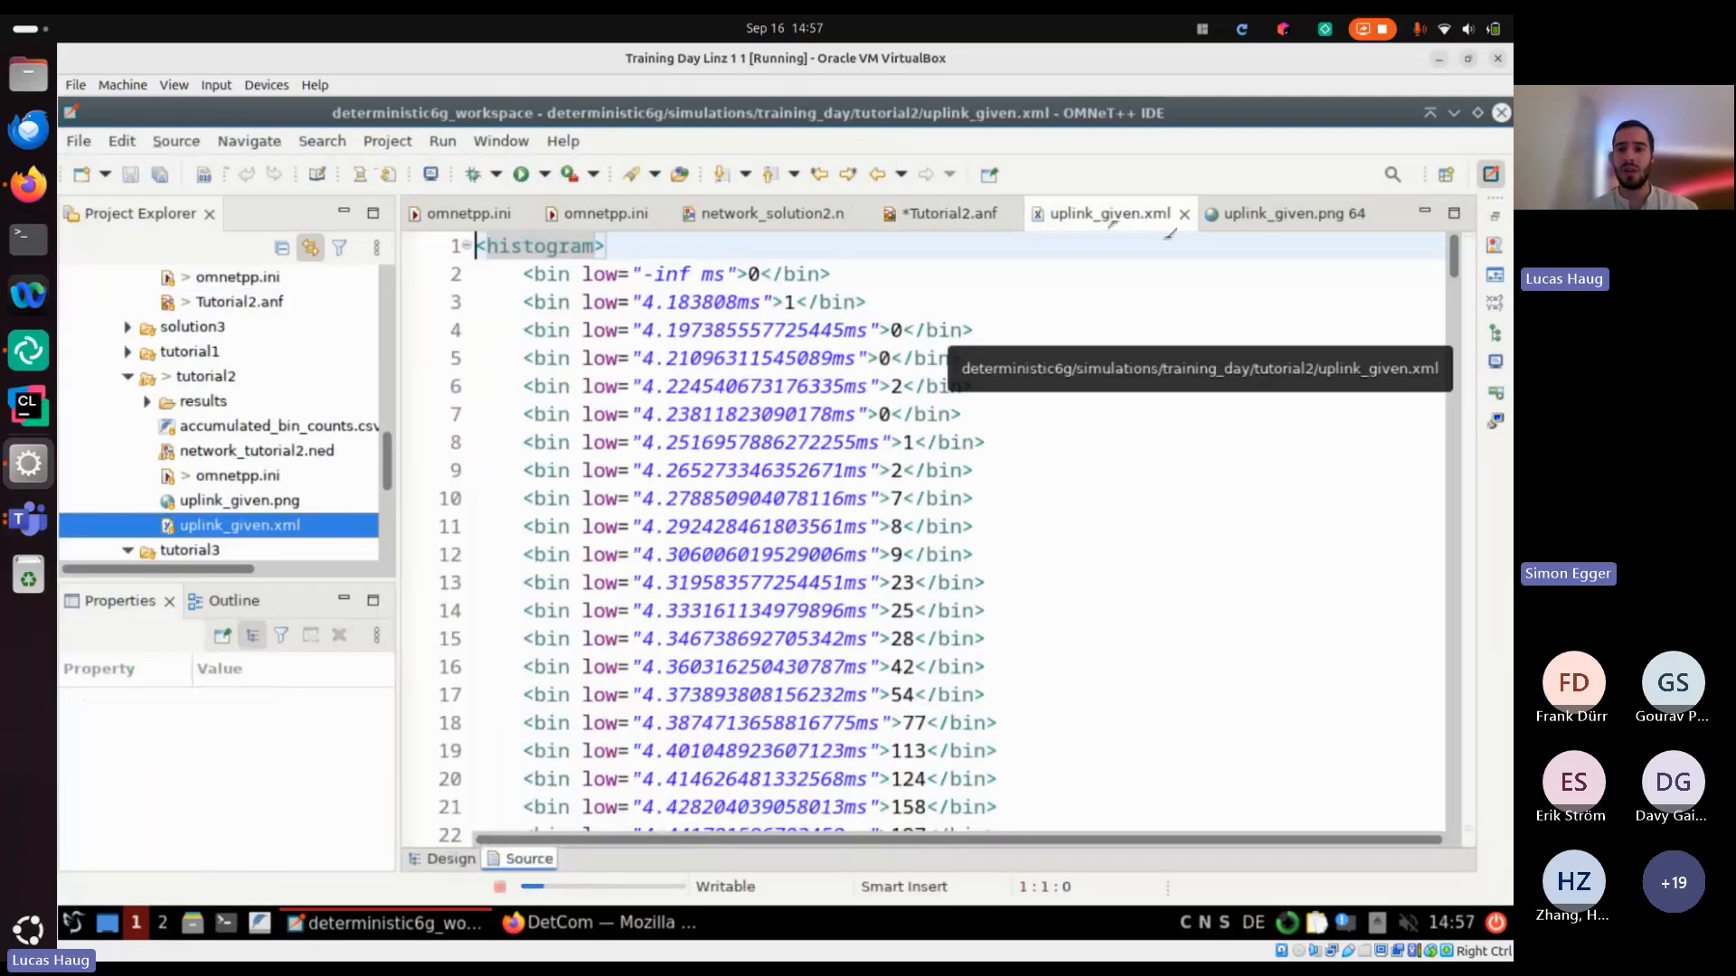
{"action": "left_click_drag", "start_coordinate": [1112, 219], "coordinate": [1434, 237]}
{"action": "left_click", "coordinate": [809, 226]}
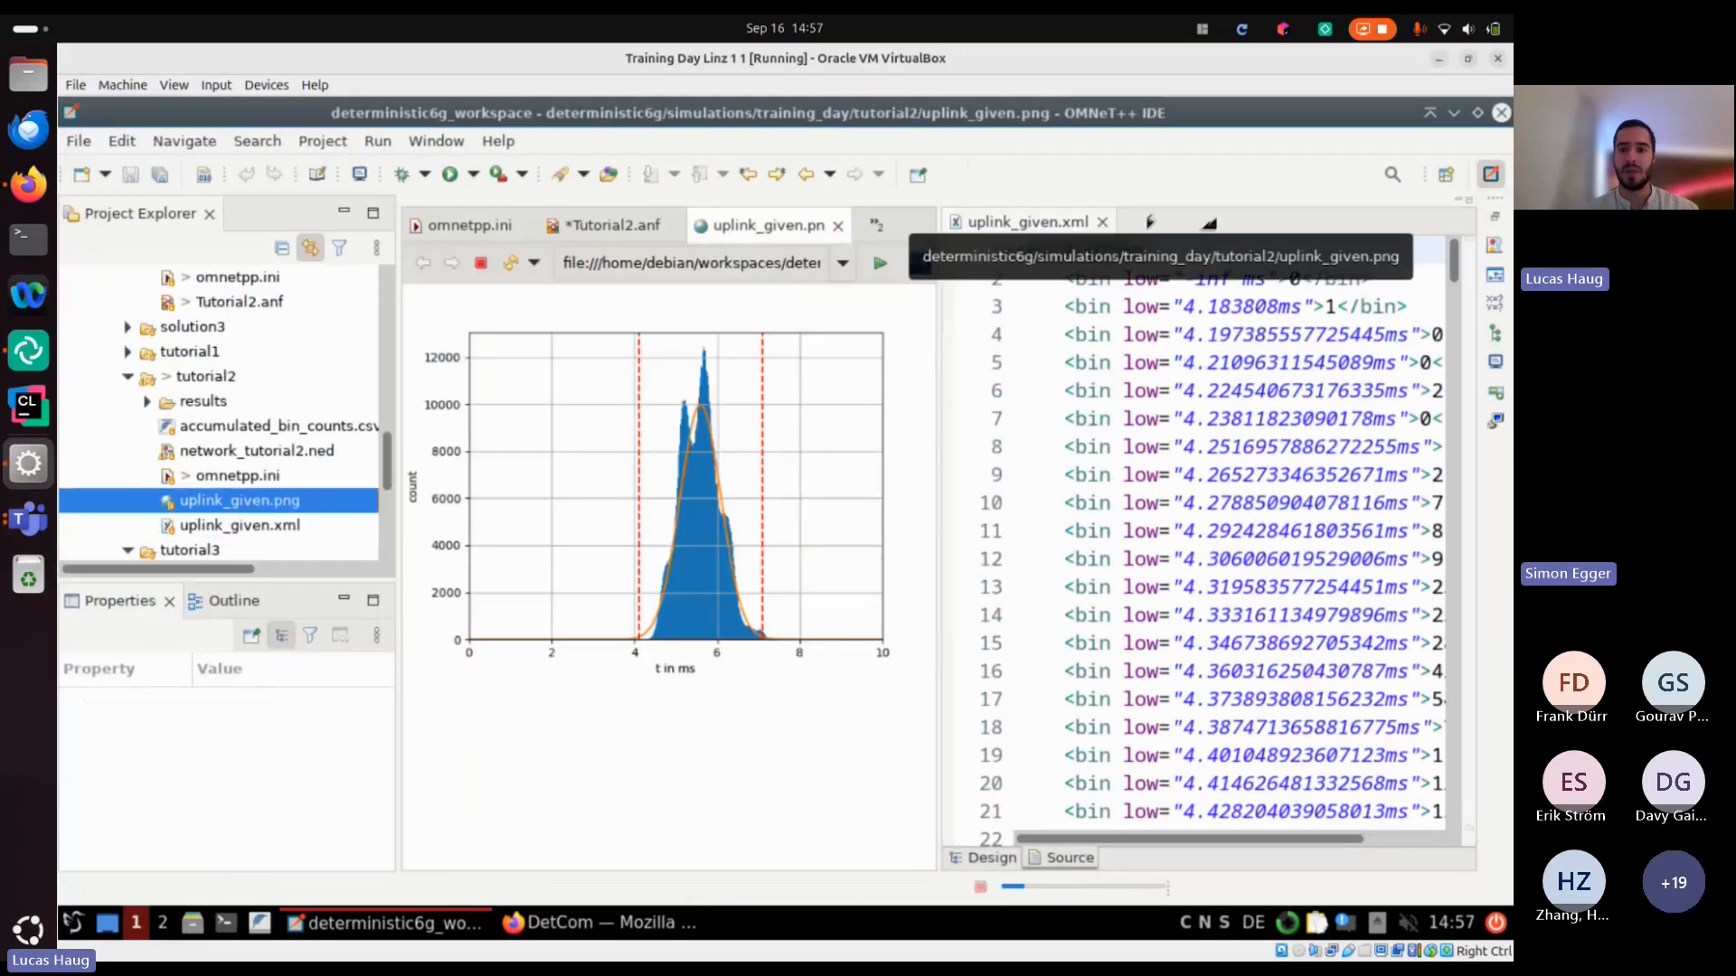
{"action": "left_click_drag", "start_coordinate": [913, 237], "coordinate": [1027, 464]}
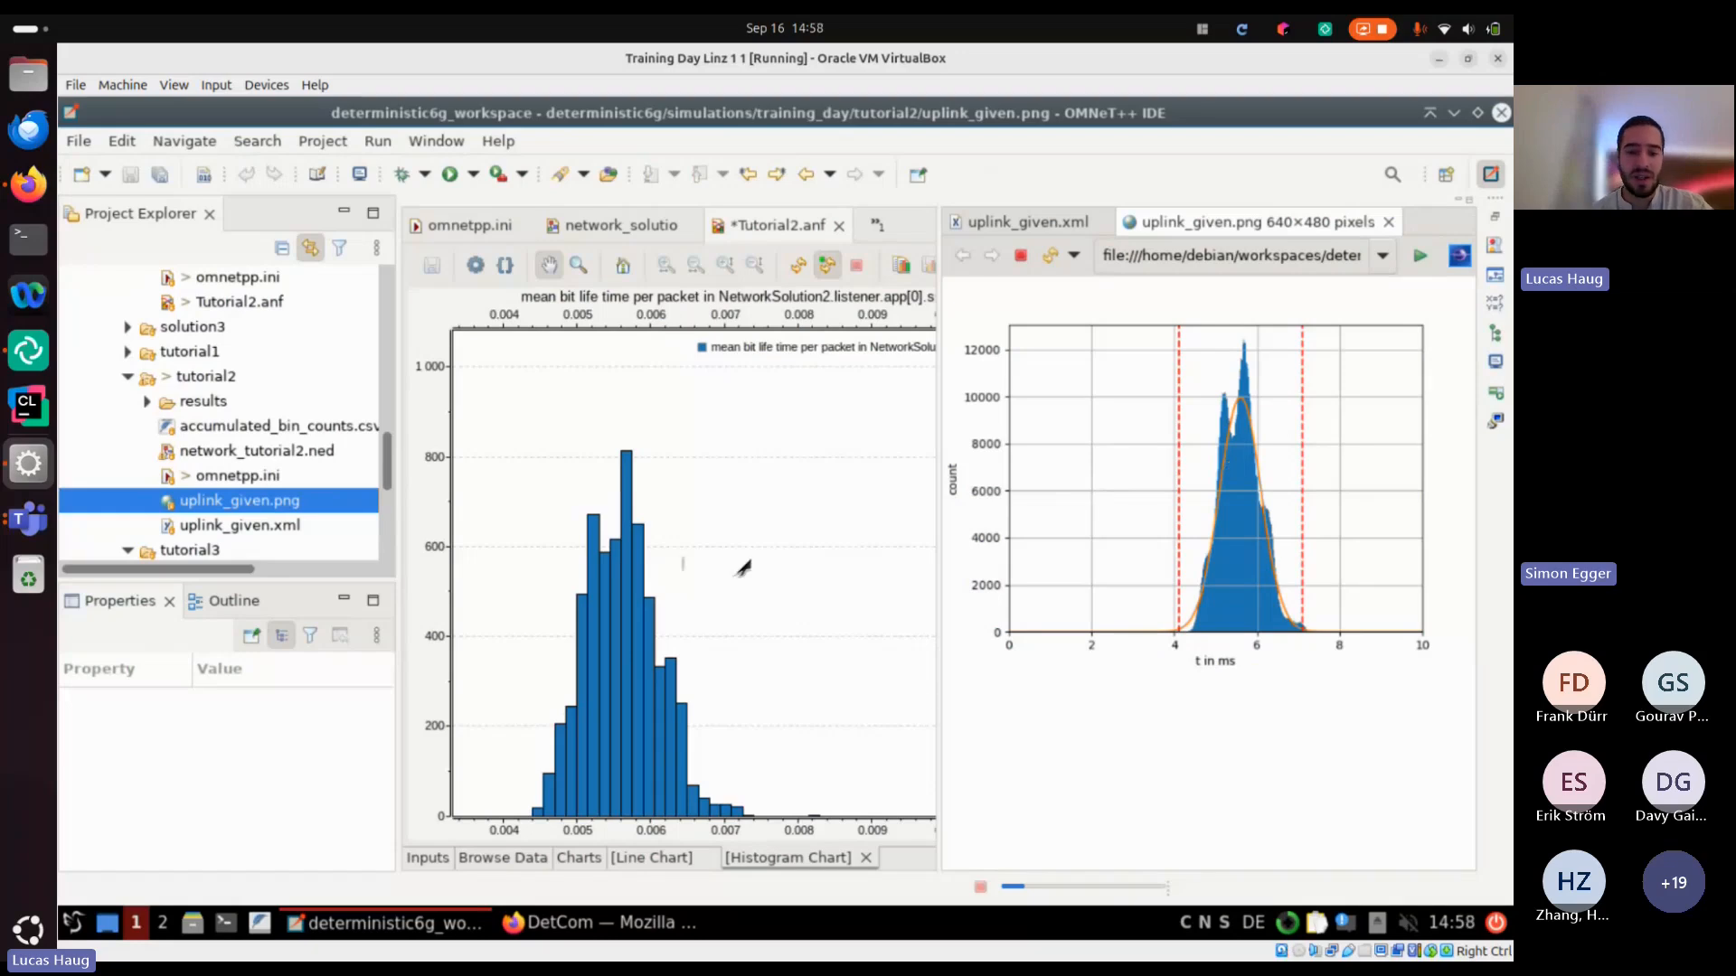
Plot the Task2 meanBitLifeTimePerPacket histogram of listener.app[1].sink, and close uplink_given.png and uplink_given.xml
{"action": "left_click", "coordinate": [539, 859]}
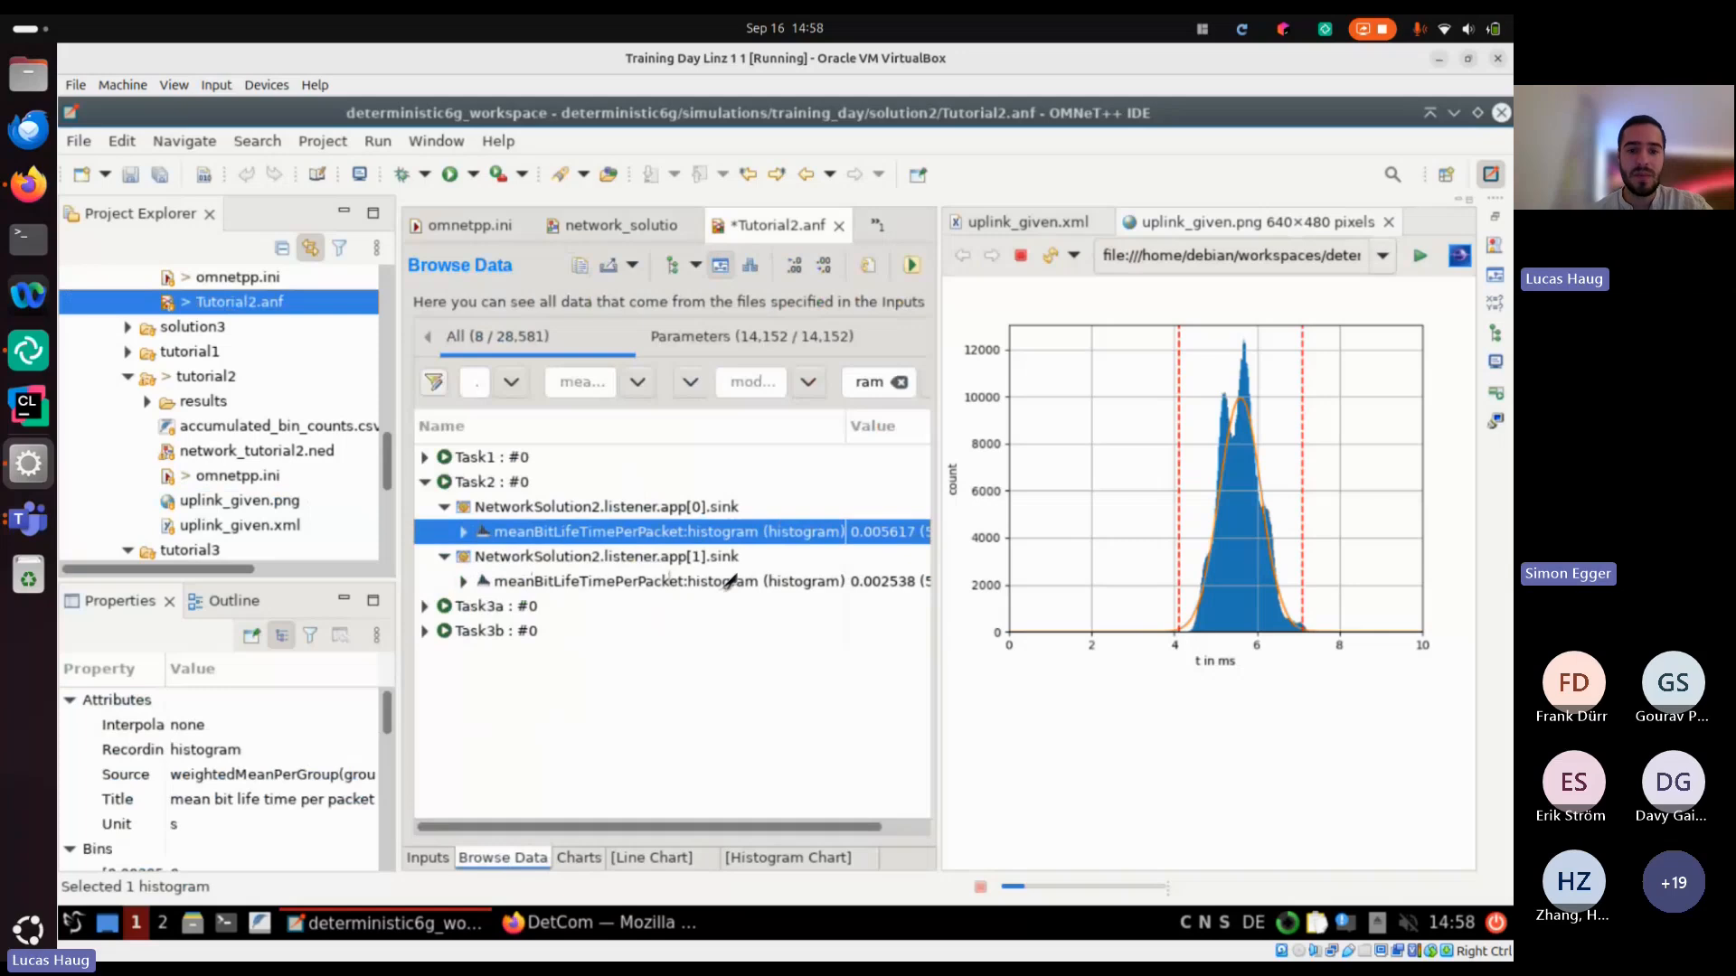
{"action": "double_click", "coordinate": [729, 581]}
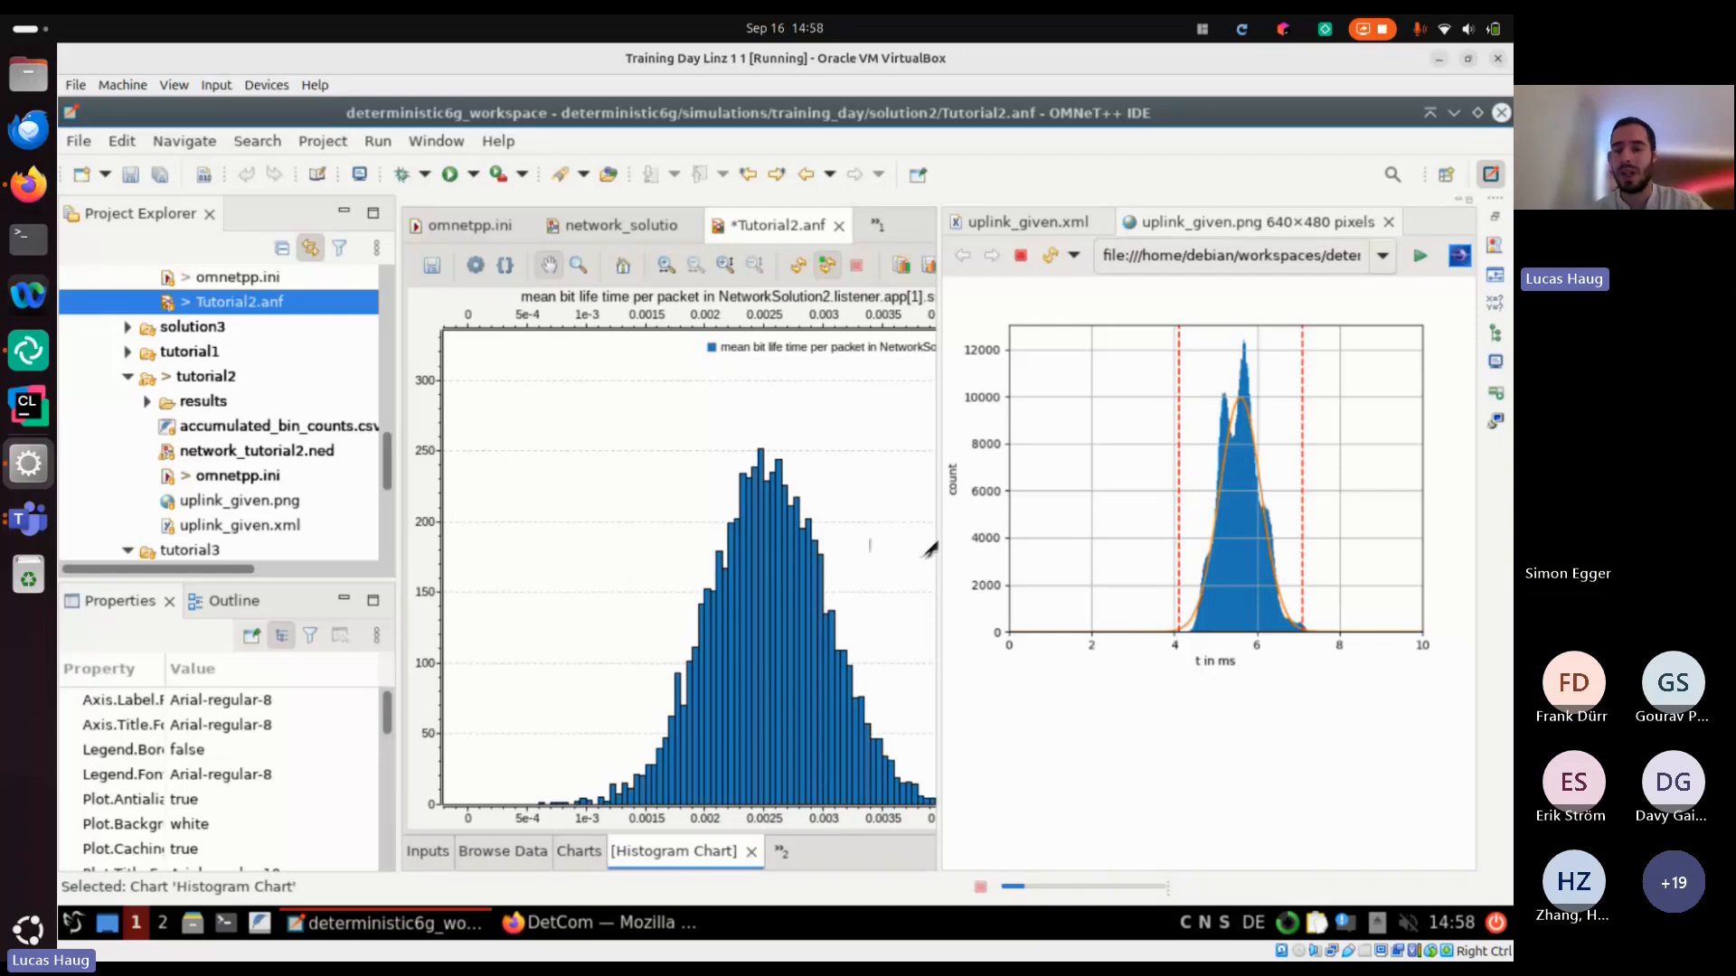
{"action": "left_click", "coordinate": [1455, 226]}
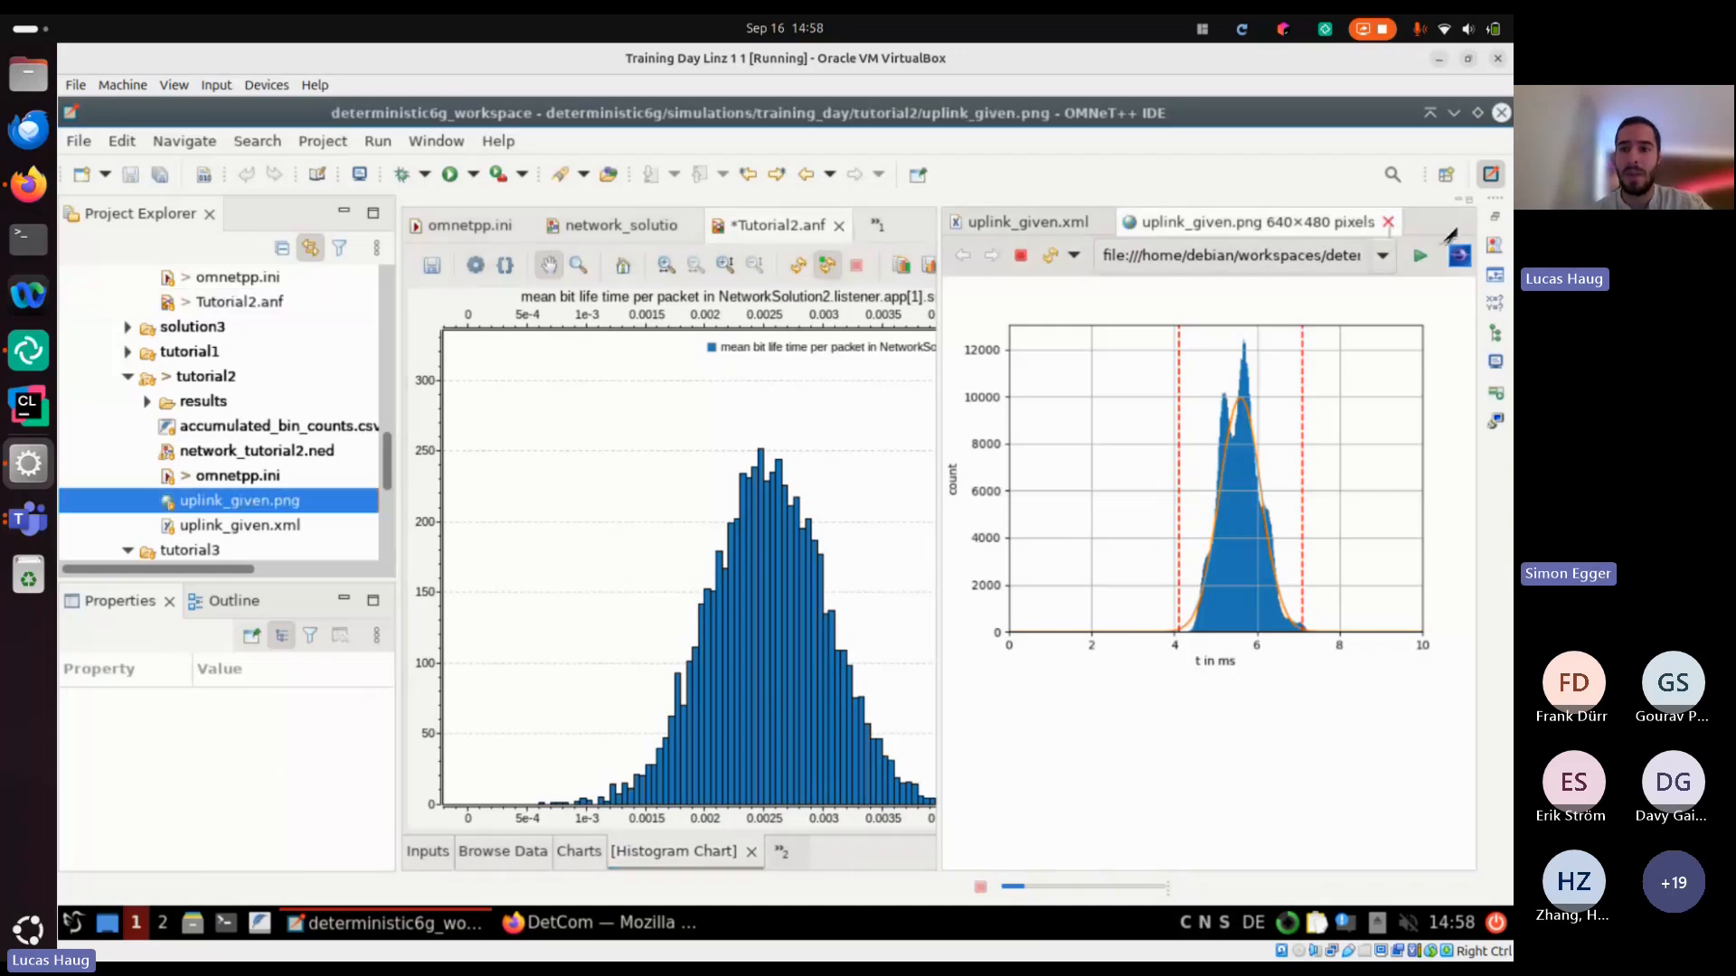
{"action": "left_click", "coordinate": [1387, 221]}
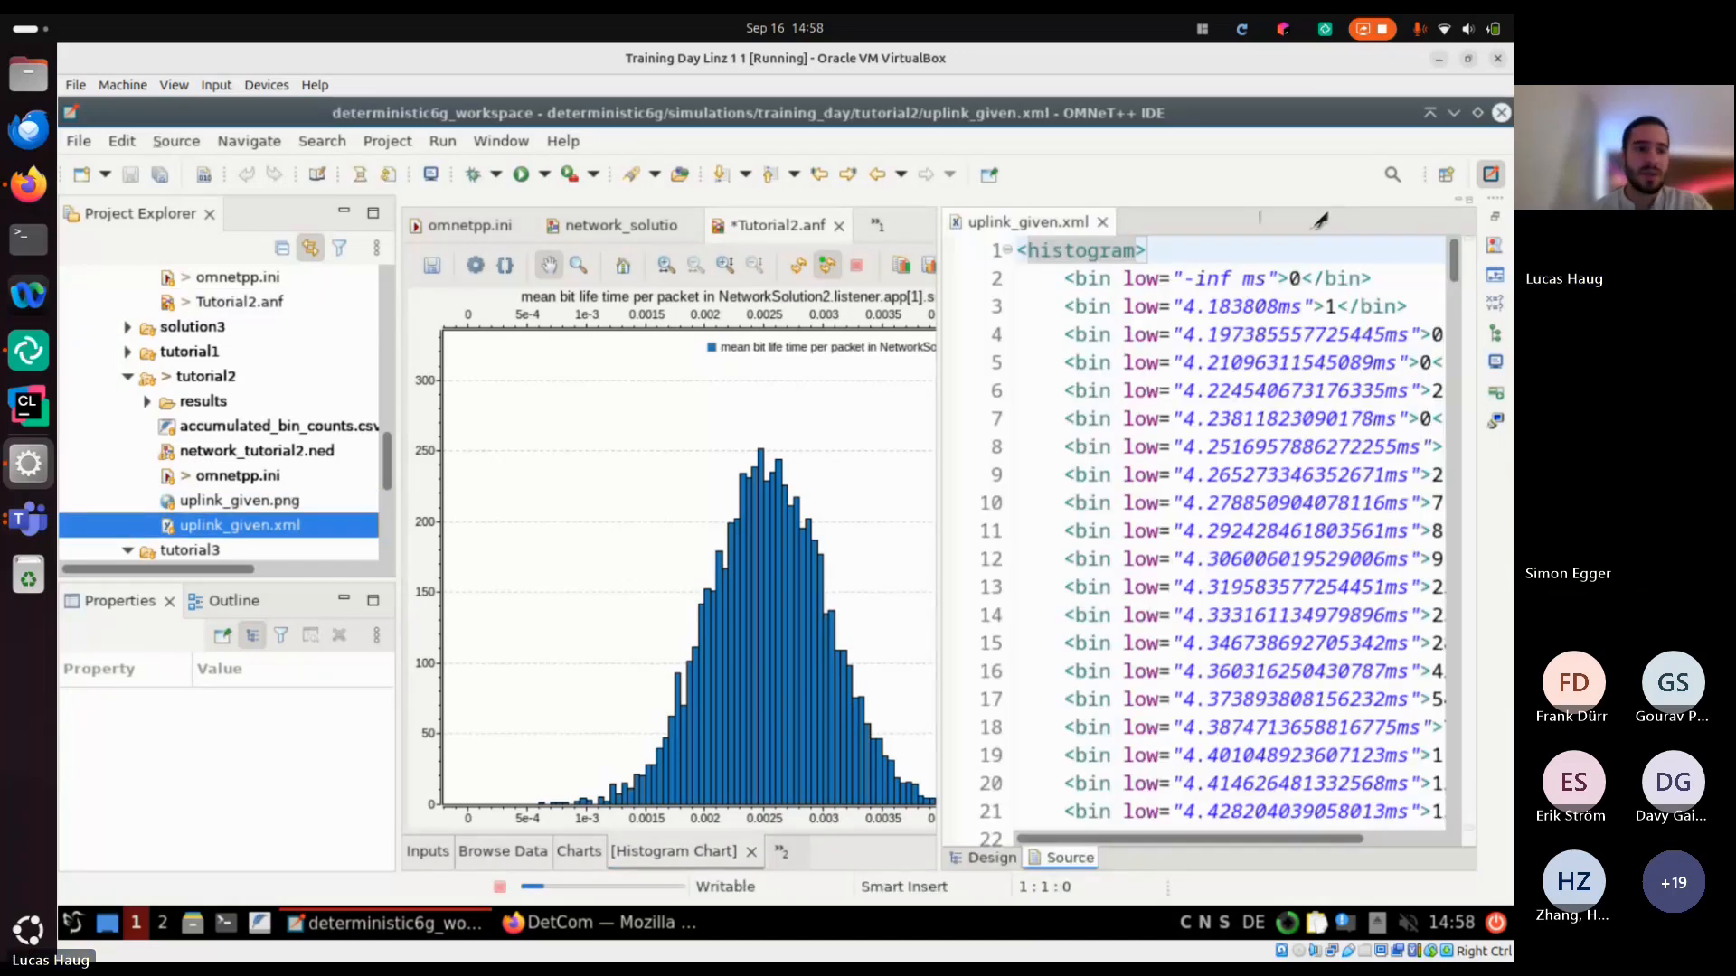
{"action": "left_click", "coordinate": [1102, 221]}
Switch to tutorial2b-simulation.pdf in the host's Firefox and read Task 3 Subtask a on the IEEE 802.1Qbv schedule
{"action": "key", "text": "alt+Tab"}
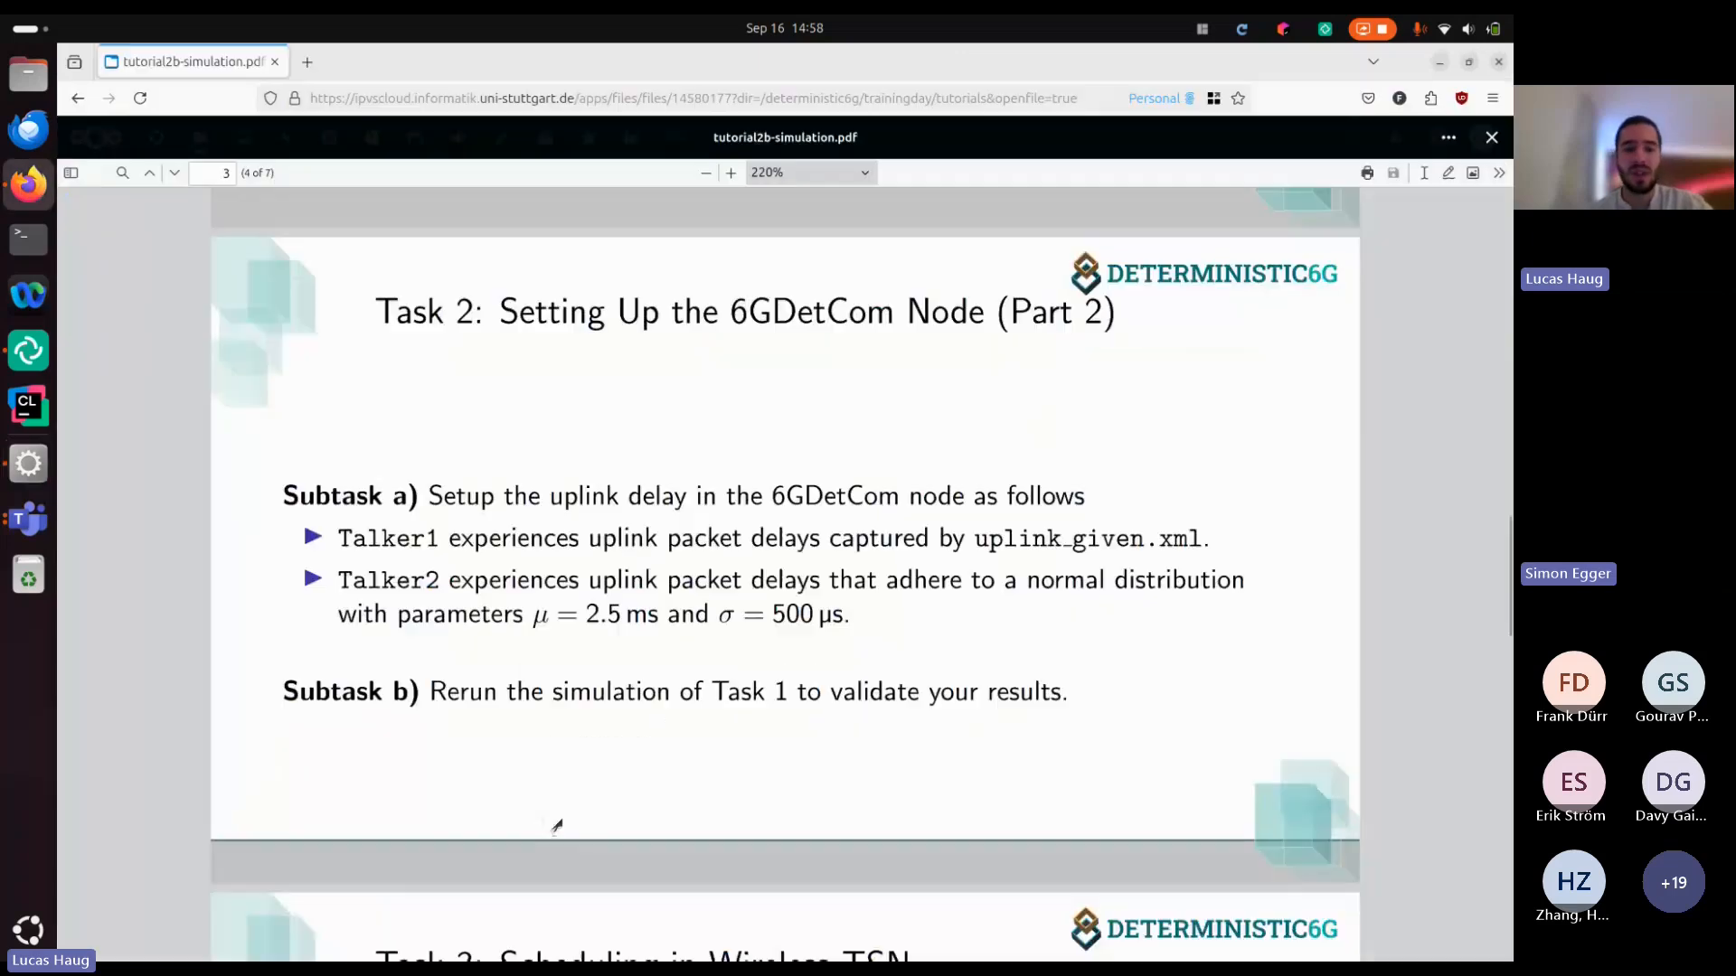
{"action": "scroll", "coordinate": [554, 822], "scroll_direction": "down", "scroll_amount": 5}
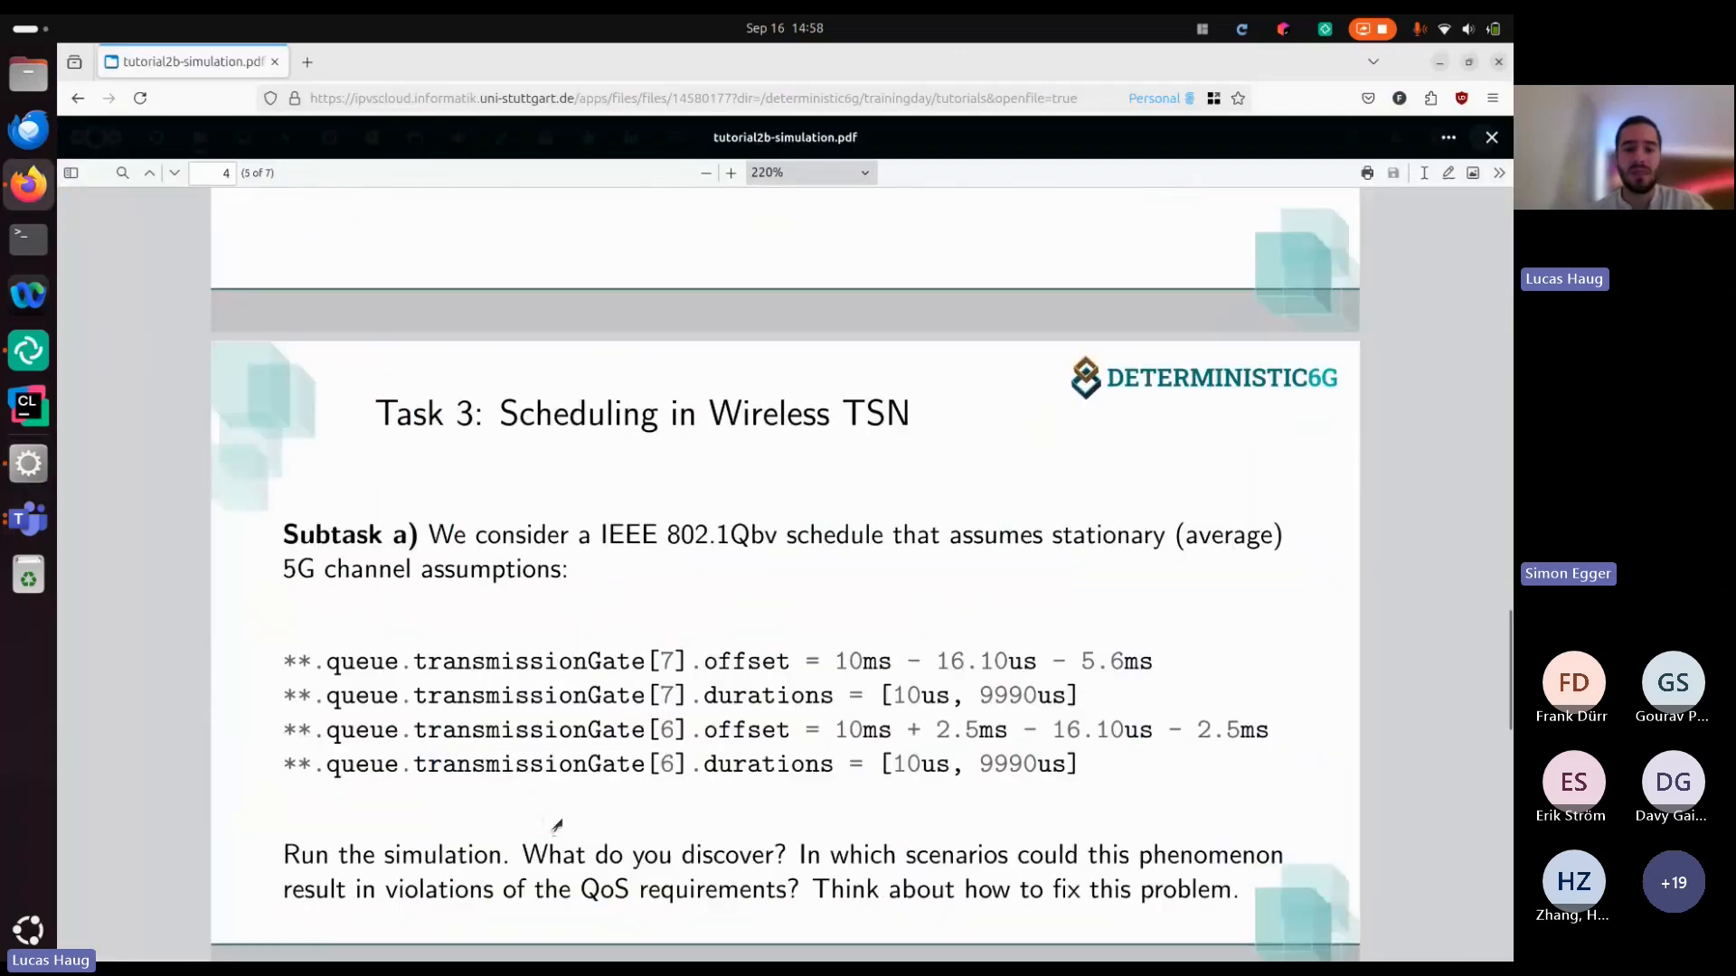
{"action": "left_click", "coordinate": [1445, 65]}
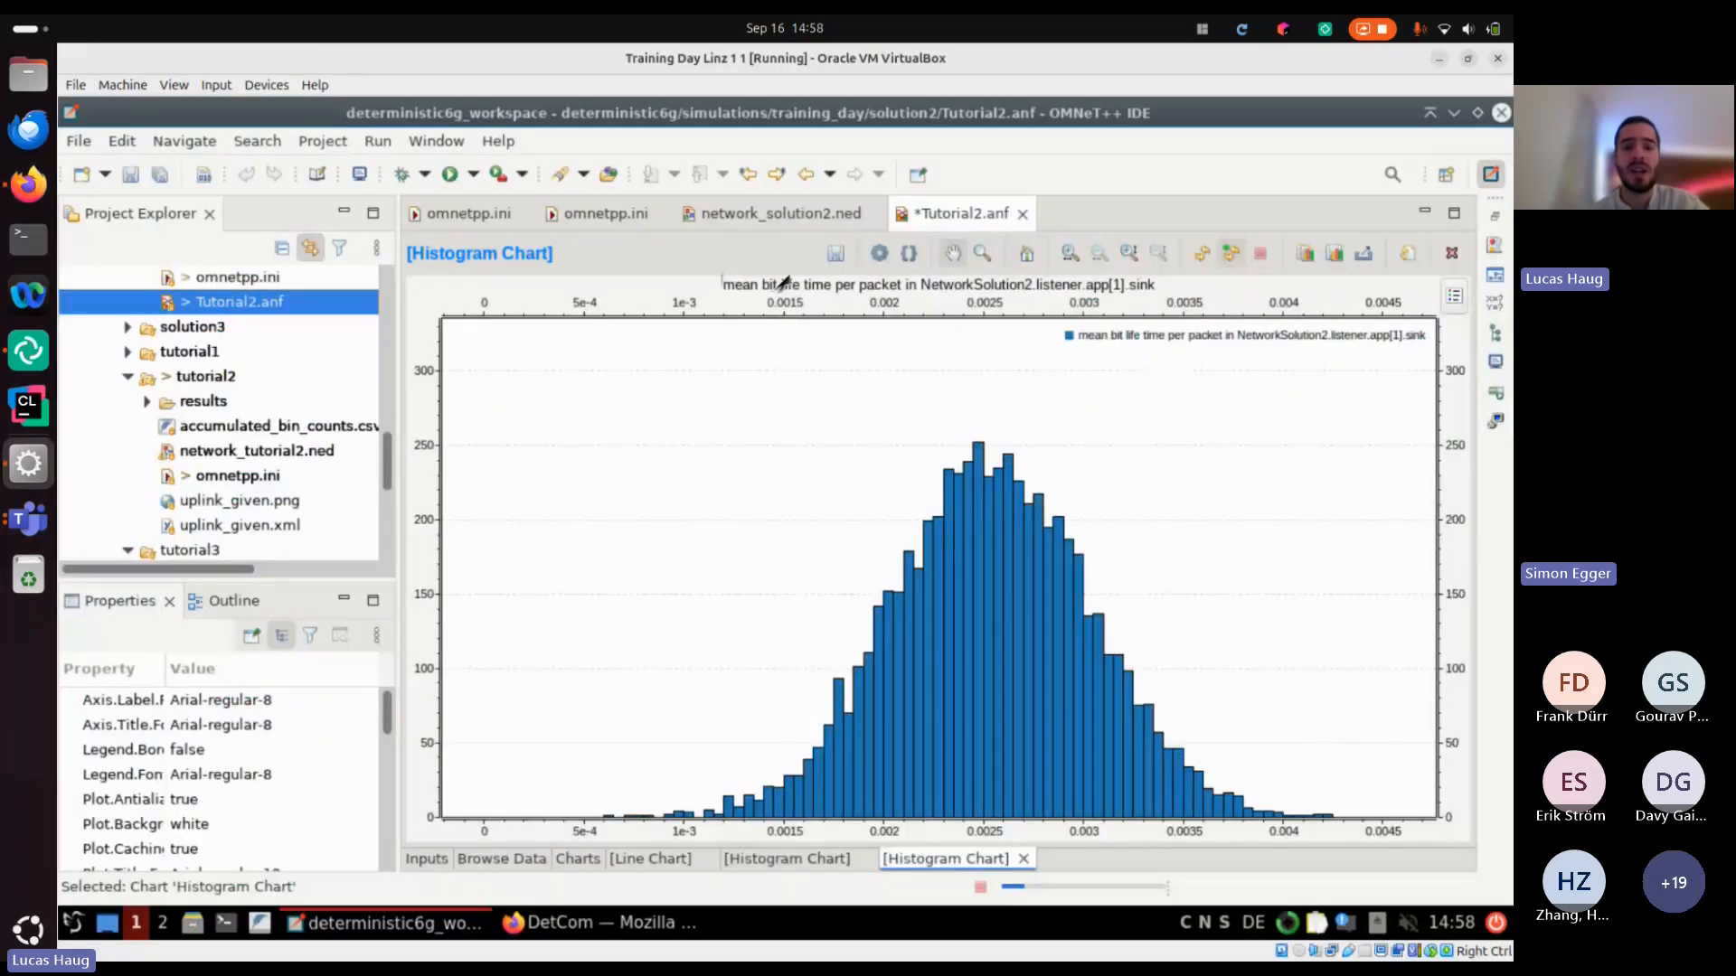
{"action": "left_click", "coordinate": [651, 933]}
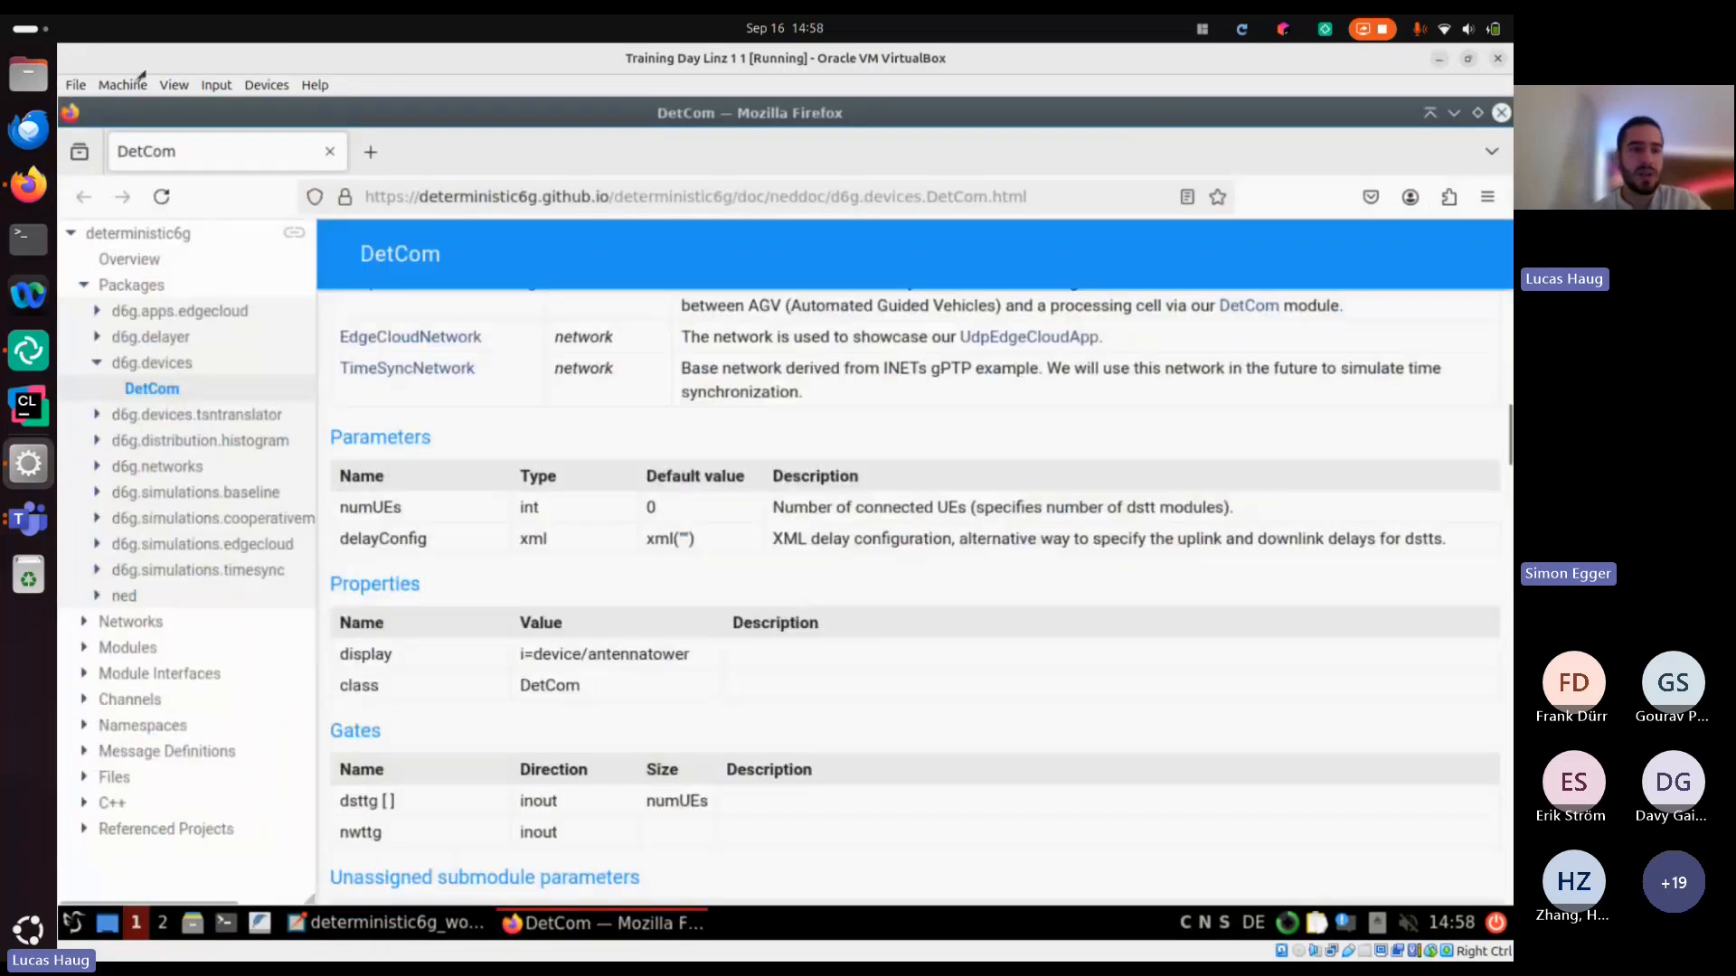
{"action": "left_click", "coordinate": [28, 185]}
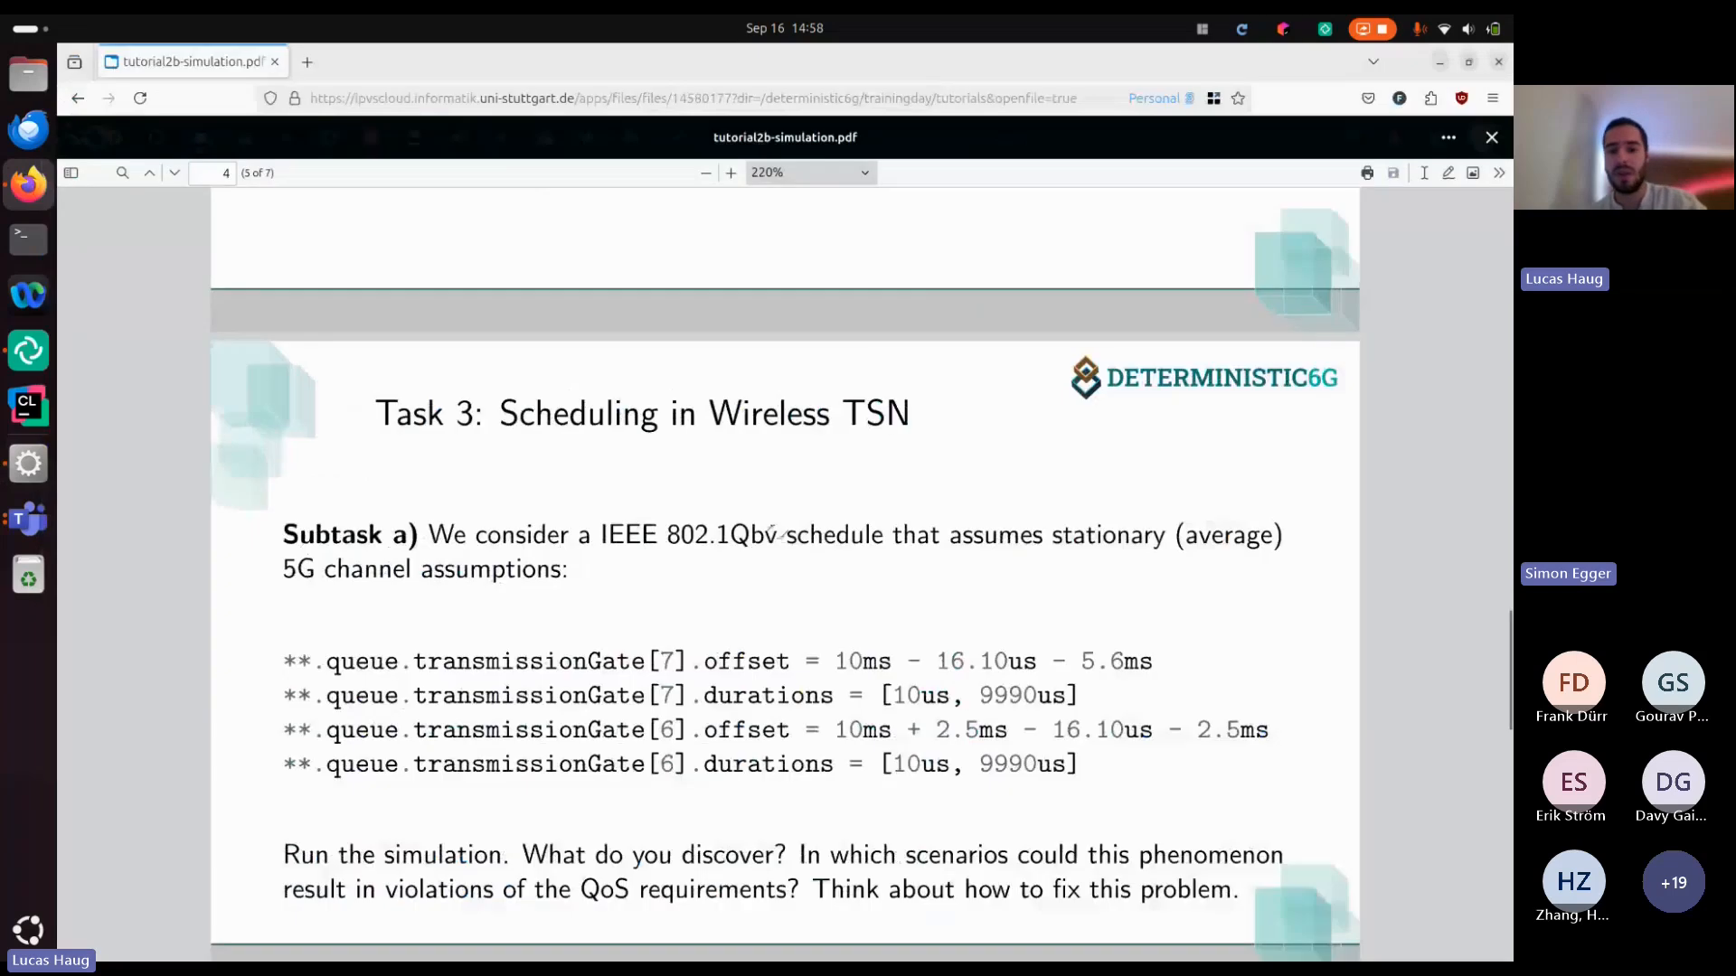
{"action": "scroll", "coordinate": [569, 376], "scroll_direction": "down", "scroll_amount": 2}
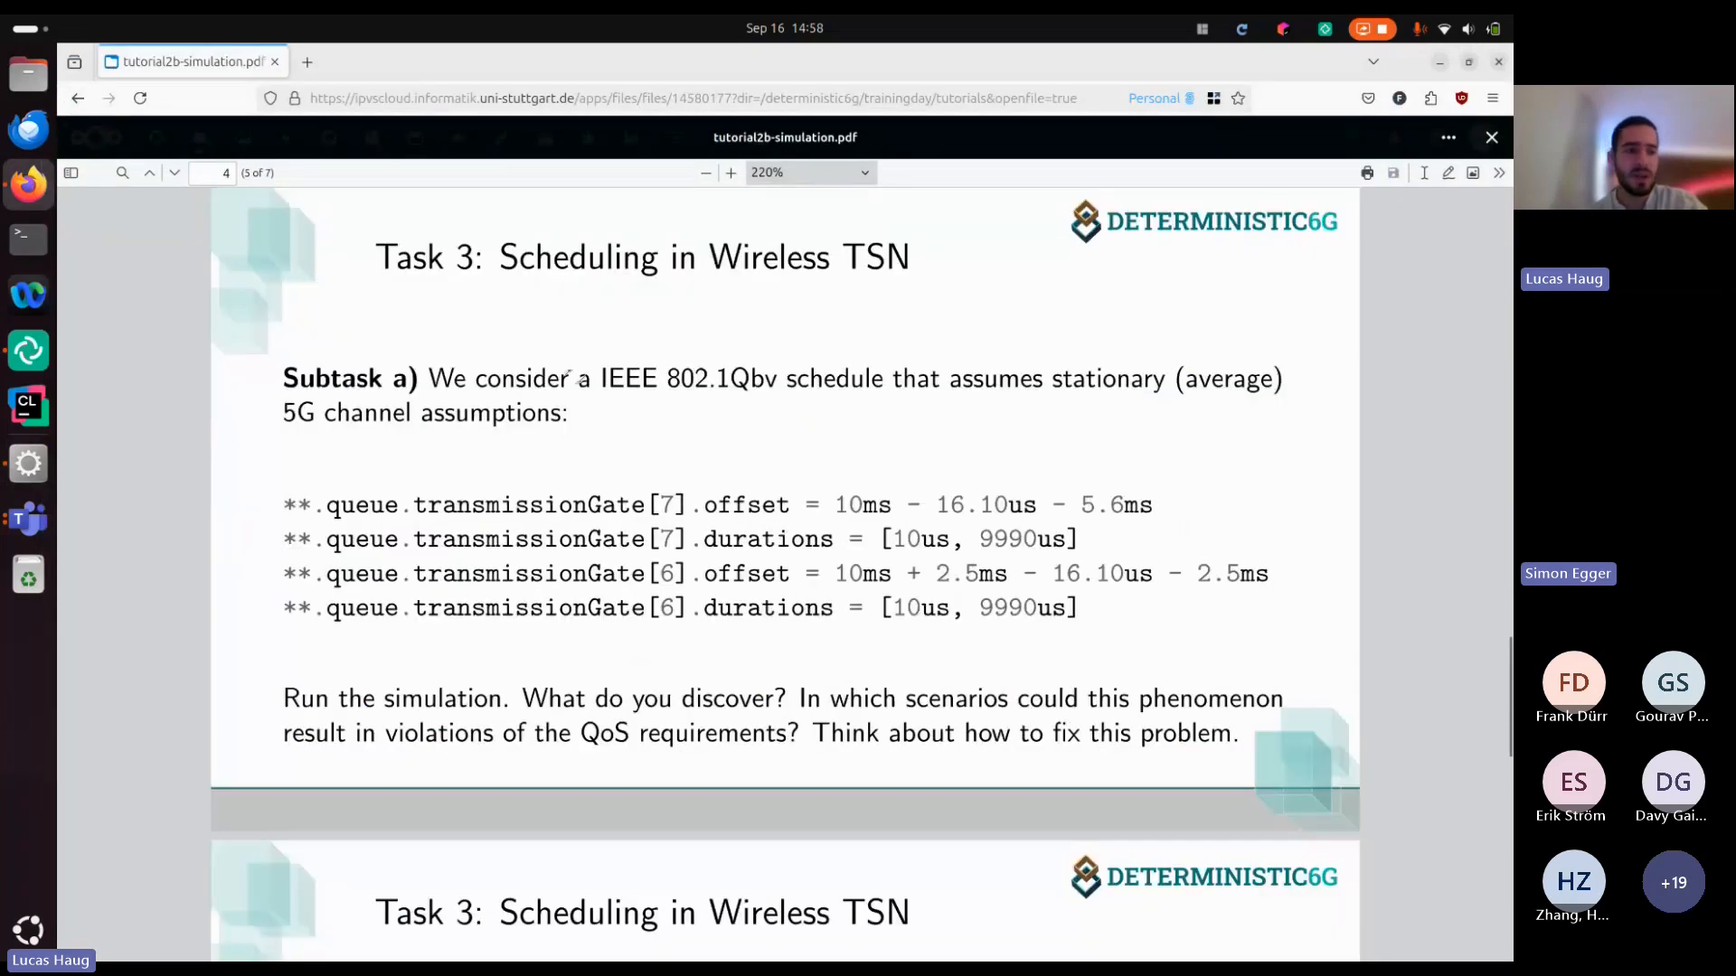
Switch to Microsoft Teams and check the meeting's participants and chat
{"action": "left_click", "coordinate": [47, 513]}
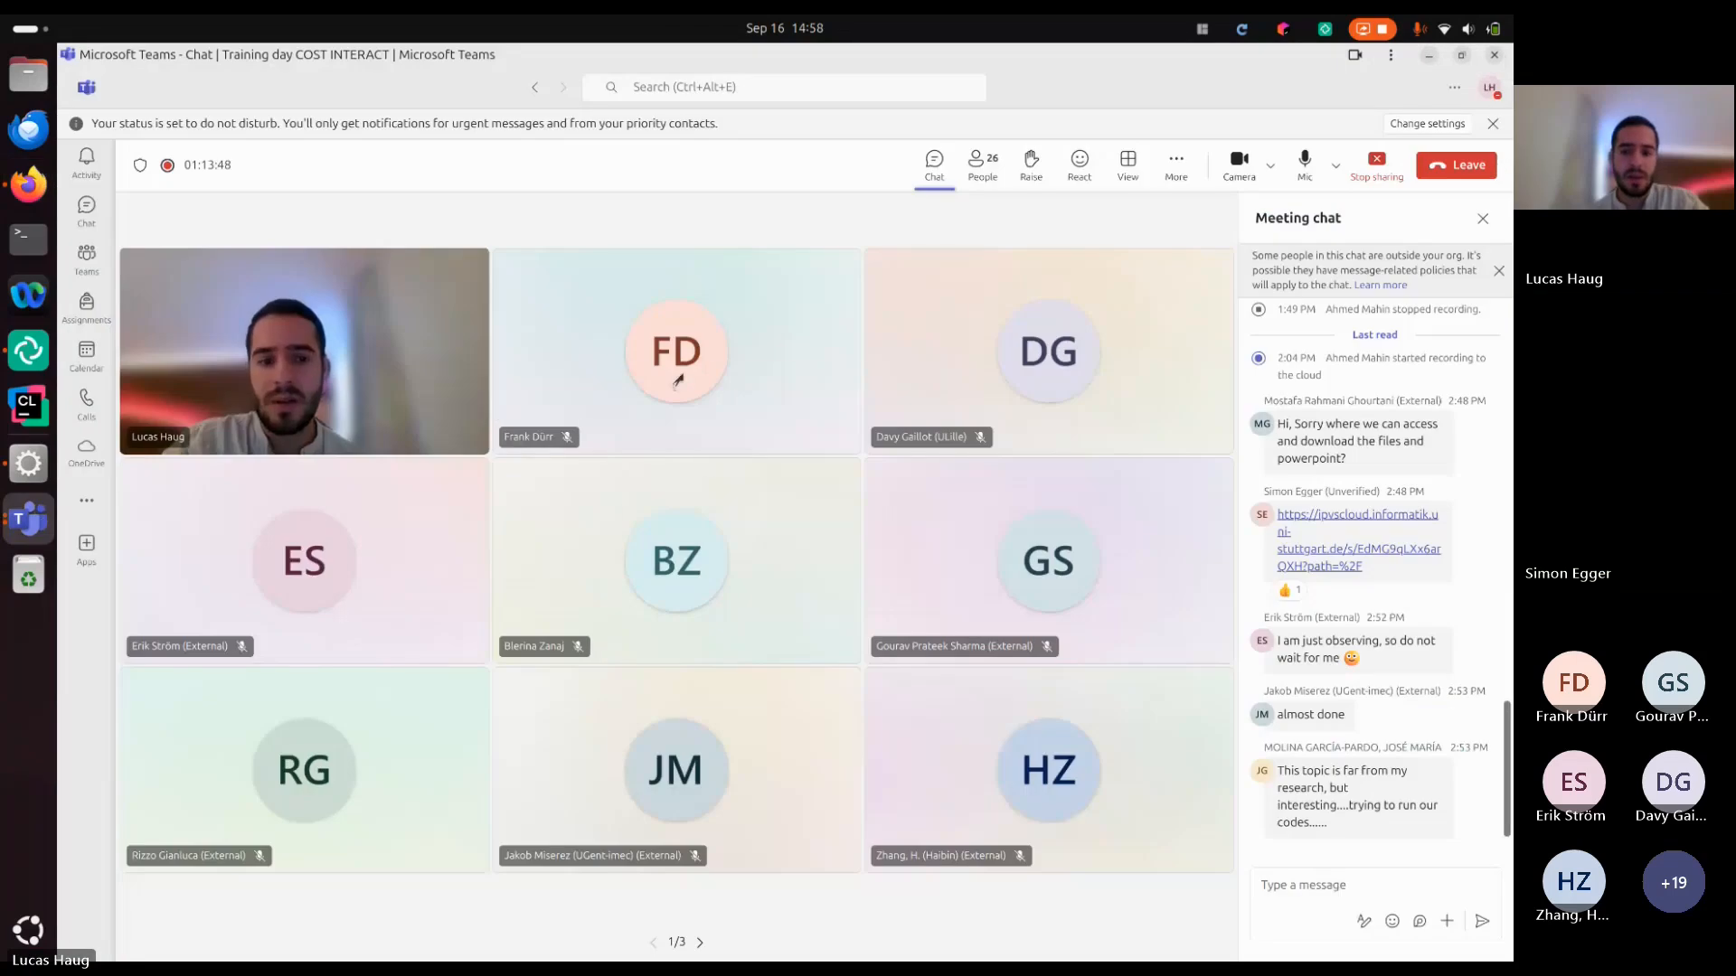
{"action": "left_click", "coordinate": [678, 381]}
{"action": "left_click", "coordinate": [763, 284]}
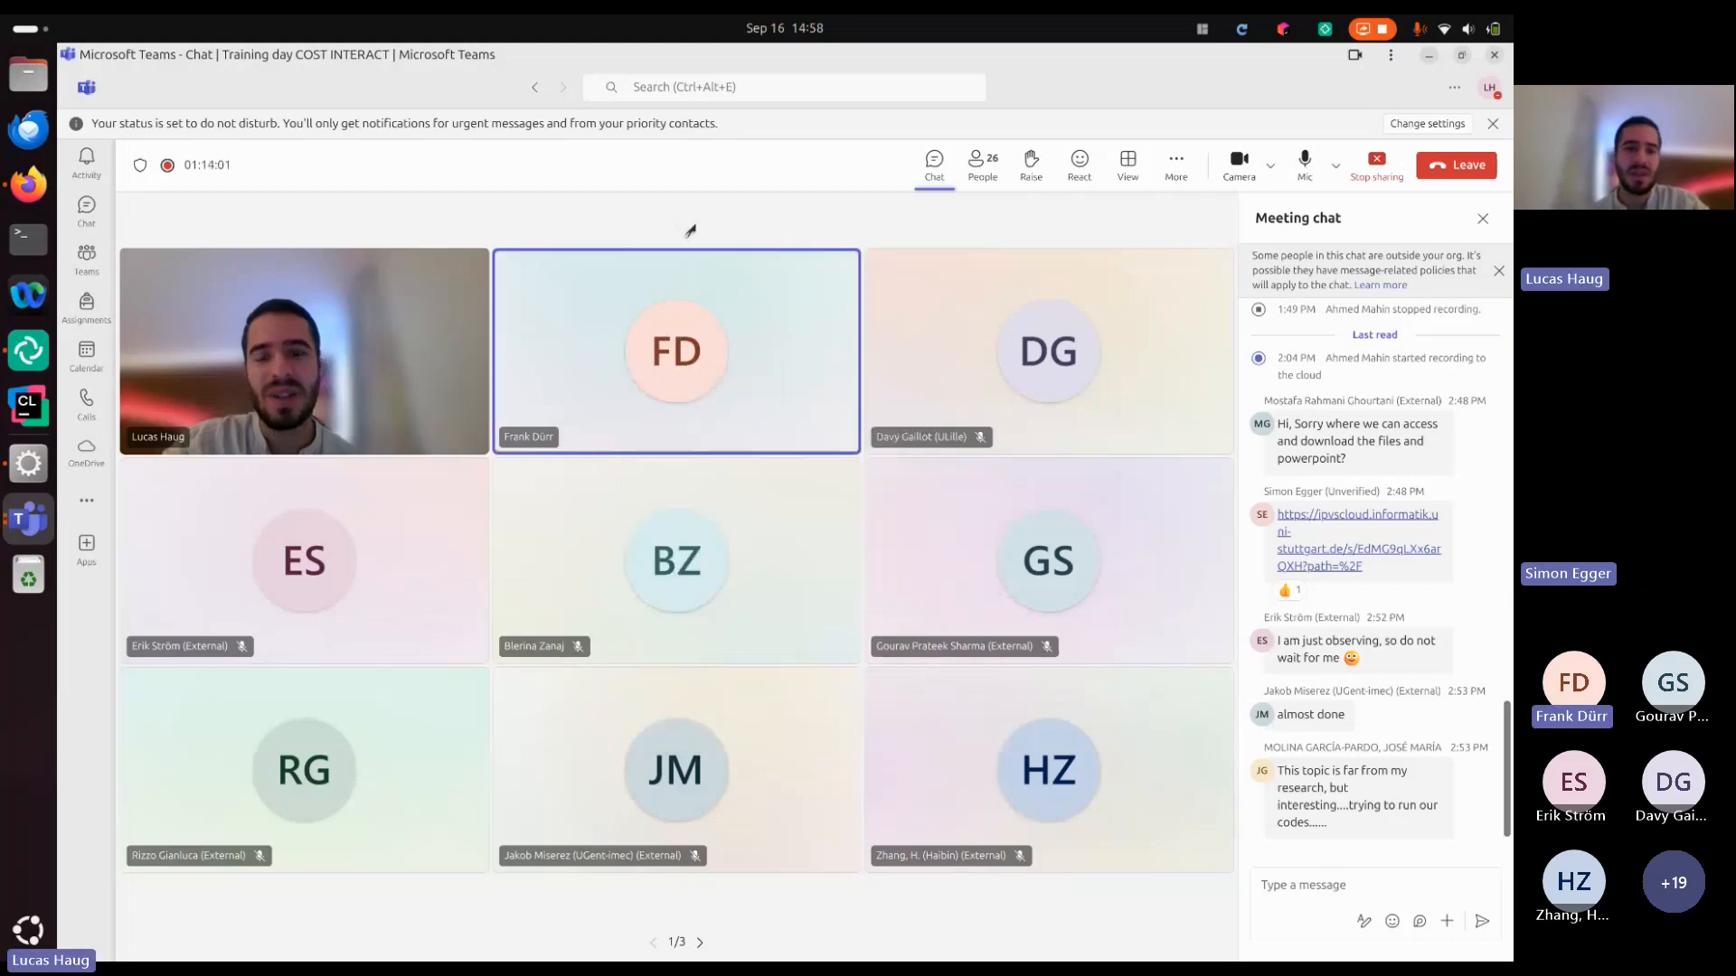
Return to tutorial2b-simulation.pdf in Firefox and read on to Task 3 Subtask b with the merged gate operations
{"action": "left_click", "coordinate": [29, 183]}
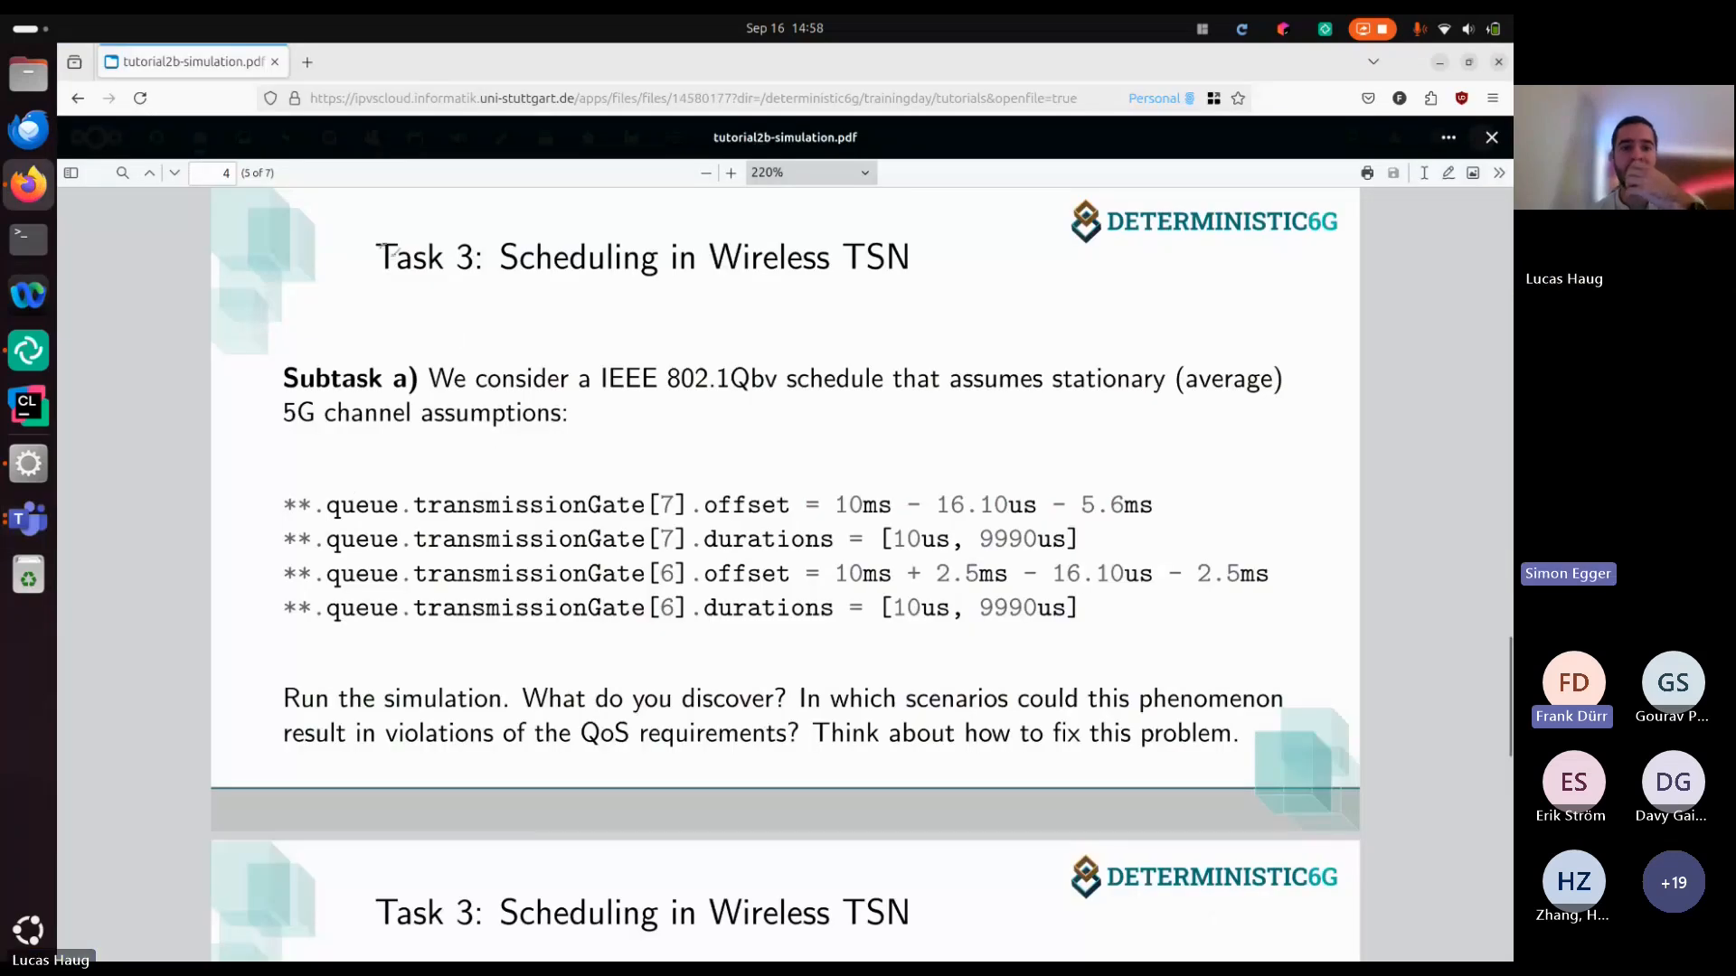
{"action": "scroll", "coordinate": [714, 705], "scroll_direction": "down", "scroll_amount": 1}
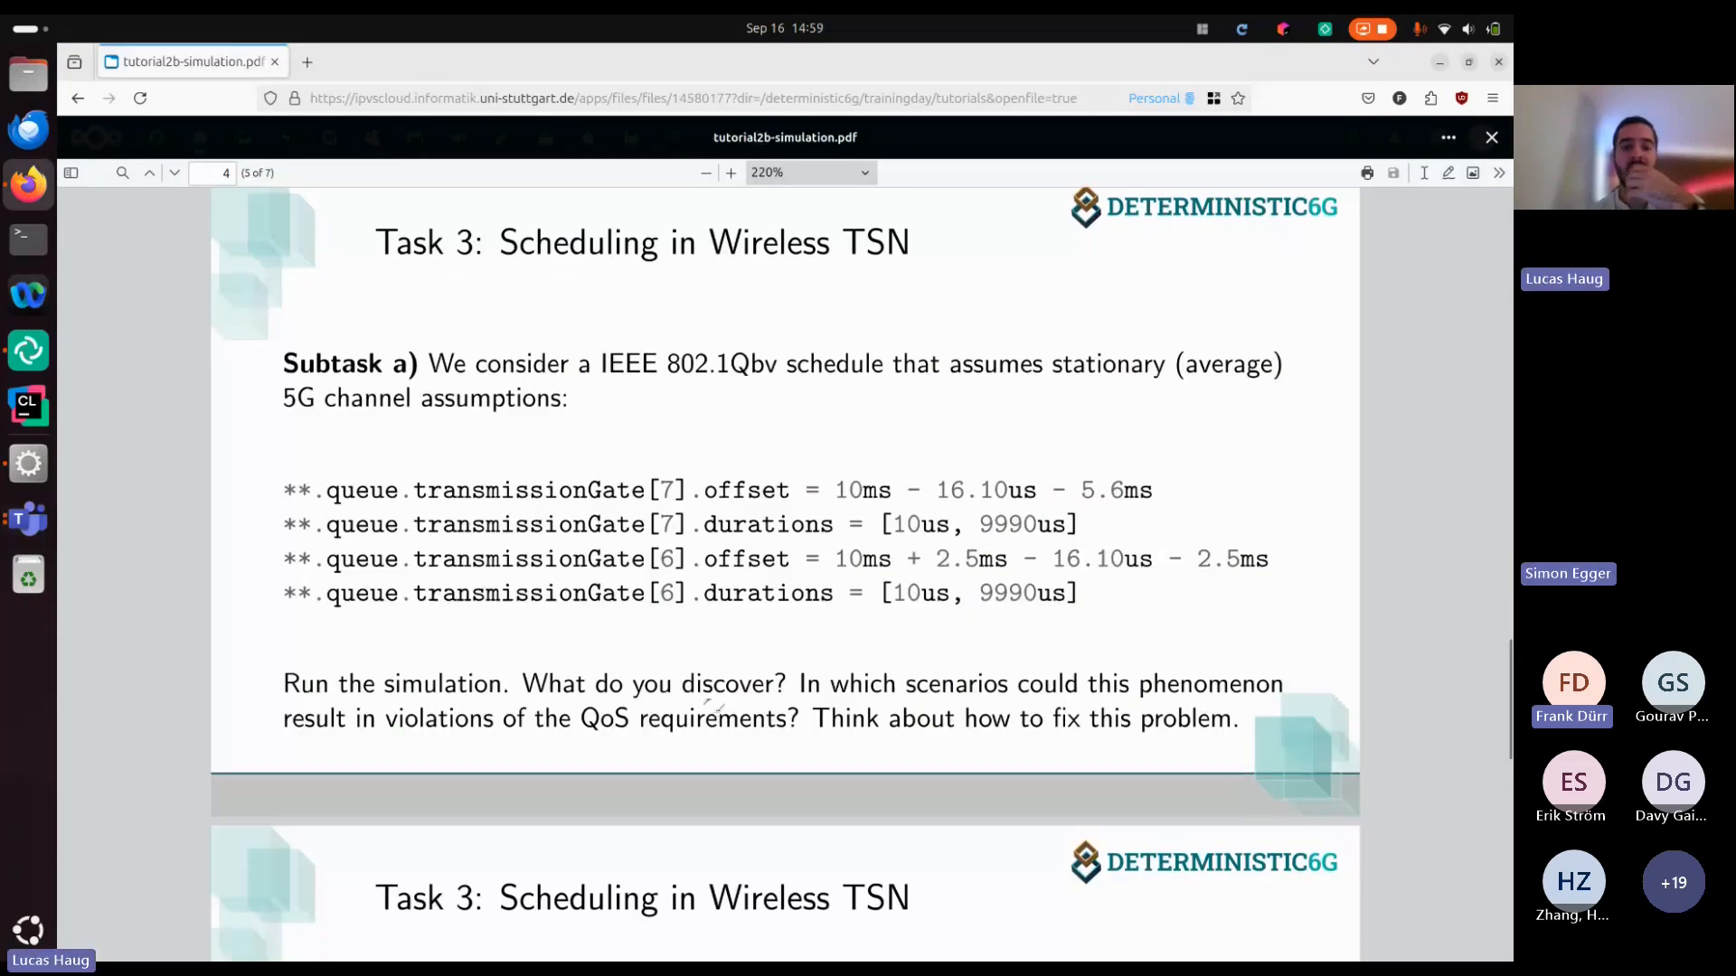
{"action": "scroll", "coordinate": [714, 705], "scroll_direction": "down", "scroll_amount": 3}
{"action": "scroll", "coordinate": [714, 705], "scroll_direction": "down", "scroll_amount": 5}
{"action": "scroll", "coordinate": [714, 705], "scroll_direction": "up", "scroll_amount": 3}
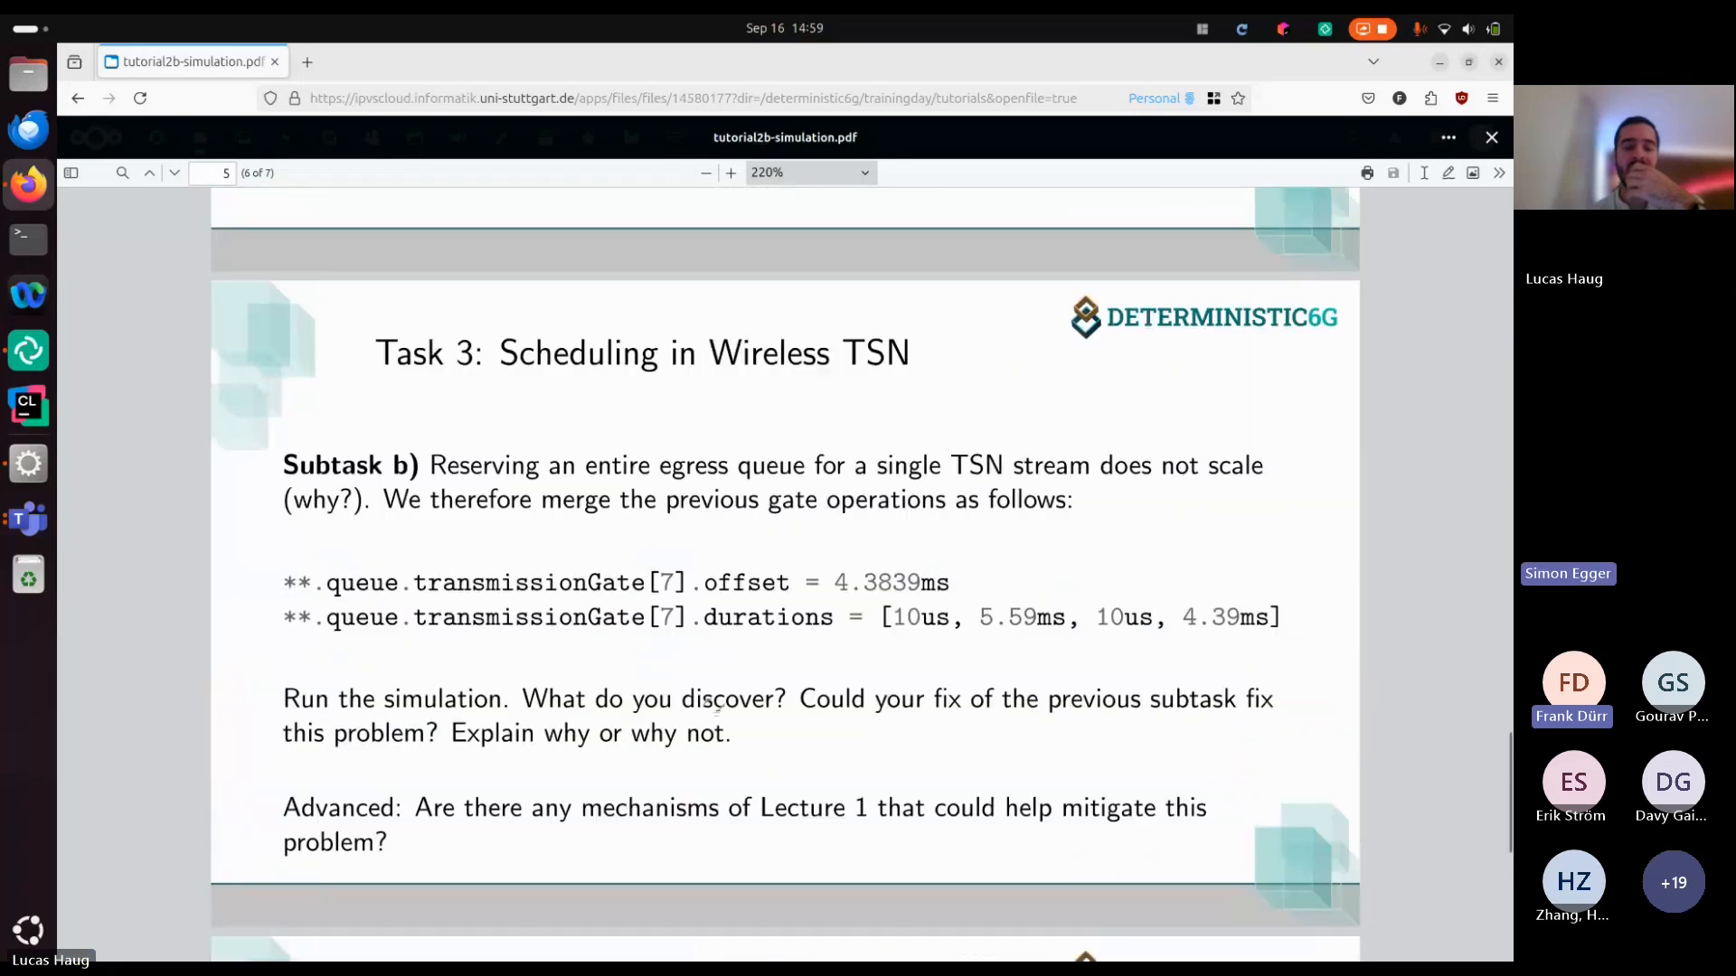
{"action": "left_click", "coordinate": [1440, 63]}
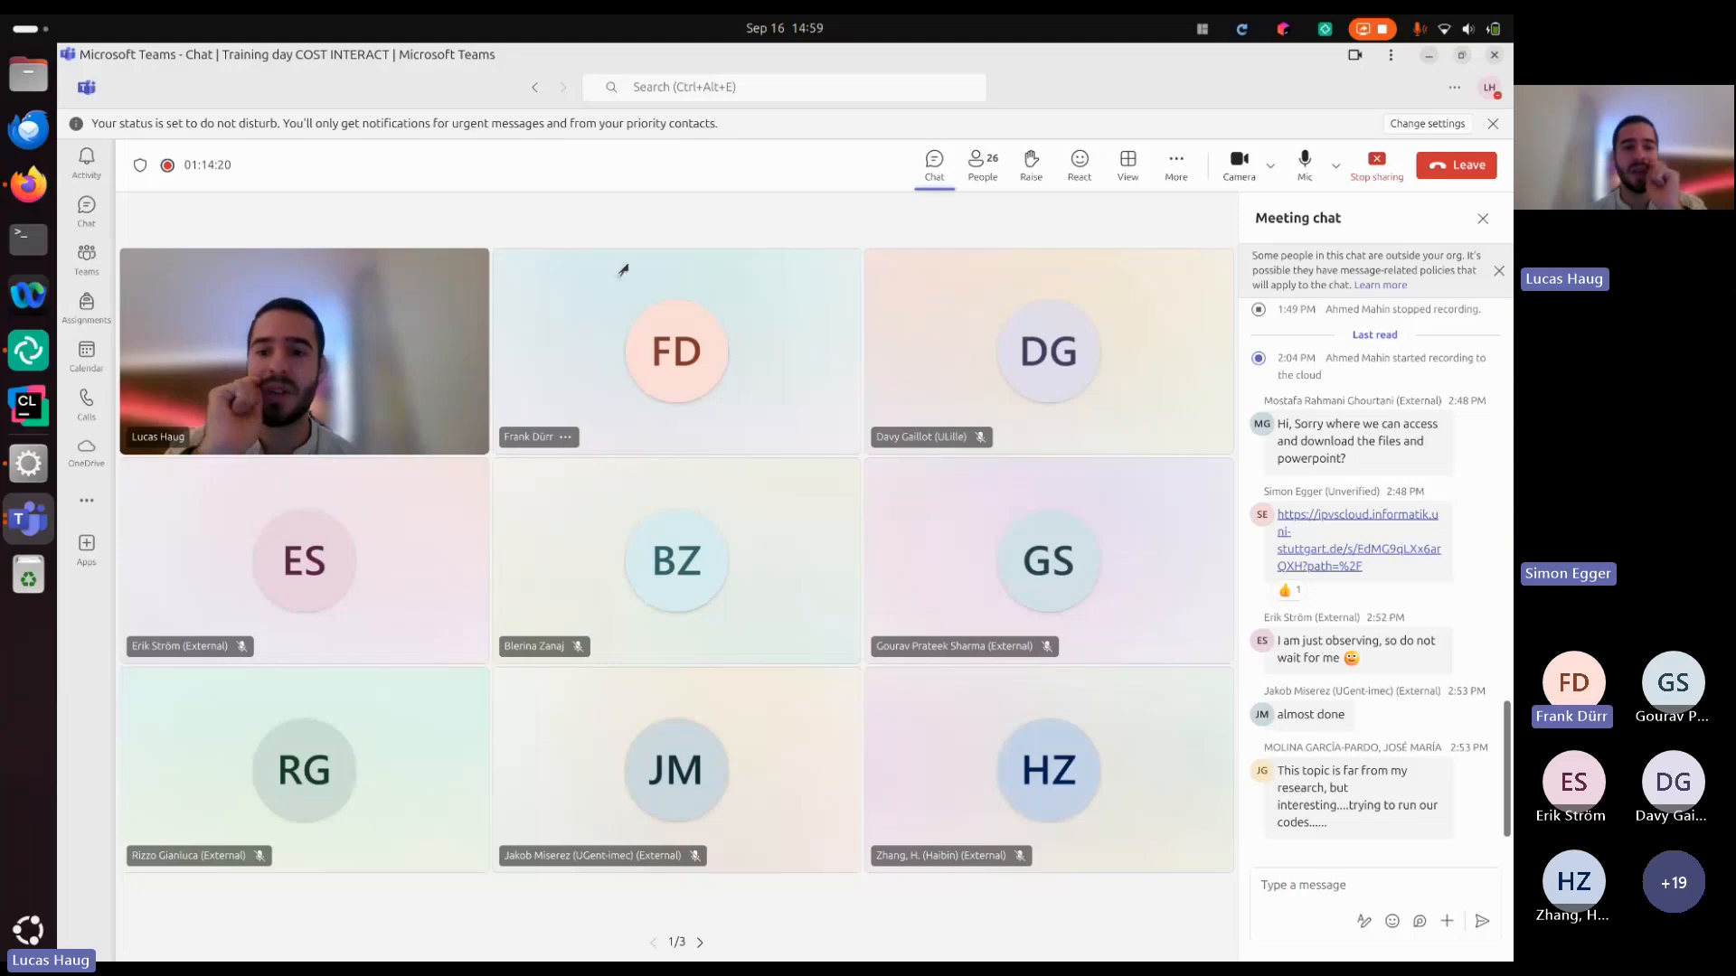
Switch back to the OMNeT++ IDE in the virtual machine and open solution2's omnetpp.ini to view the Task 3 configurations
{"action": "left_click", "coordinate": [29, 463]}
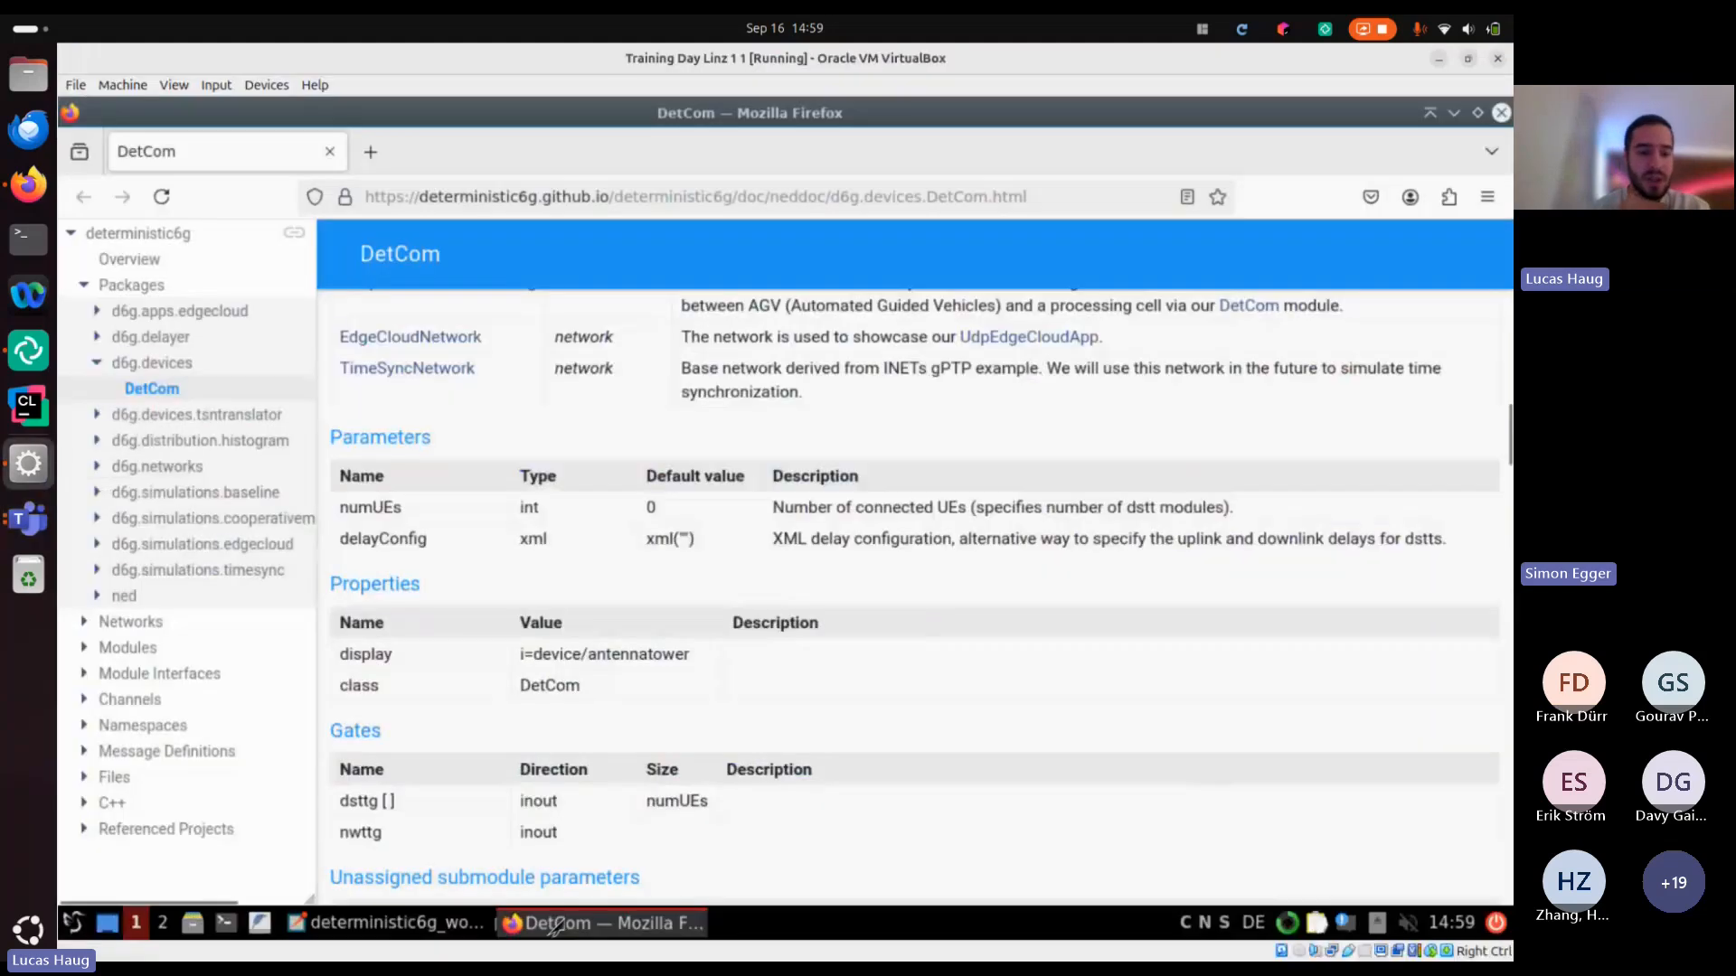
{"action": "left_click", "coordinate": [443, 924]}
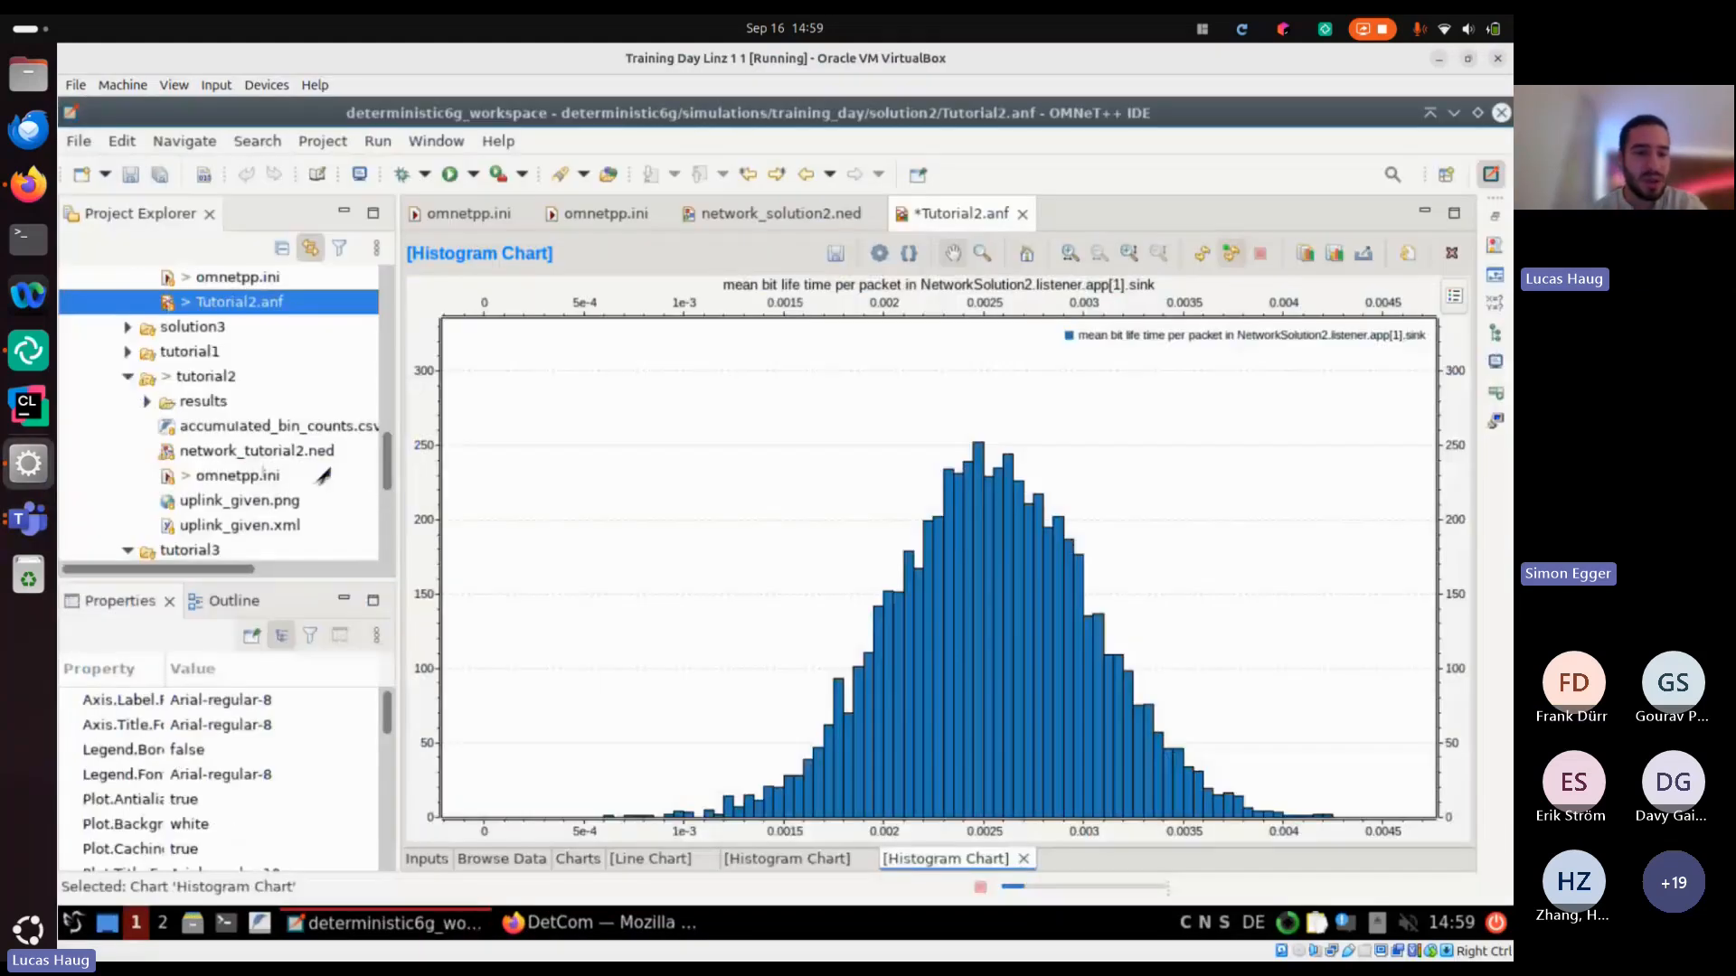
{"action": "scroll", "coordinate": [330, 380], "scroll_direction": "down", "scroll_amount": 2}
{"action": "scroll", "coordinate": [307, 357], "scroll_direction": "up", "scroll_amount": 2}
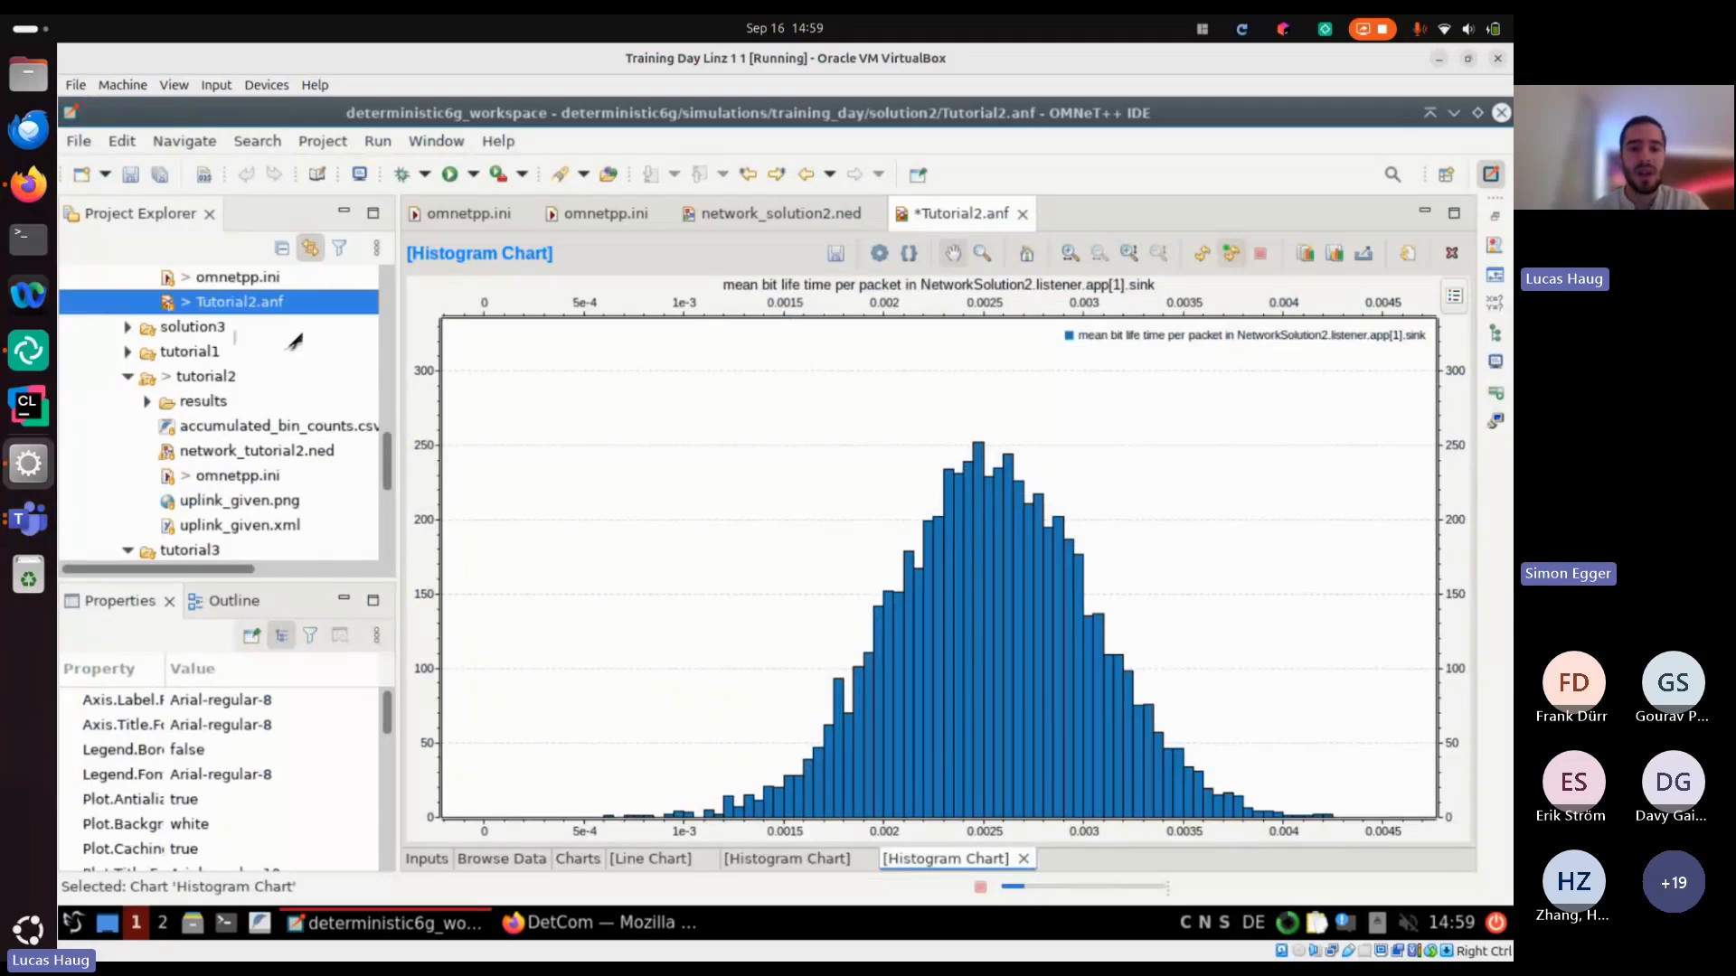
{"action": "double_click", "coordinate": [253, 279]}
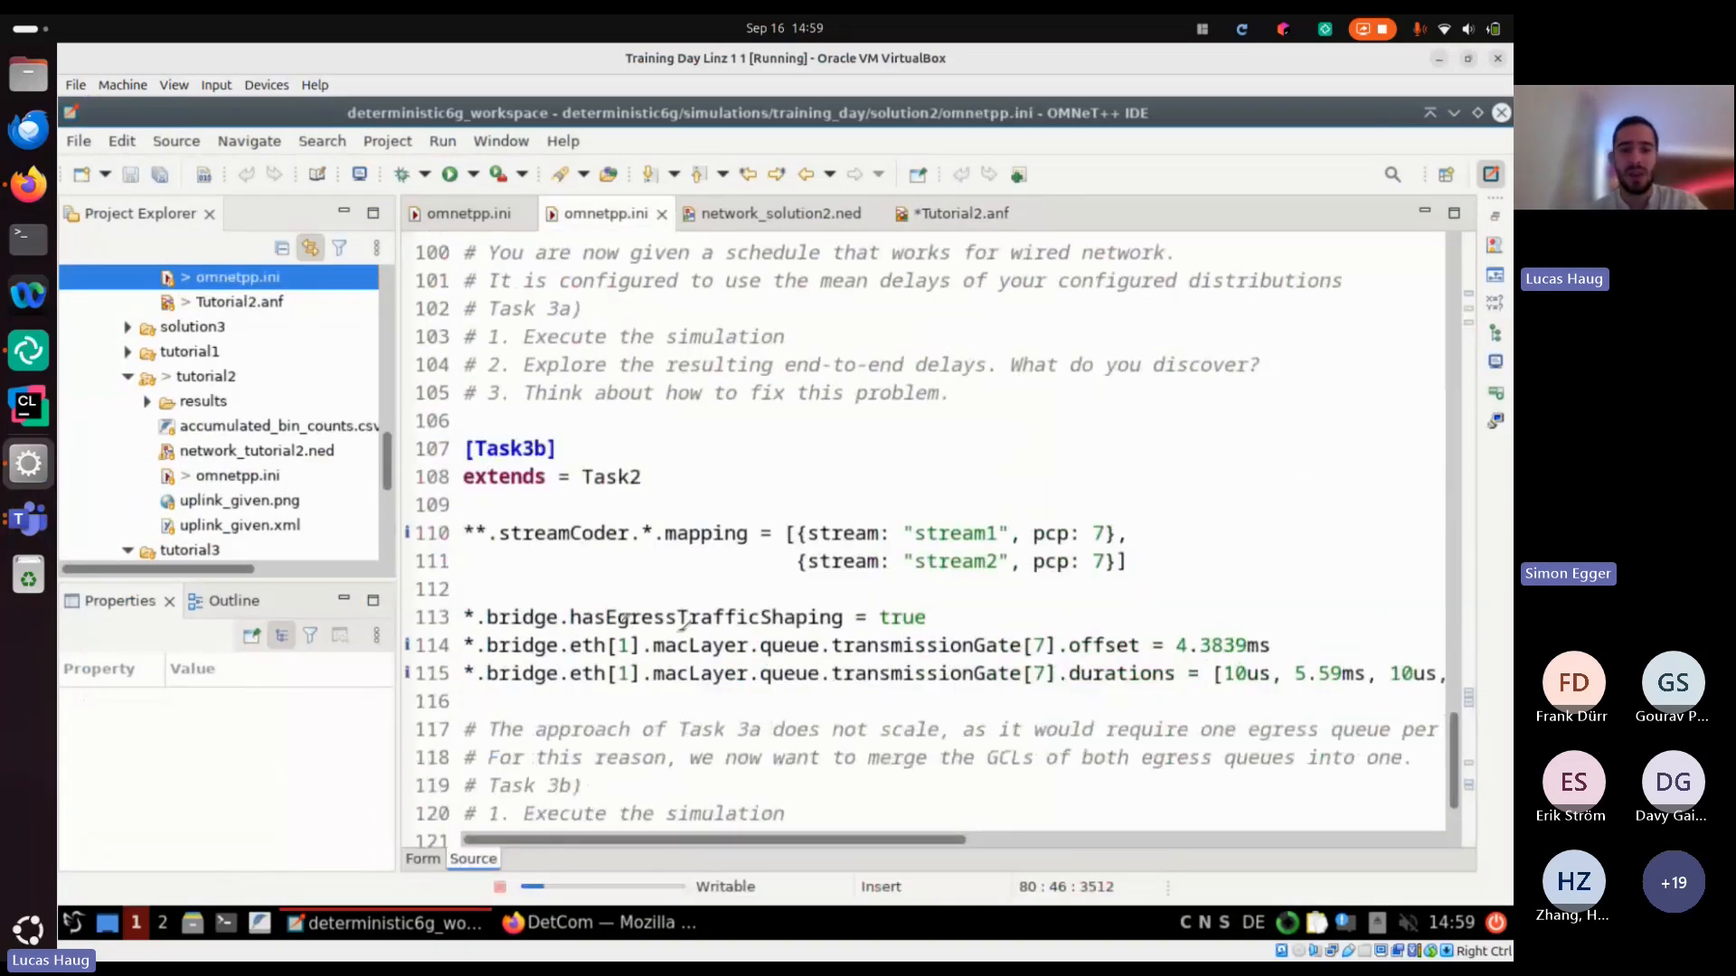
Launch the solution2 simulation without saving Tutorial2.anf, choose the Task3a configuration and run it in express mode
{"action": "scroll", "coordinate": [684, 620], "scroll_direction": "up", "scroll_amount": 3}
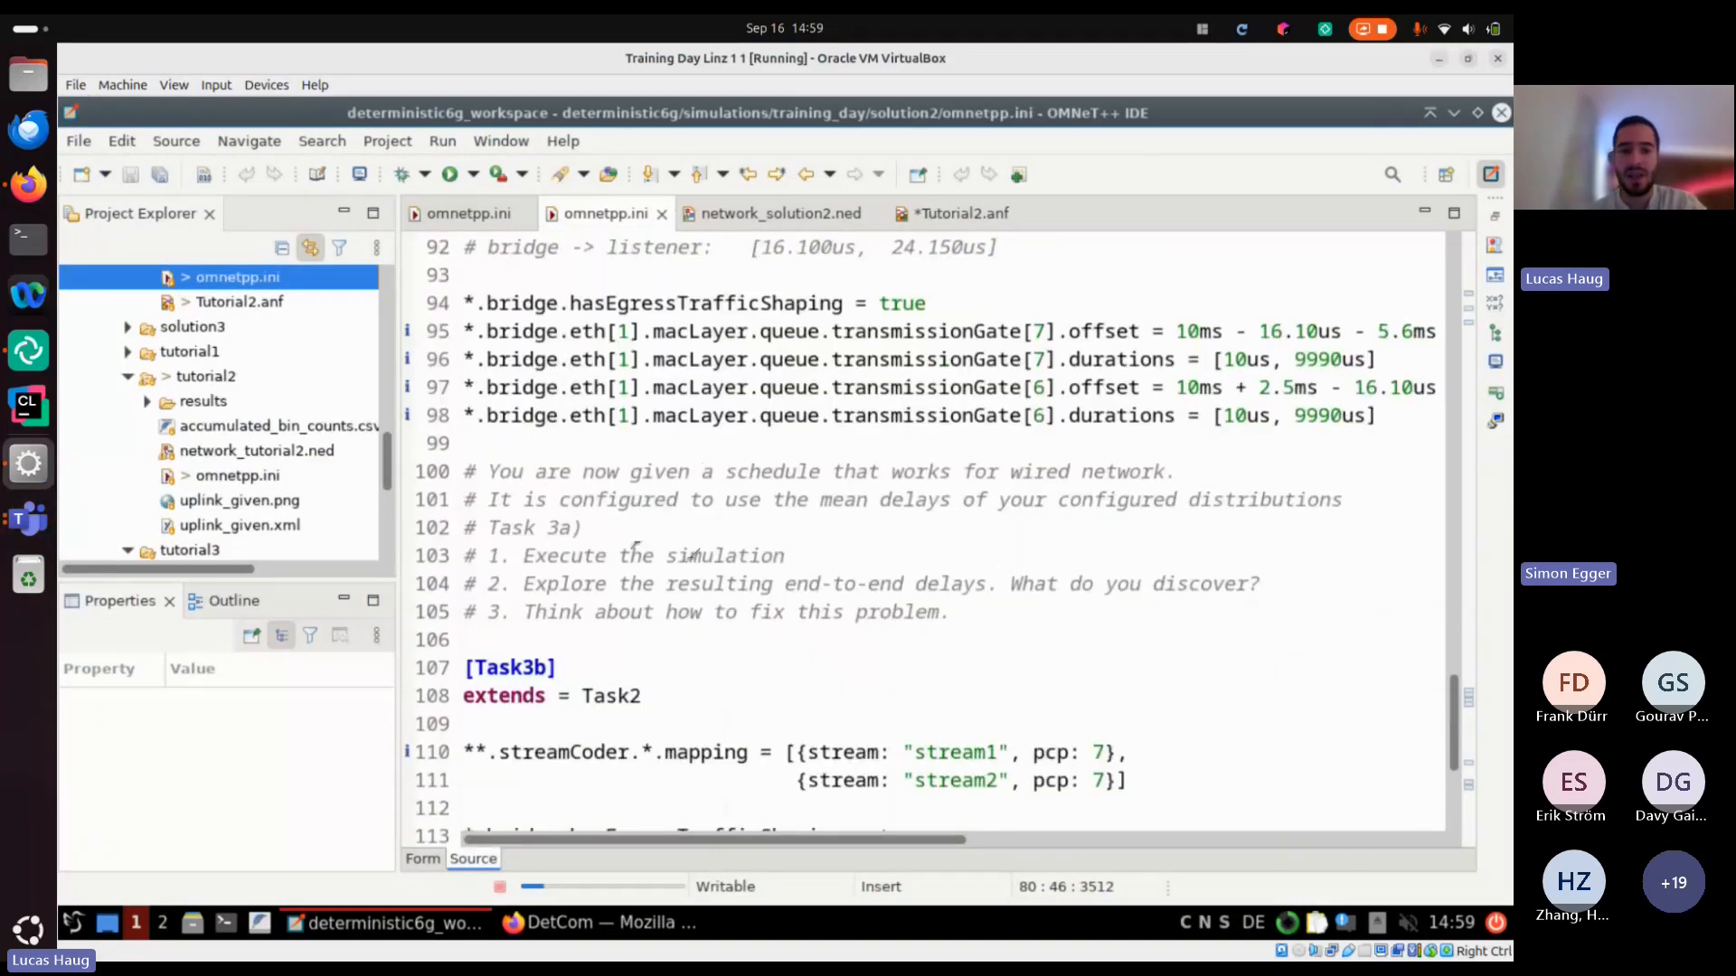
{"action": "left_click", "coordinate": [712, 500]}
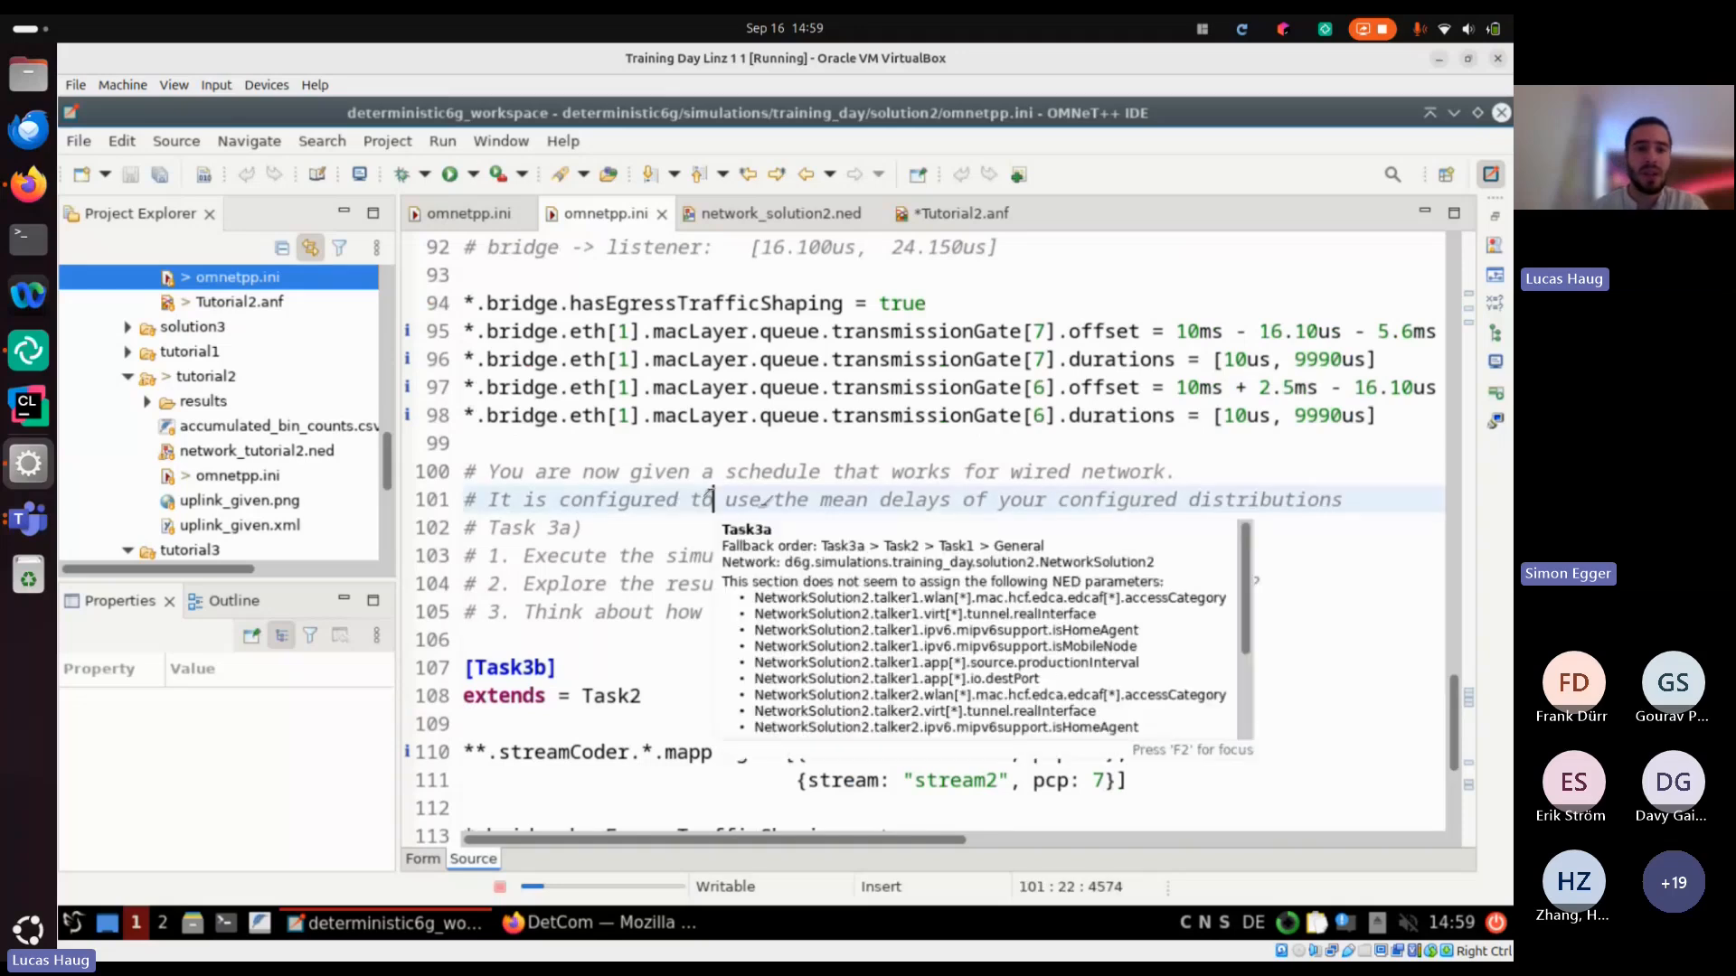
{"action": "left_click", "coordinate": [497, 174]}
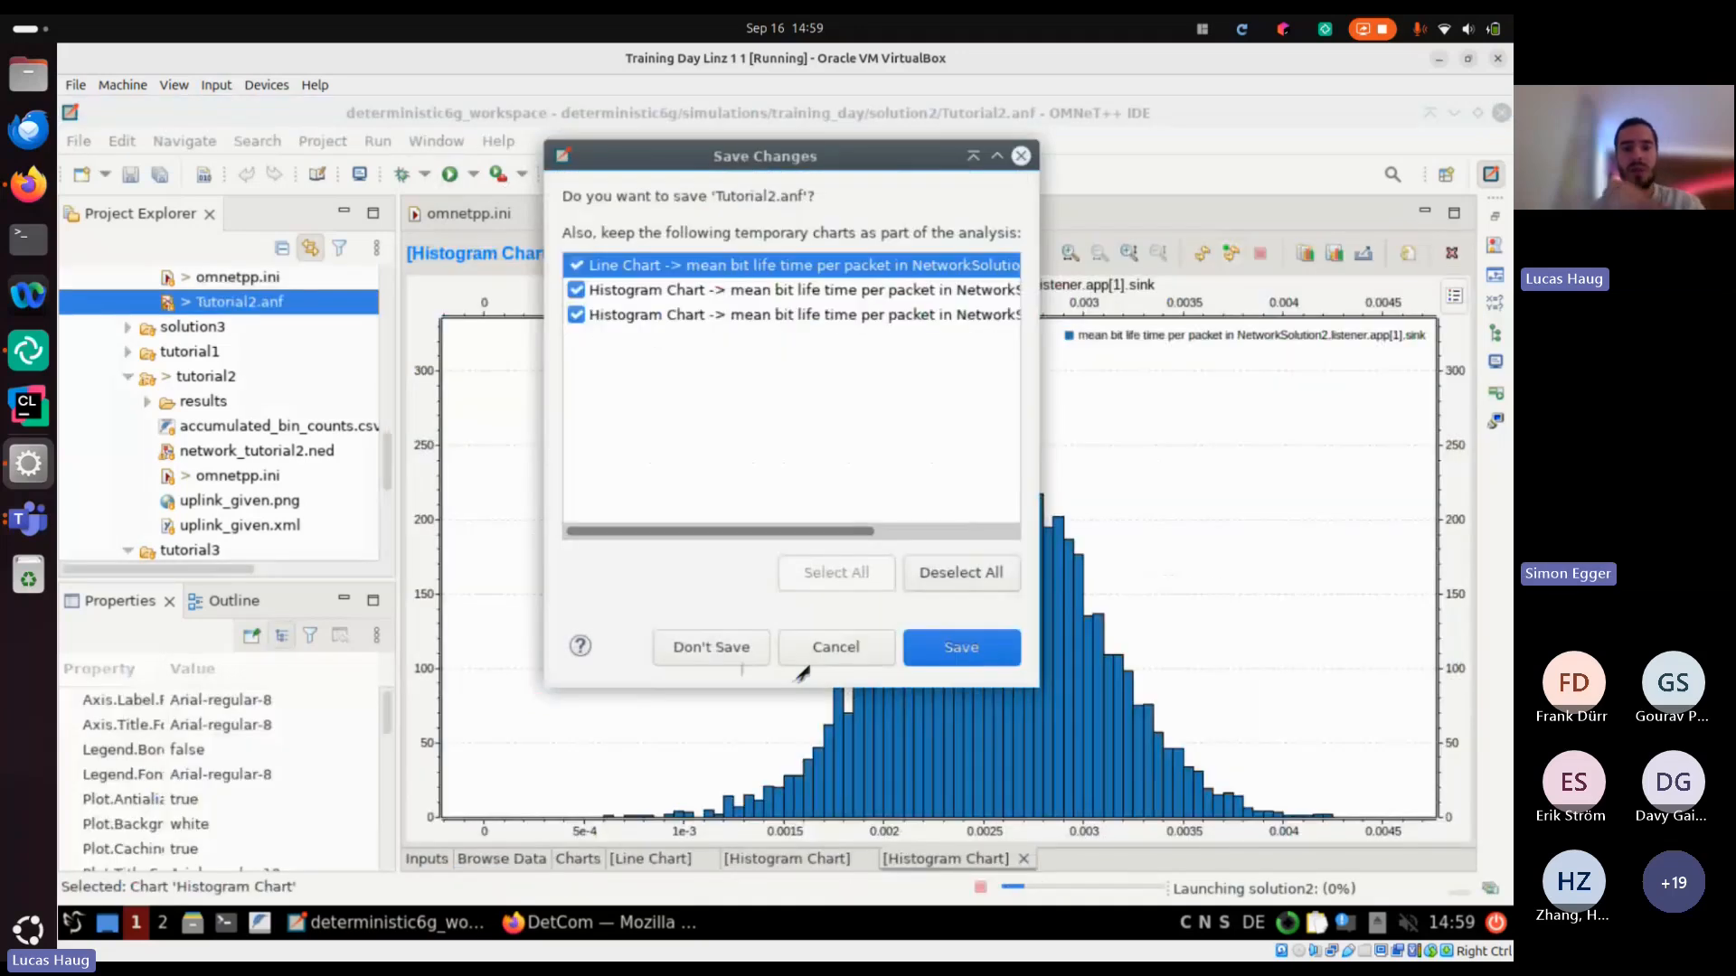
{"action": "left_click", "coordinate": [799, 665]}
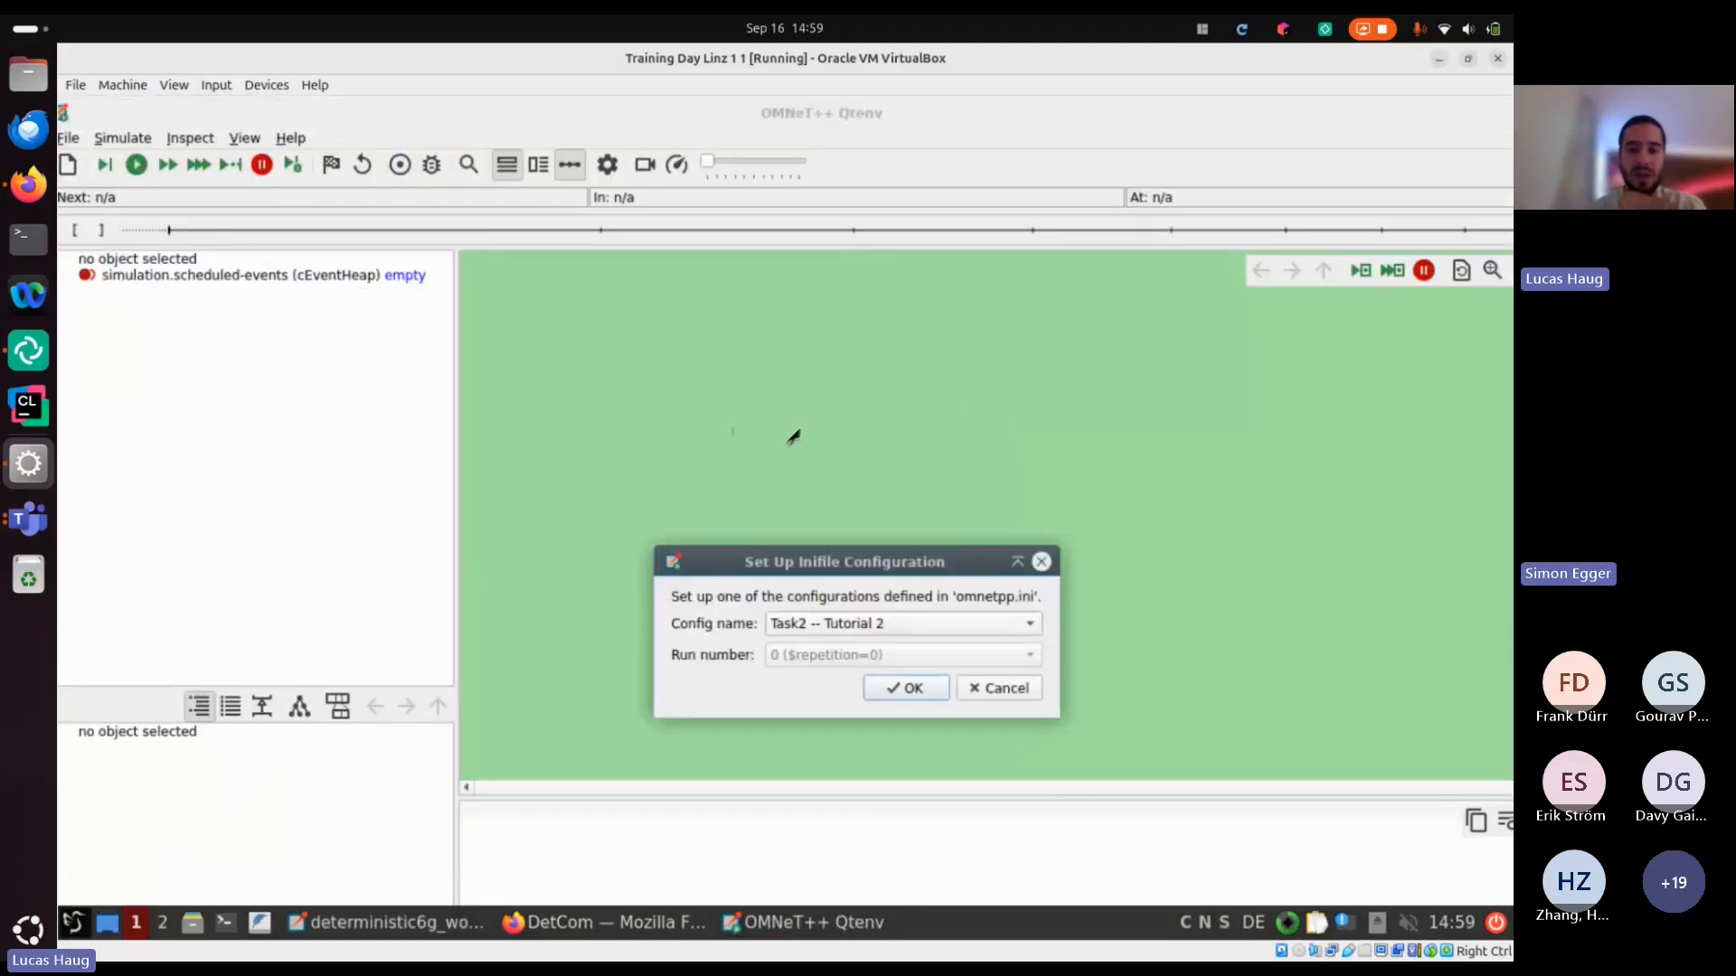
{"action": "left_click", "coordinate": [882, 622]}
{"action": "left_click", "coordinate": [930, 659]}
{"action": "left_click", "coordinate": [941, 684]}
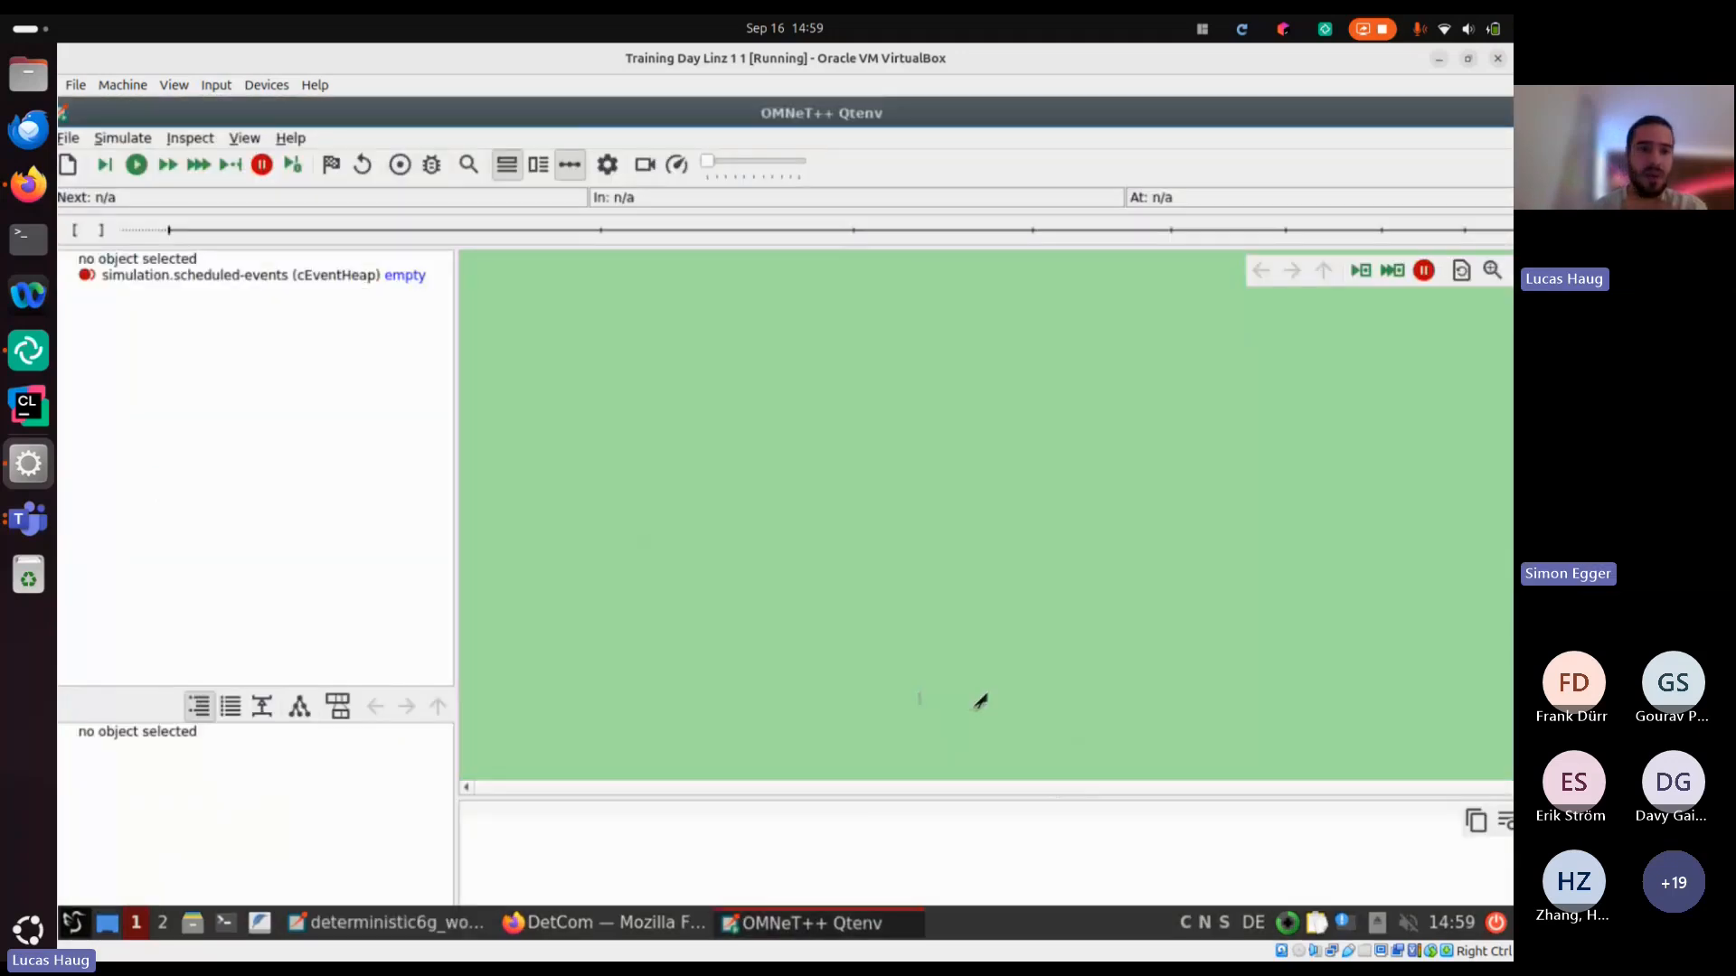
{"action": "key", "text": "F7"}
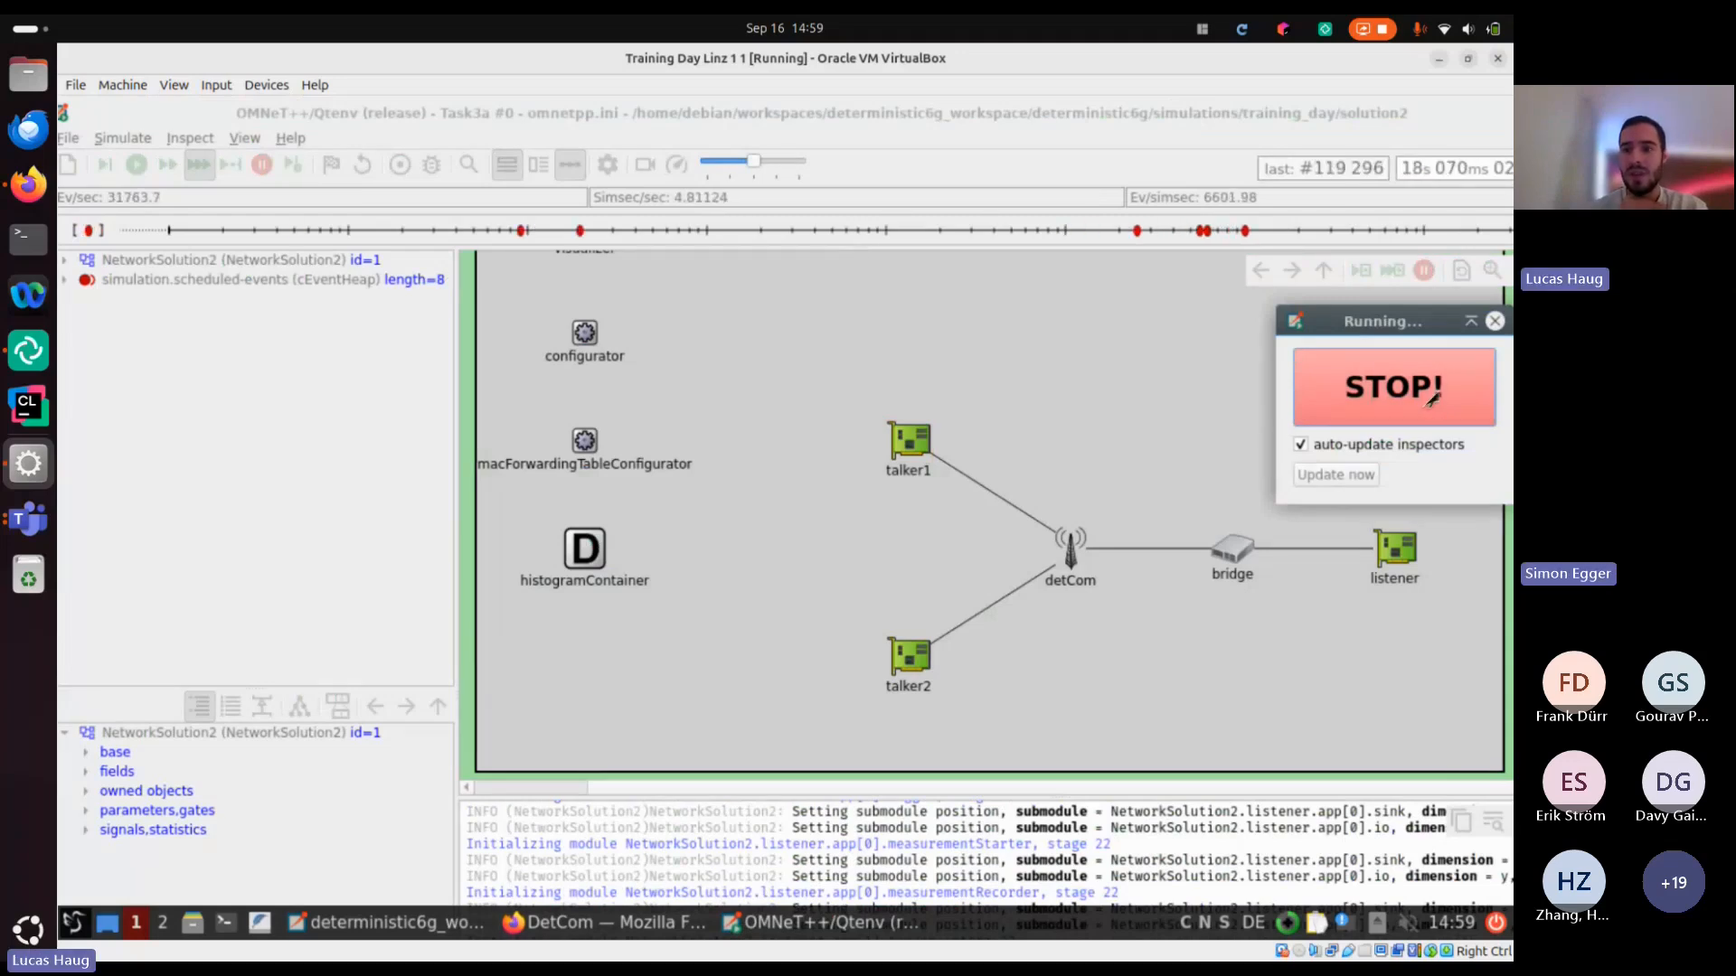
Stop the running Task3a simulation and exit Qtenv
{"action": "left_click", "coordinate": [1432, 398]}
{"action": "left_click", "coordinate": [1498, 59]}
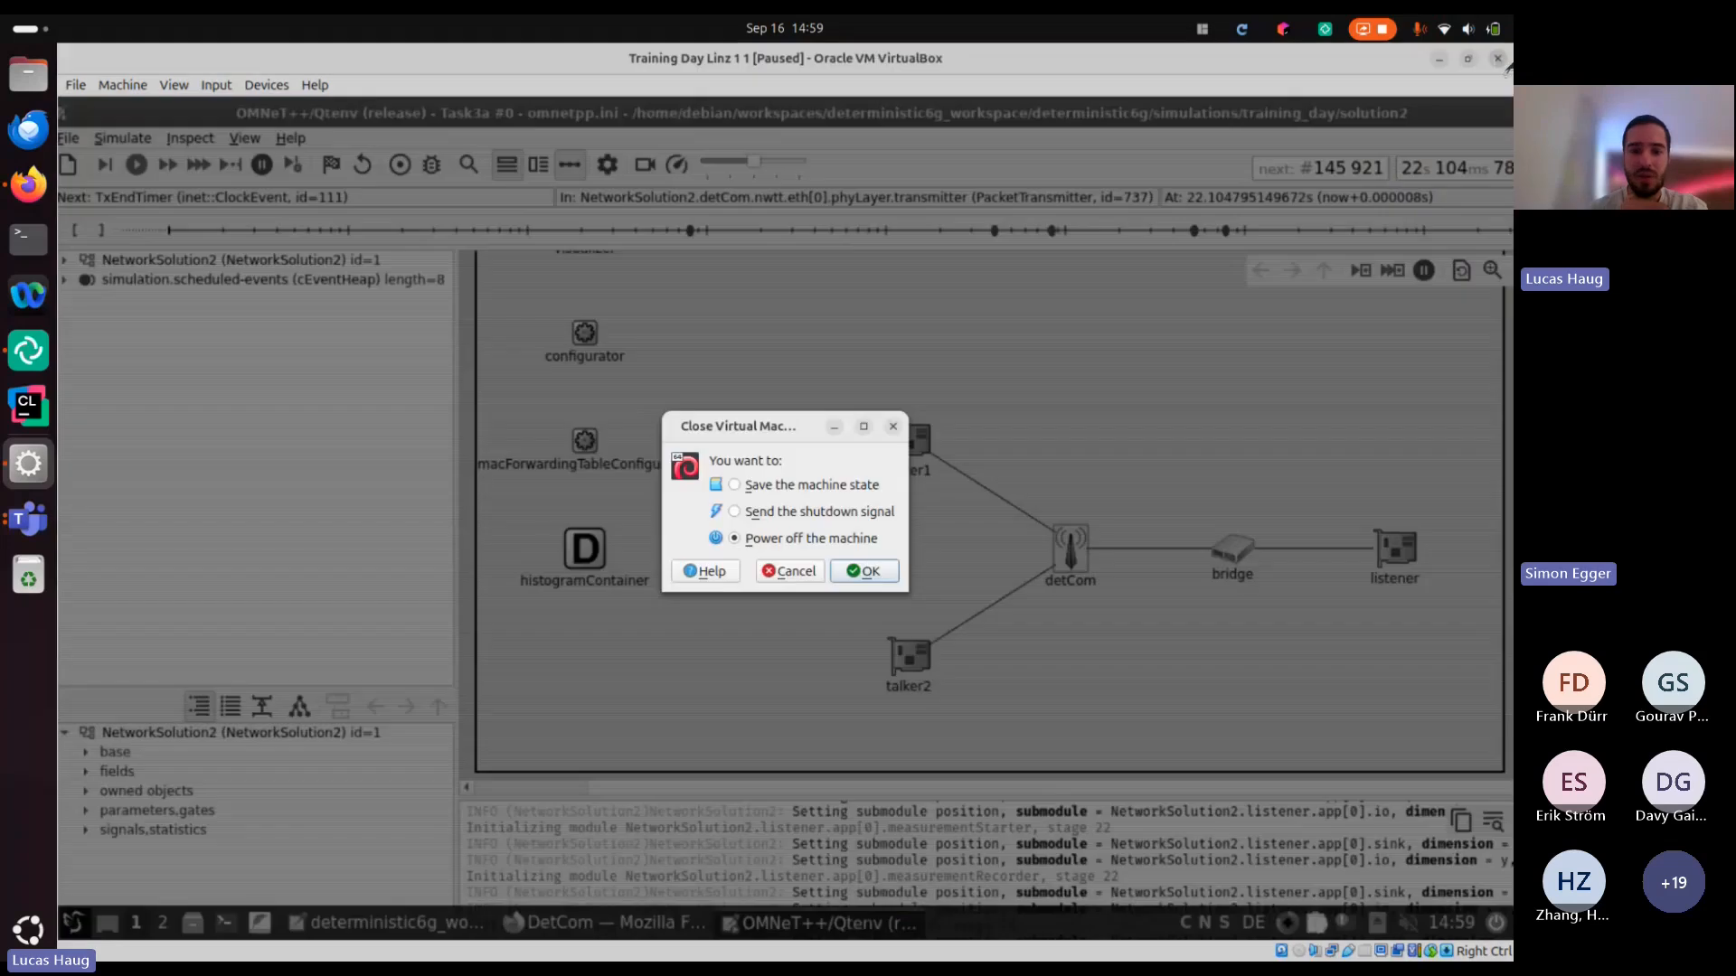
{"action": "left_click", "coordinate": [808, 580]}
{"action": "left_click", "coordinate": [857, 646]}
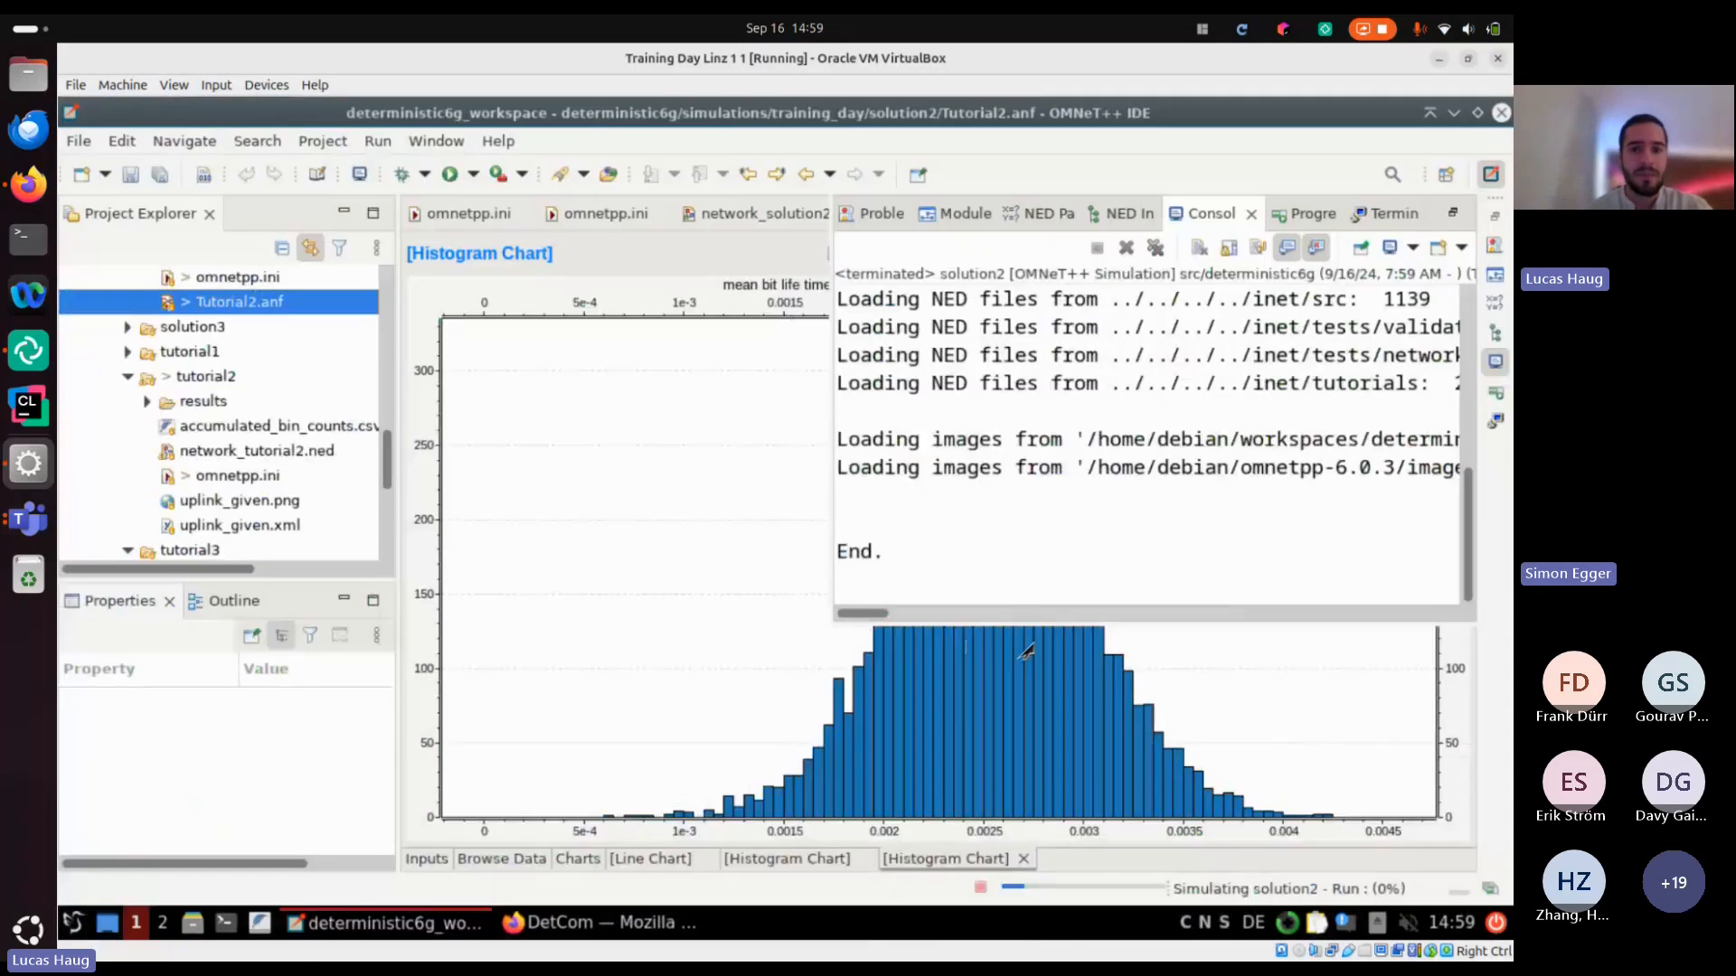
Rerun solution2's Task3a configuration in fast and express mode without saving Tutorial2.anf, and end the run by exiting Qtenv
{"action": "left_click", "coordinate": [450, 174]}
{"action": "left_click", "coordinate": [813, 647]}
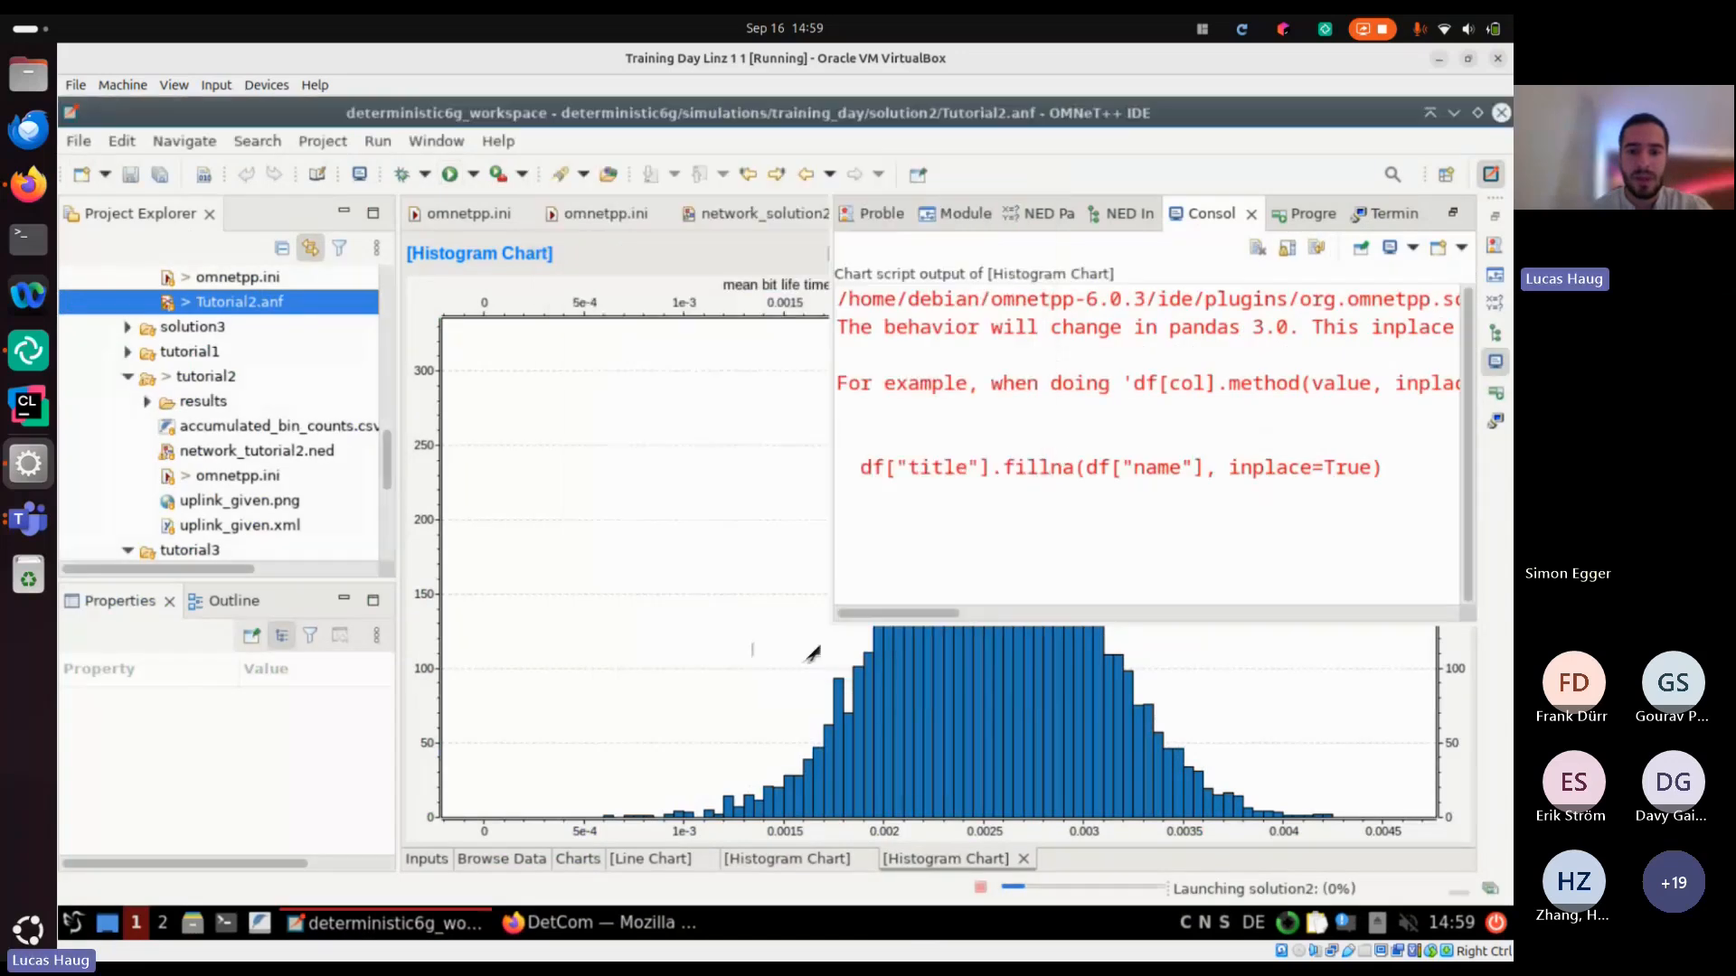
{"action": "left_click", "coordinate": [973, 527]}
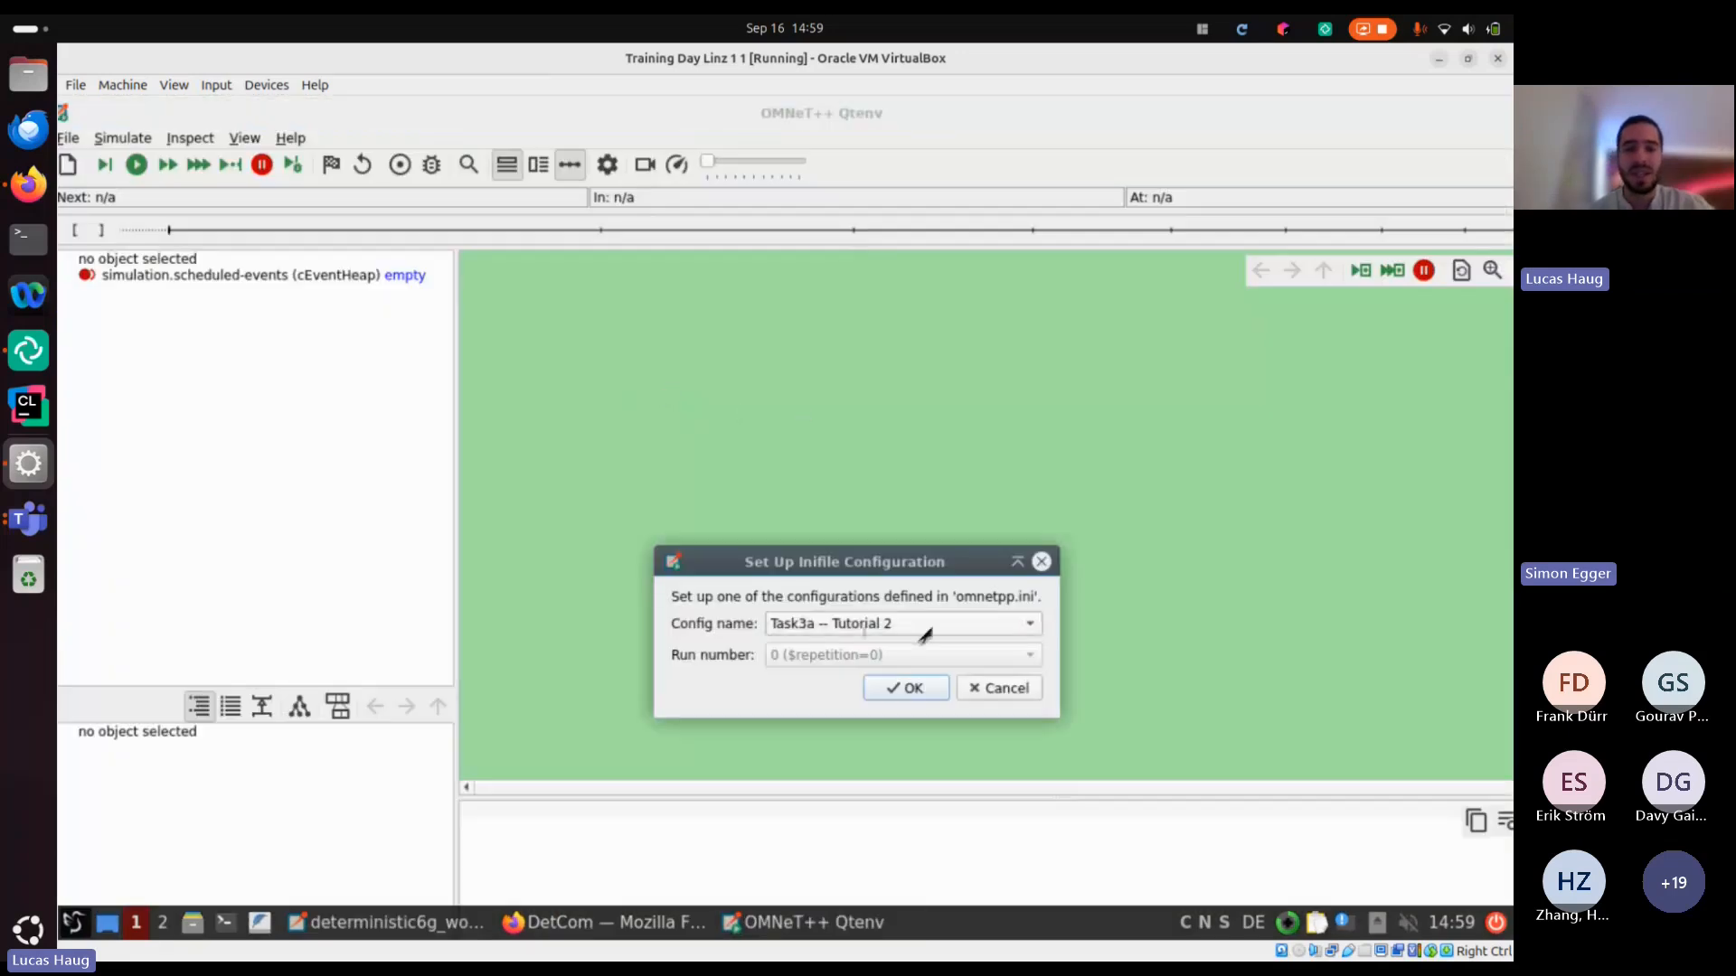
{"action": "left_click", "coordinate": [938, 687]}
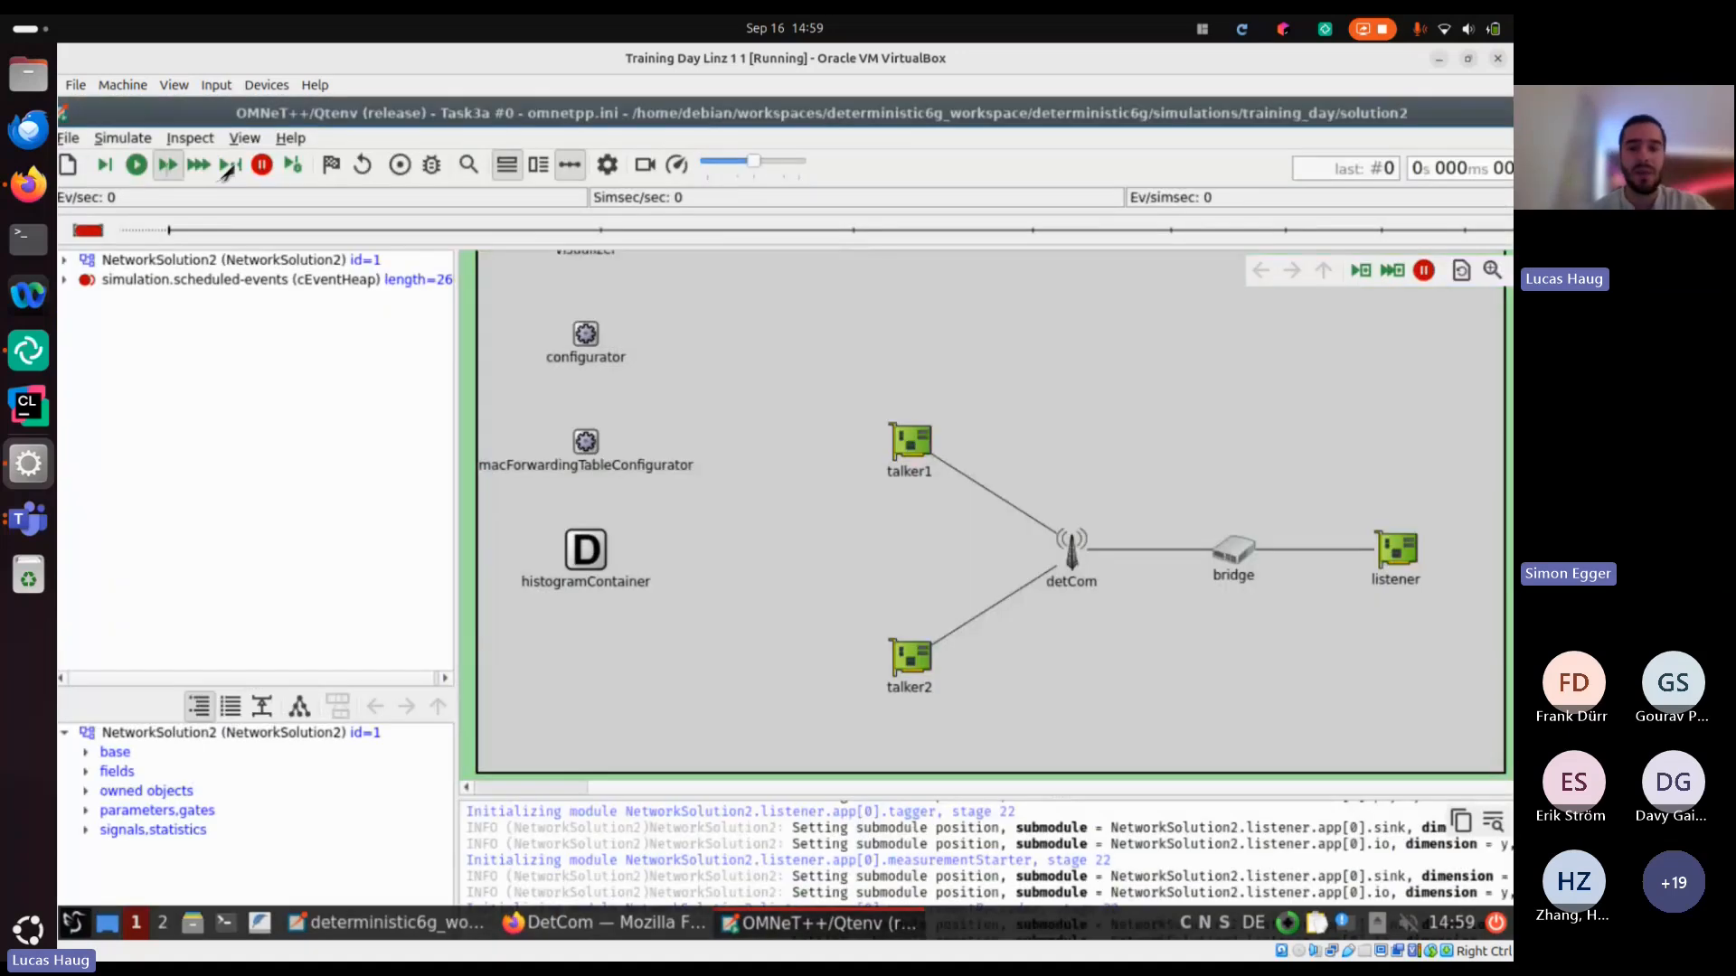
{"action": "key", "text": "F6"}
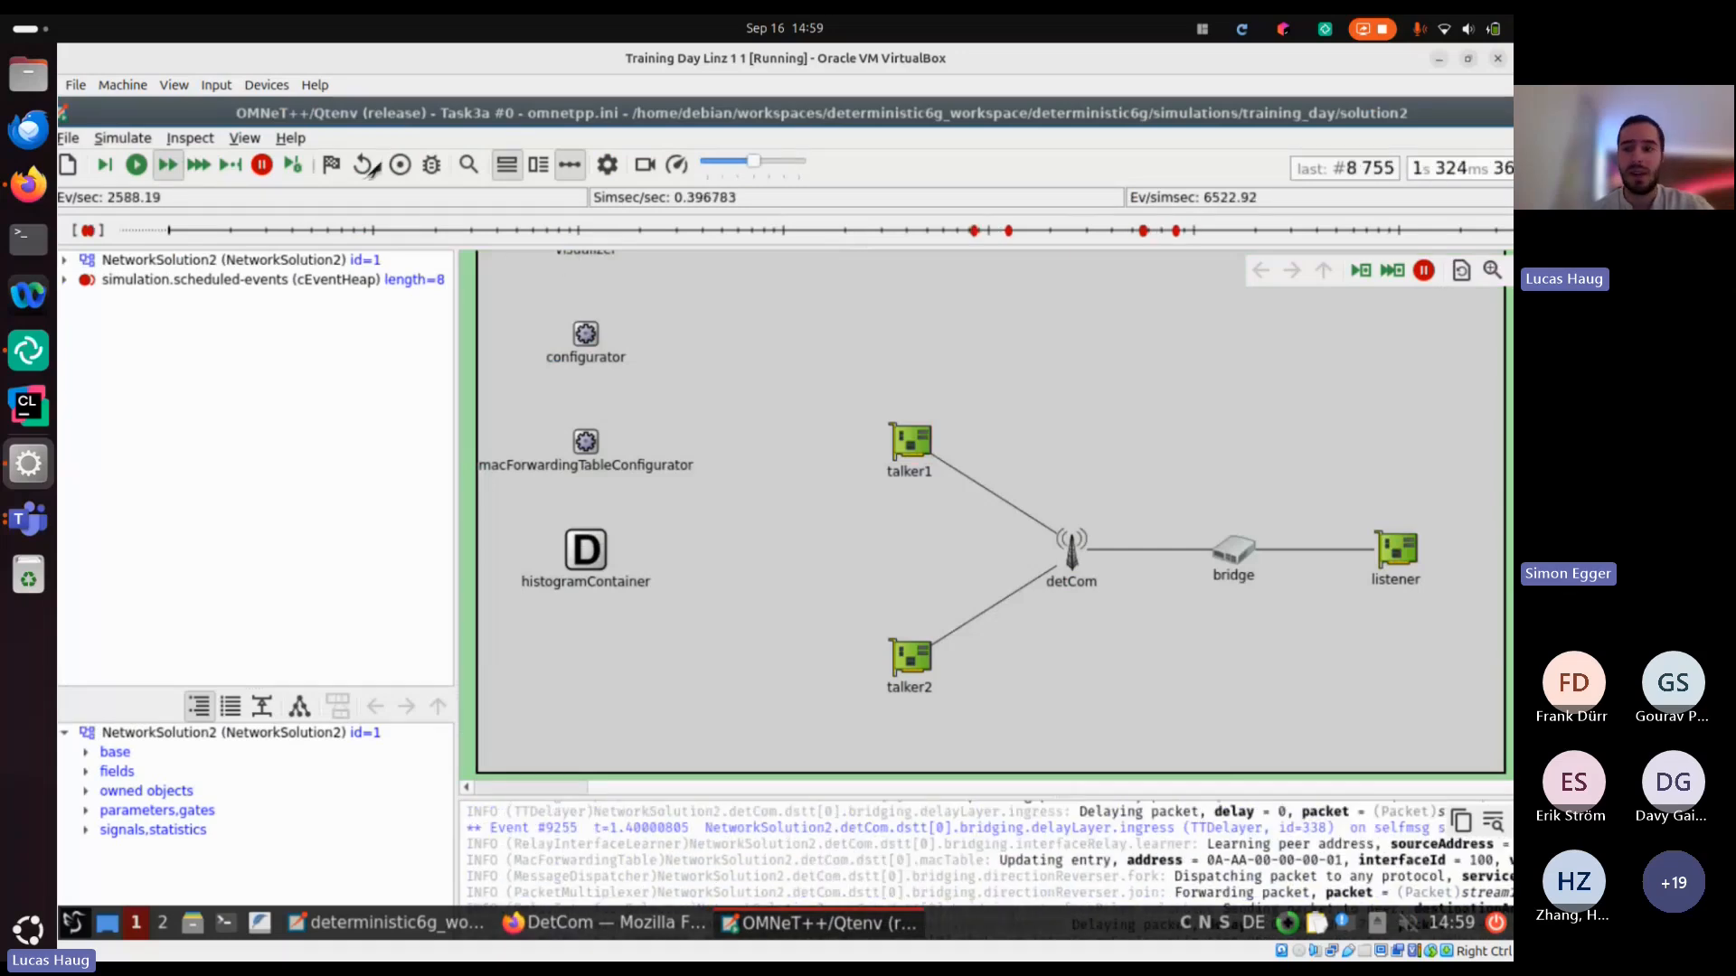
{"action": "key", "text": "F7"}
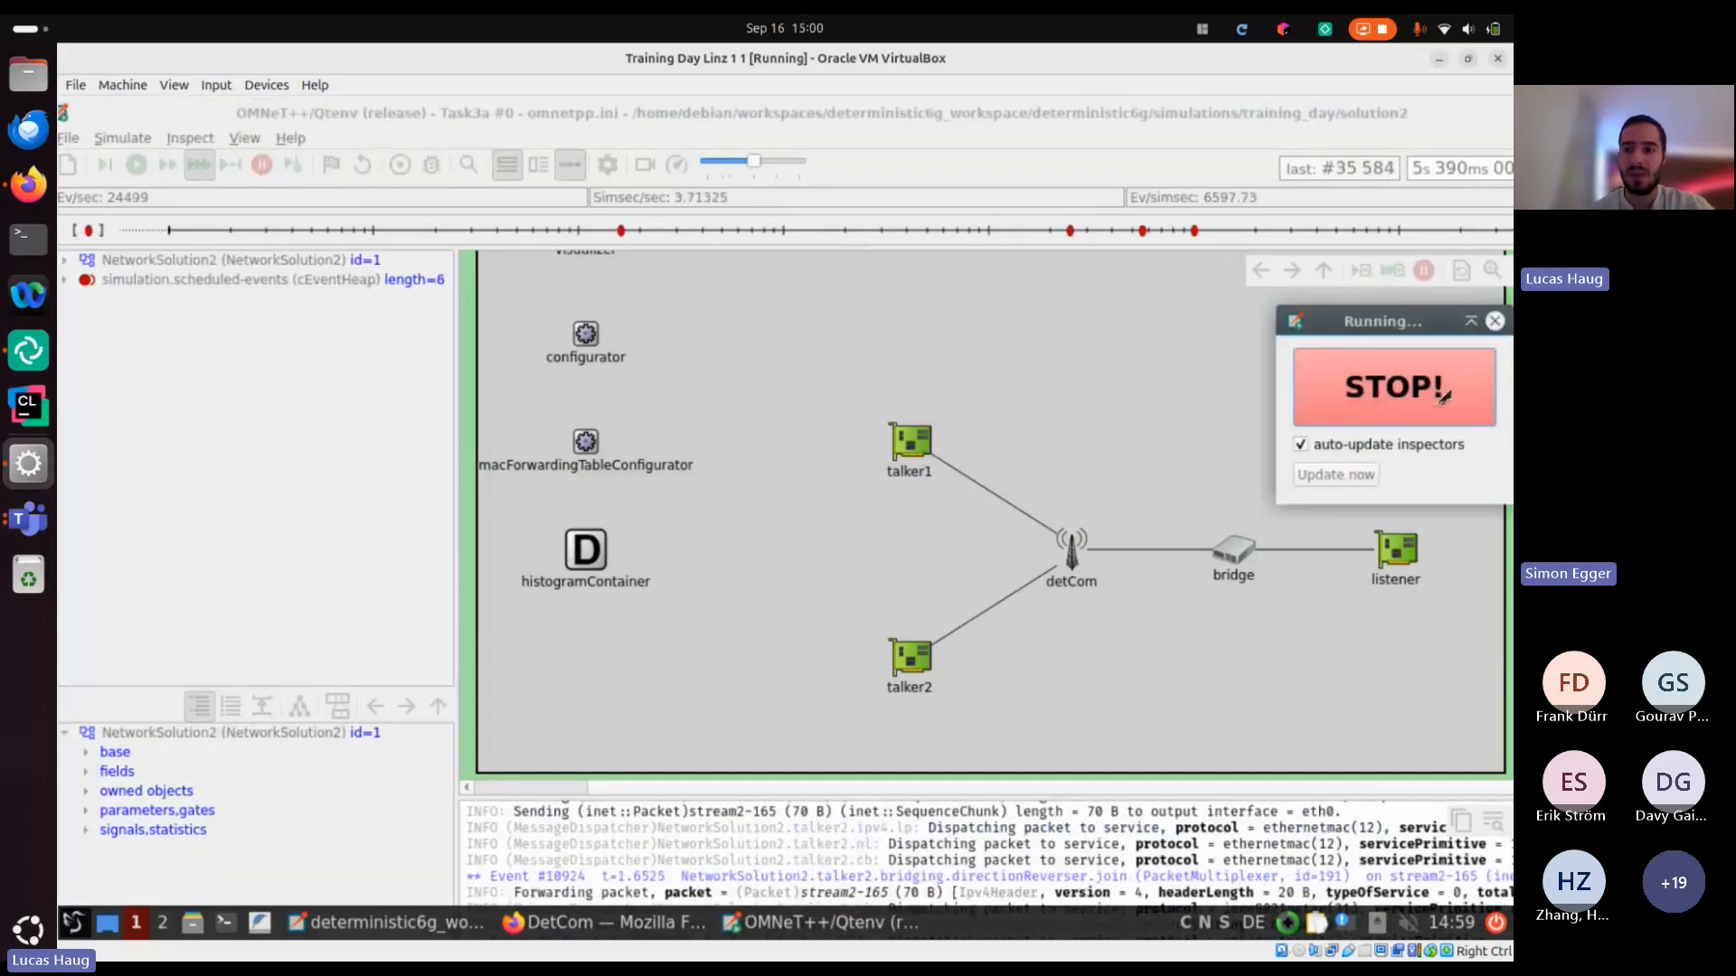
{"action": "left_click", "coordinate": [1442, 395]}
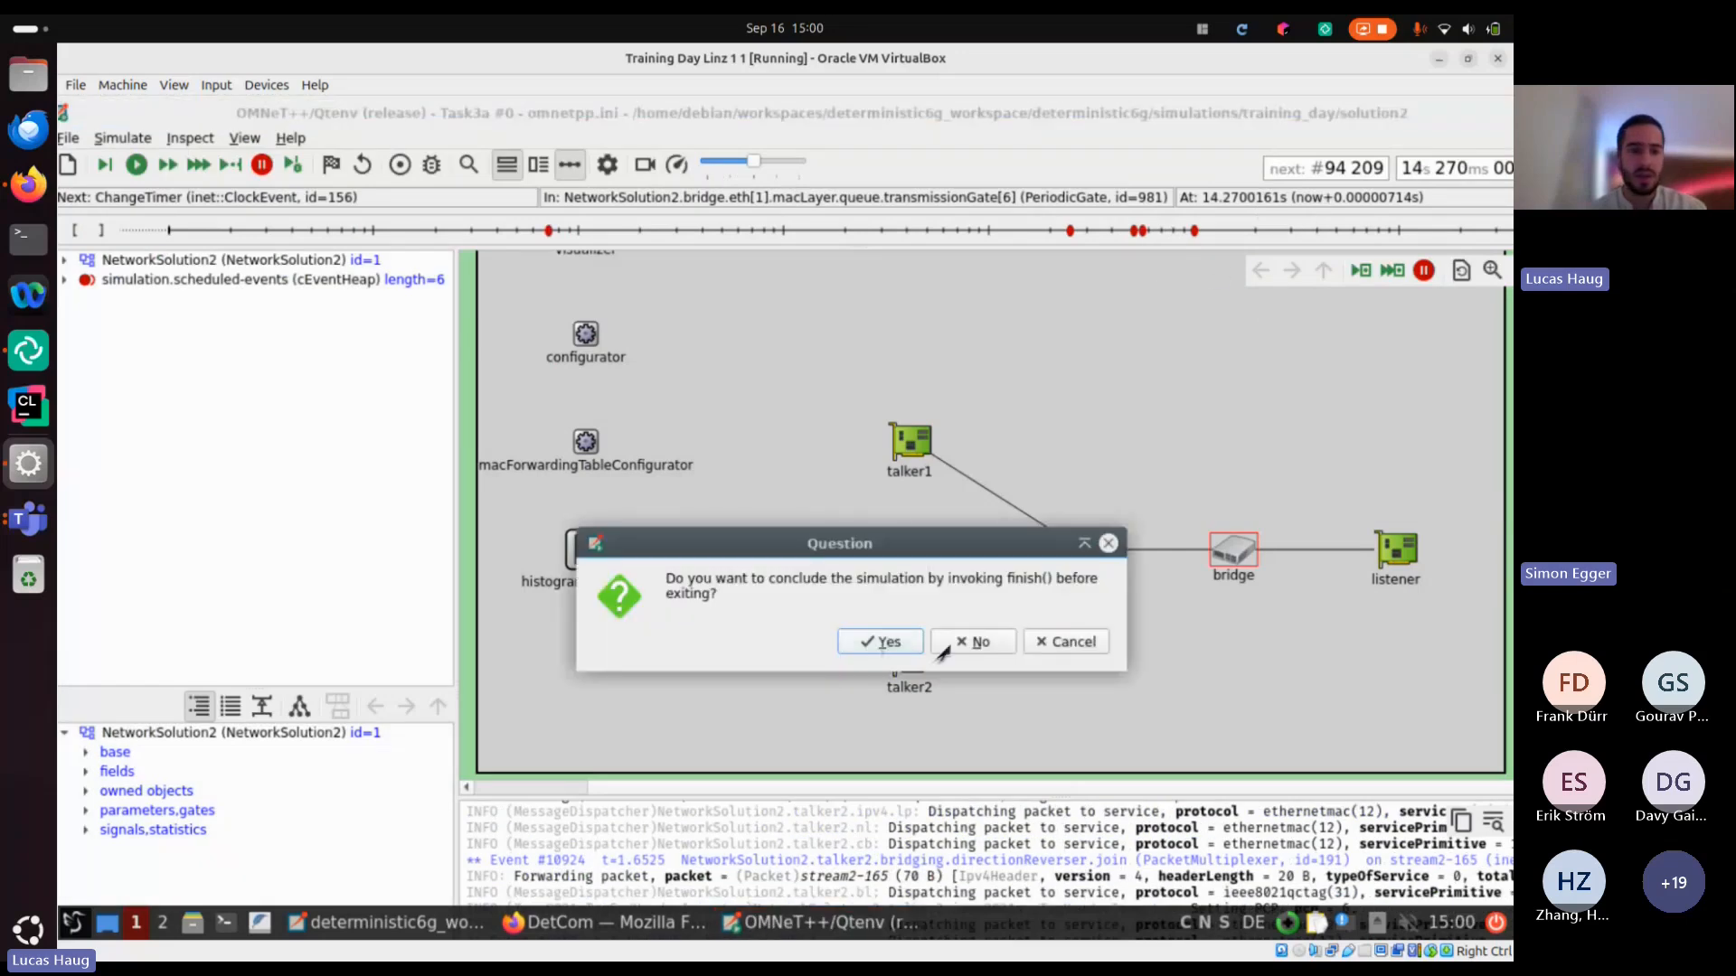
{"action": "left_click", "coordinate": [942, 645]}
Try to open the saved Task 3a line chart among the chart definitions of Tutorial2.anf
{"action": "left_click", "coordinate": [579, 859]}
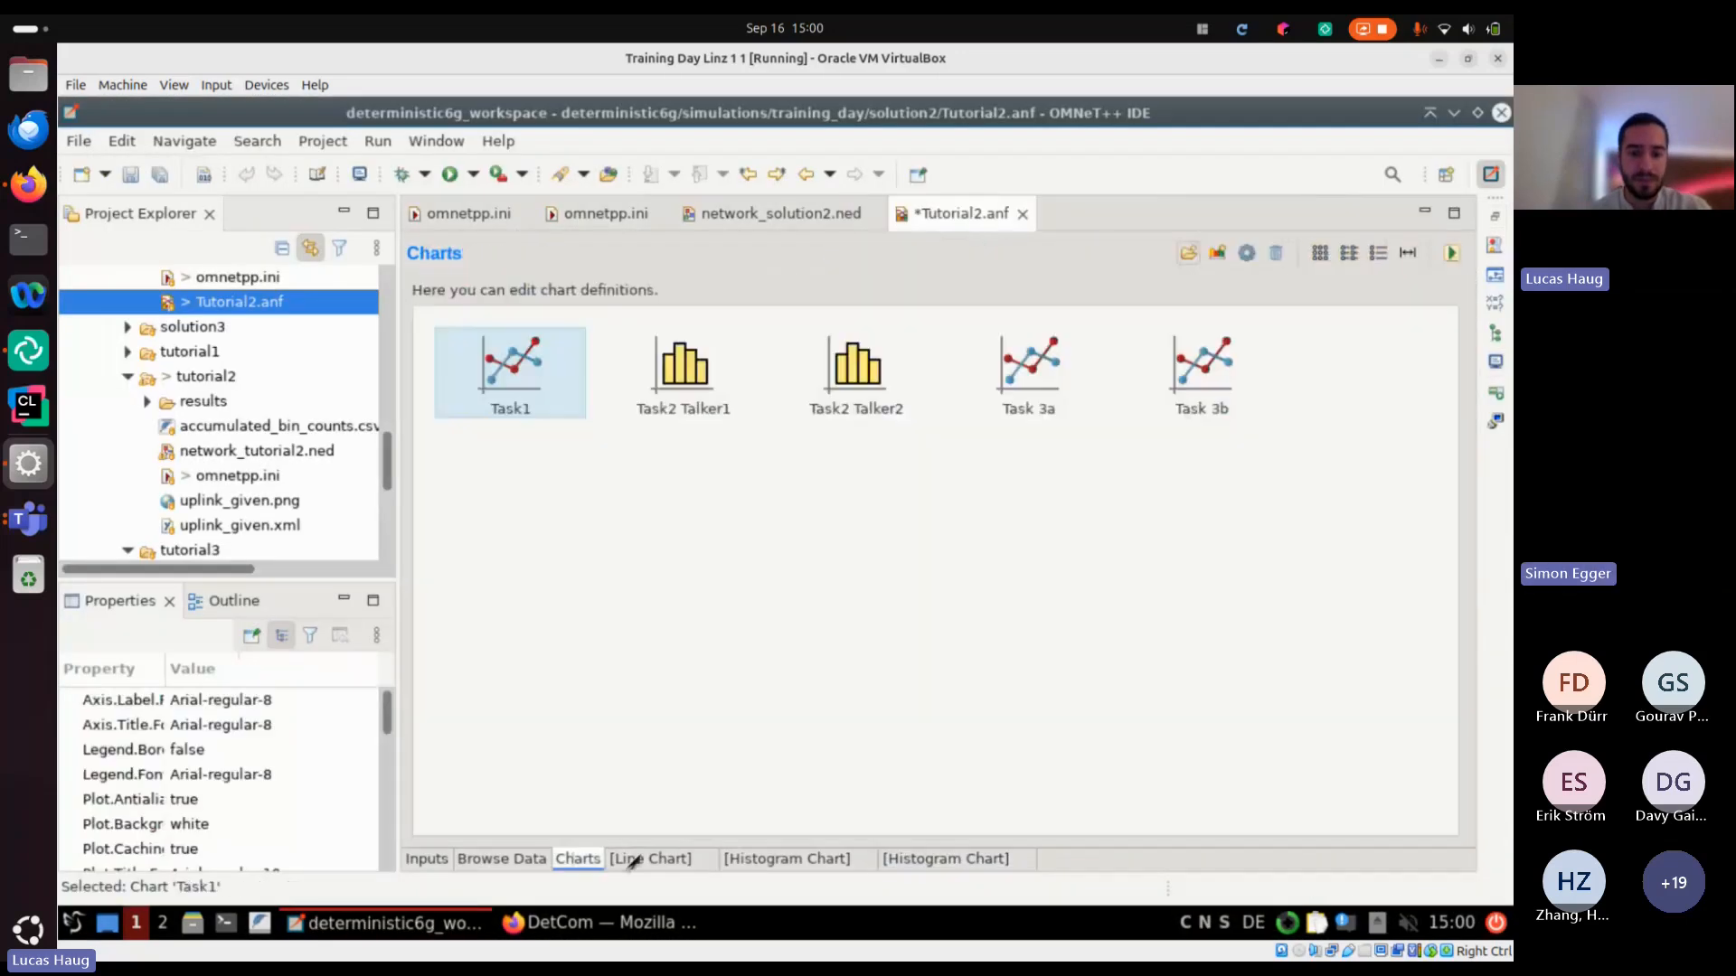
{"action": "double_click", "coordinate": [1067, 369]}
Minimize the virtual machine's Firefox and restart the OMNeT++ IDE with start-omnet.sh on the desktop
{"action": "key", "text": "alt+Tab"}
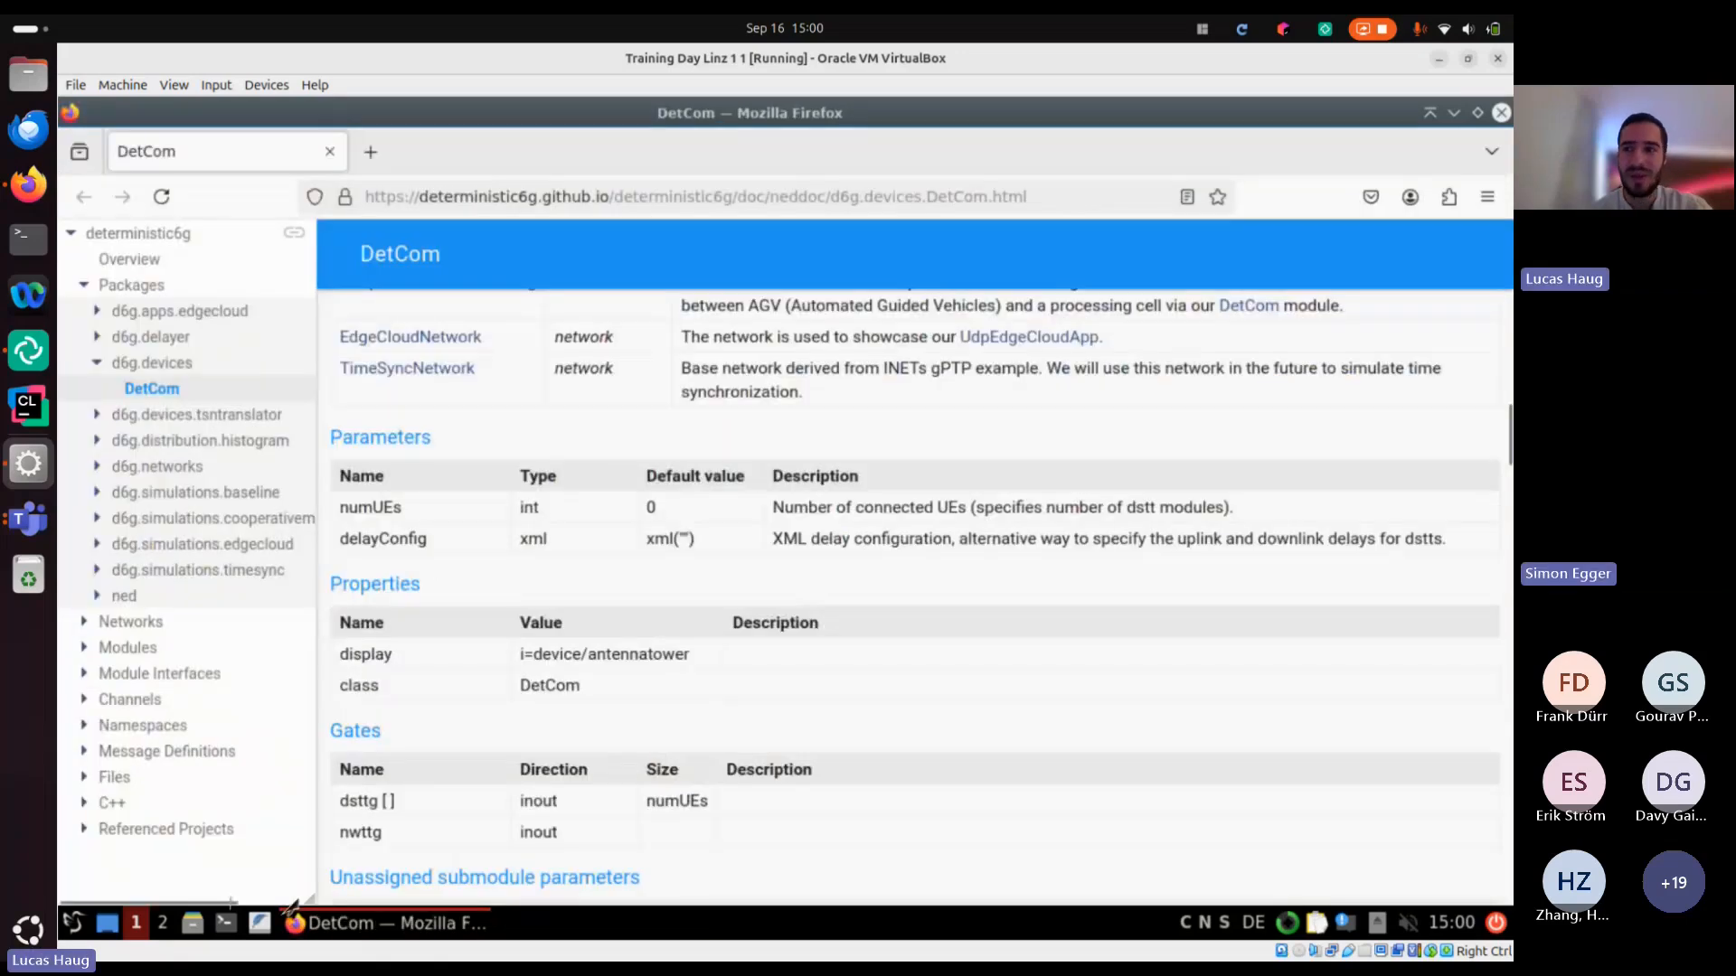
{"action": "left_click", "coordinate": [1453, 113]}
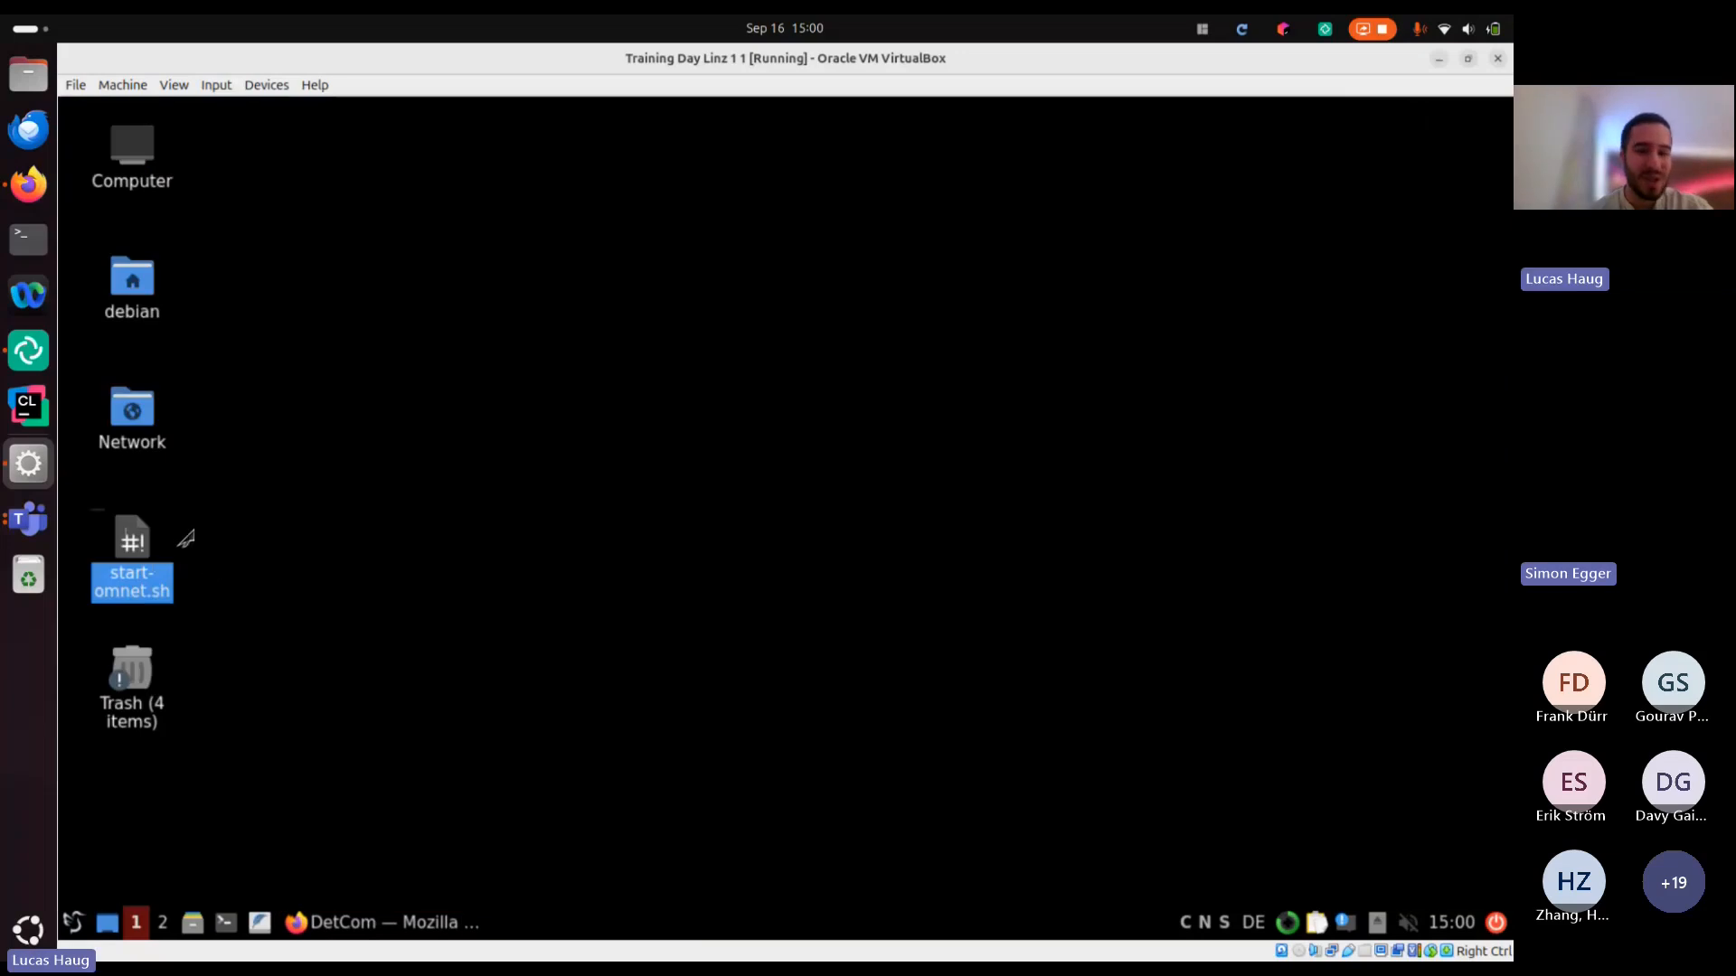
{"action": "double_click", "coordinate": [136, 553]}
{"action": "left_click", "coordinate": [819, 485]}
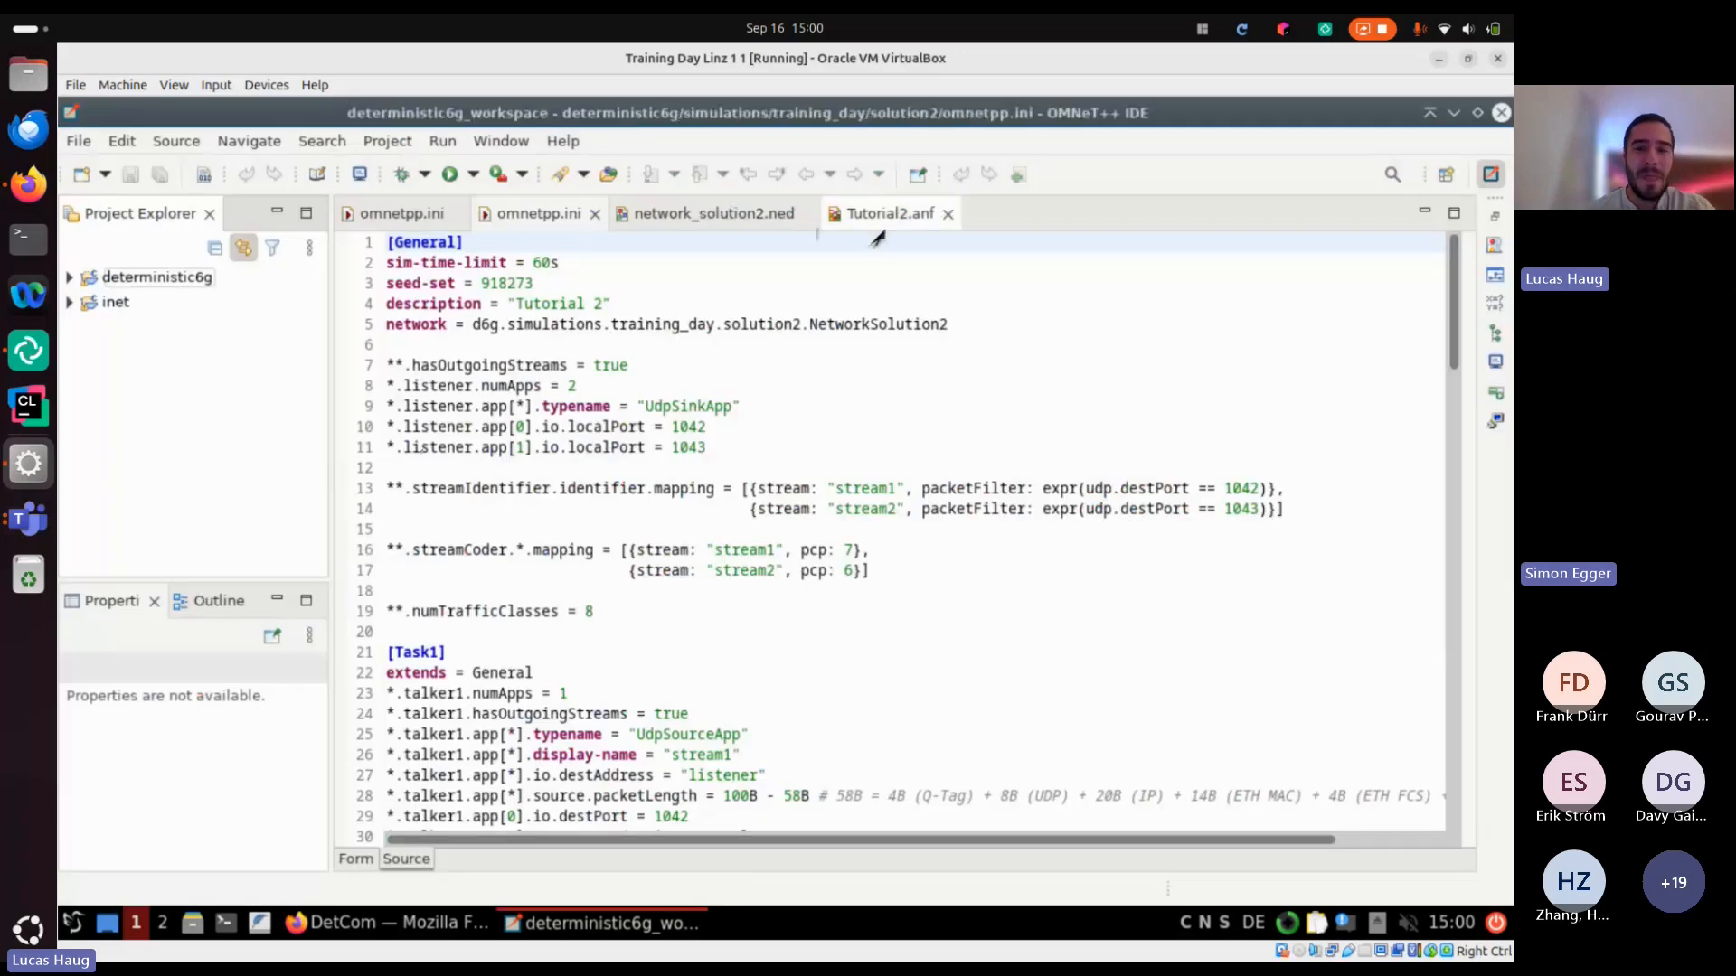
Browse the result data of Tutorial2.anf and filter it by the result name meanBitLifeTimePerPacket:vector
{"action": "left_click", "coordinate": [937, 220]}
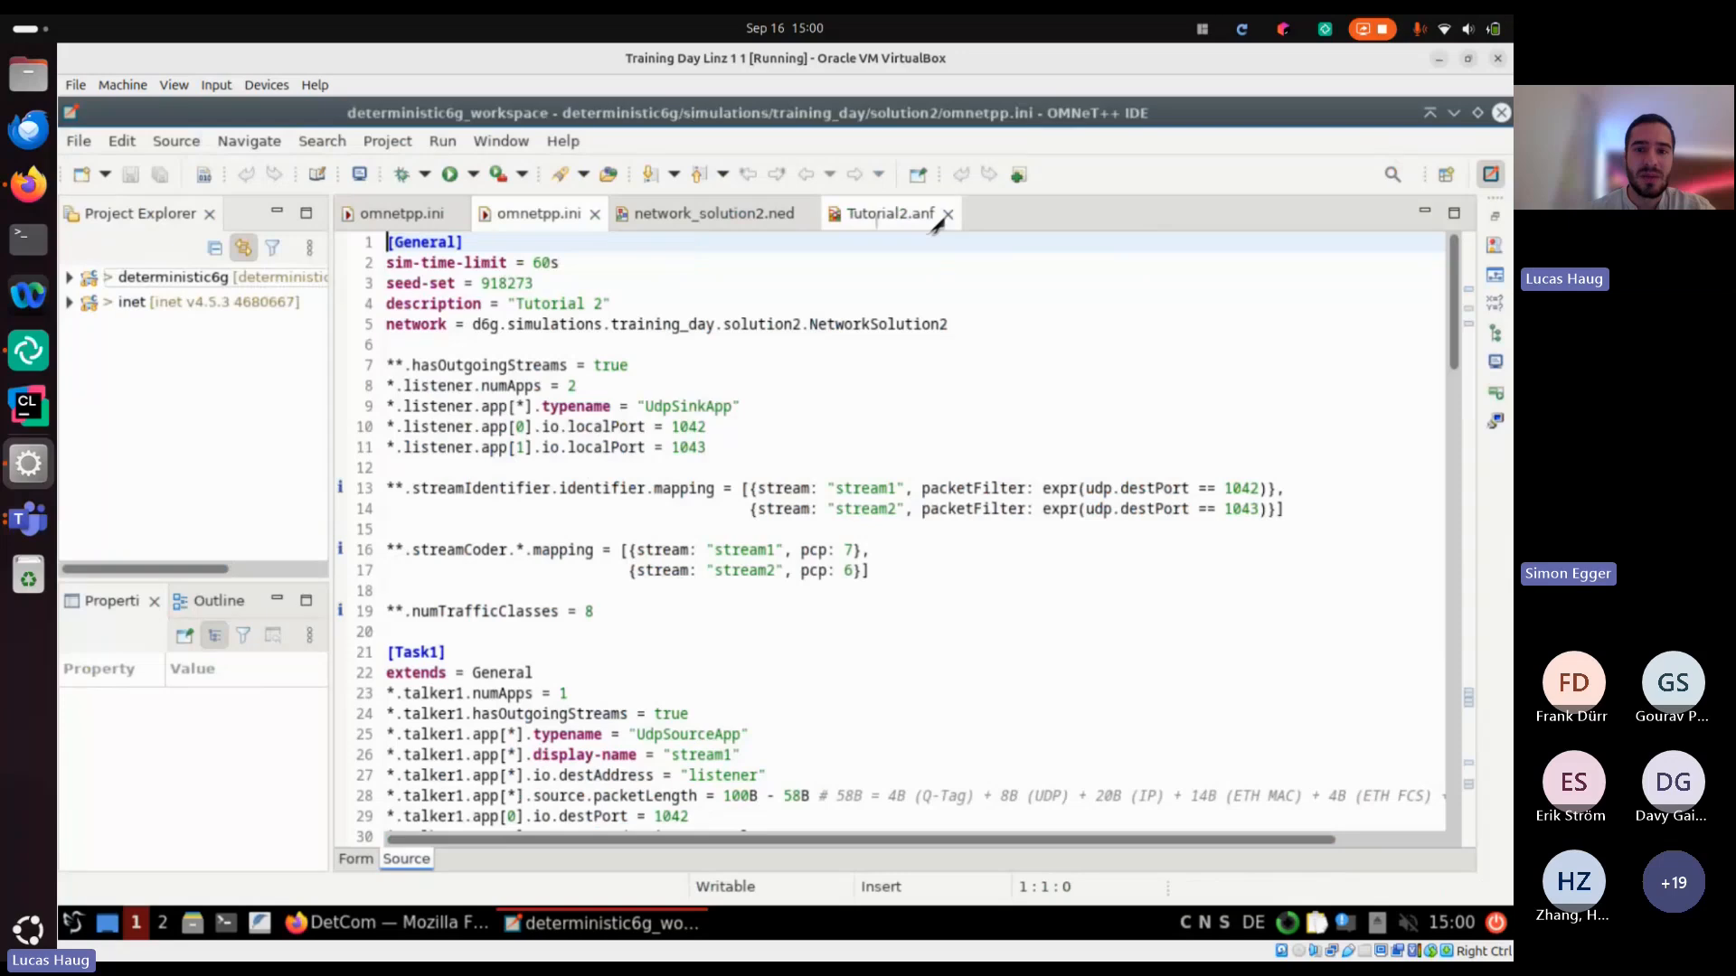
{"action": "left_click", "coordinate": [479, 861]}
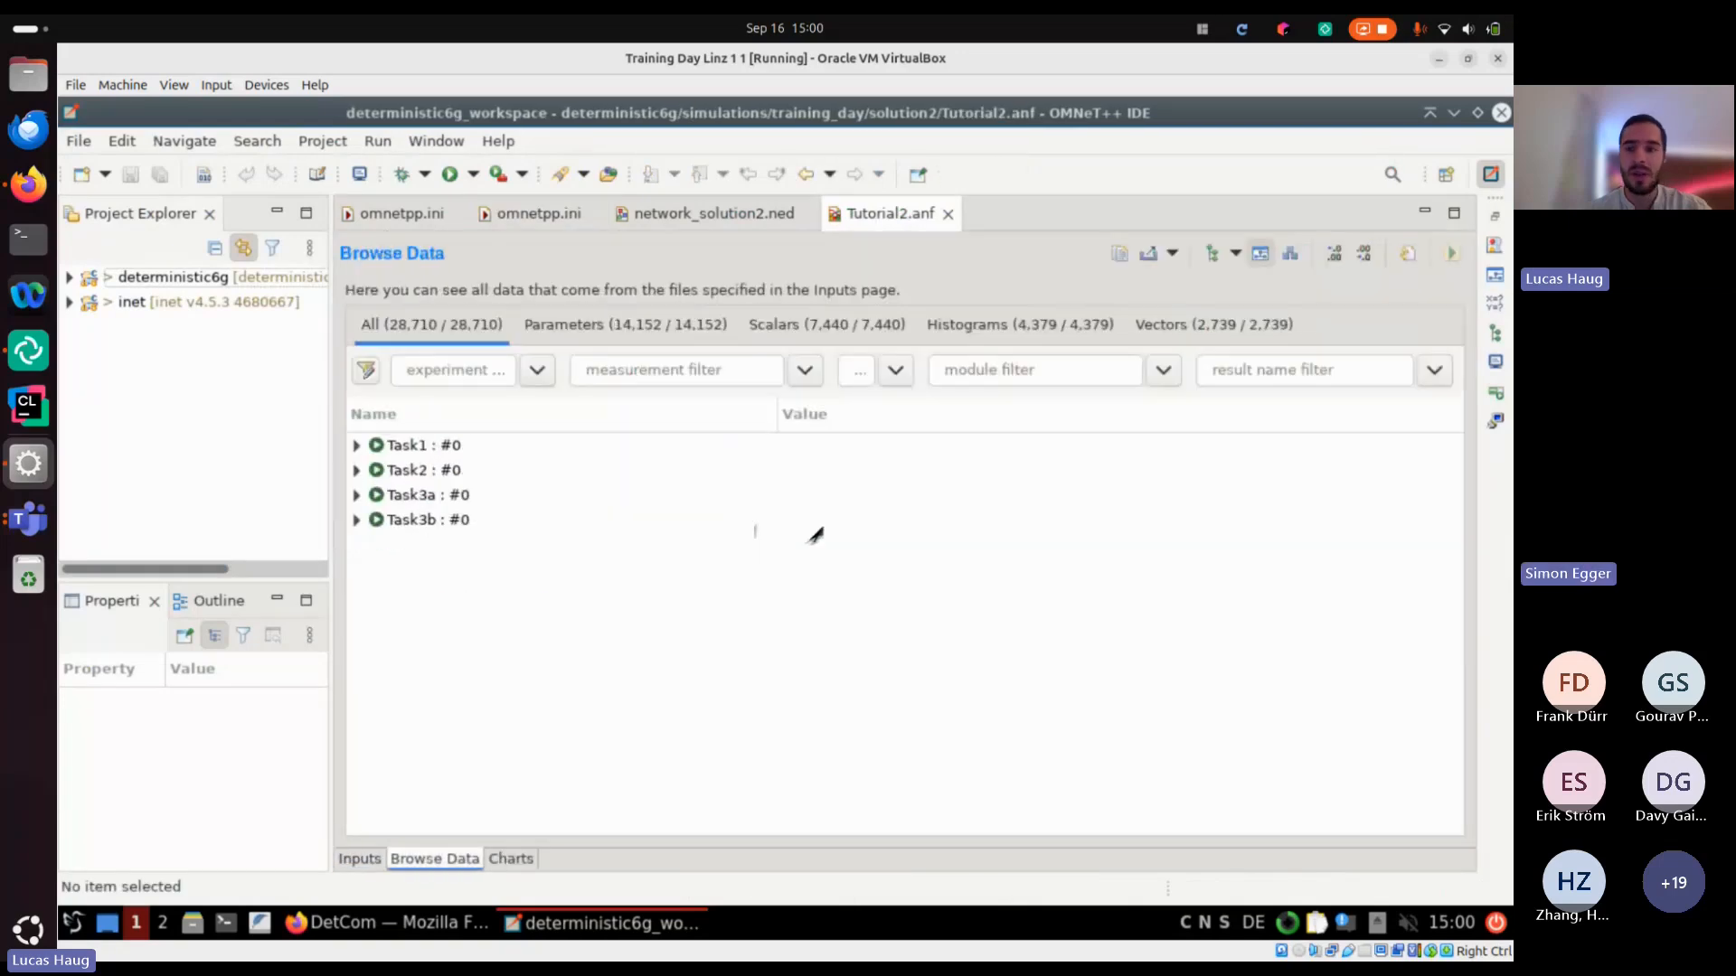
{"action": "left_click", "coordinate": [1336, 370]}
{"action": "type", "text": "mean"}
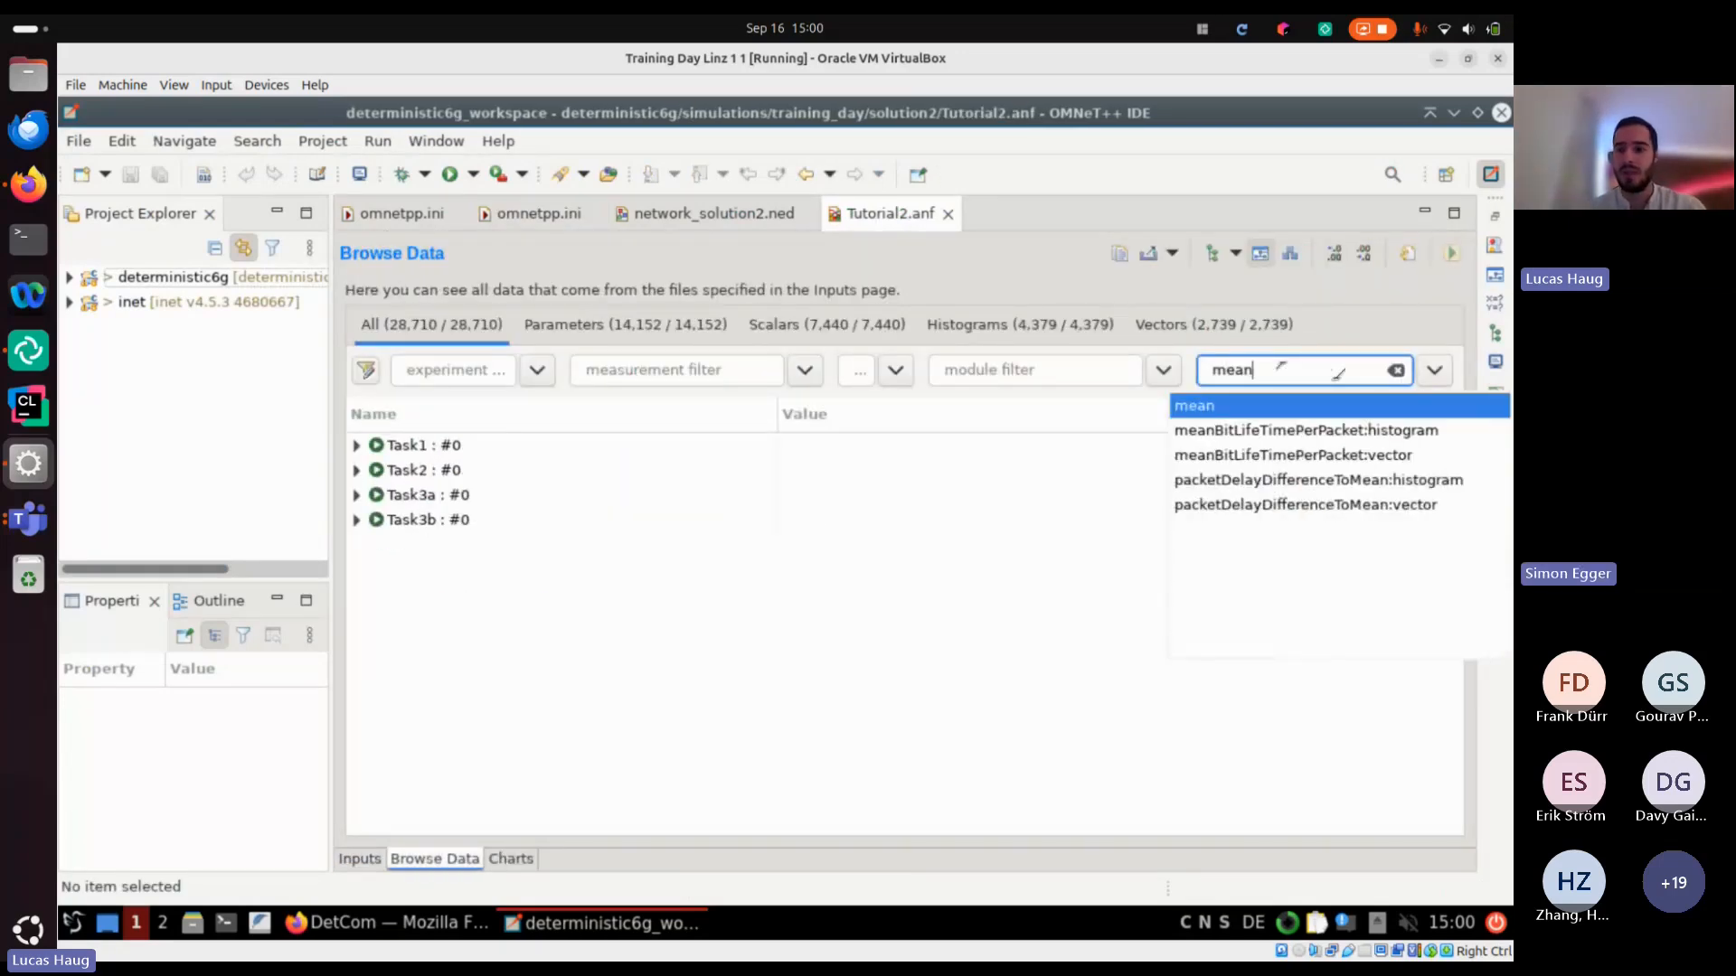
{"action": "double_click", "coordinate": [1293, 455]}
Plot Task3a's meanBitLifeTimePerPacket vector for listener.app[0].sink as a line chart
{"action": "left_click", "coordinate": [357, 496]}
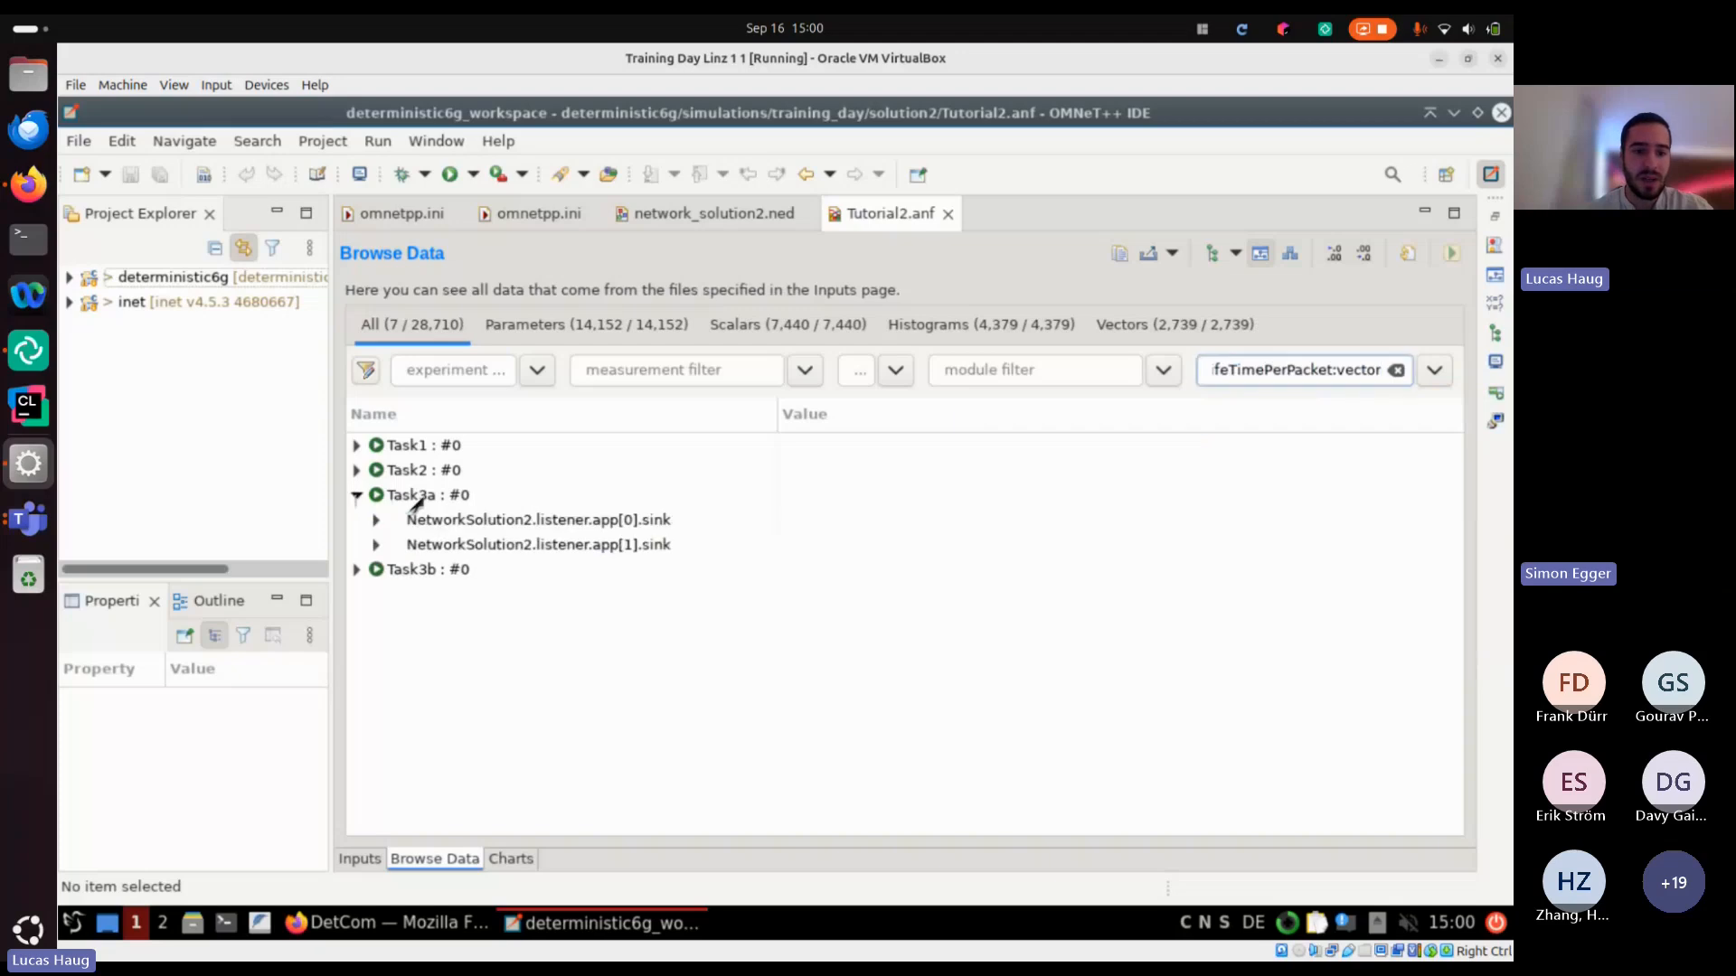
{"action": "double_click", "coordinate": [434, 520]}
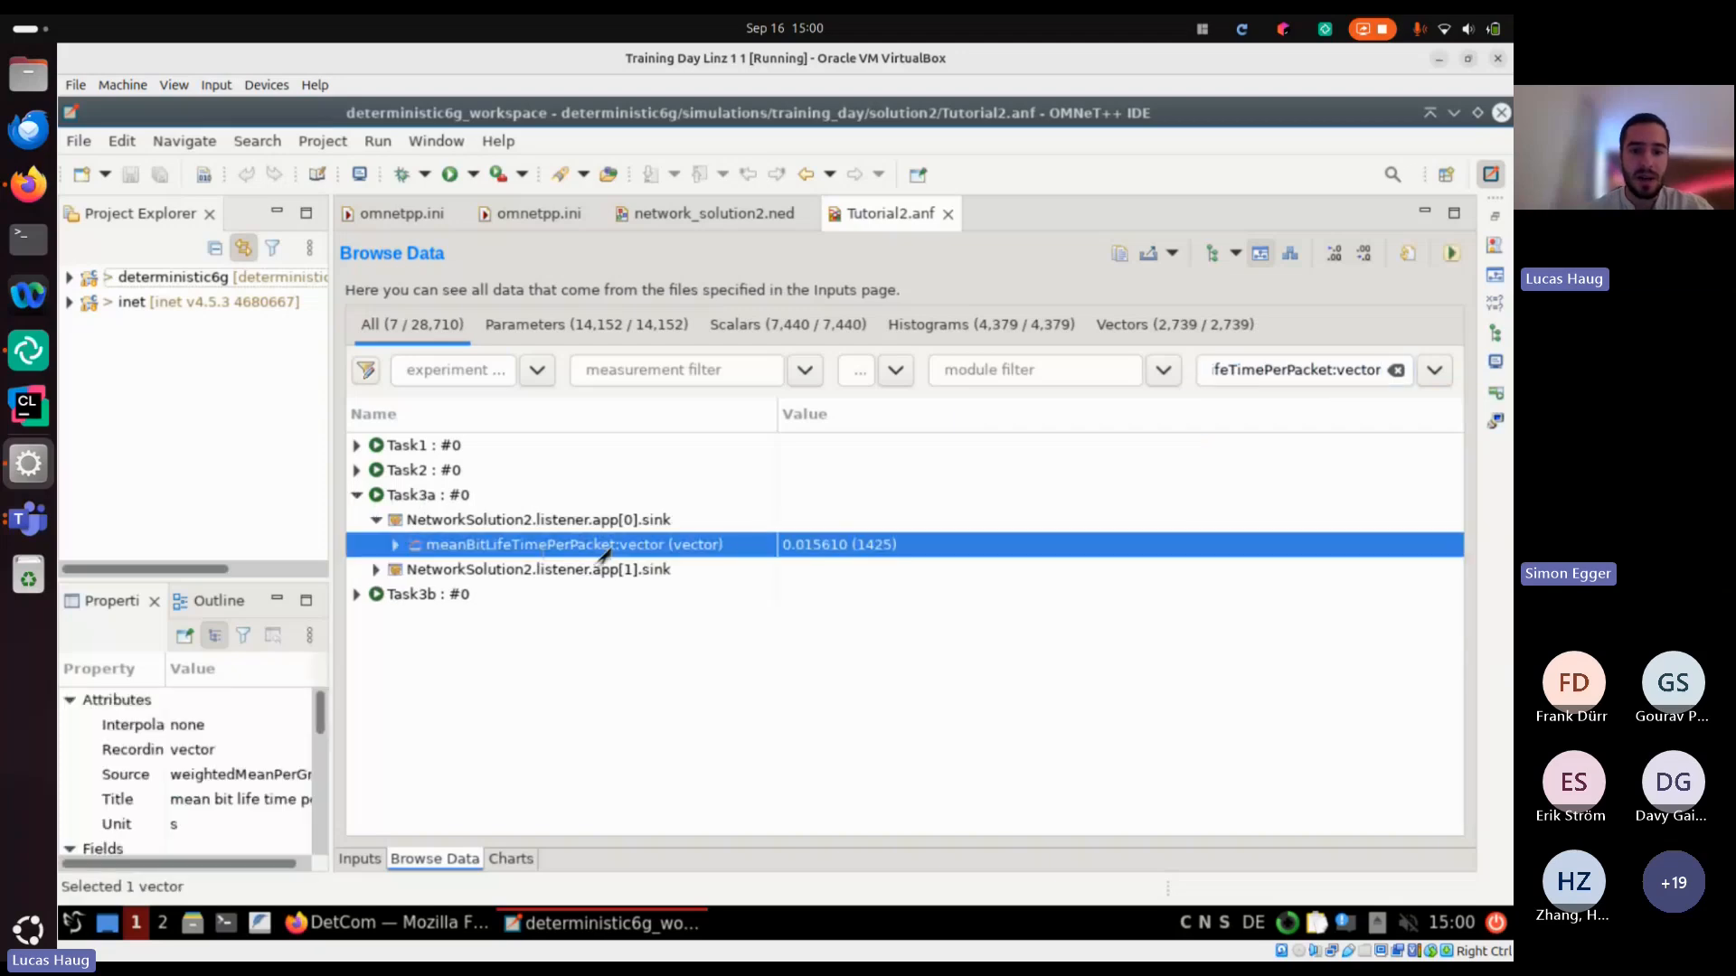
{"action": "double_click", "coordinate": [593, 545]}
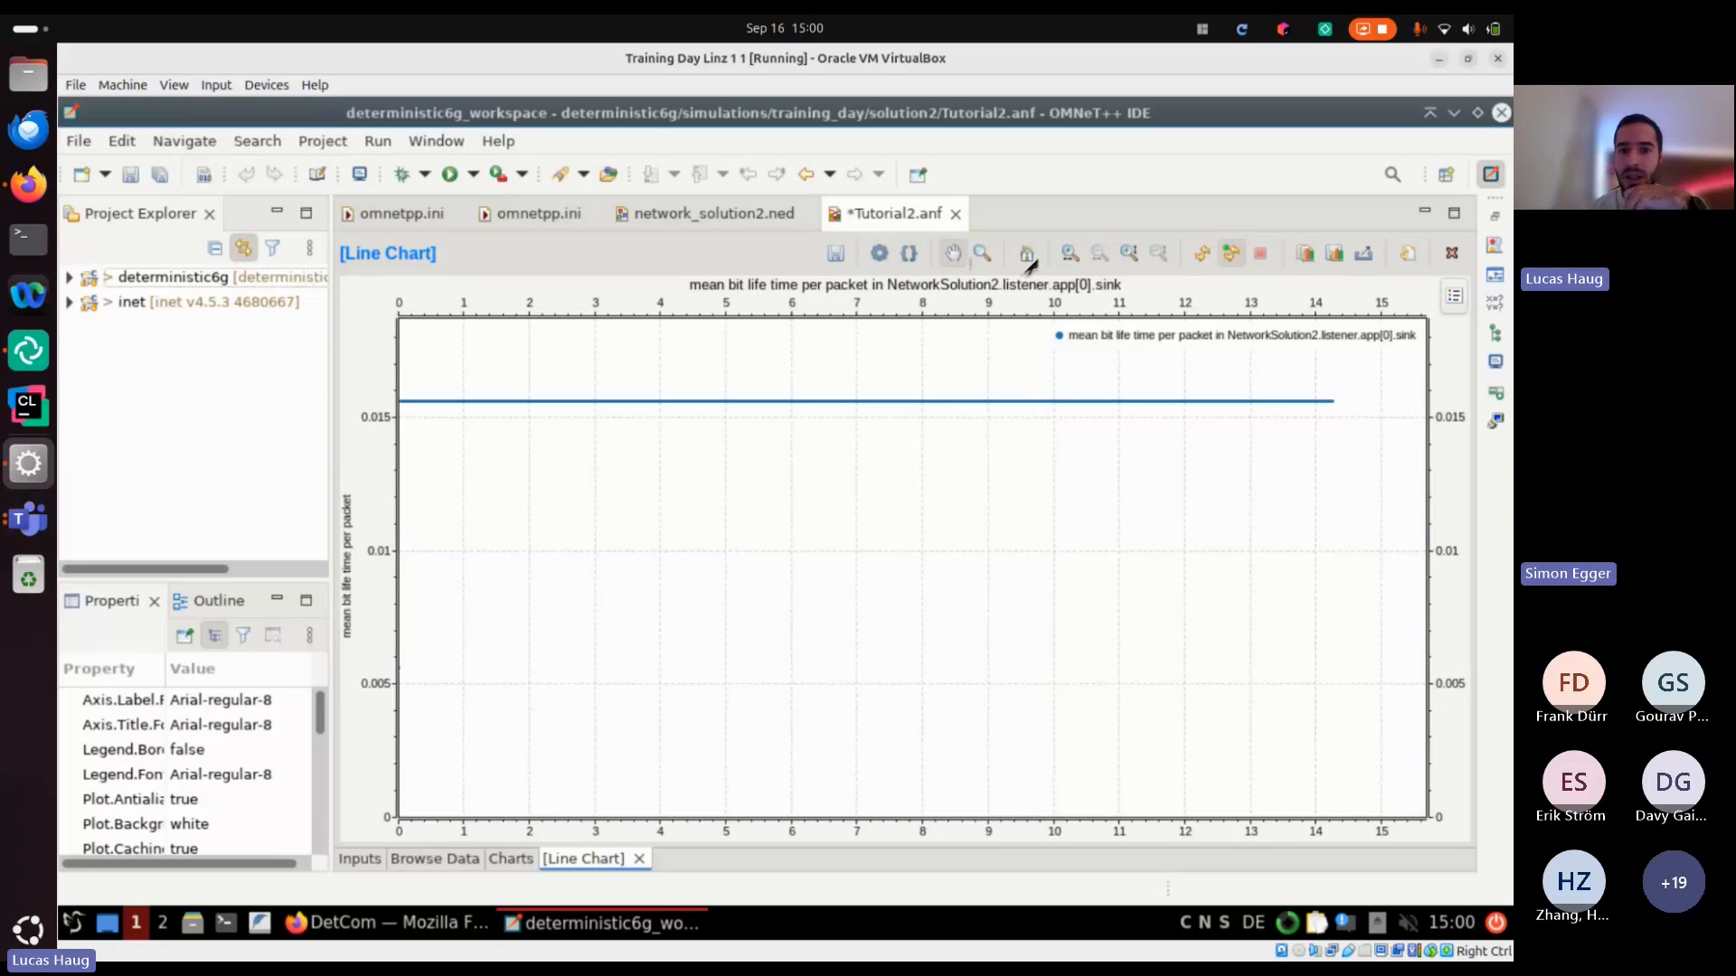
Set the line chart's X axis maximum to 1 and inspect the delays of the first packets
{"action": "double_click", "coordinate": [918, 534]}
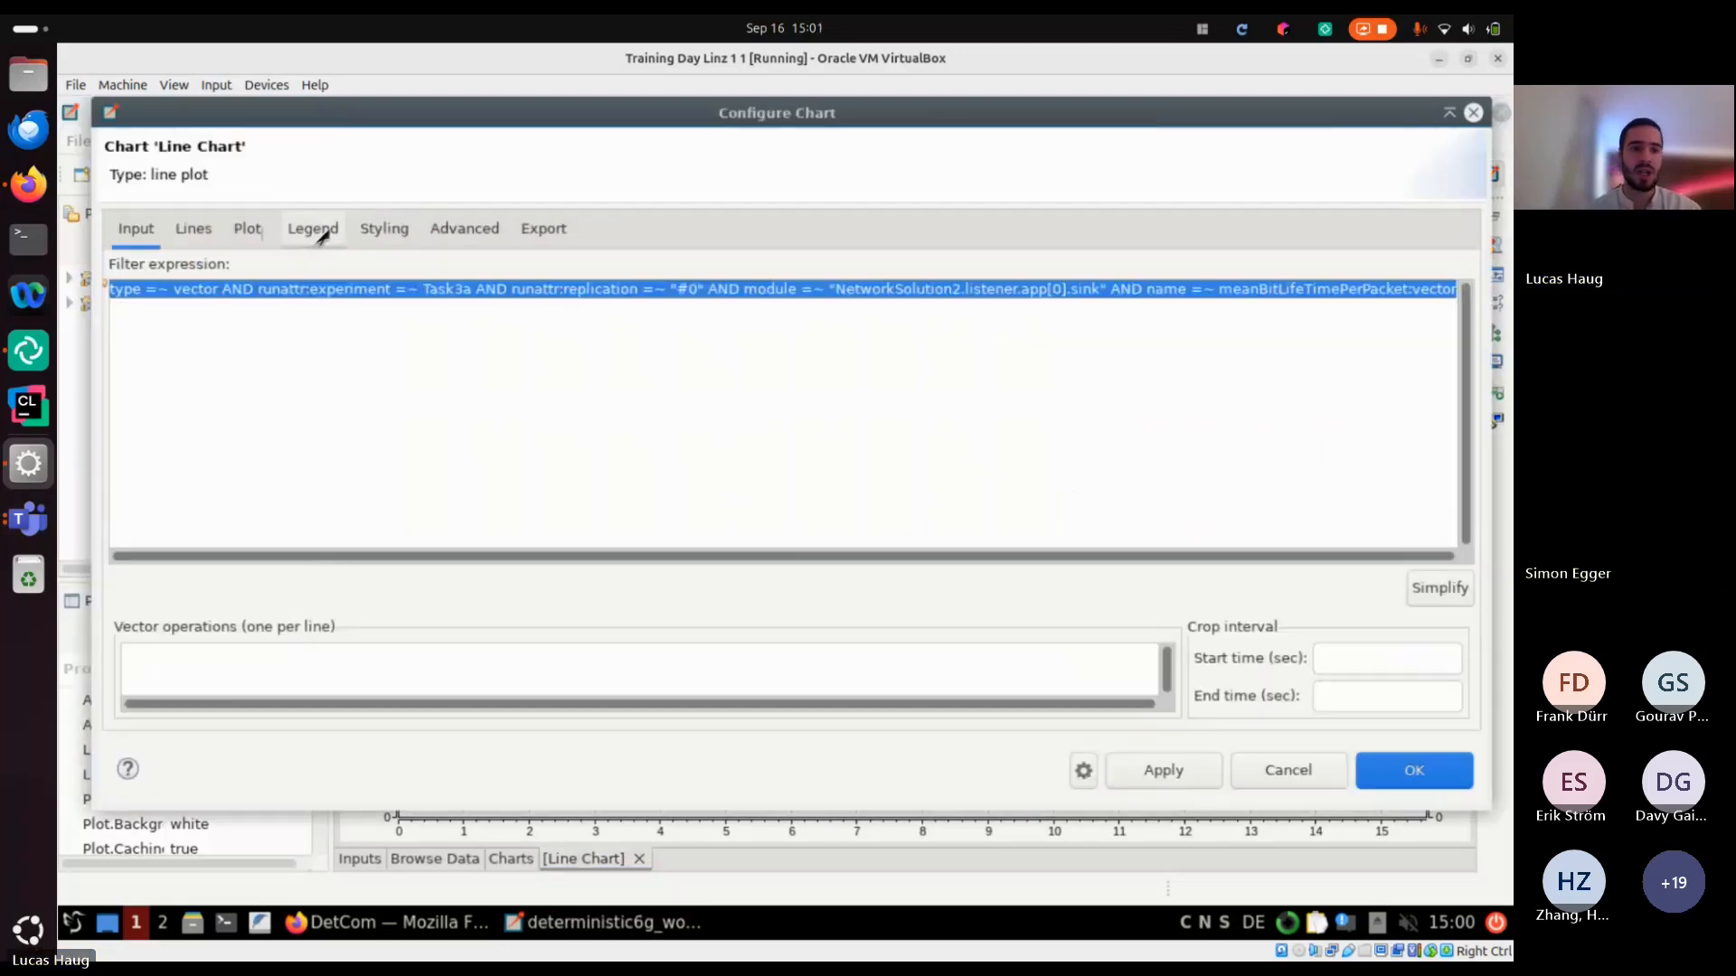
{"action": "left_click", "coordinate": [246, 228]}
{"action": "left_click", "coordinate": [287, 440]}
{"action": "type", "text": "1"}
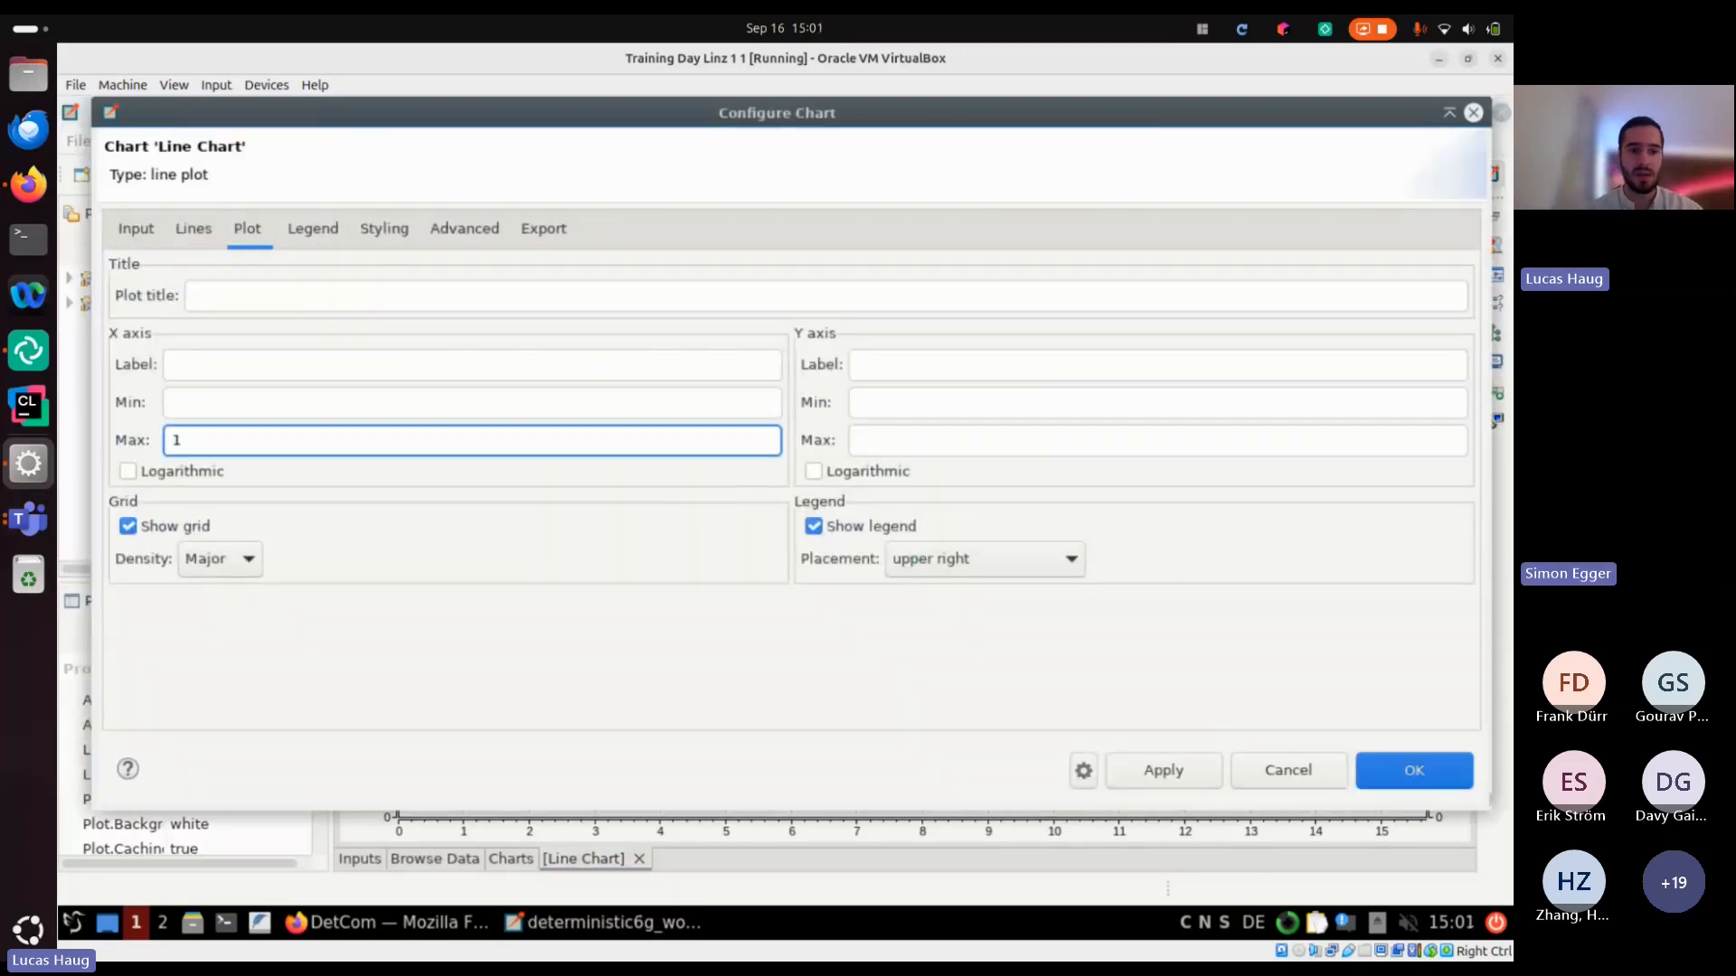
{"action": "left_click", "coordinate": [1446, 783]}
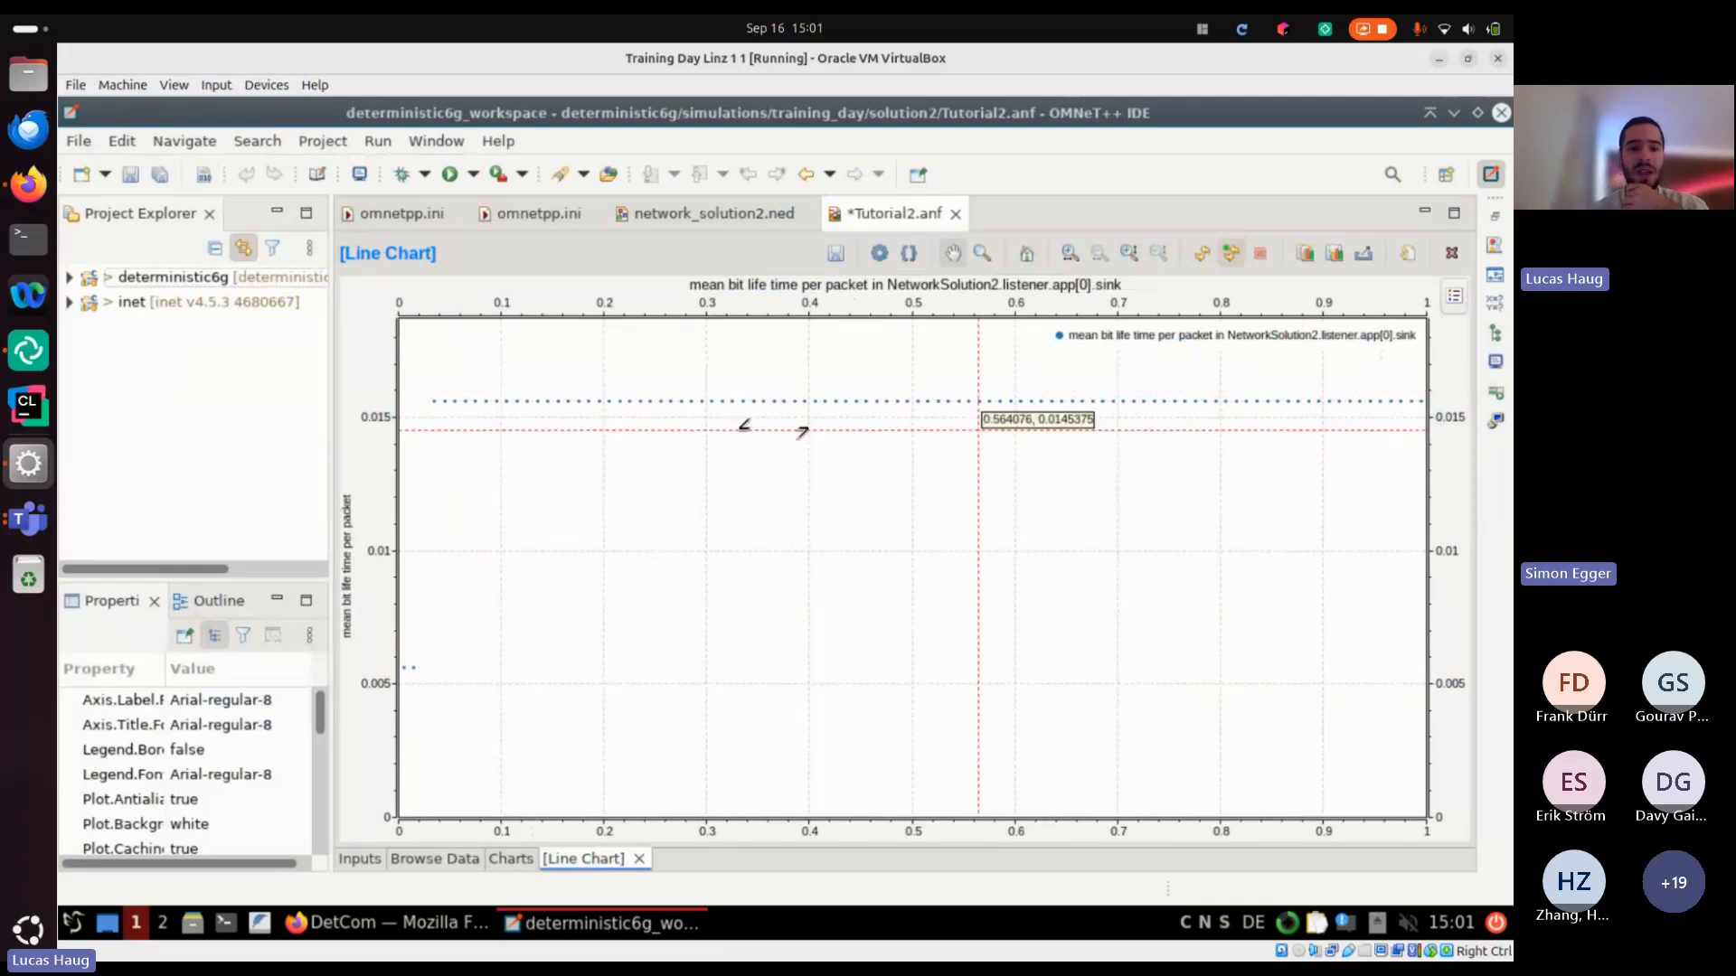
{"action": "mouse_move", "coordinate": [434, 400]}
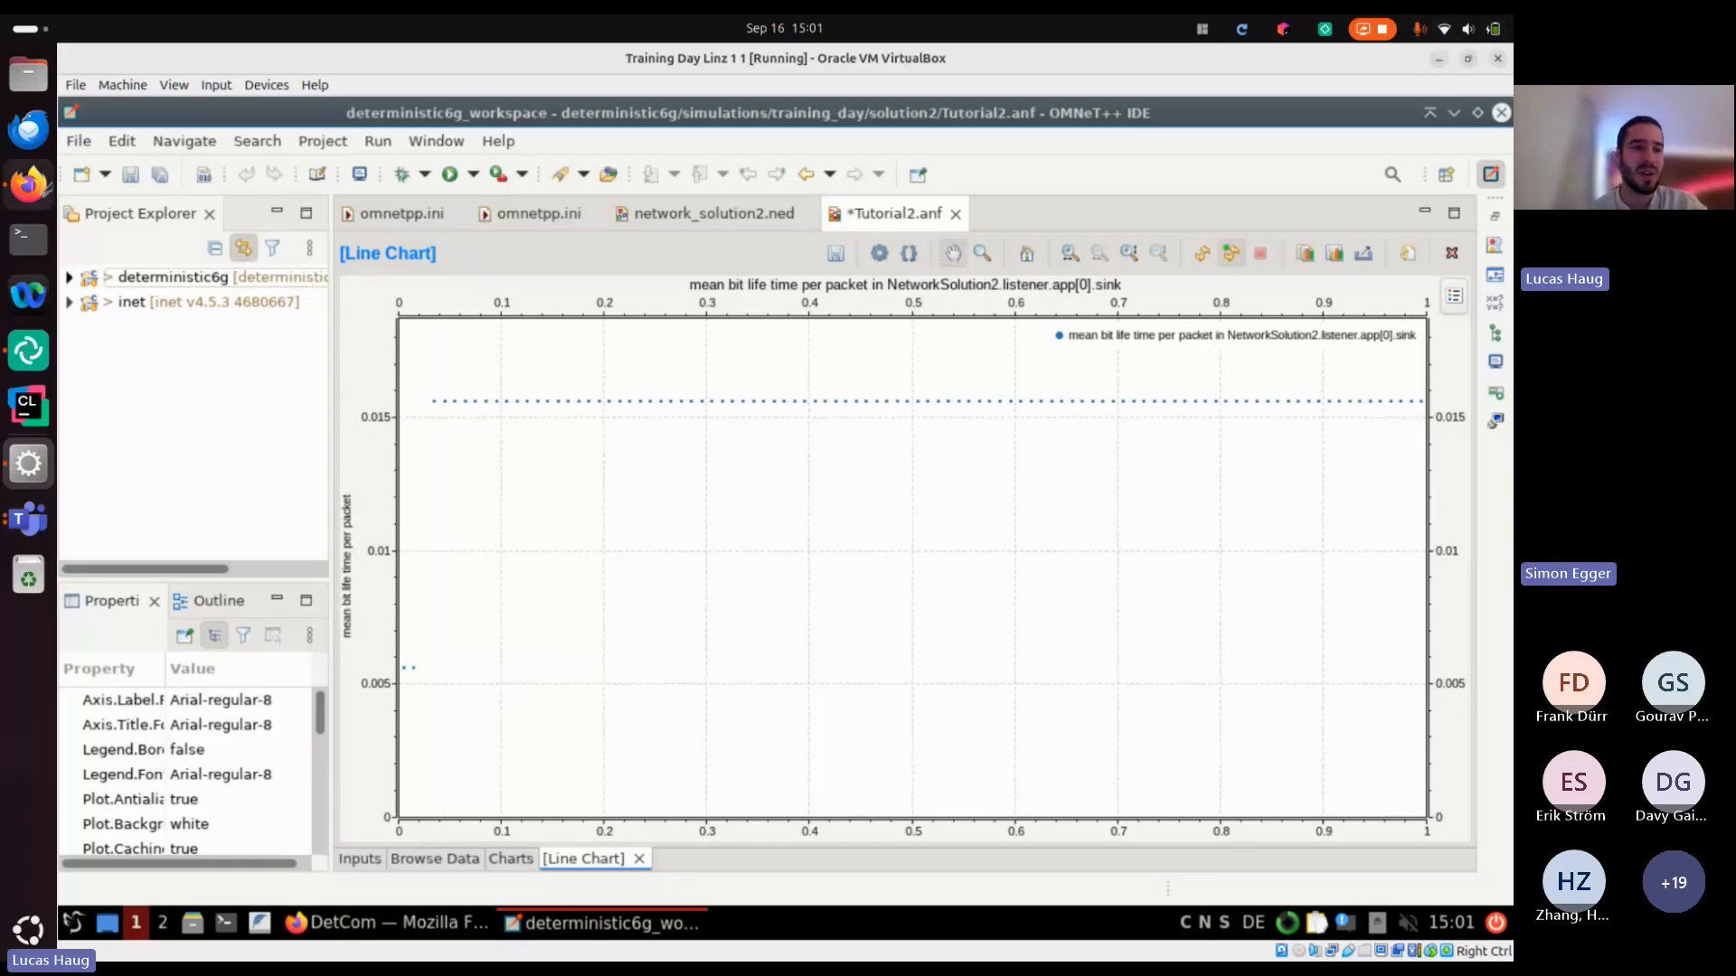
Glance at Task 3 Subtask b in the host's Firefox and switch to the Microsoft Teams meeting chat
{"action": "left_click", "coordinate": [28, 184]}
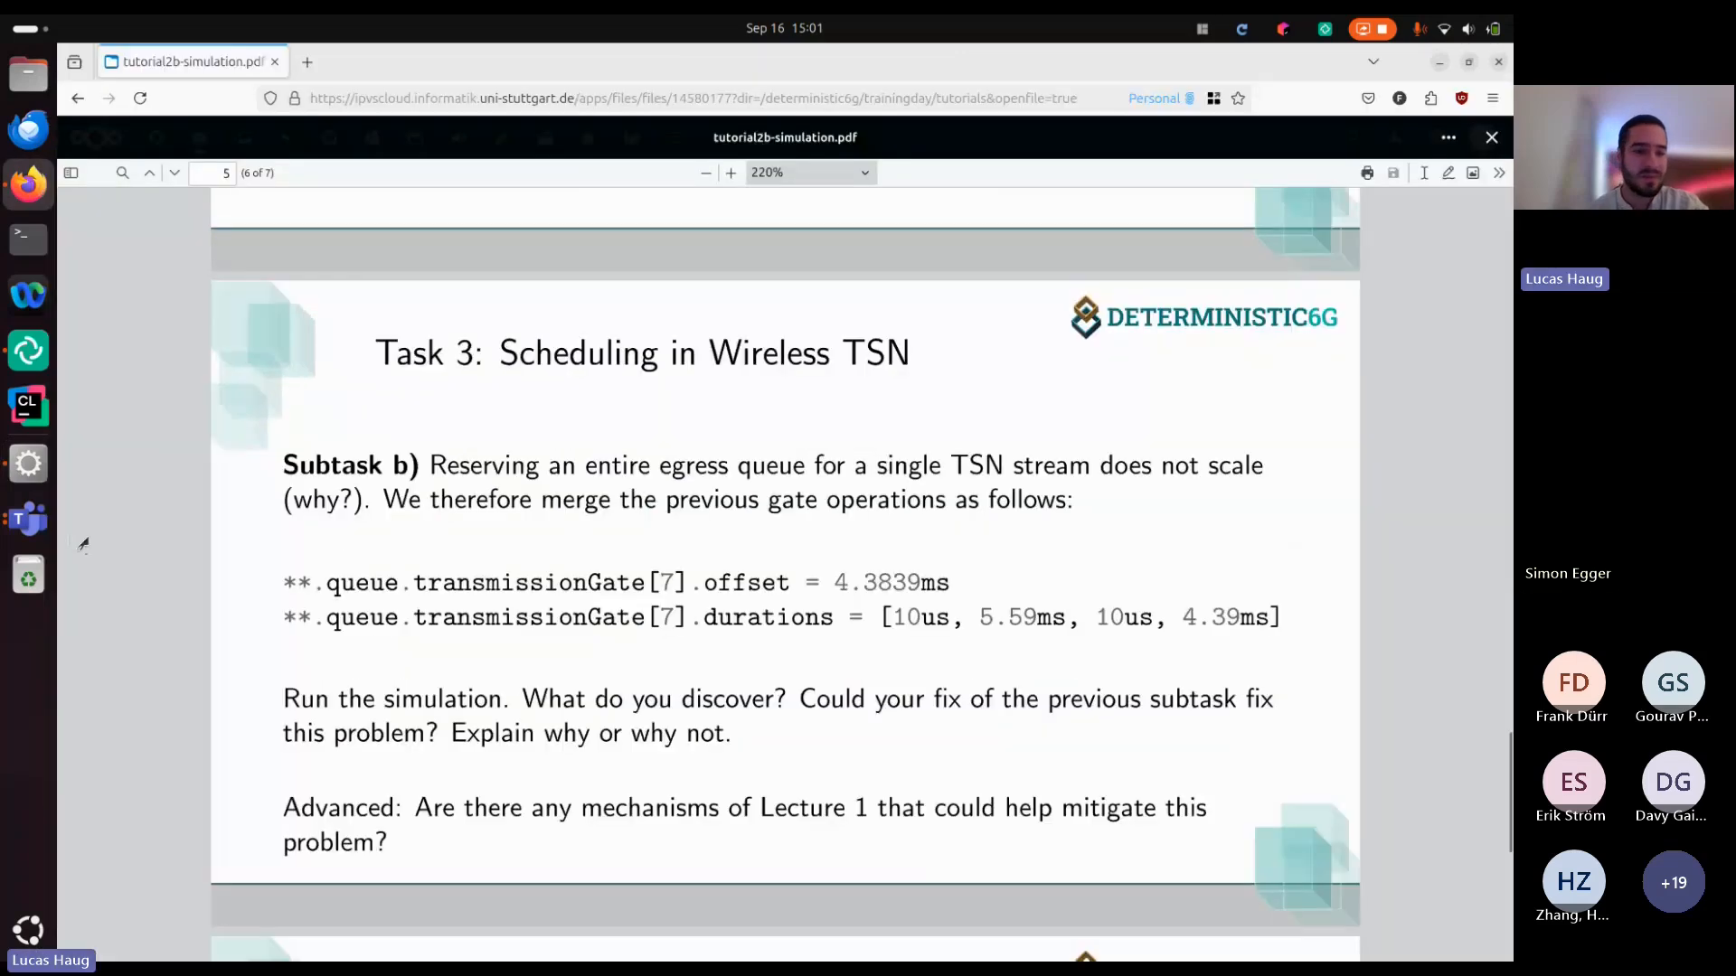
{"action": "left_click", "coordinate": [28, 519]}
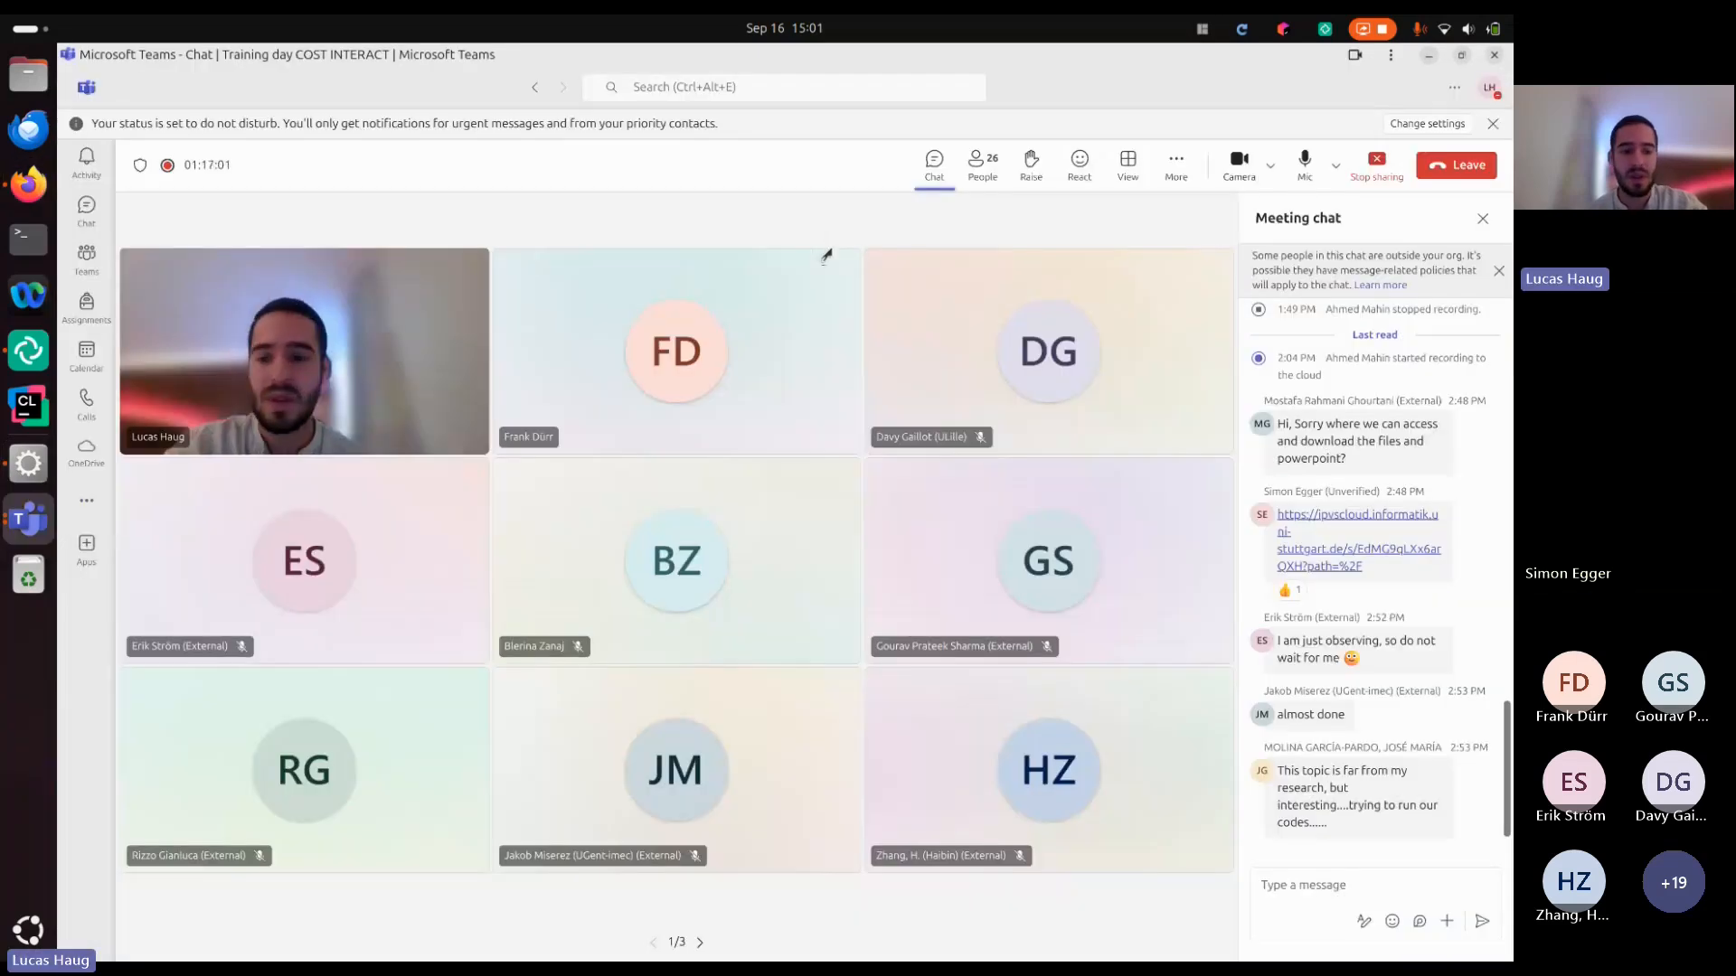